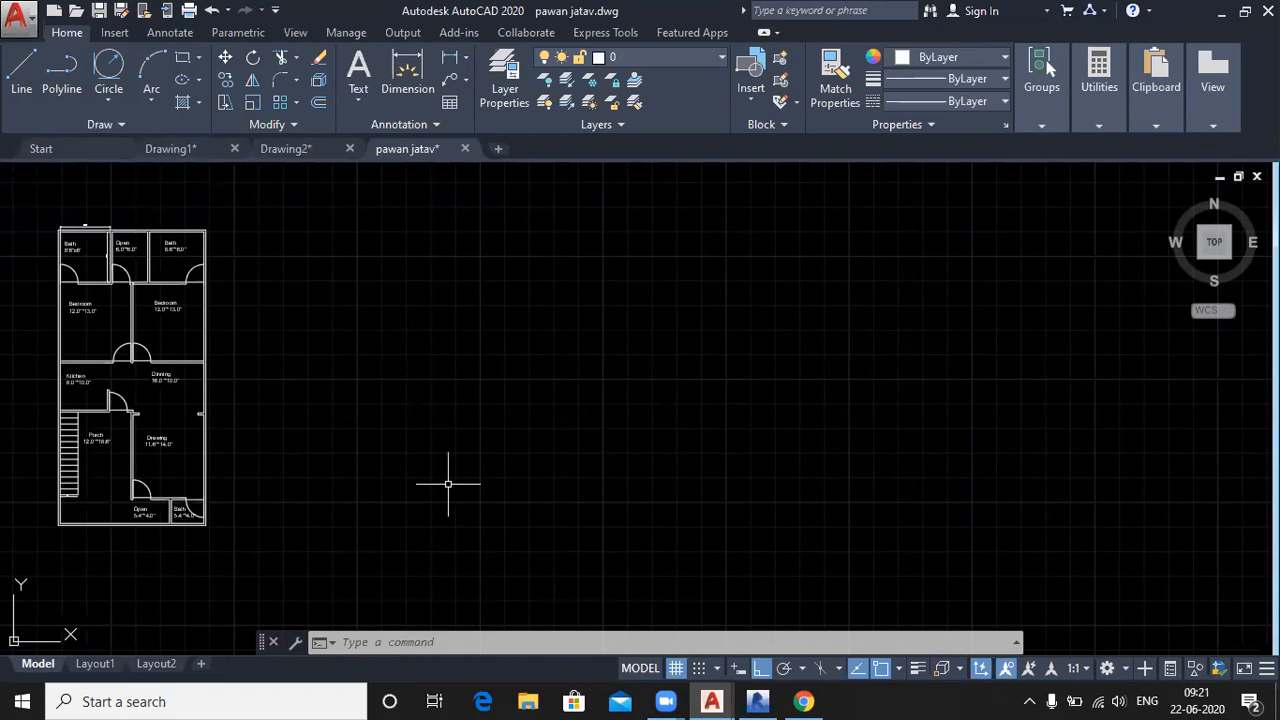
Draw a freeform winding fit-point spline beside the floor plan, turning Ortho off after its first point
text(spl)
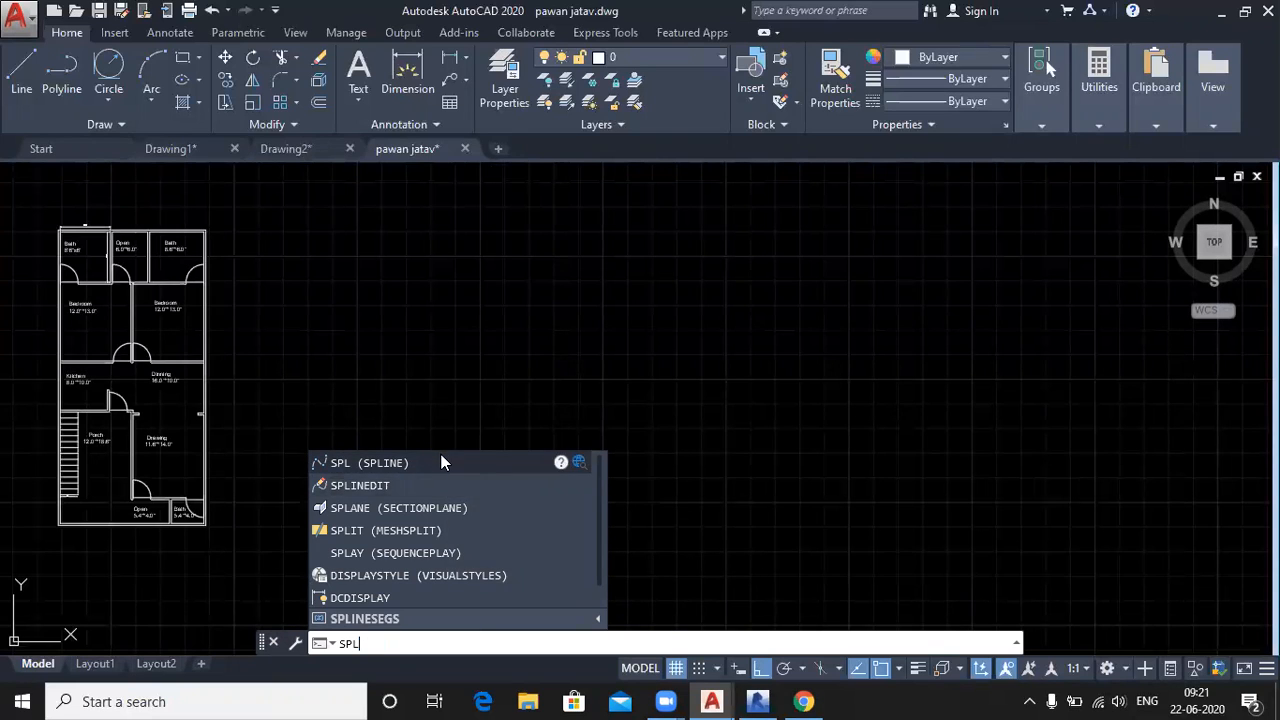
click(440, 456)
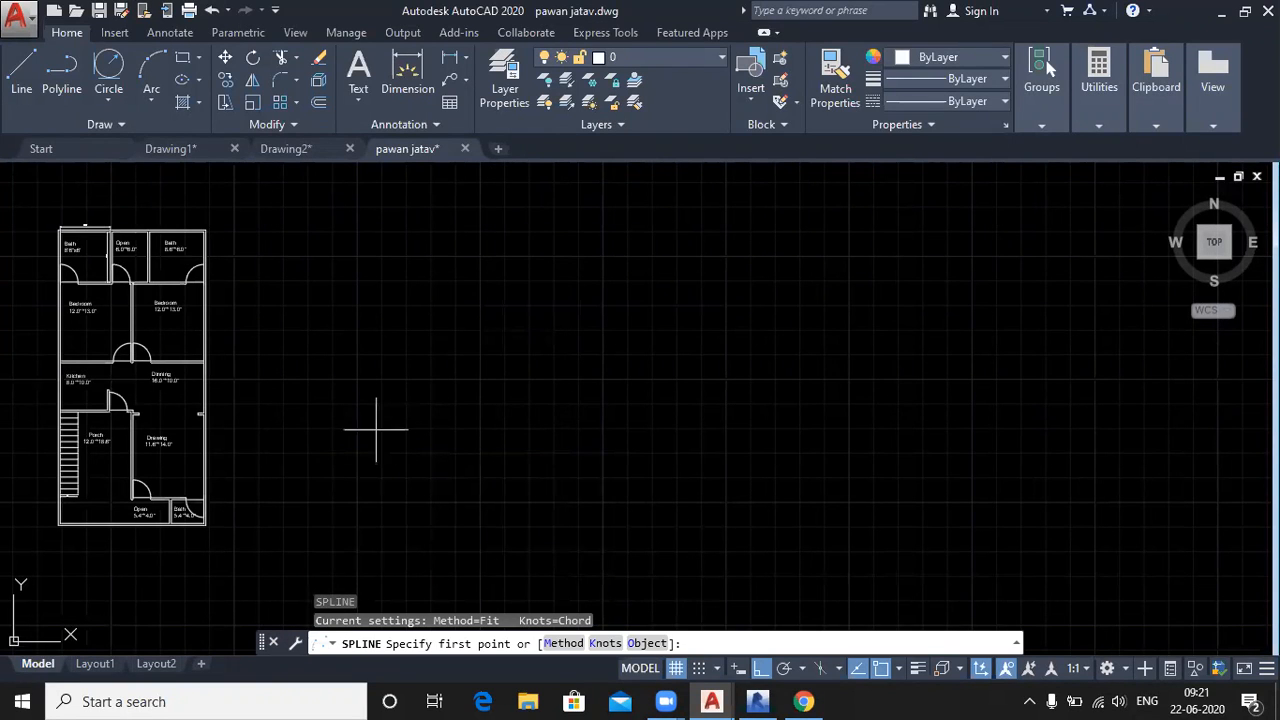
click(323, 449)
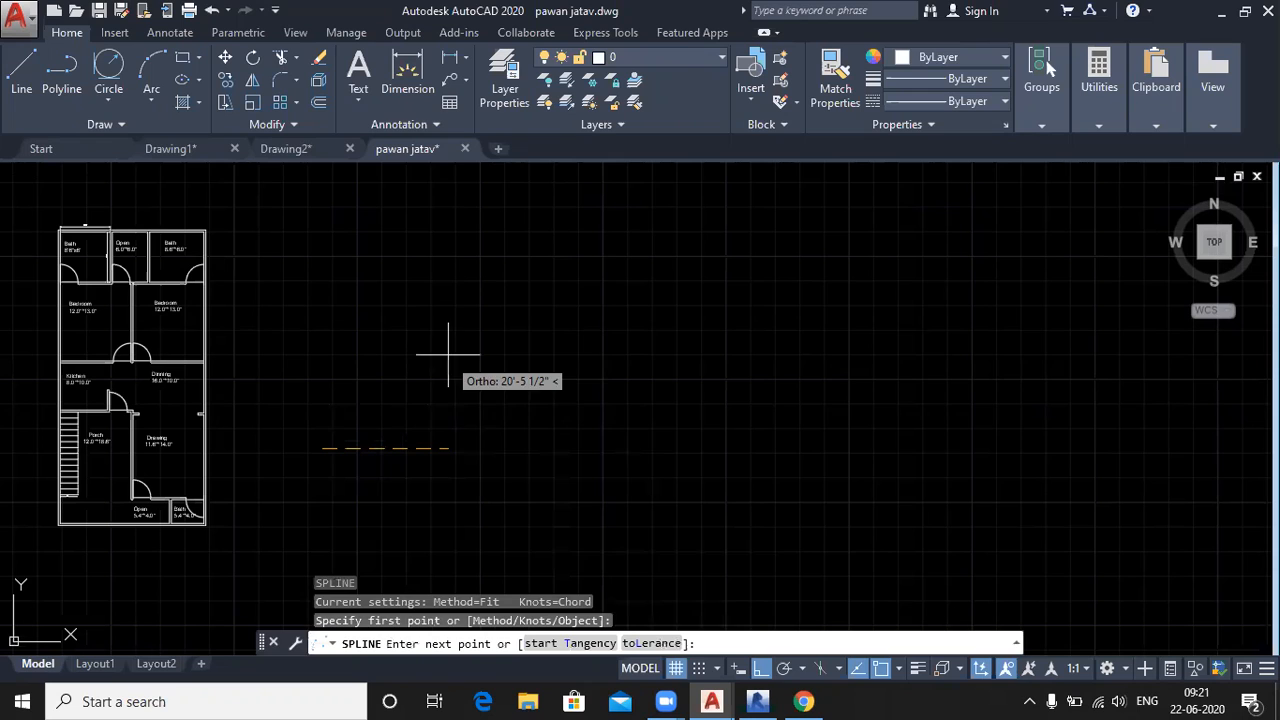
click(760, 669)
click(435, 296)
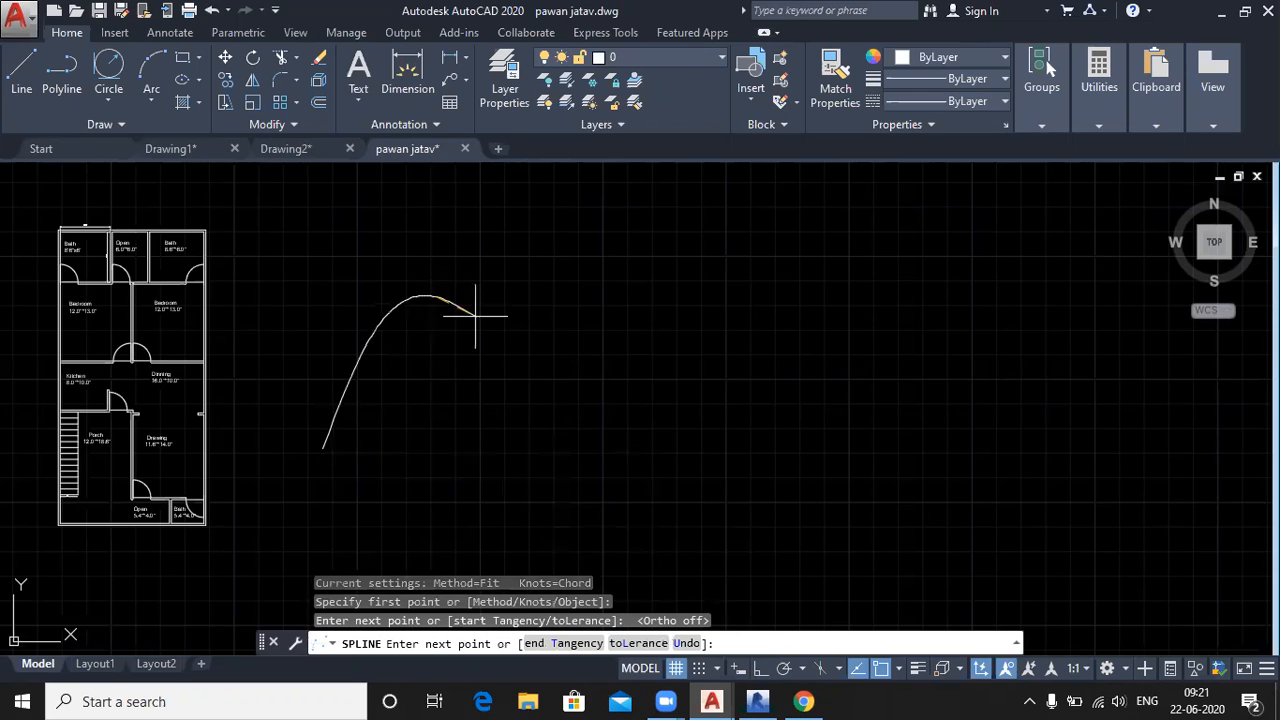
click(623, 464)
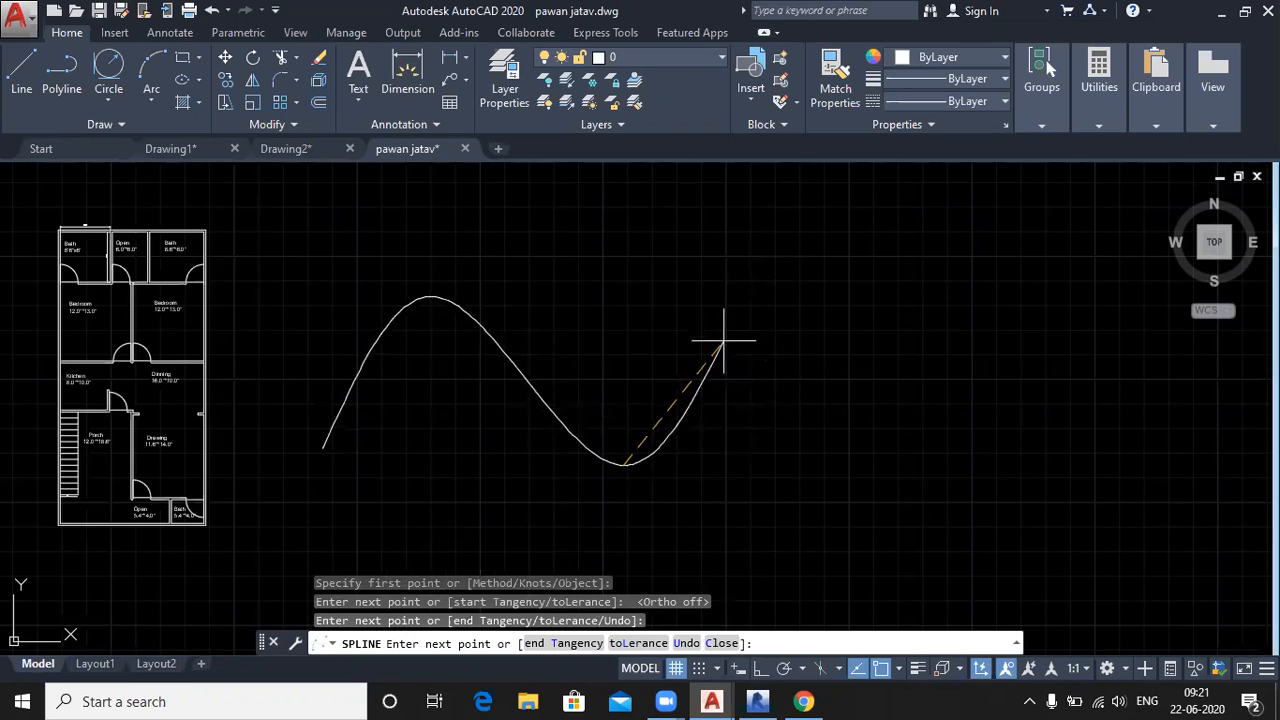
click(782, 292)
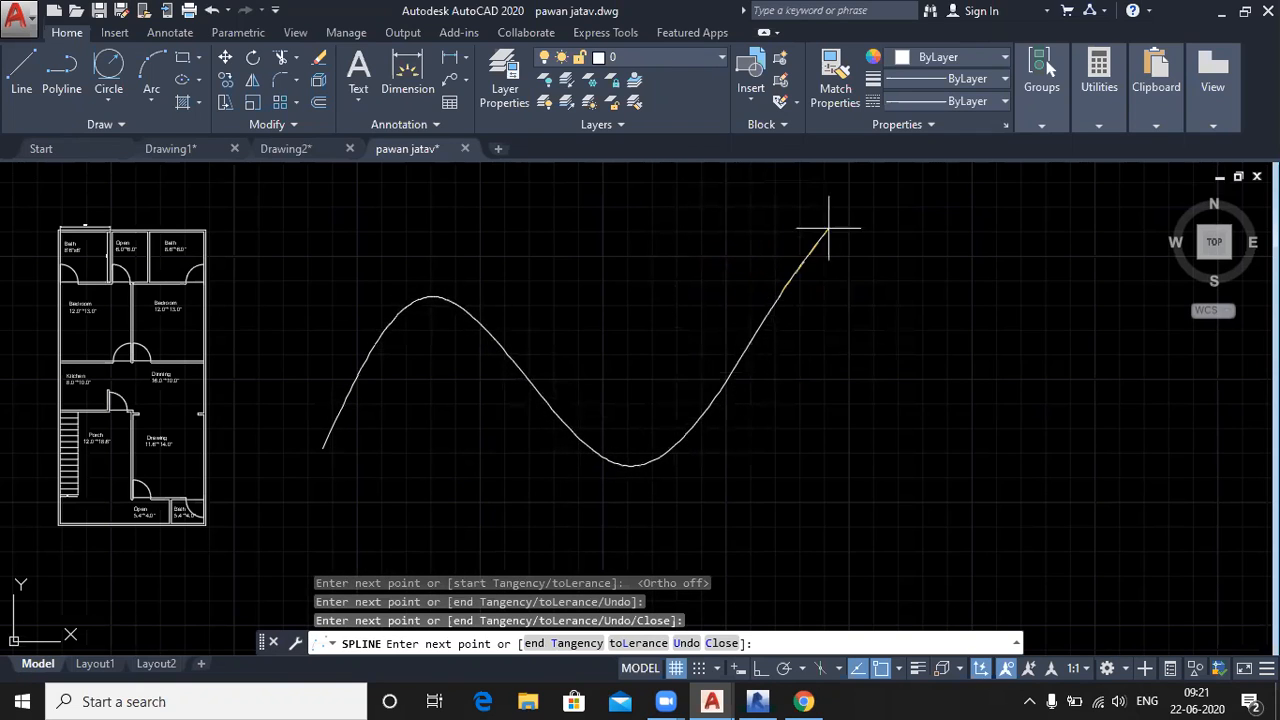
click(882, 362)
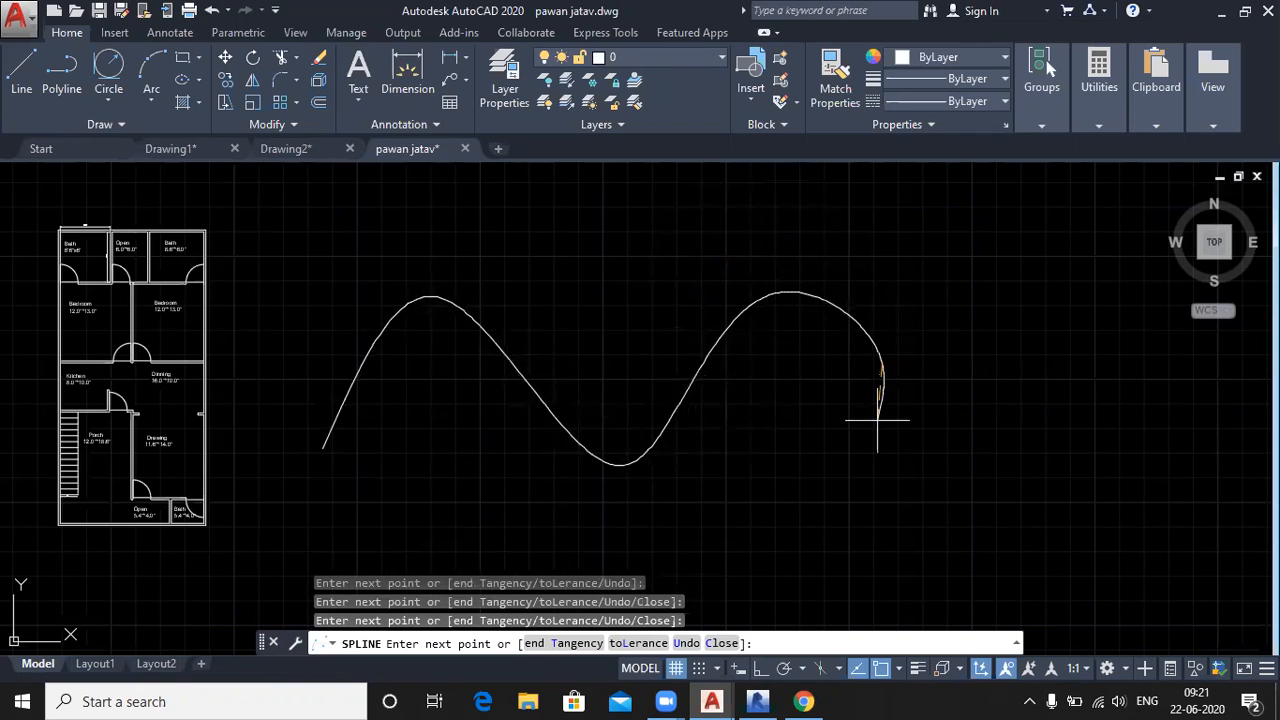
click(800, 426)
click(687, 455)
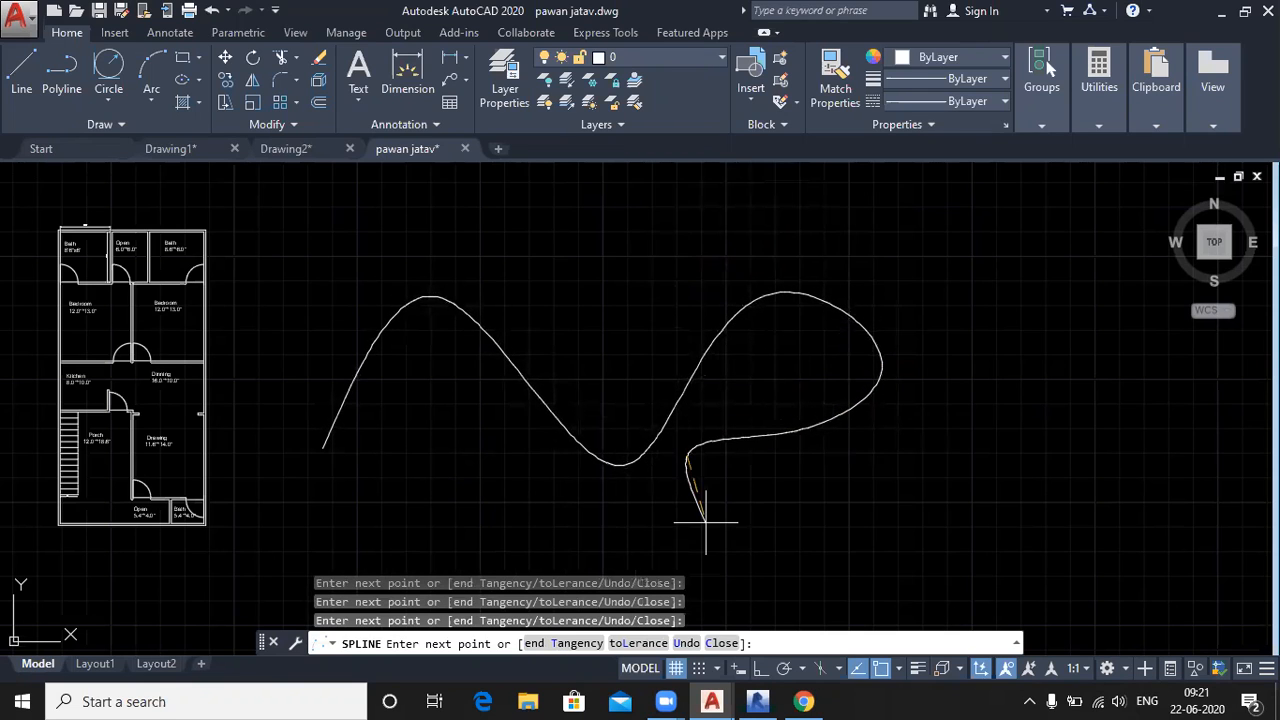
click(977, 297)
click(1016, 329)
click(999, 202)
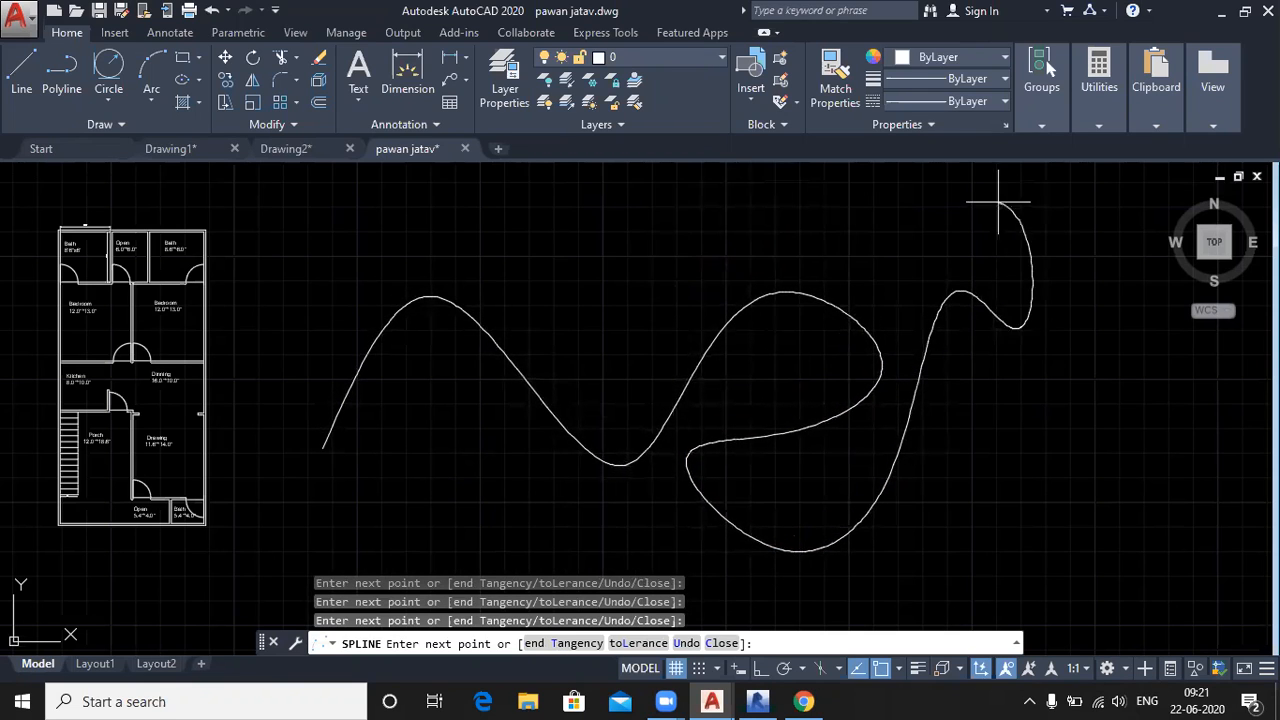
click(880, 214)
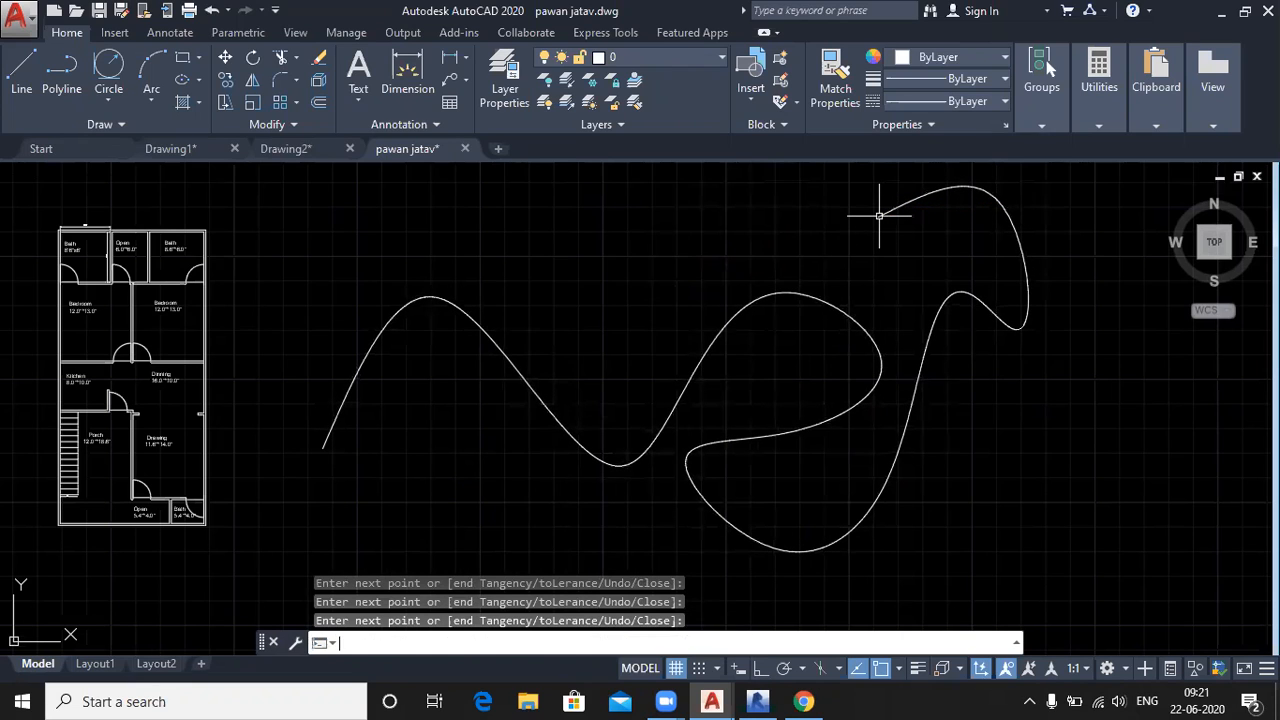
key(Return)
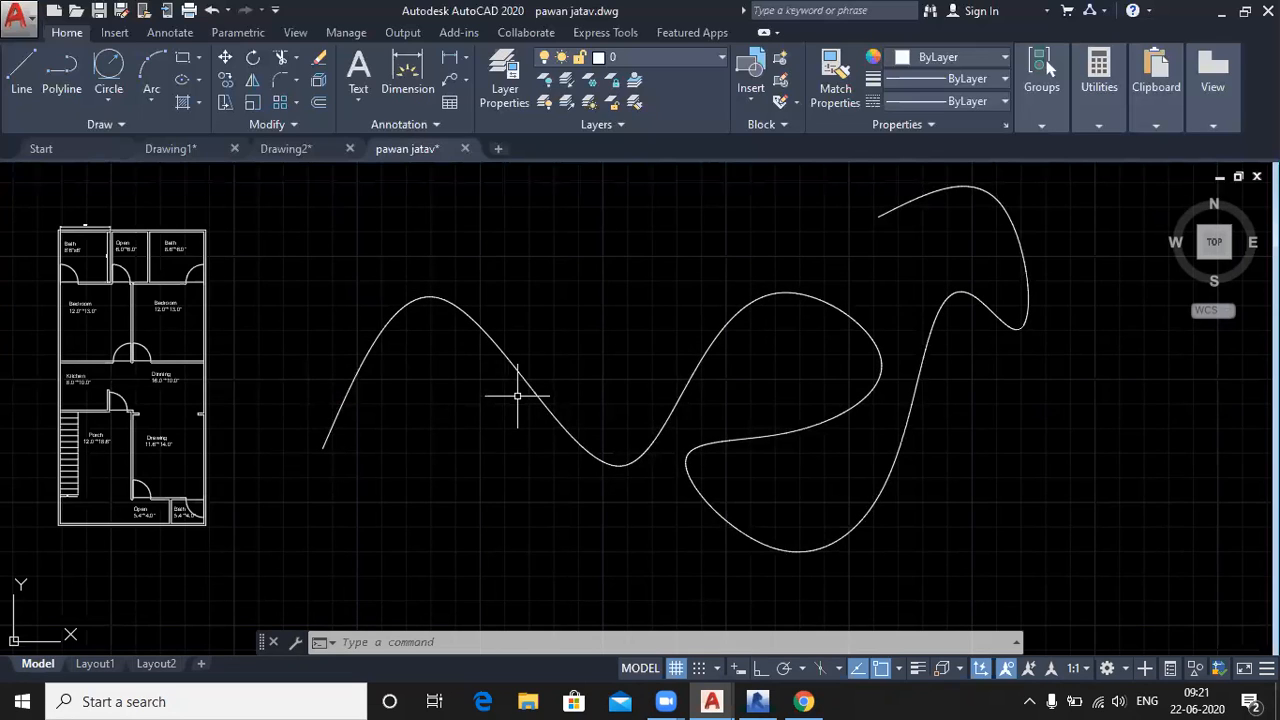
click(114, 127)
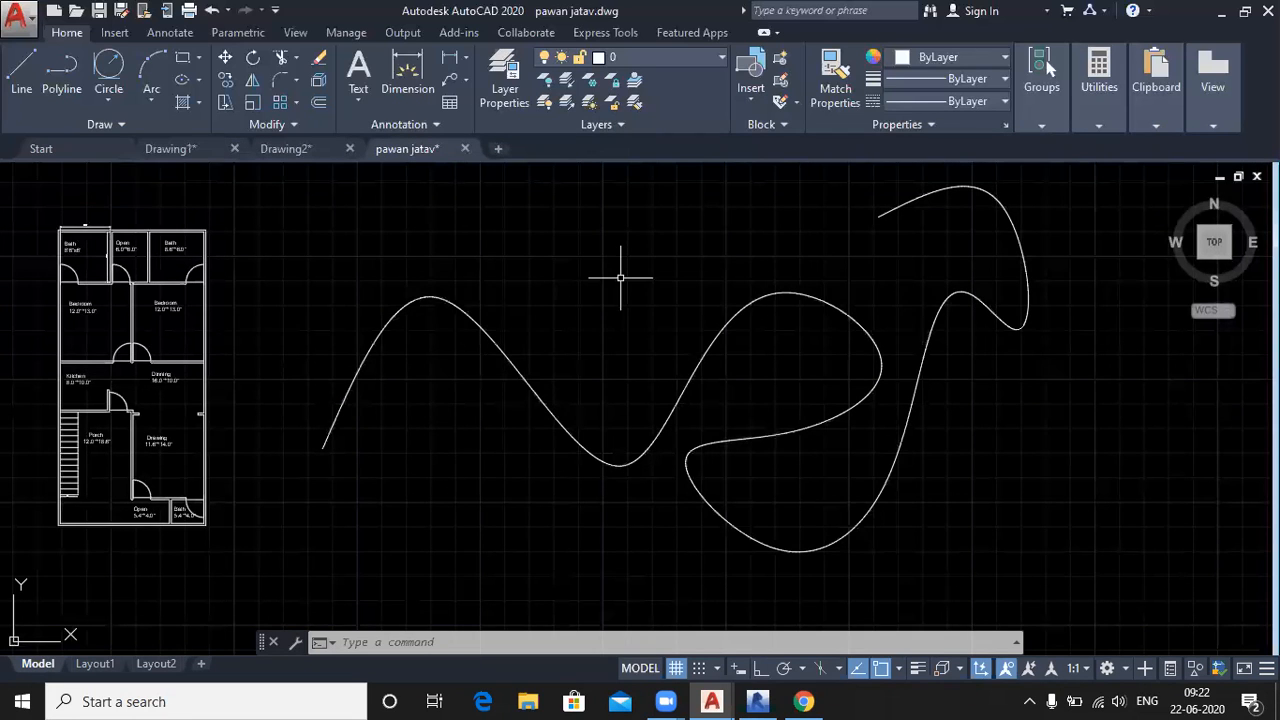
scroll(620, 278, down, 2)
scroll(609, 365, up, 2)
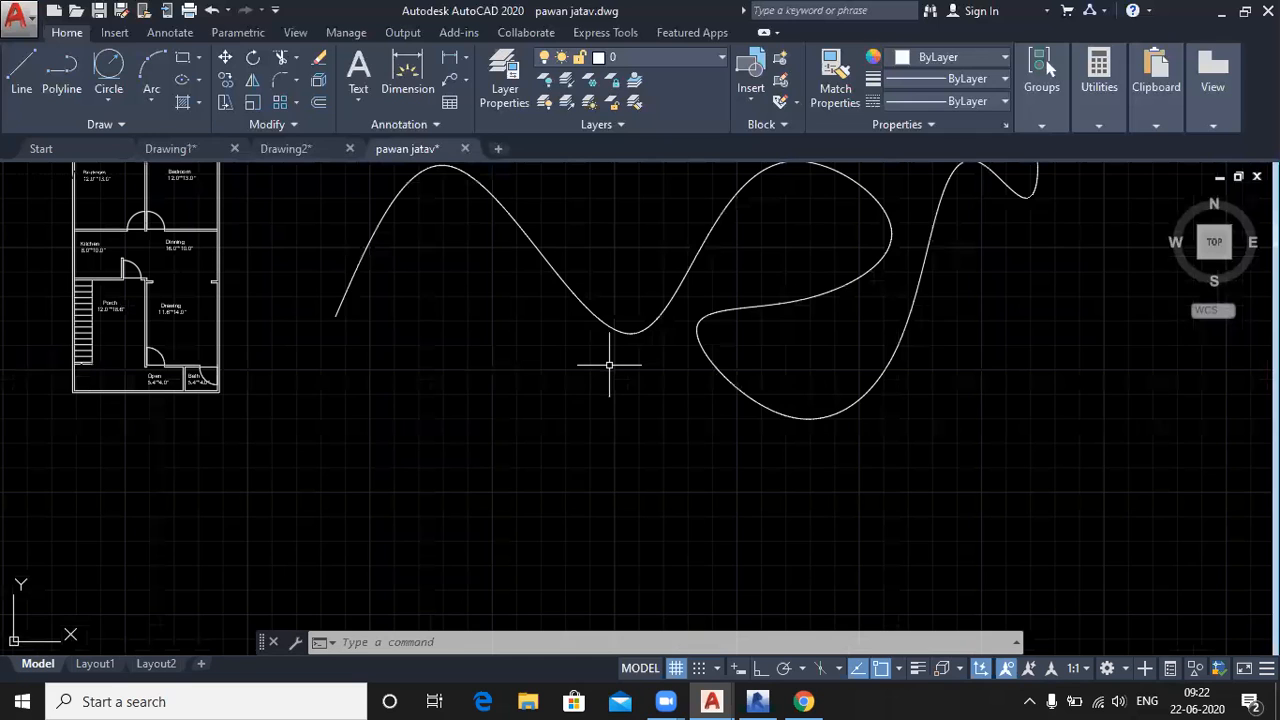
Draw a second spline with the CV creation method, placing seven zigzagging control vertices to the right of the first spline
text(spl)
key(Return)
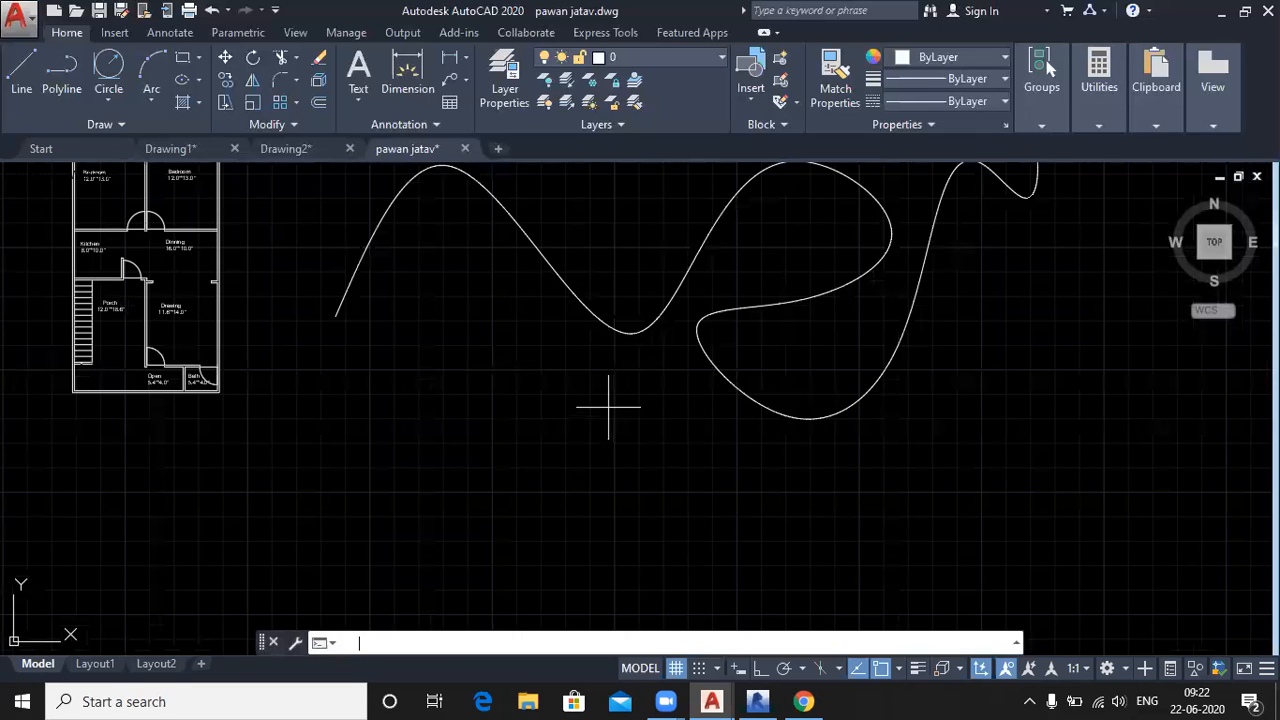
middle_drag(574, 509, 340, 506)
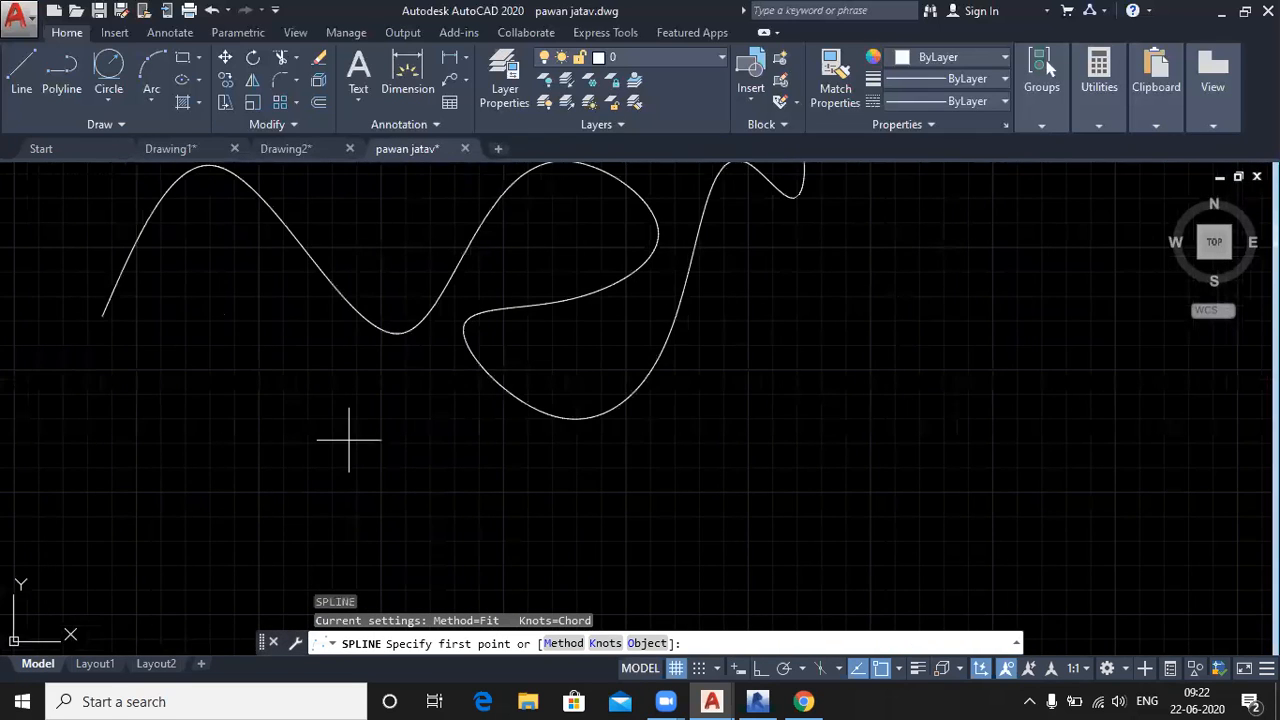
scroll(349, 439, down, 2)
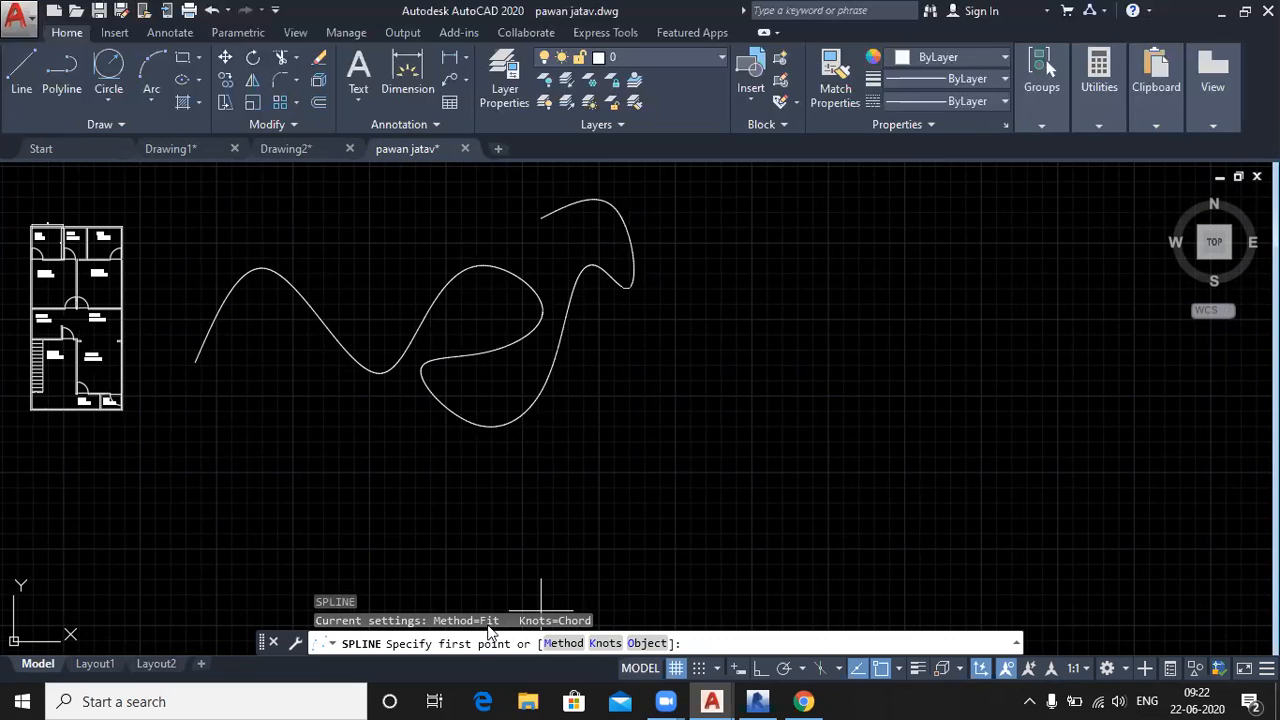
click(565, 643)
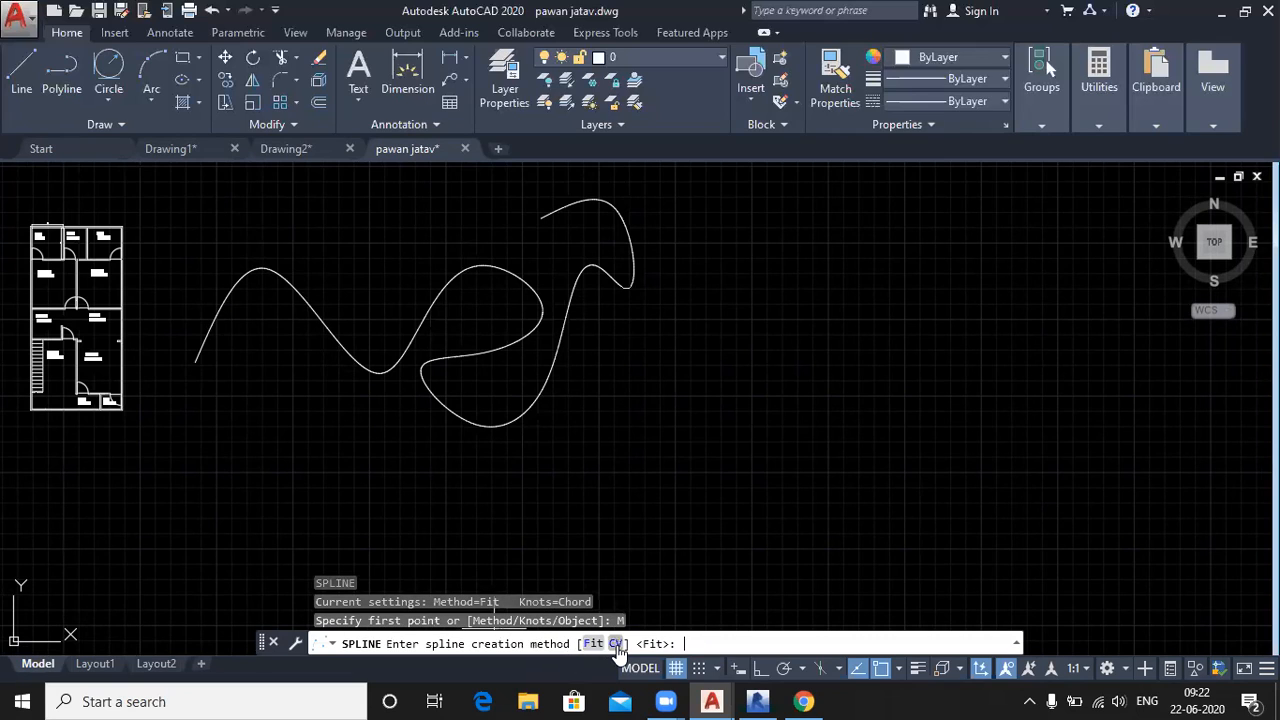
click(615, 644)
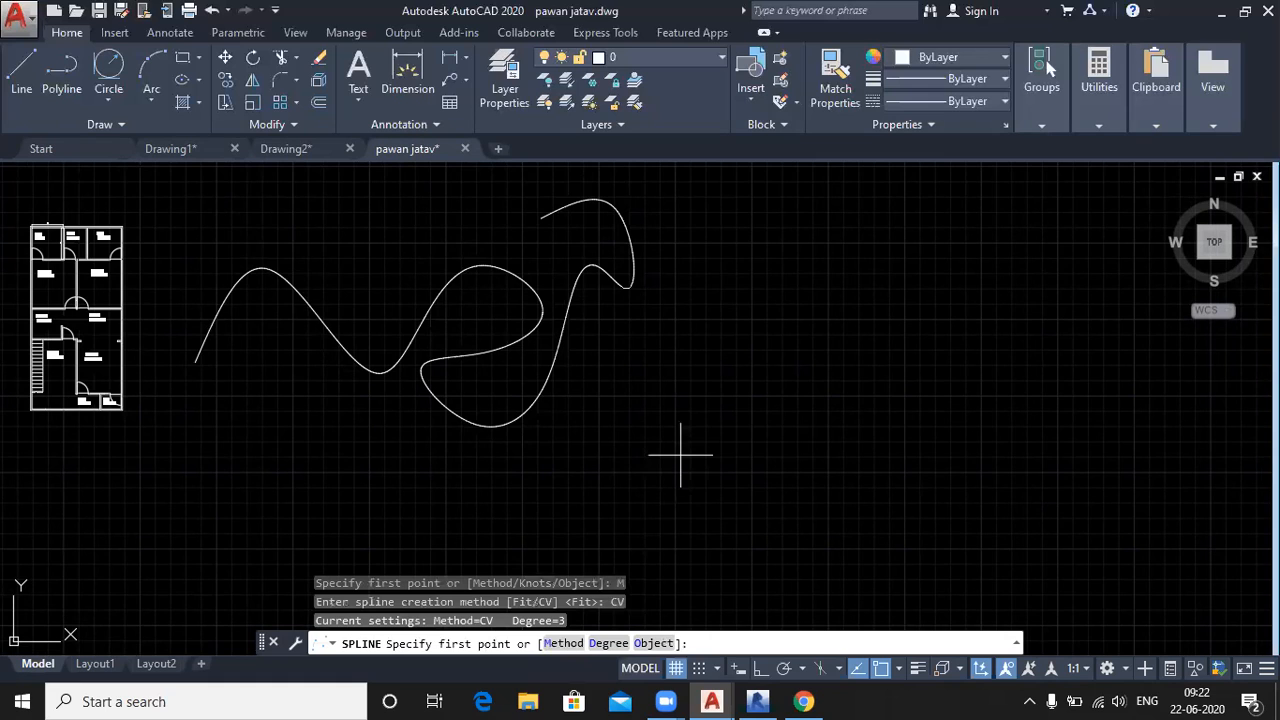
mouse_move(694, 457)
middle_down()
mouse_move(649, 466)
mouse_move(614, 443)
middle_up()
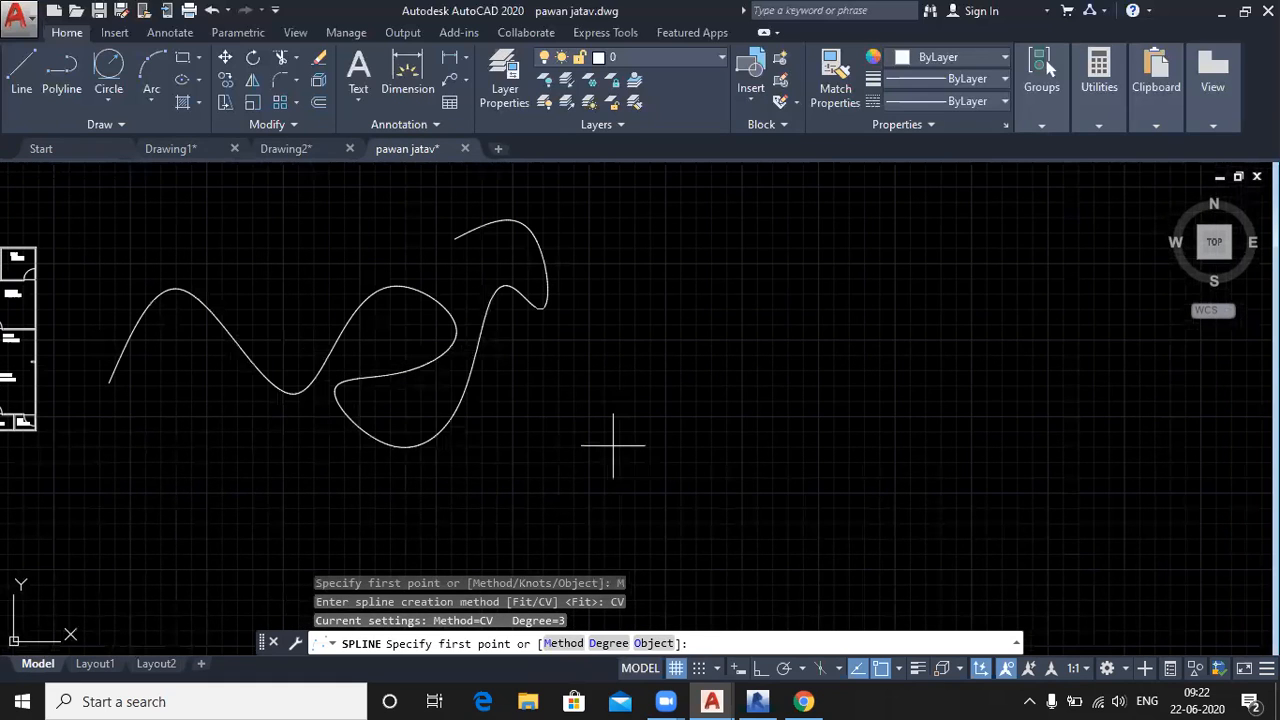
click(613, 446)
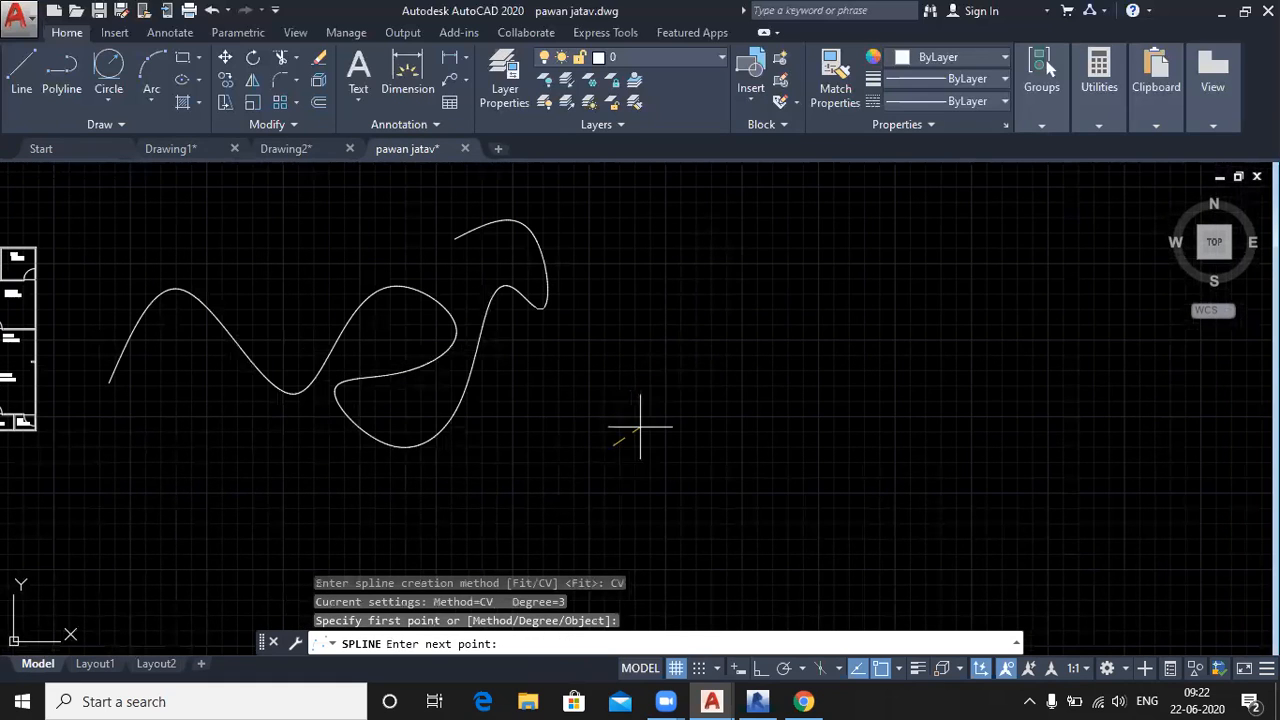
click(711, 259)
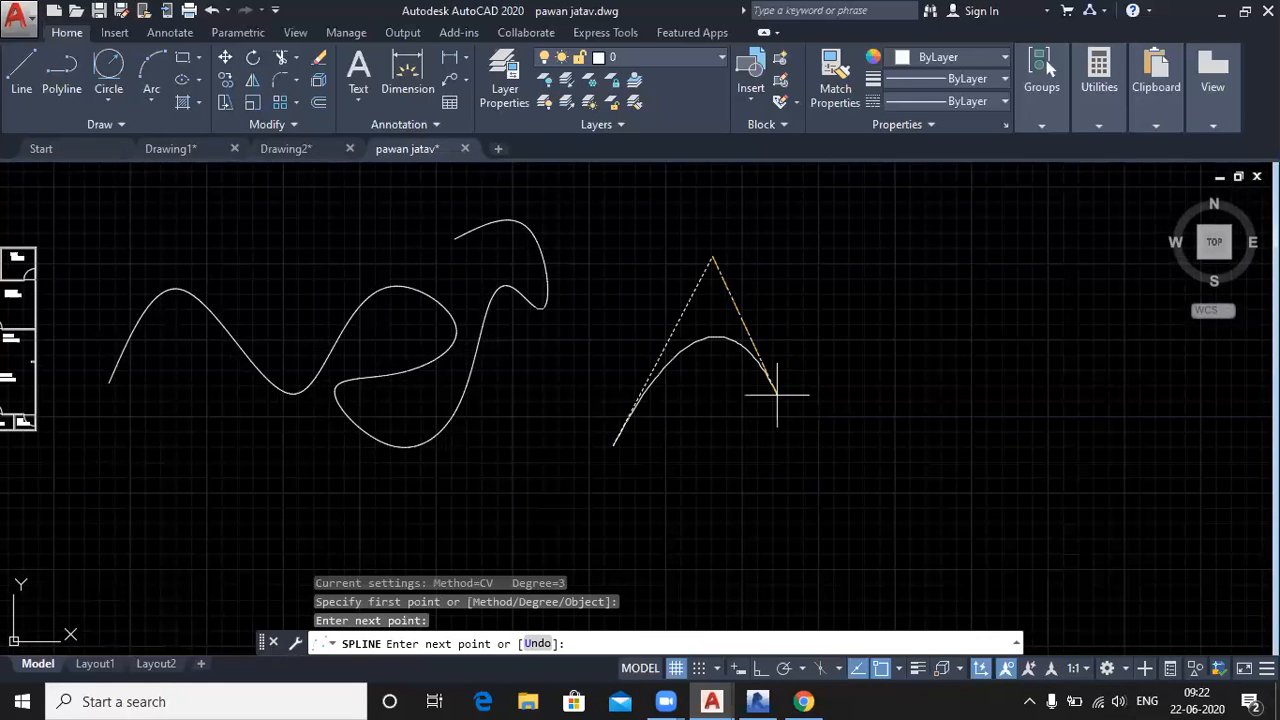
click(802, 490)
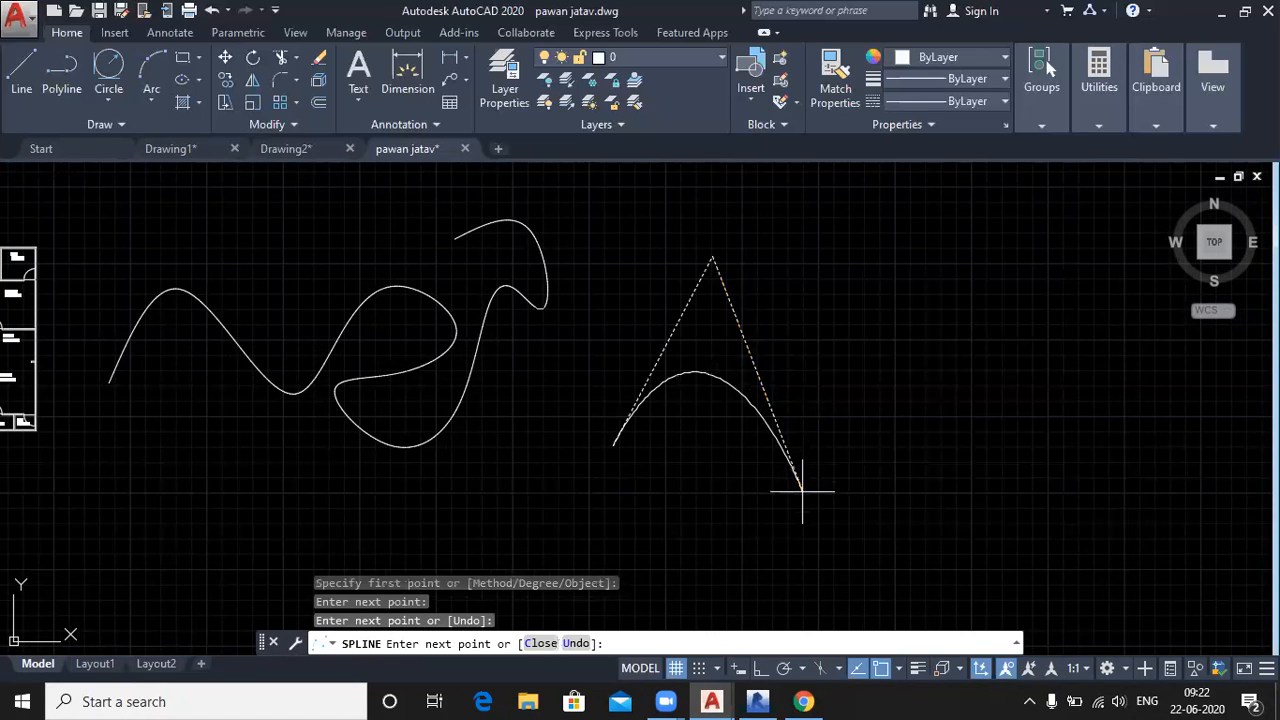
click(845, 263)
click(995, 381)
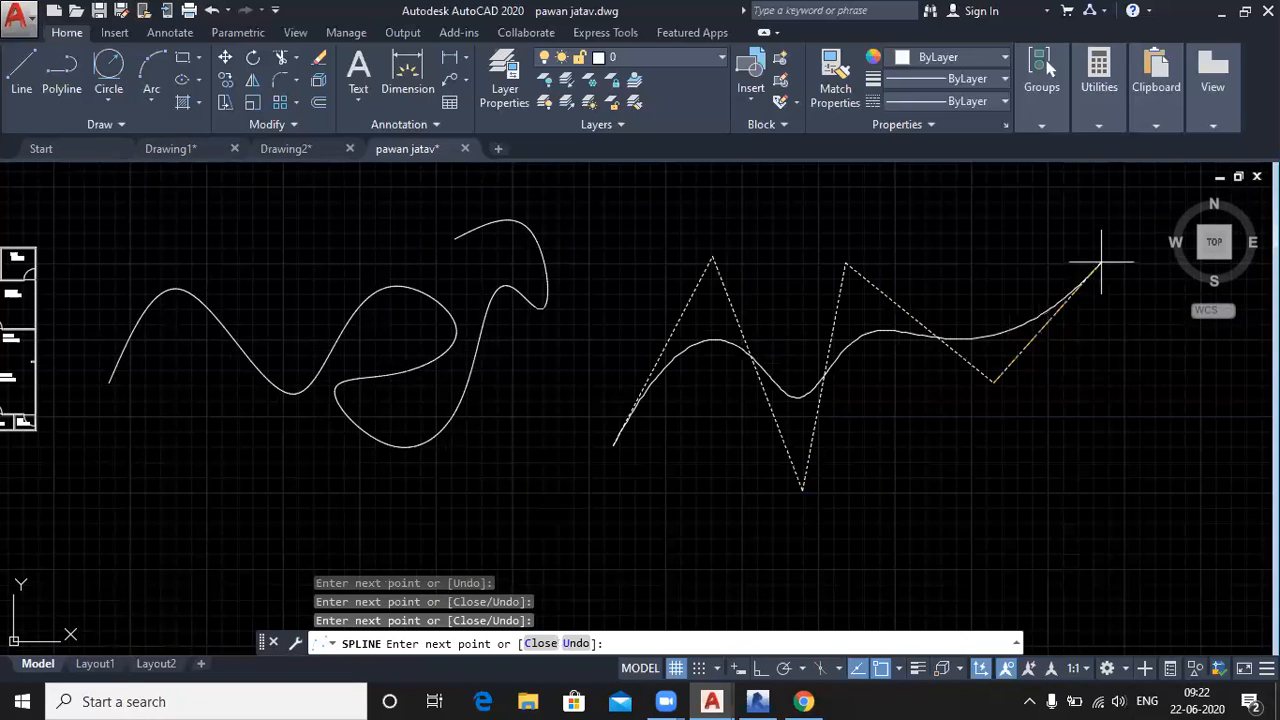
click(1072, 230)
click(1154, 402)
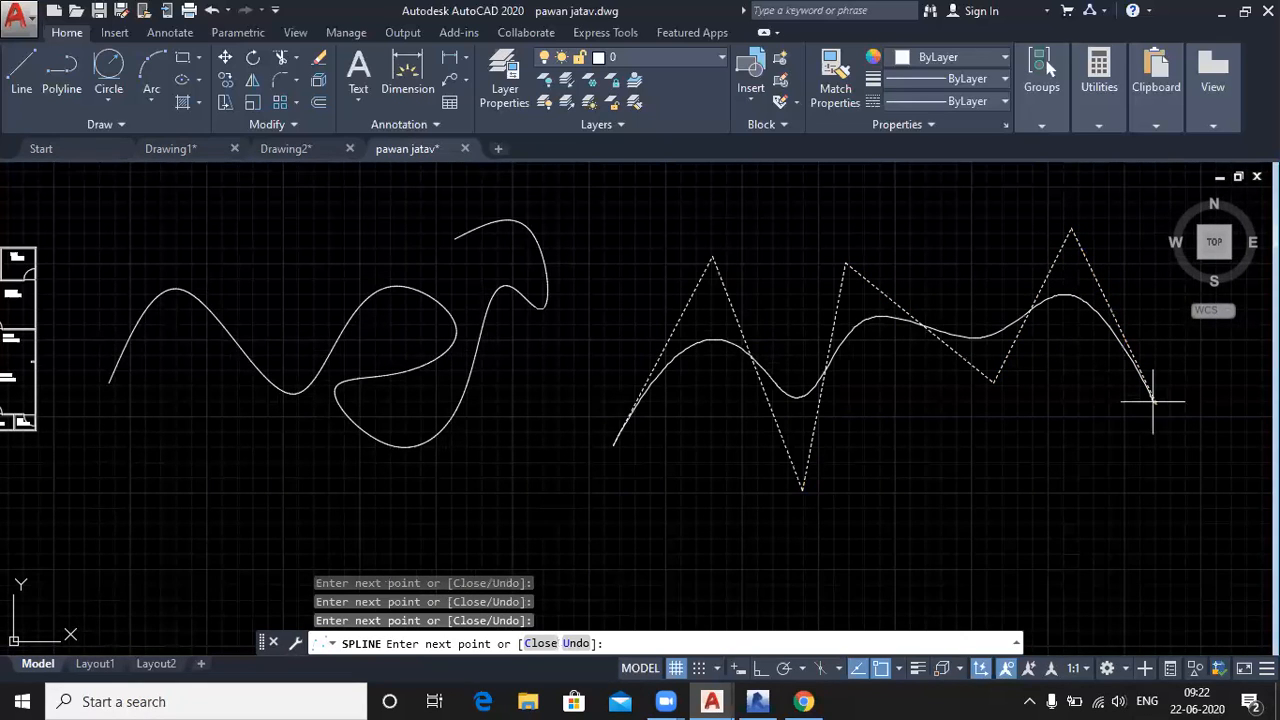
key(Return)
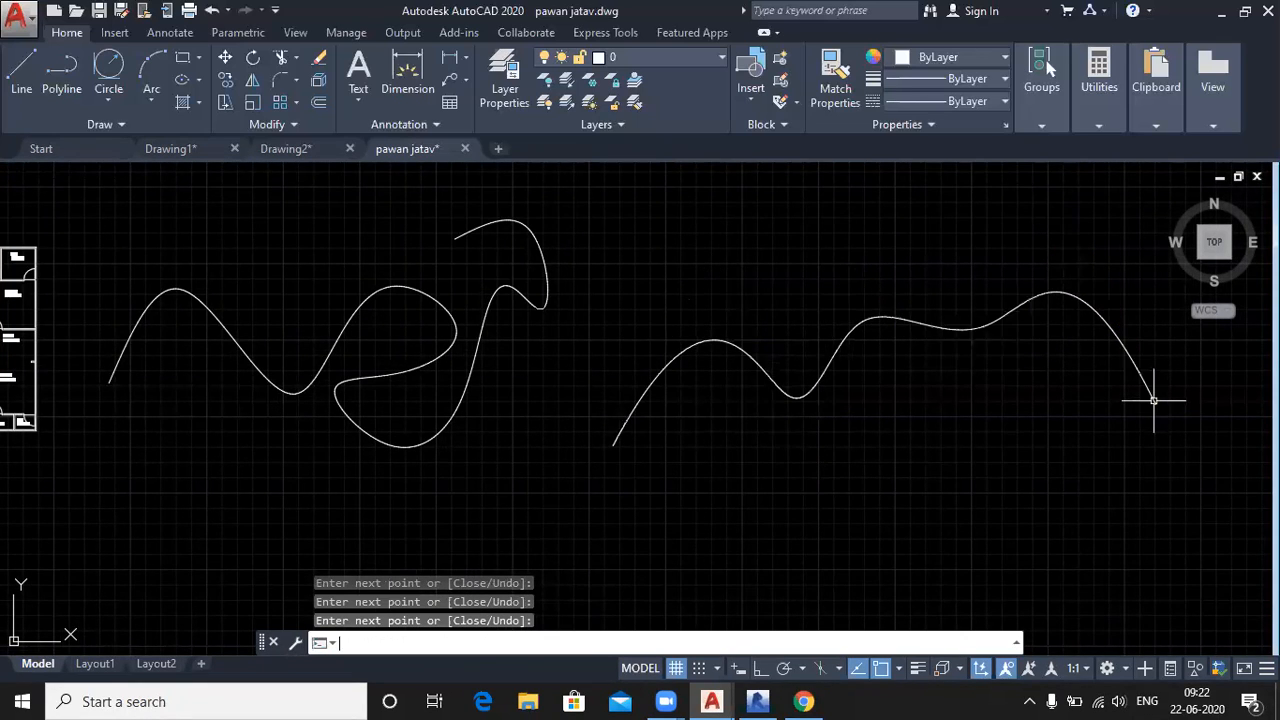
Reshape the start of the CV spline into a rounded arch by moving its second, third and fourth control vertices
scroll(603, 295, down, 2)
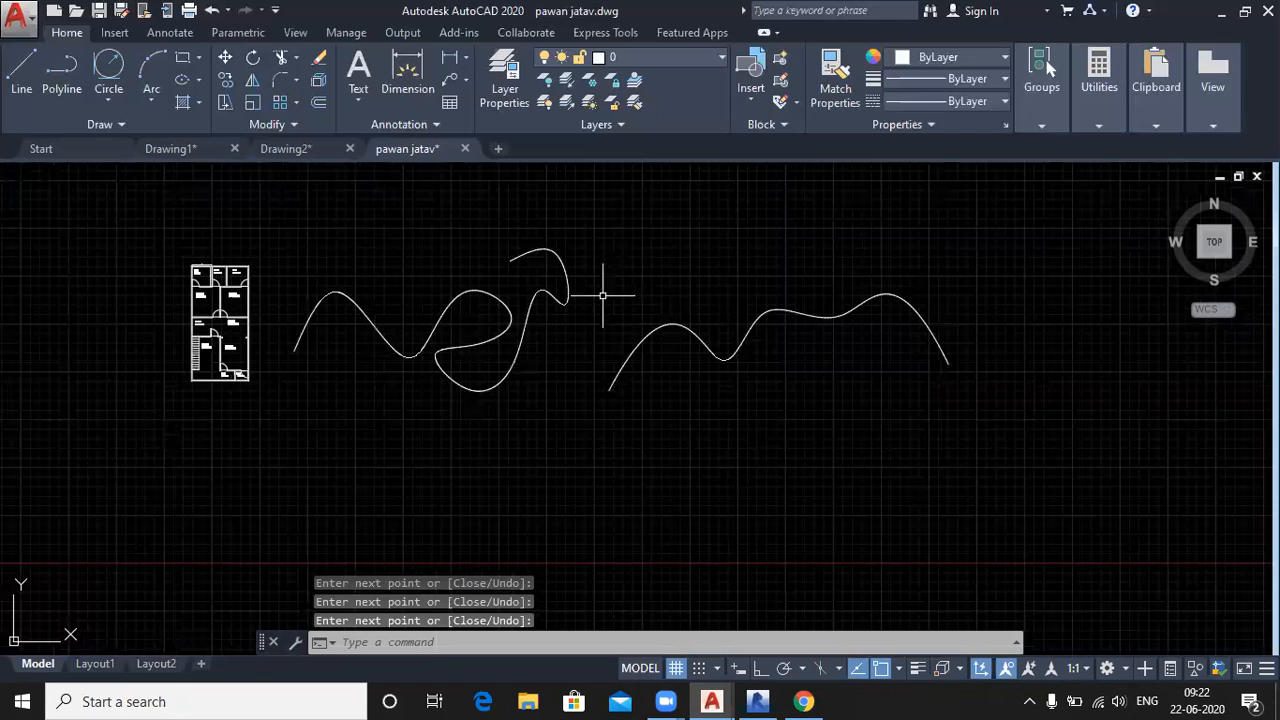
scroll(640, 330, up, 2)
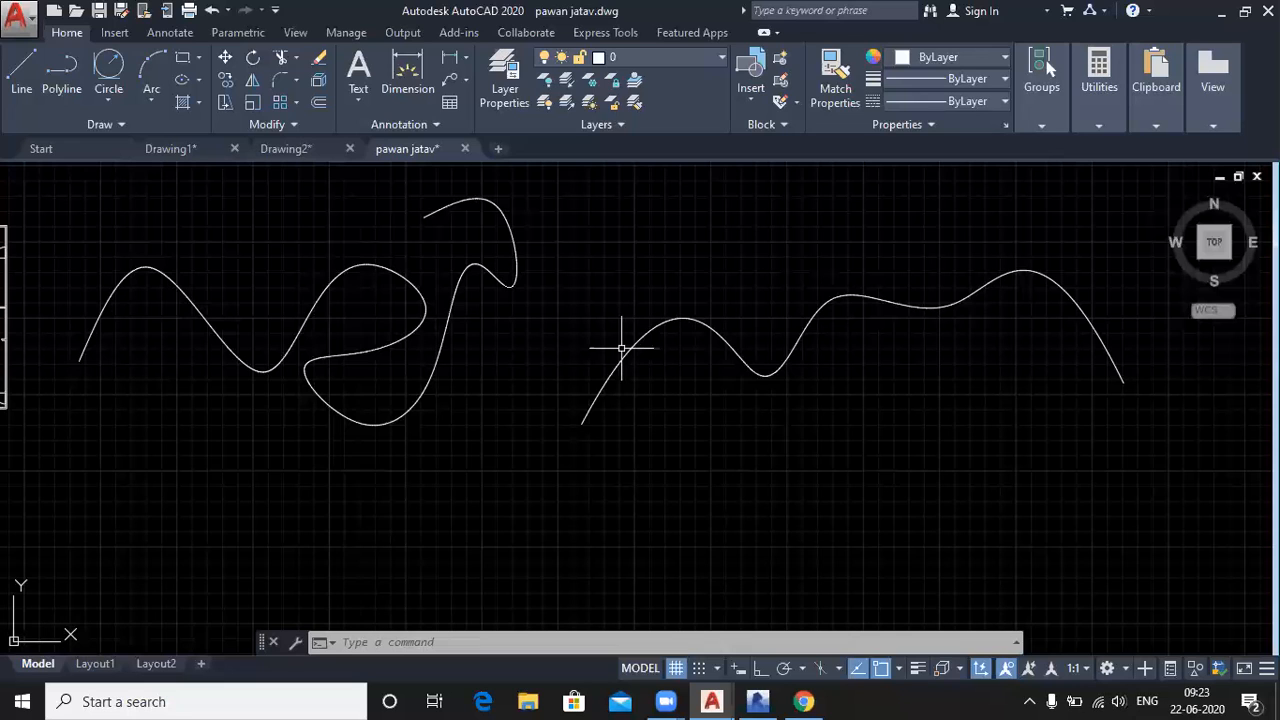
click(621, 348)
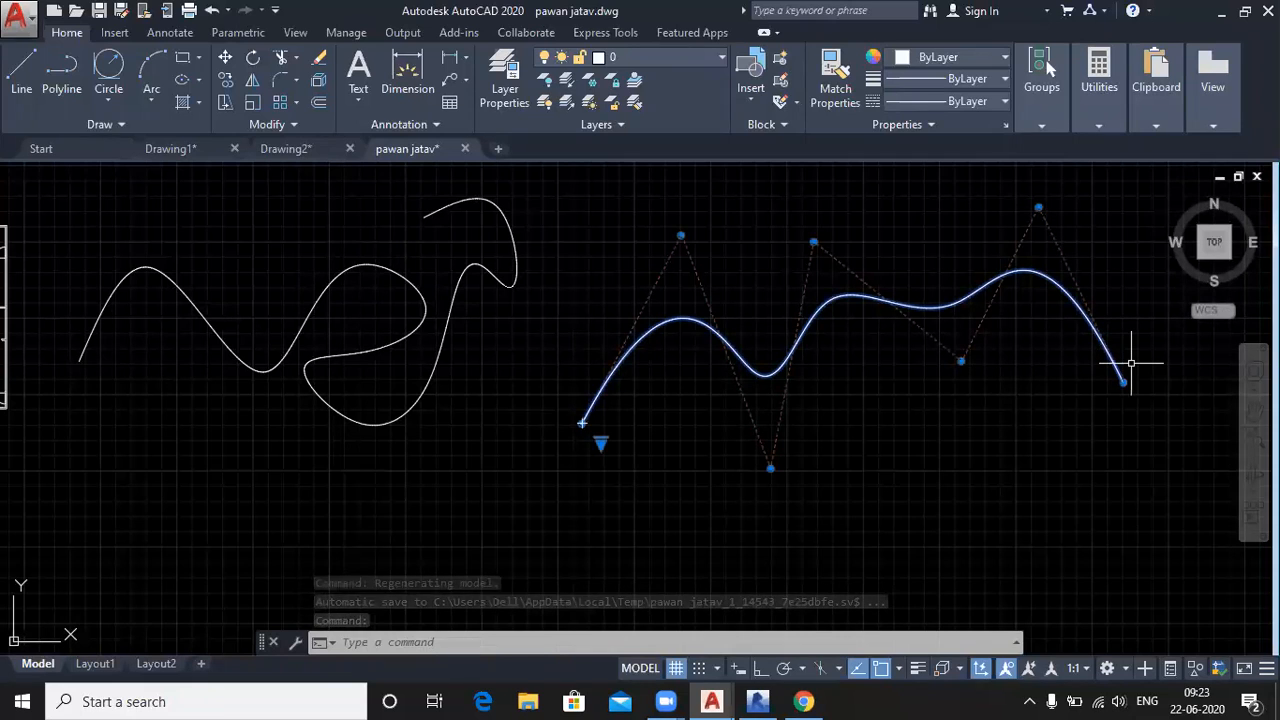
click(682, 236)
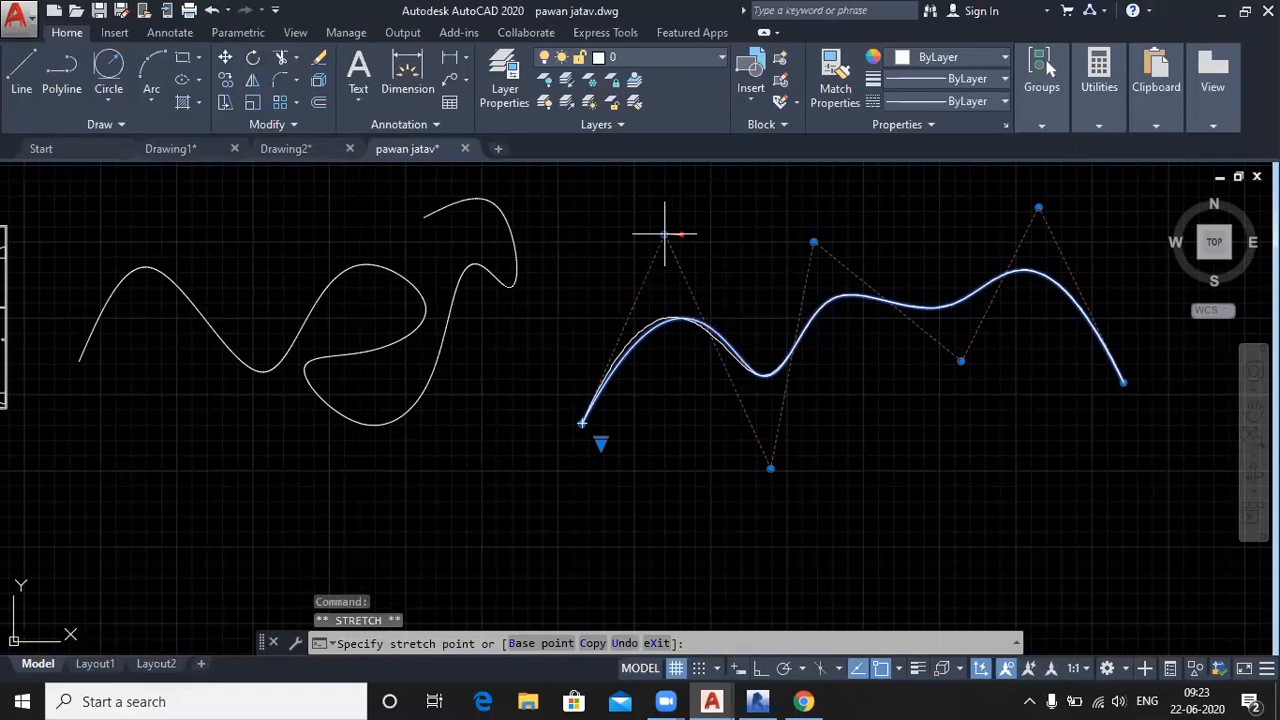
click(574, 273)
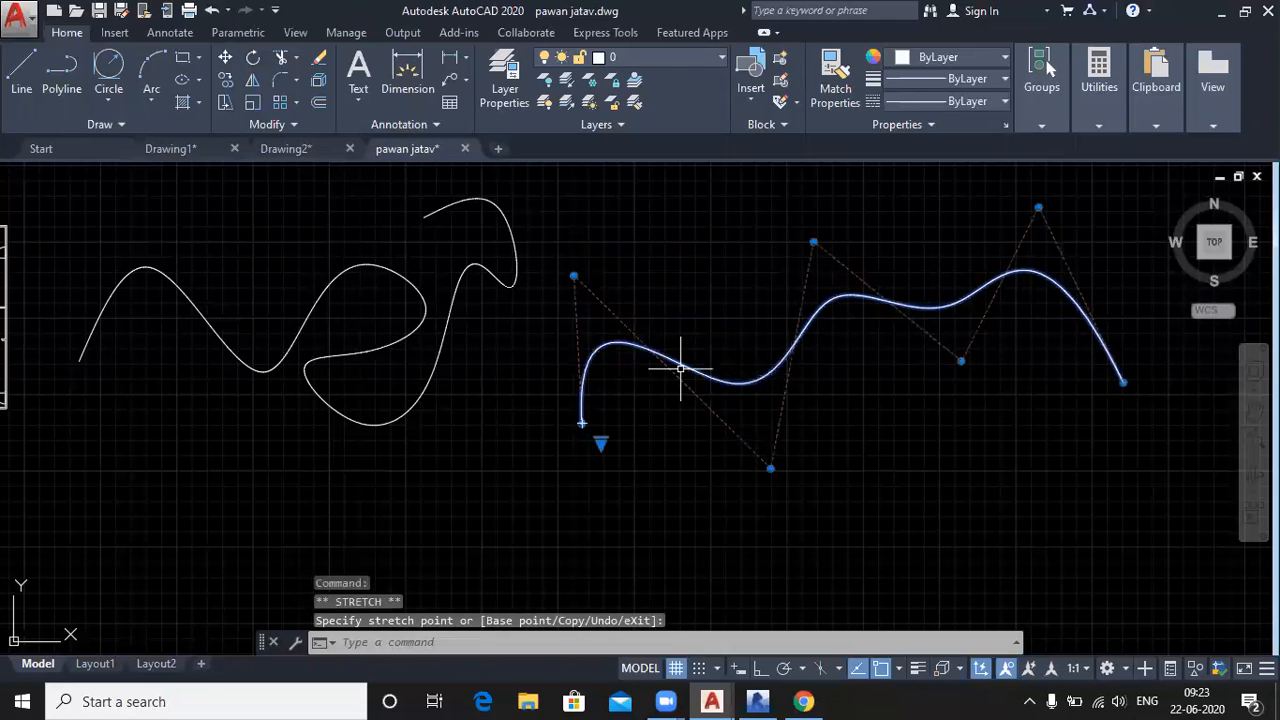
click(770, 468)
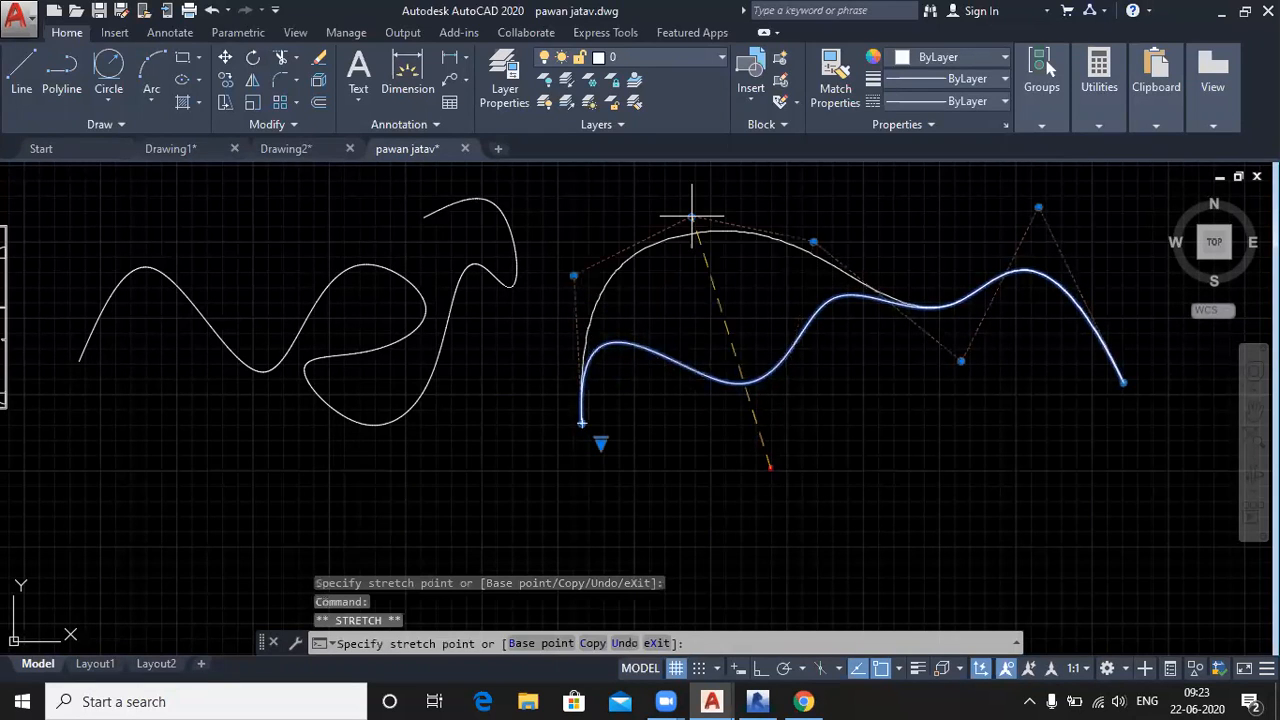
click(634, 199)
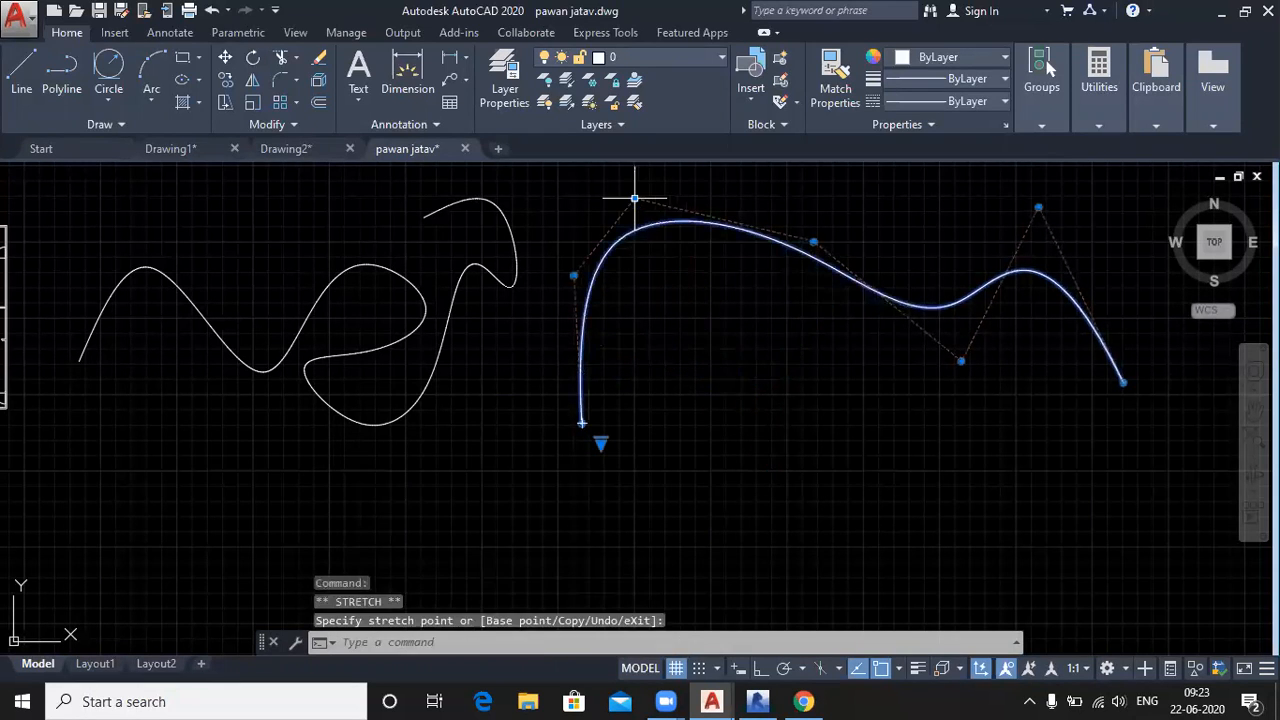
click(814, 241)
click(738, 187)
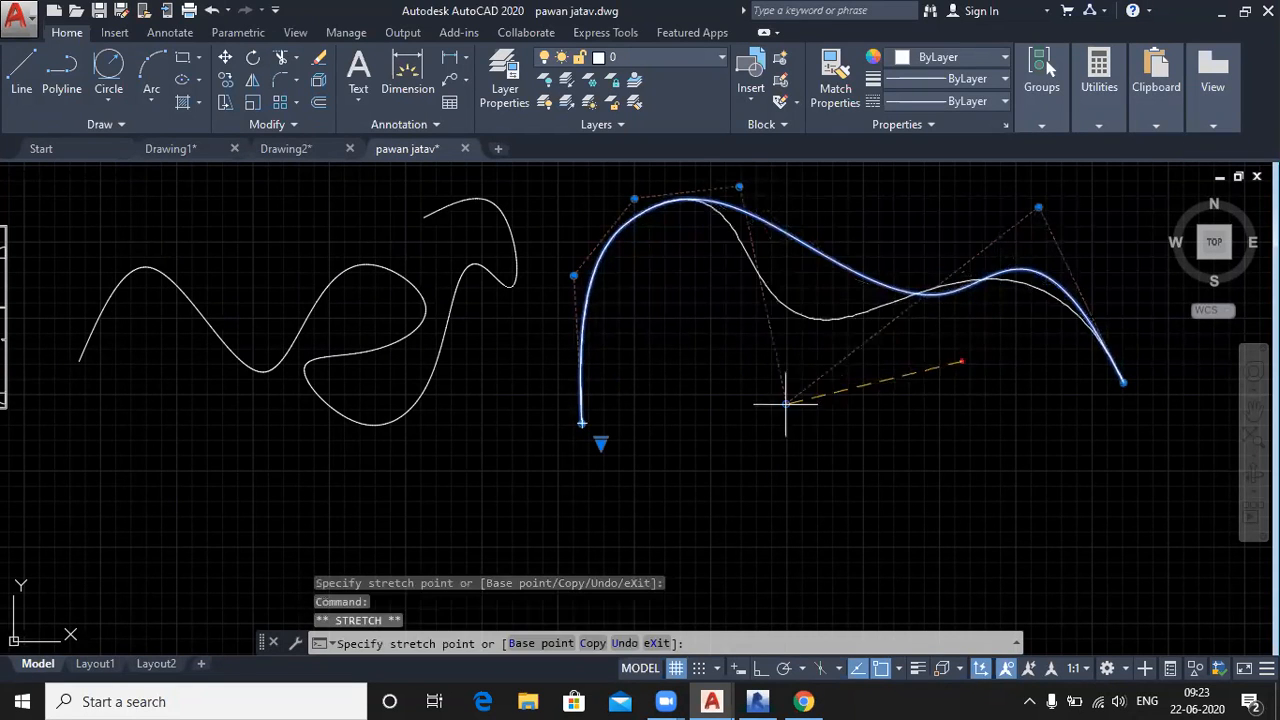
Move the CV spline's fifth and sixth control vertices and its end point leftward to form a compact dip and second hump
click(751, 422)
click(1035, 210)
click(882, 200)
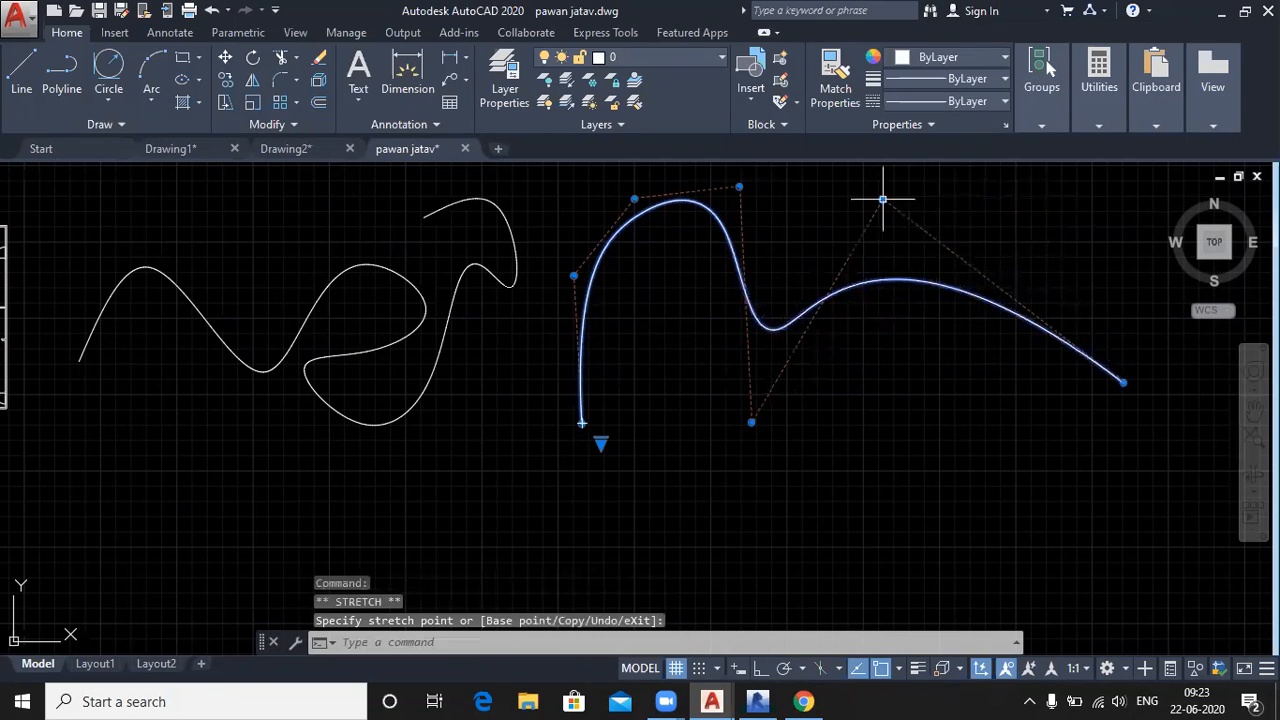
click(1123, 382)
click(957, 407)
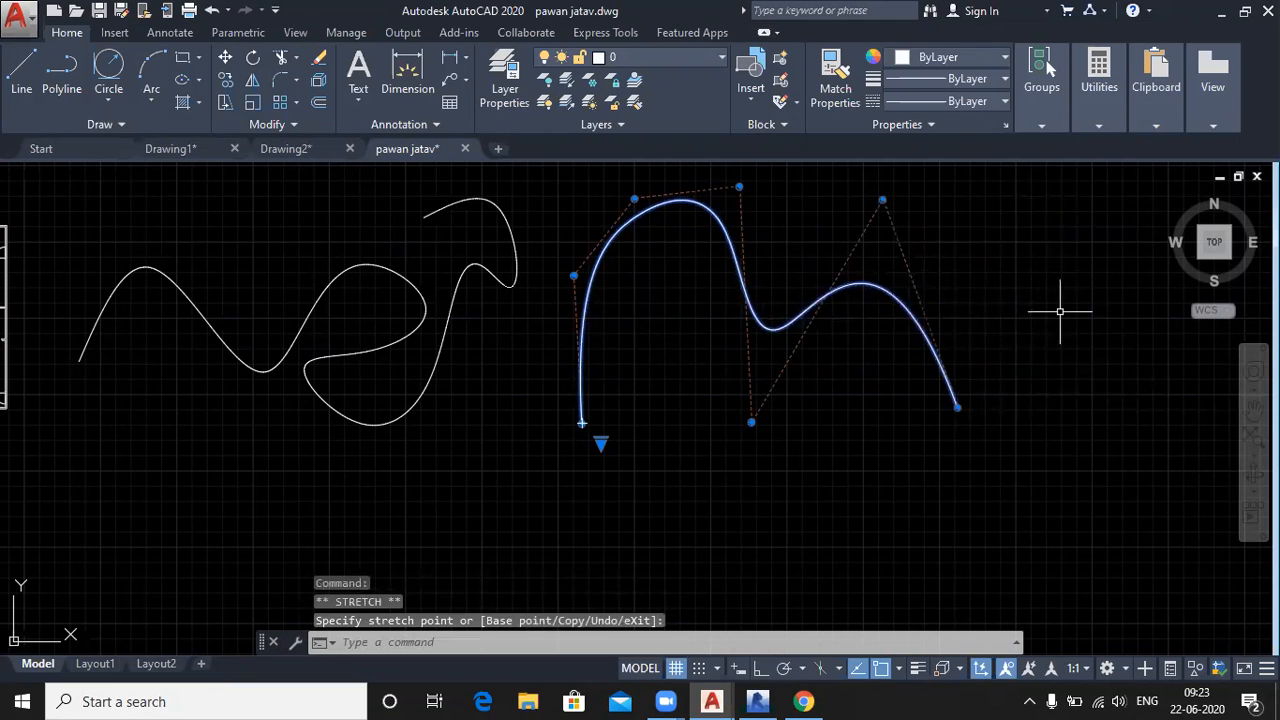
Move the CV spline's third control vertex down below the arch to flatten its first hump, and deselect the spline
click(634, 199)
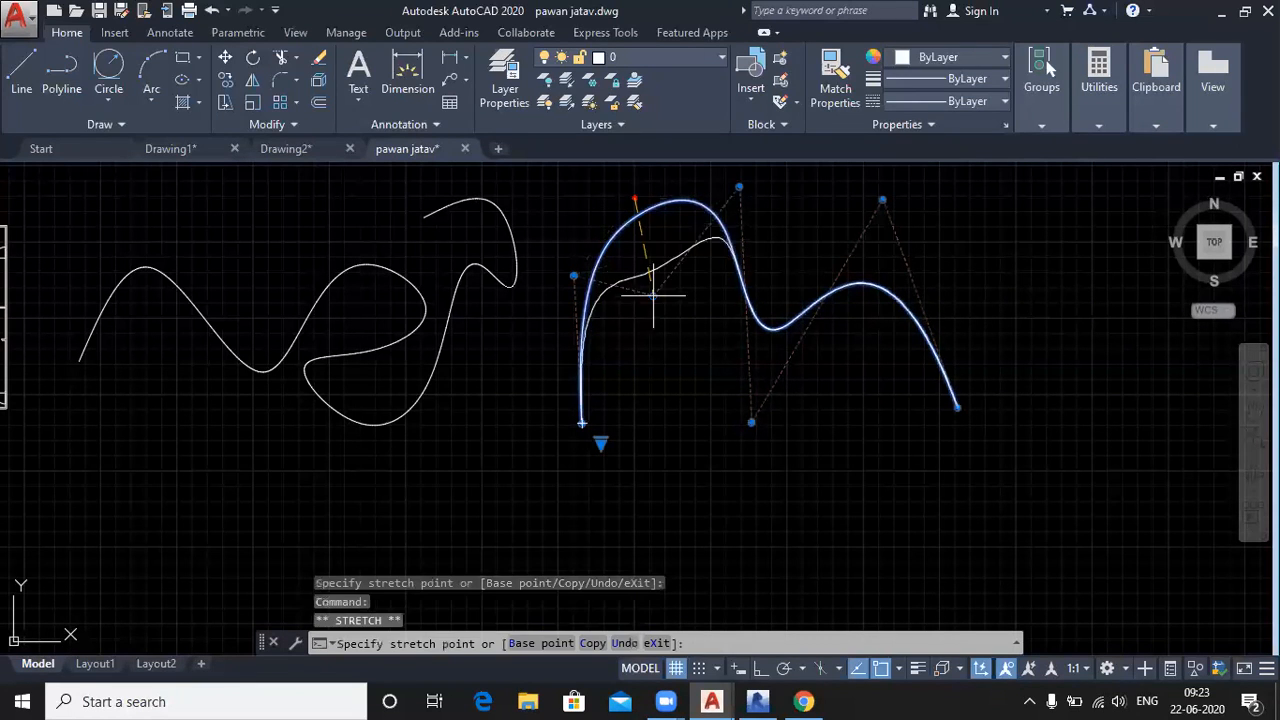
click(665, 351)
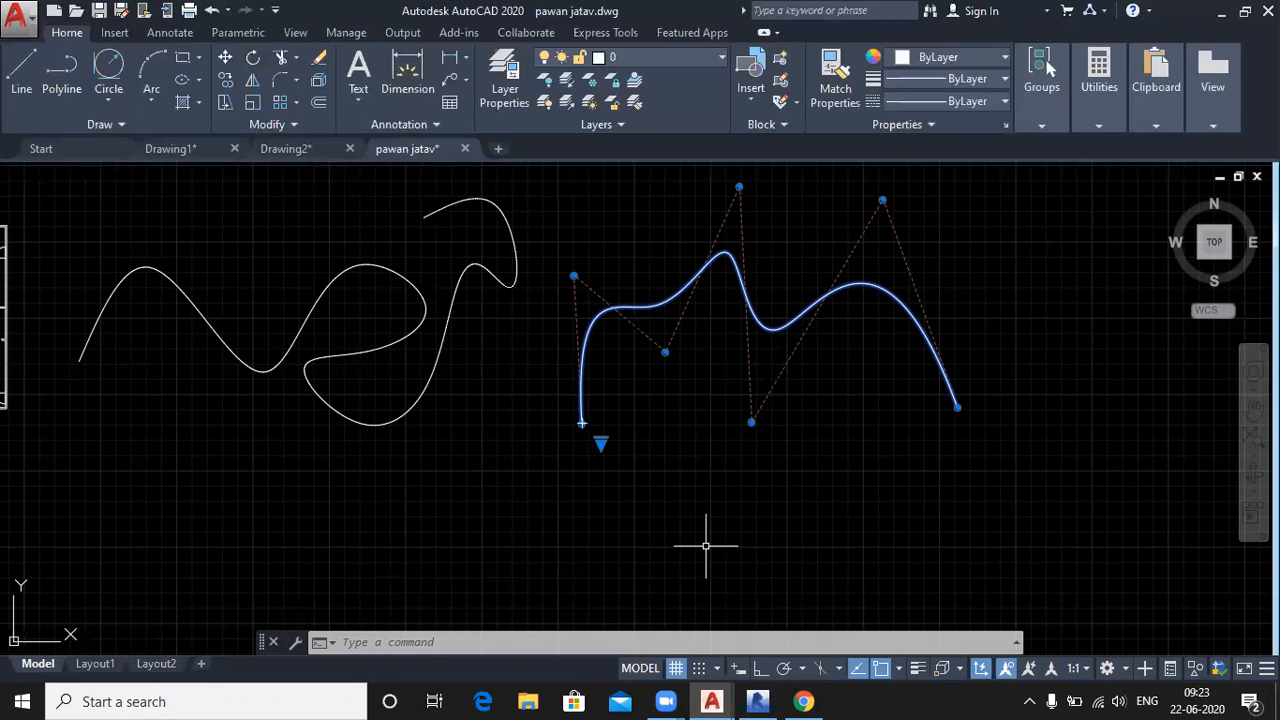
key(Escape)
key(Escape)
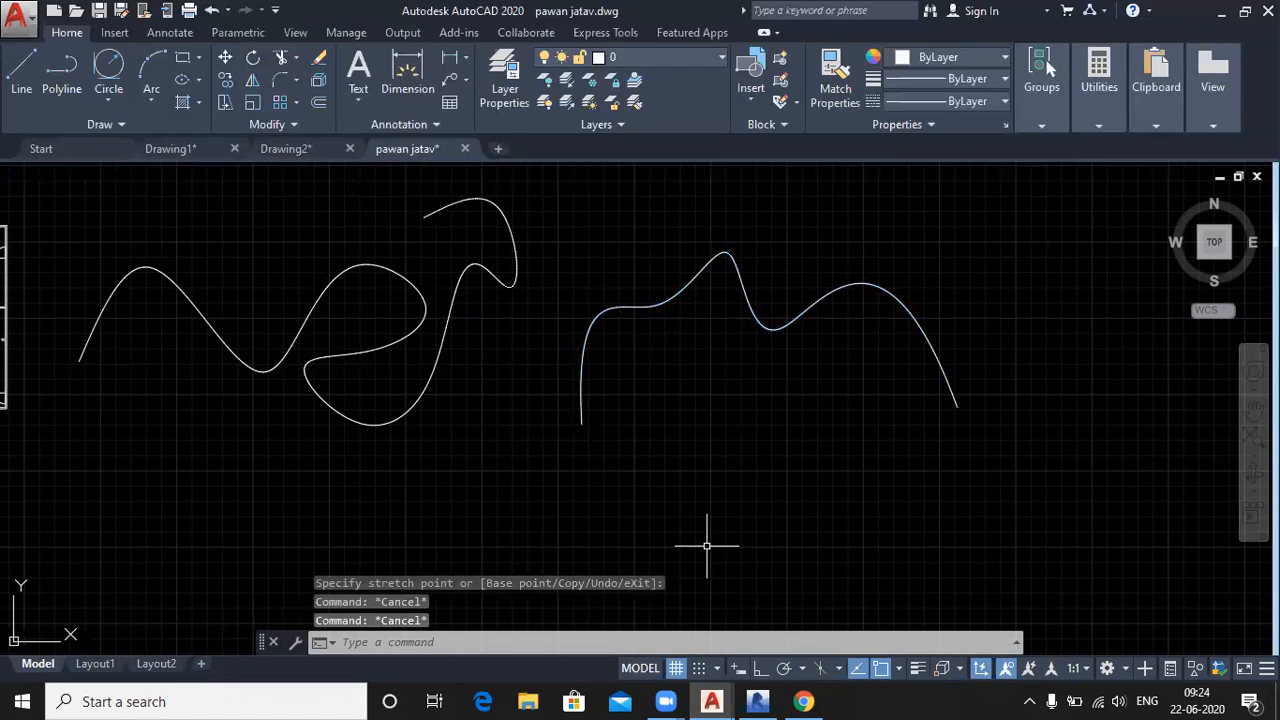
click(120, 126)
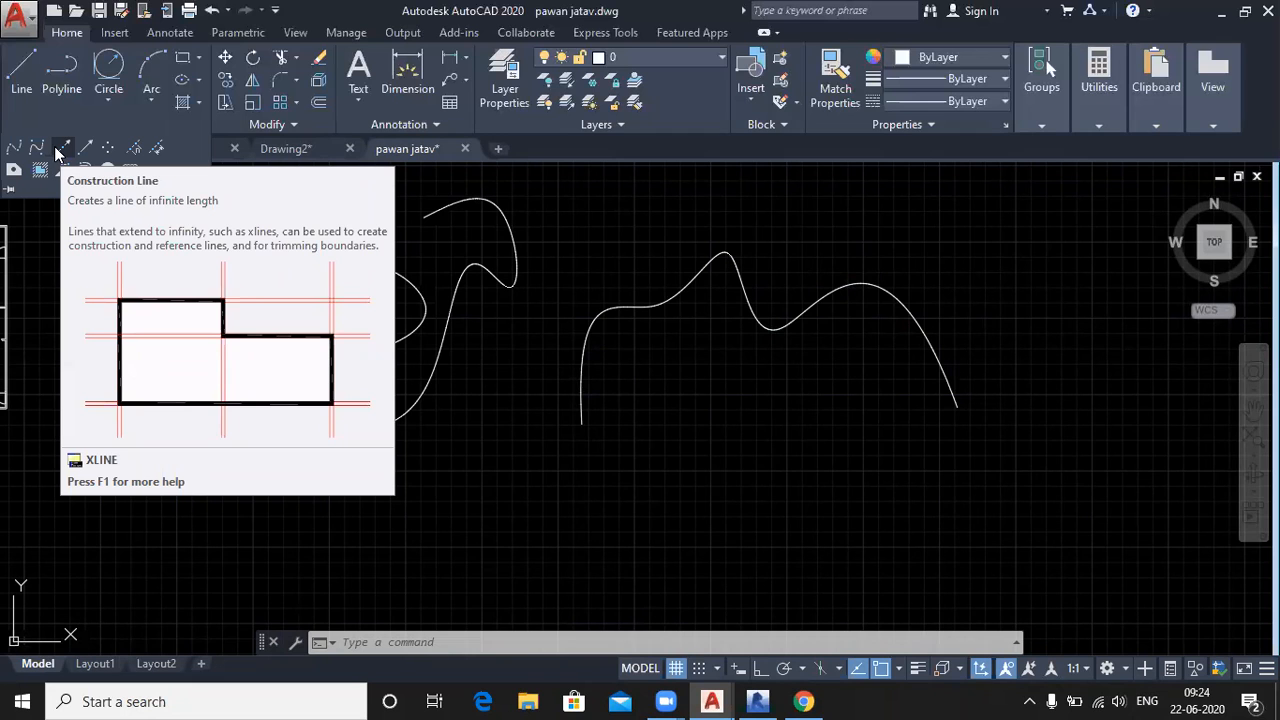
scroll(438, 425, down, 2)
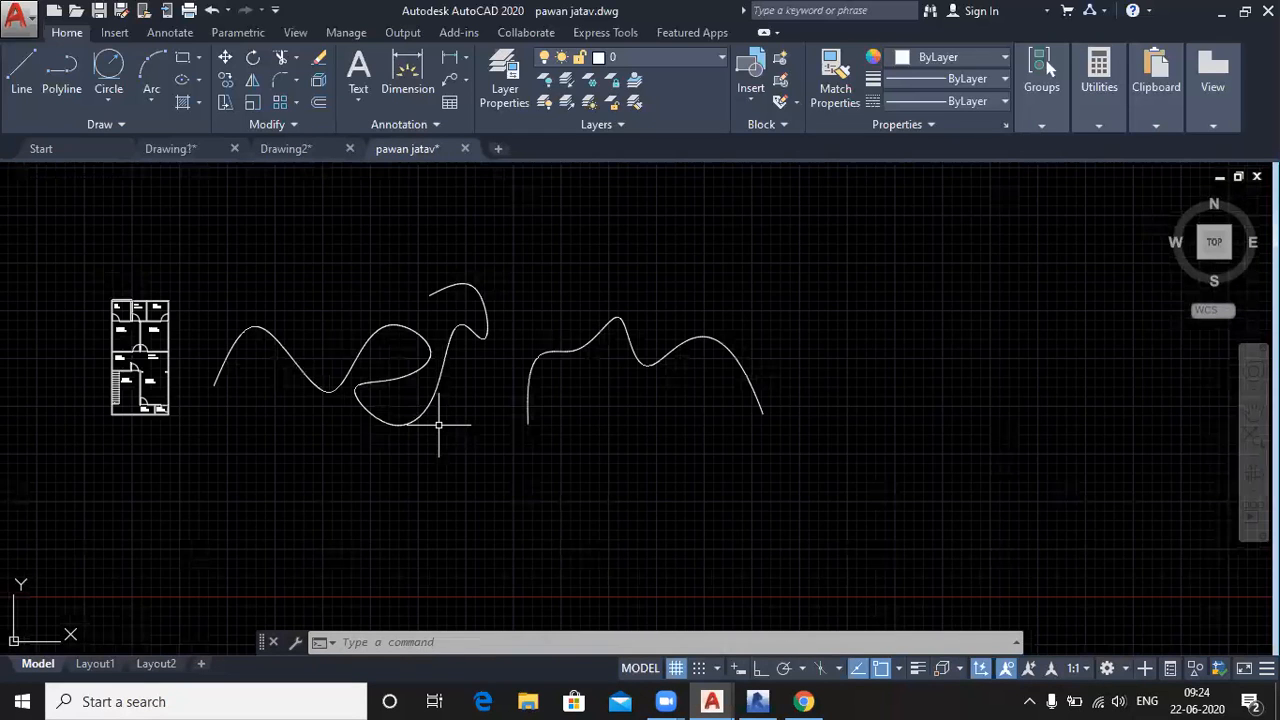
middle_drag(524, 487, 300, 465)
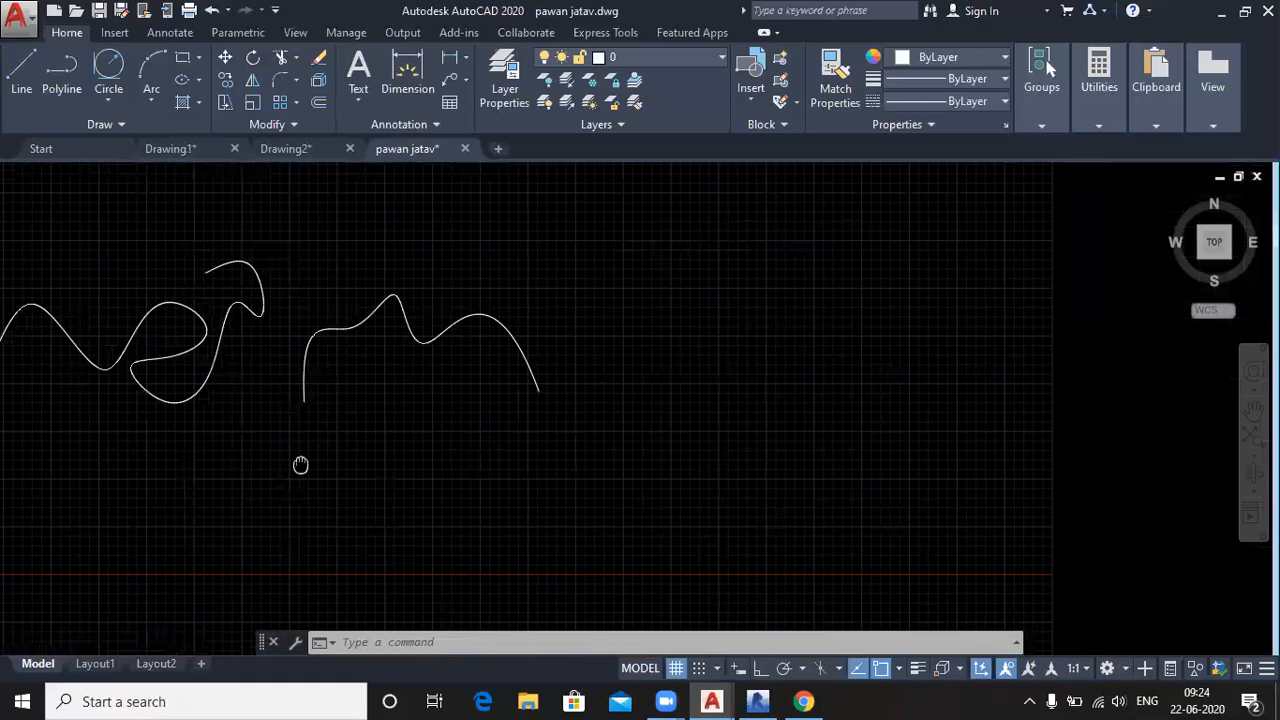
scroll(300, 465, down, 2)
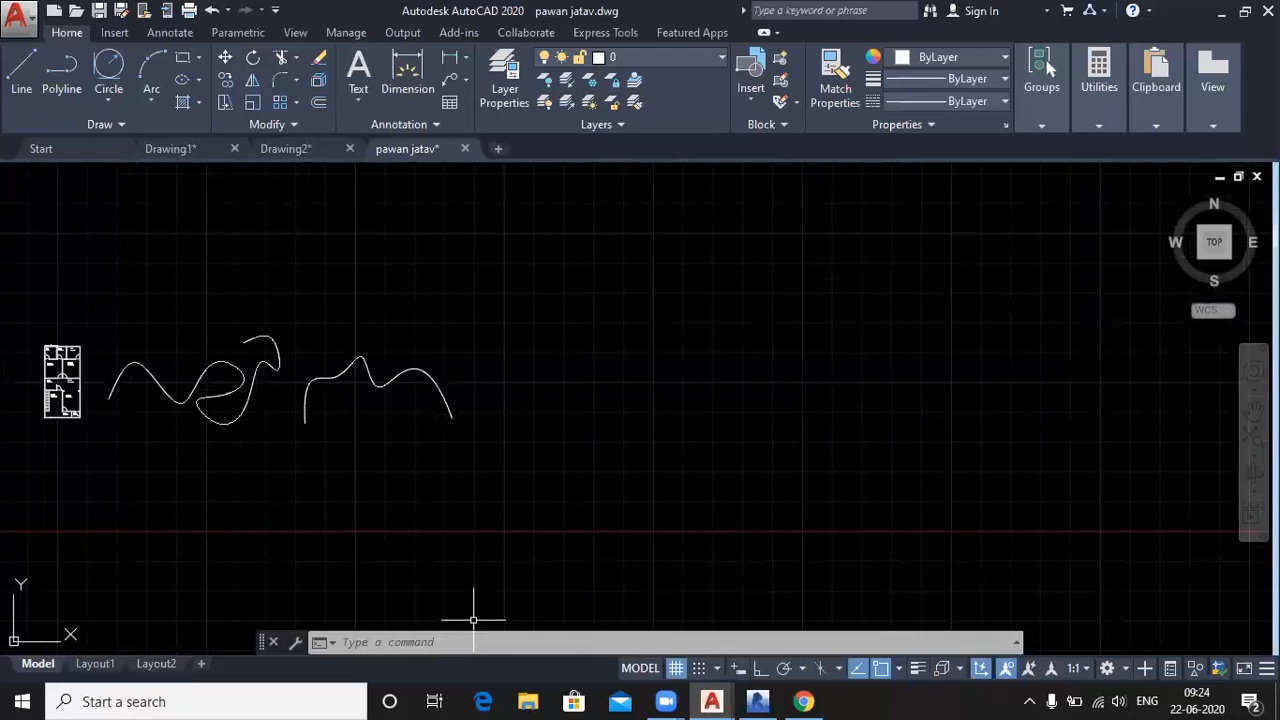
text(XL)
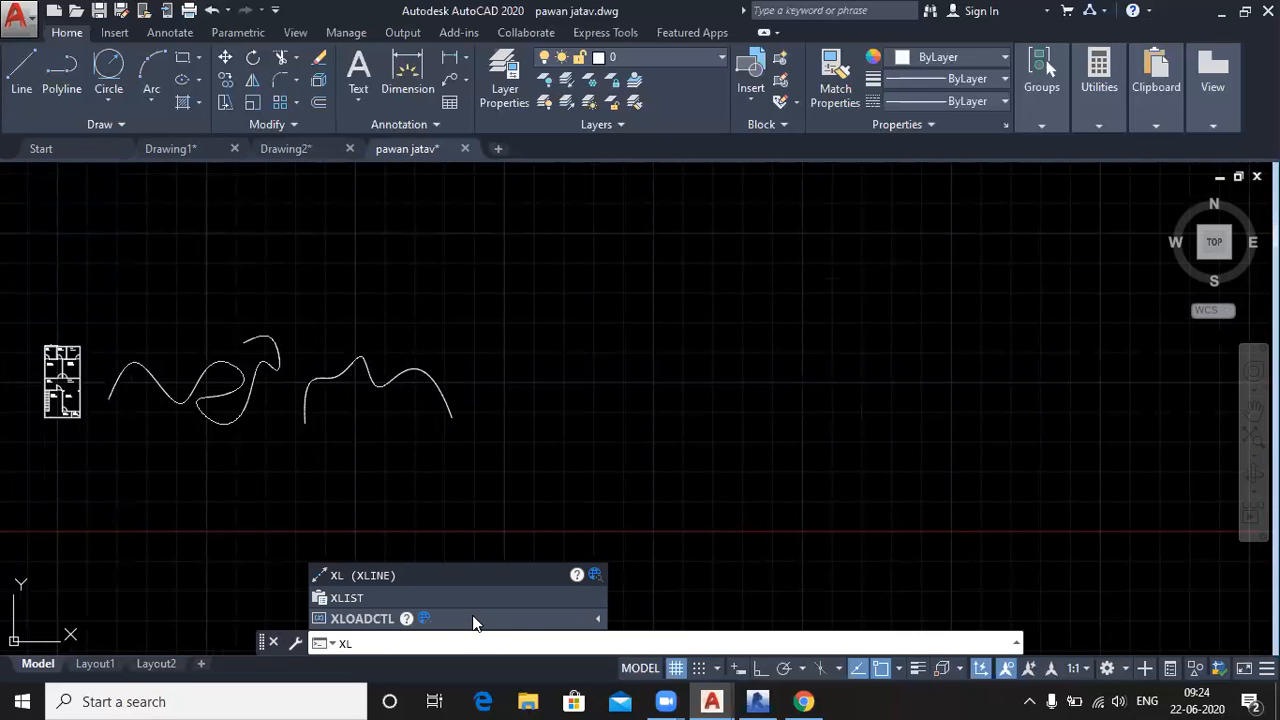
click(472, 598)
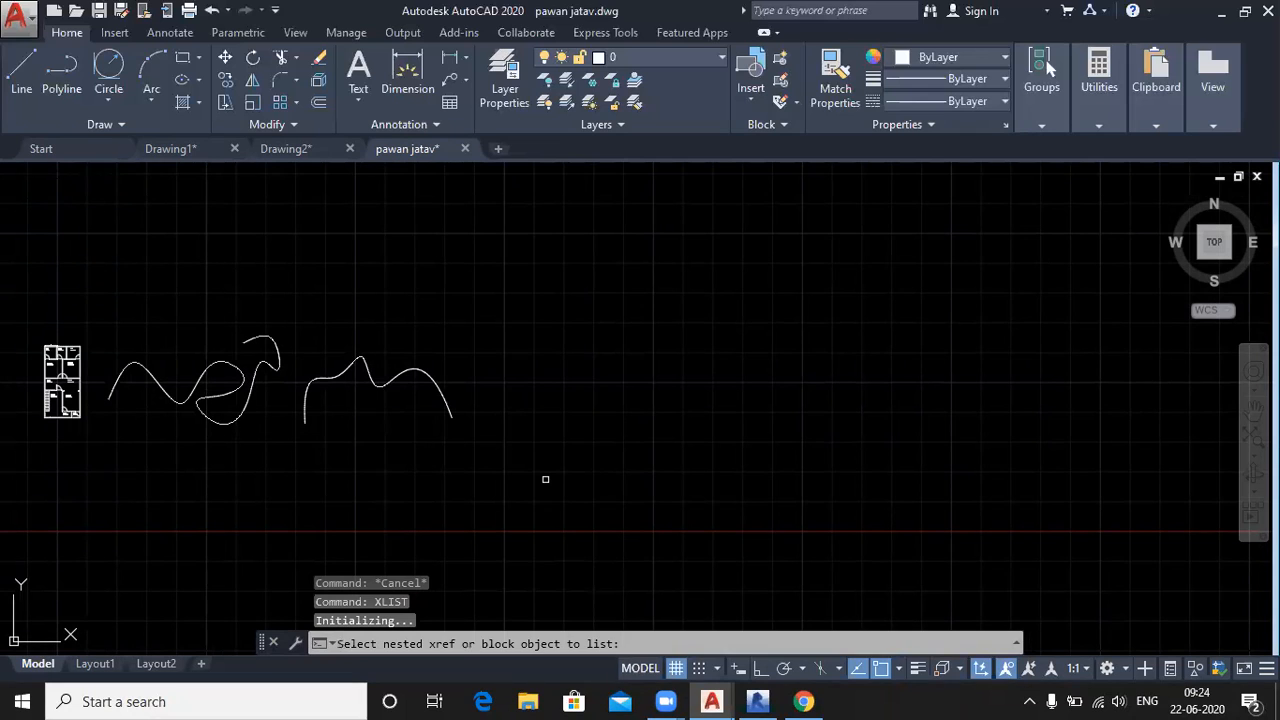
key(Escape)
Draw a near-vertical and a near-horizontal construction line crossing at one point in the empty area right of the splines
text(XL)
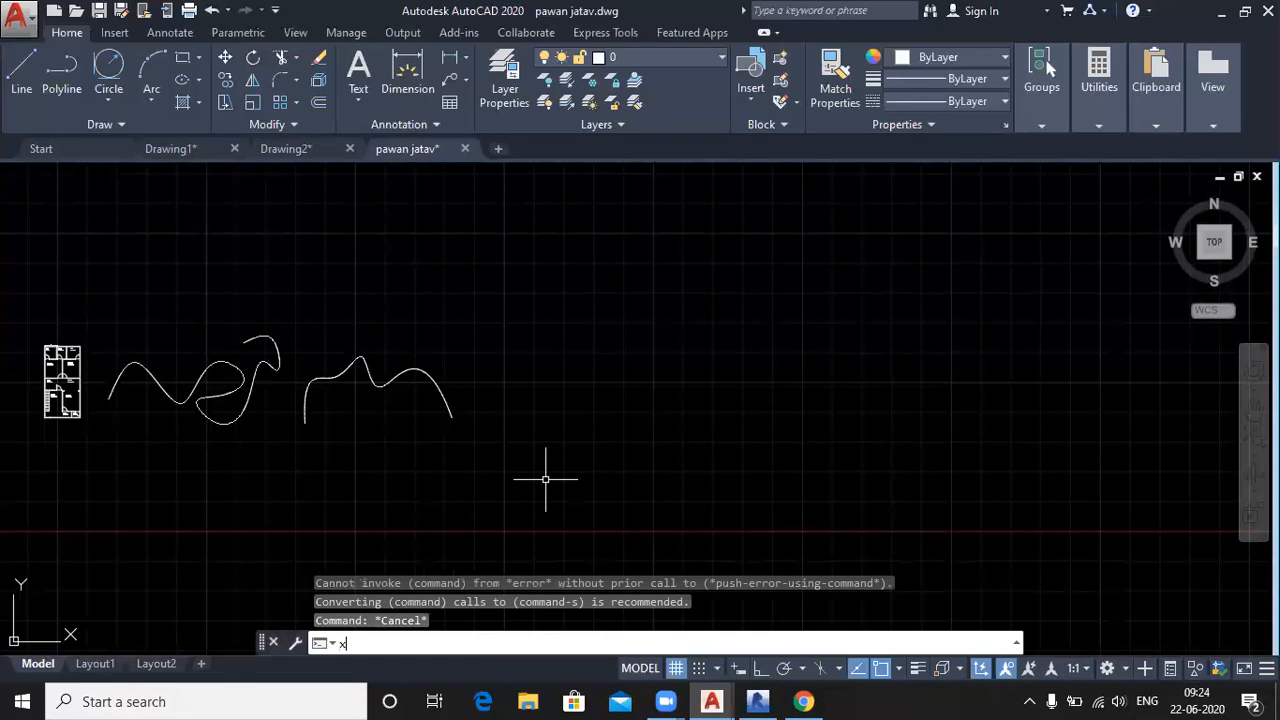
key(Return)
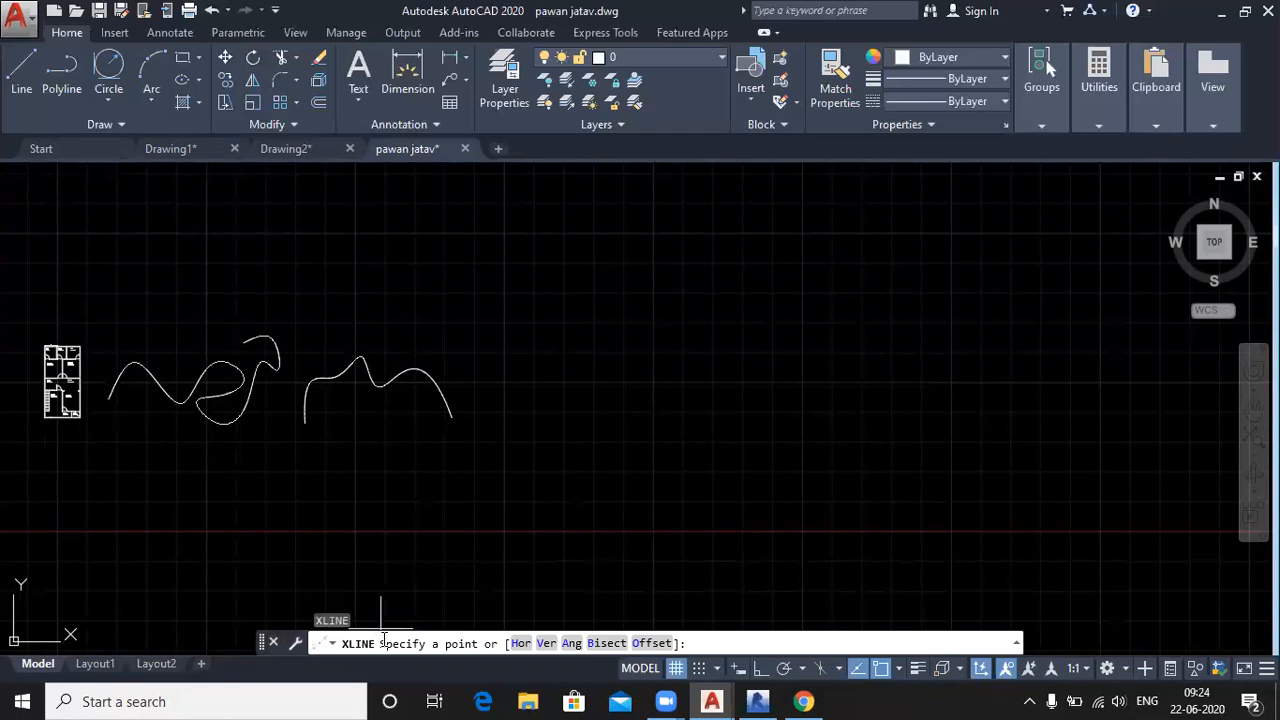
click(653, 380)
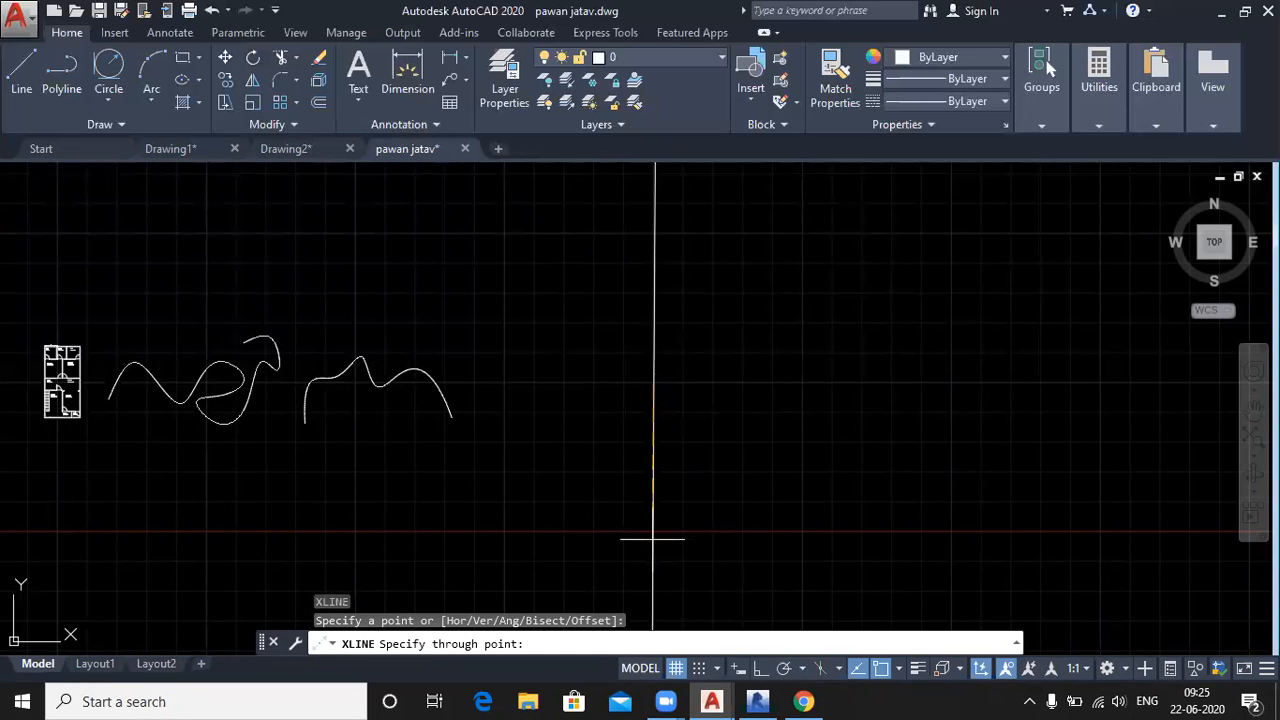
click(653, 538)
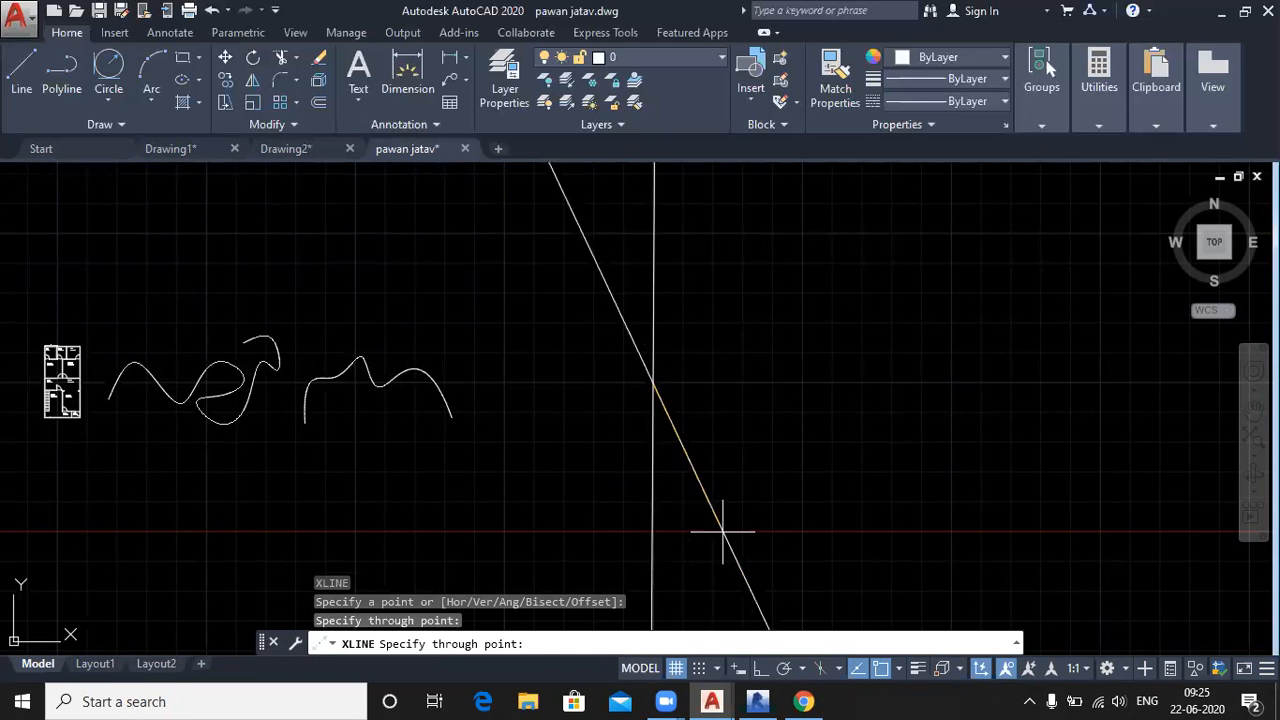
click(924, 385)
key(Escape)
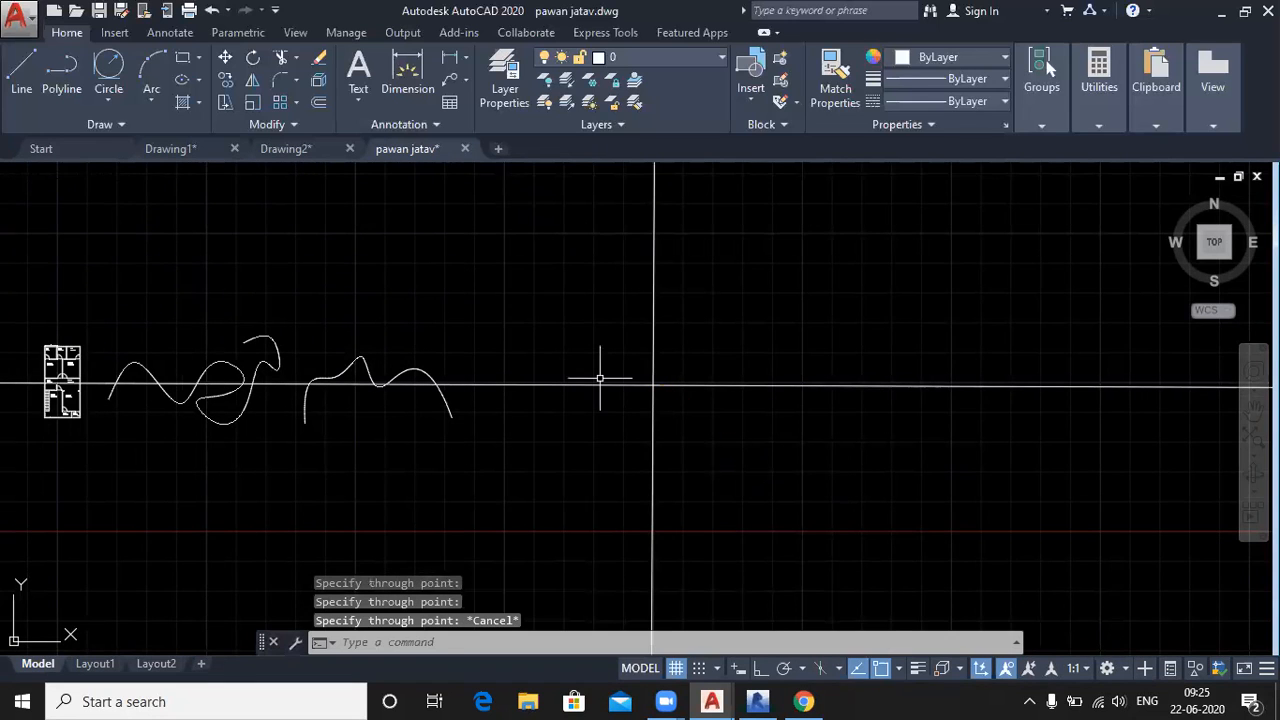
Offset the horizontal construction line 9" downward and the vertical construction line 9" to the right
scroll(600, 378, down, 2)
mouse_move(600, 378)
middle_down()
mouse_move(594, 520)
mouse_move(440, 348)
middle_up()
scroll(440, 348, up, 2)
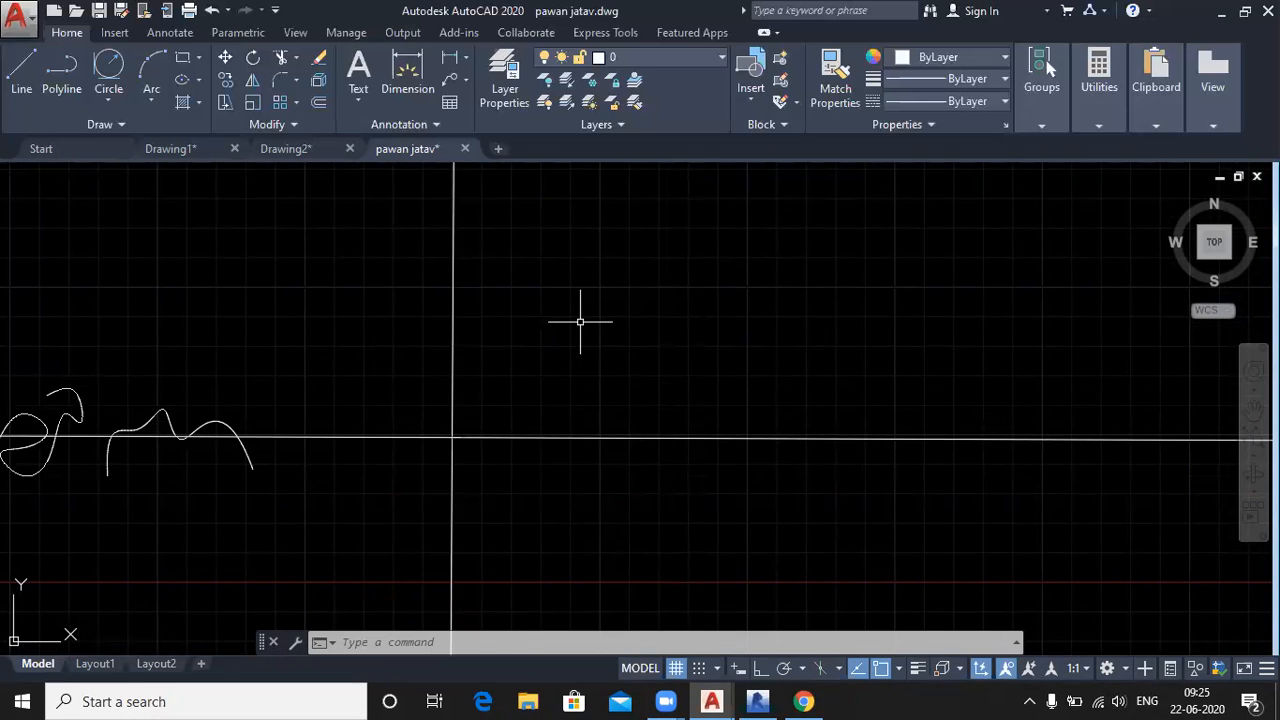
middle_drag(539, 540, 455, 384)
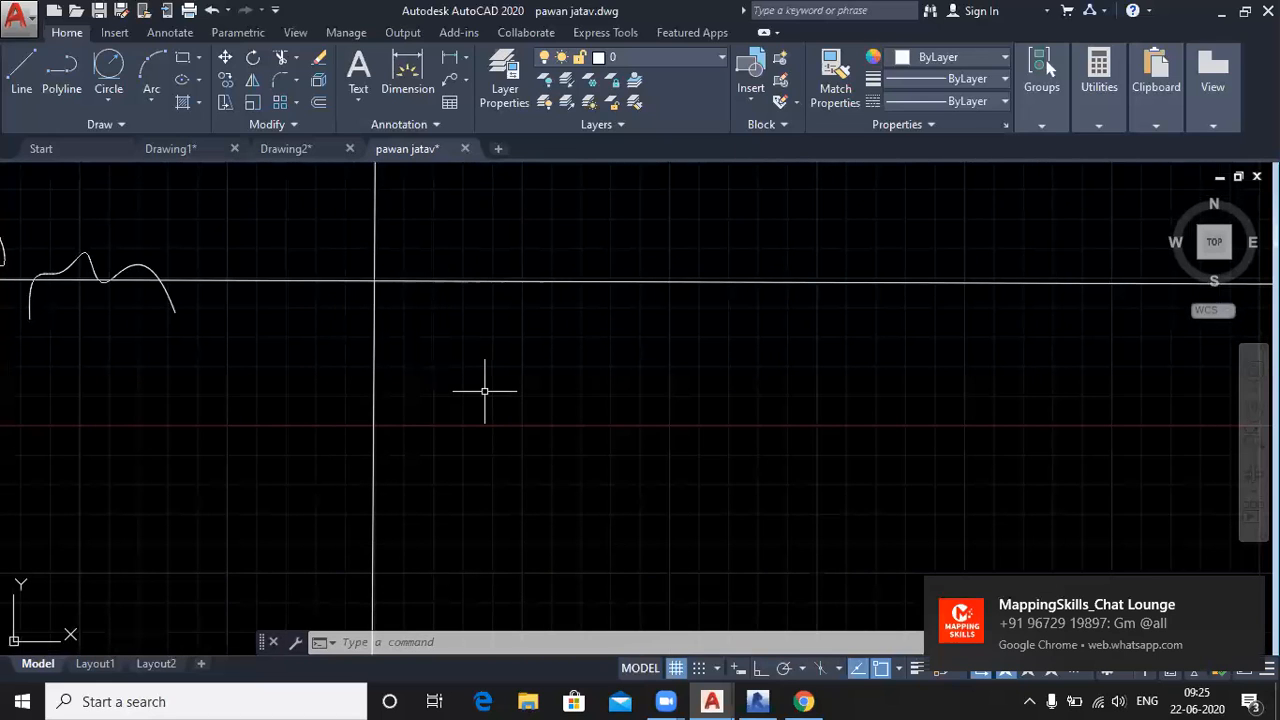
text(o)
key(Return)
text(9)
key(Return)
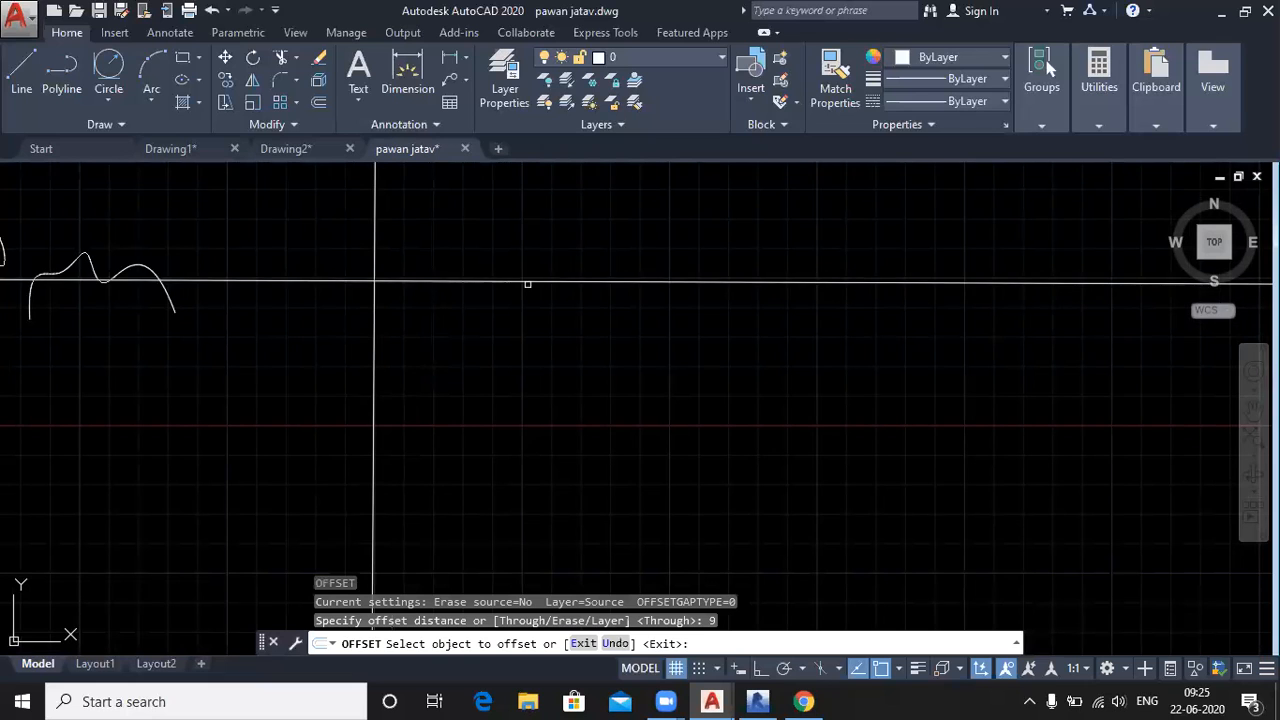
click(529, 283)
click(533, 300)
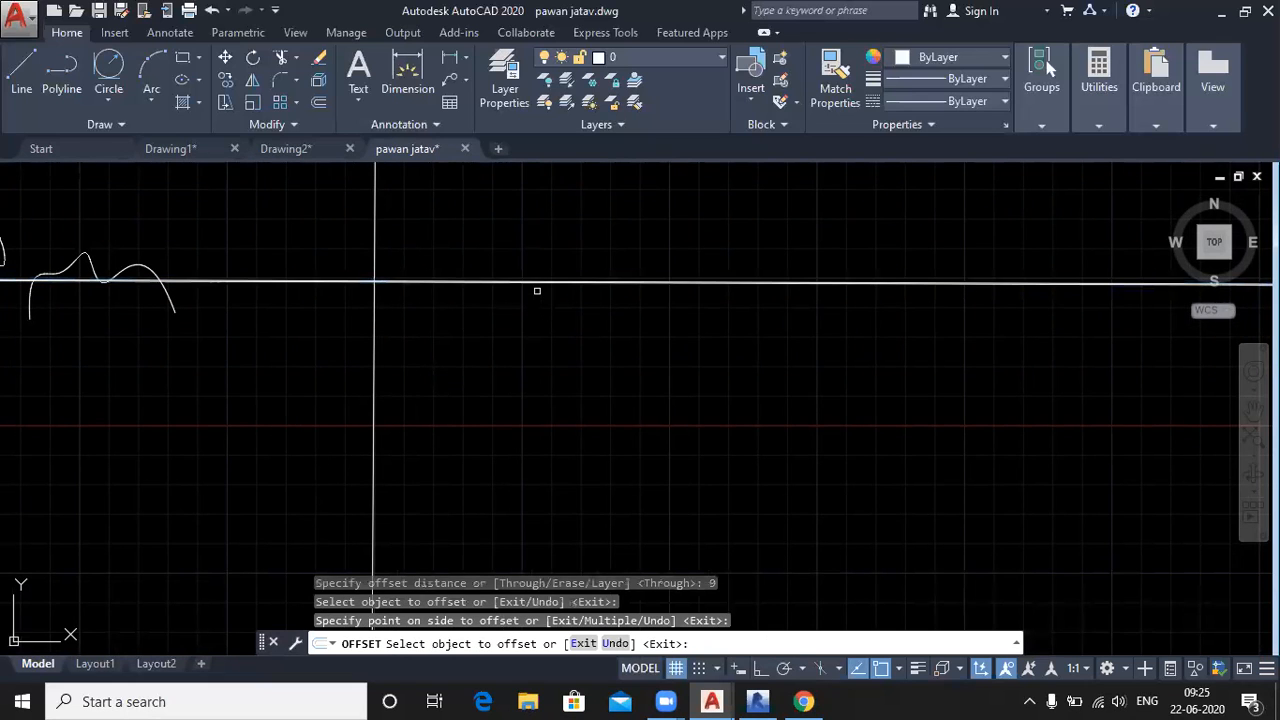
scroll(537, 290, up, 5)
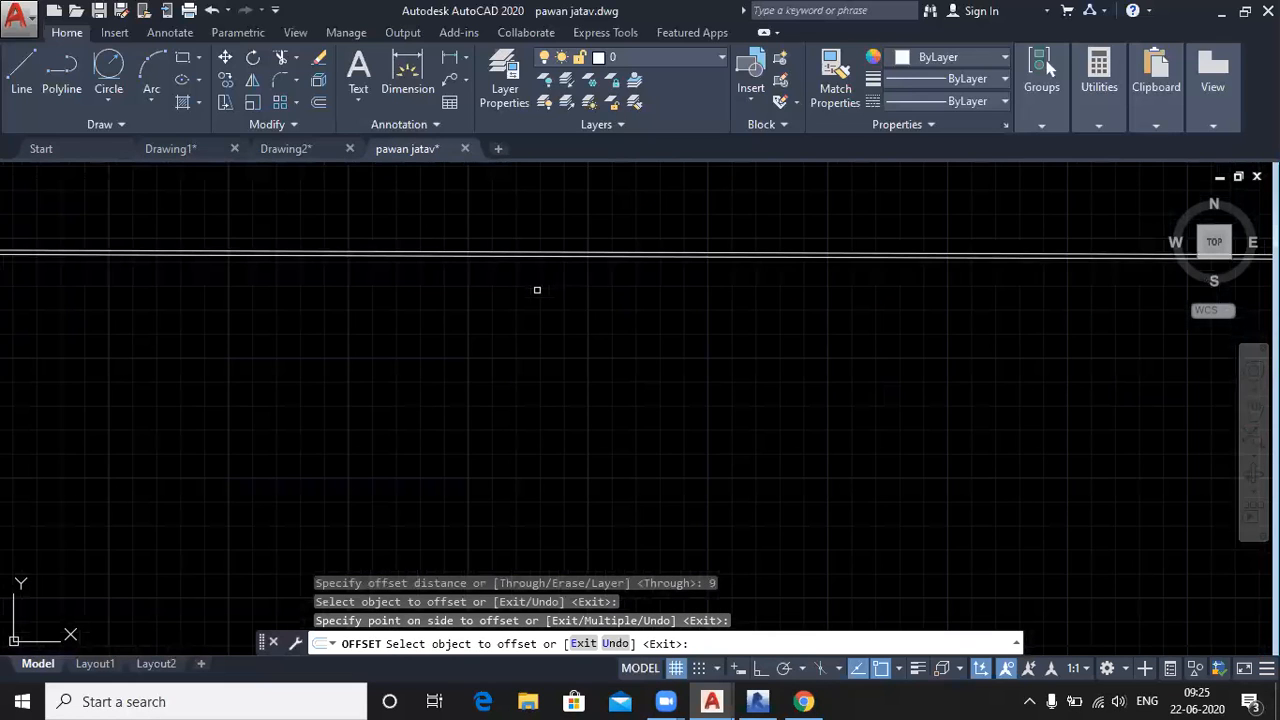
scroll(537, 290, down, 5)
scroll(278, 348, up, 6)
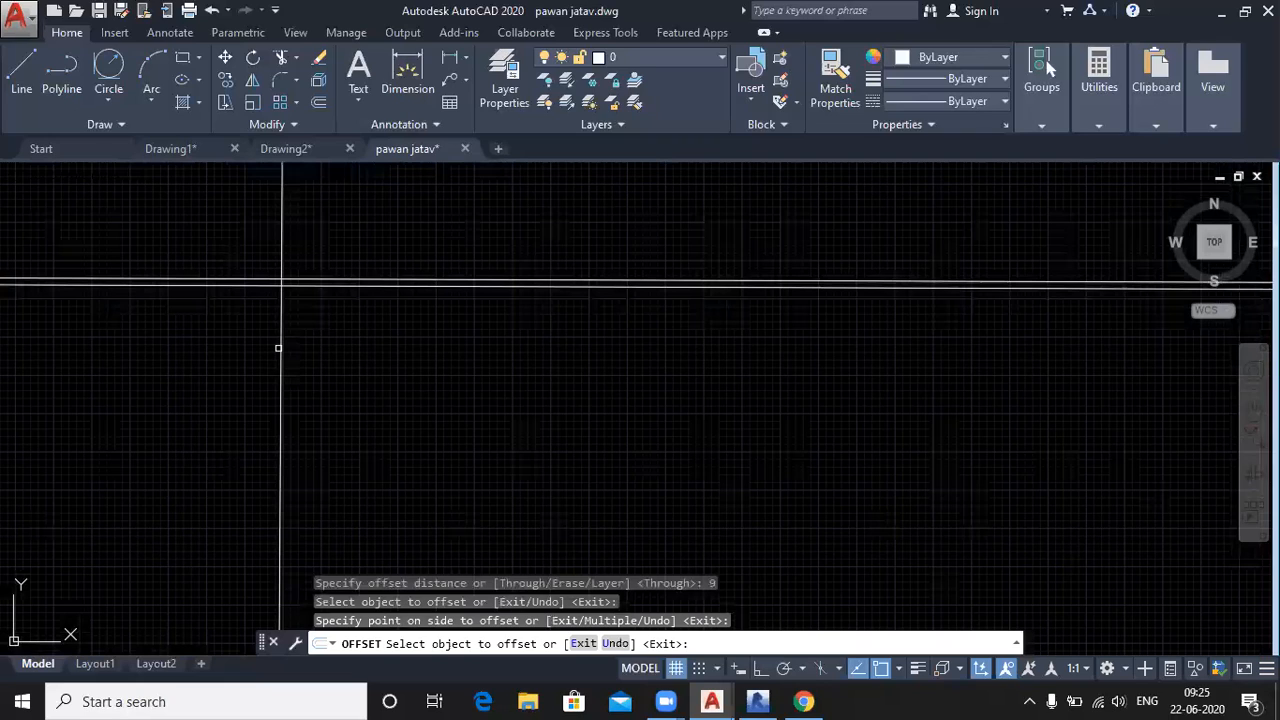
key(Return)
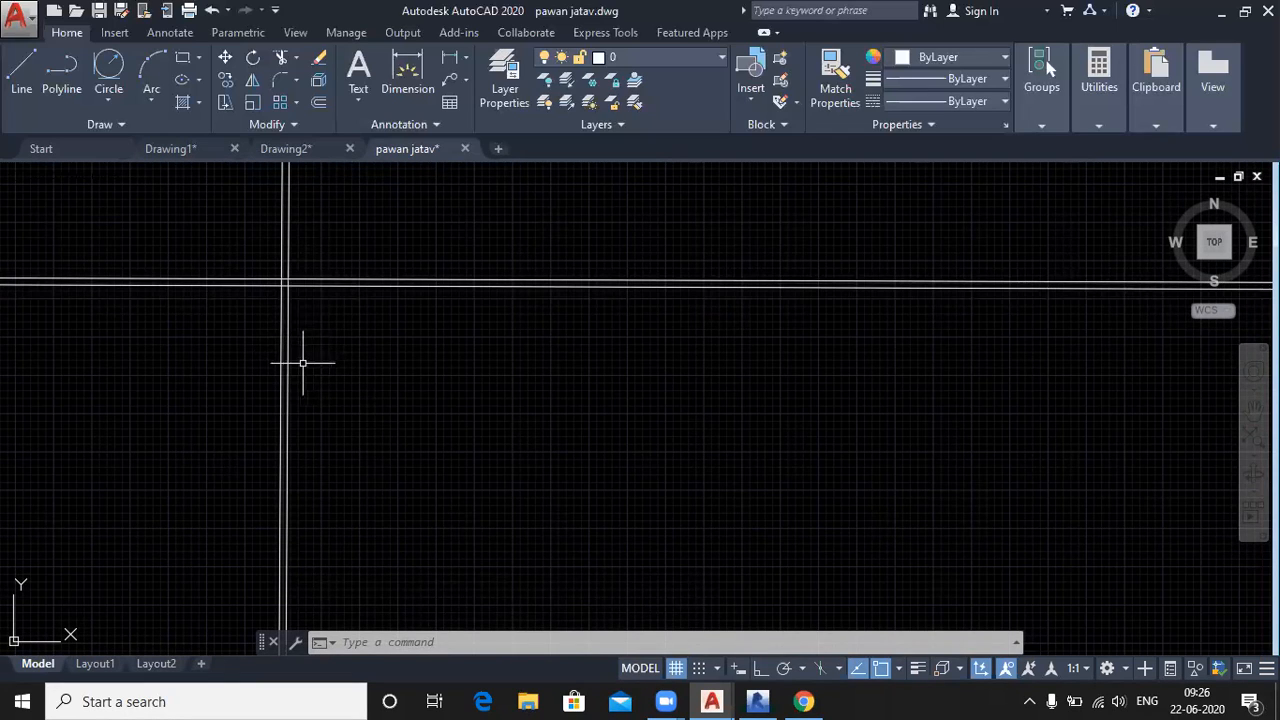
Offset the inner vertical construction line 8'6" to the right
text(o)
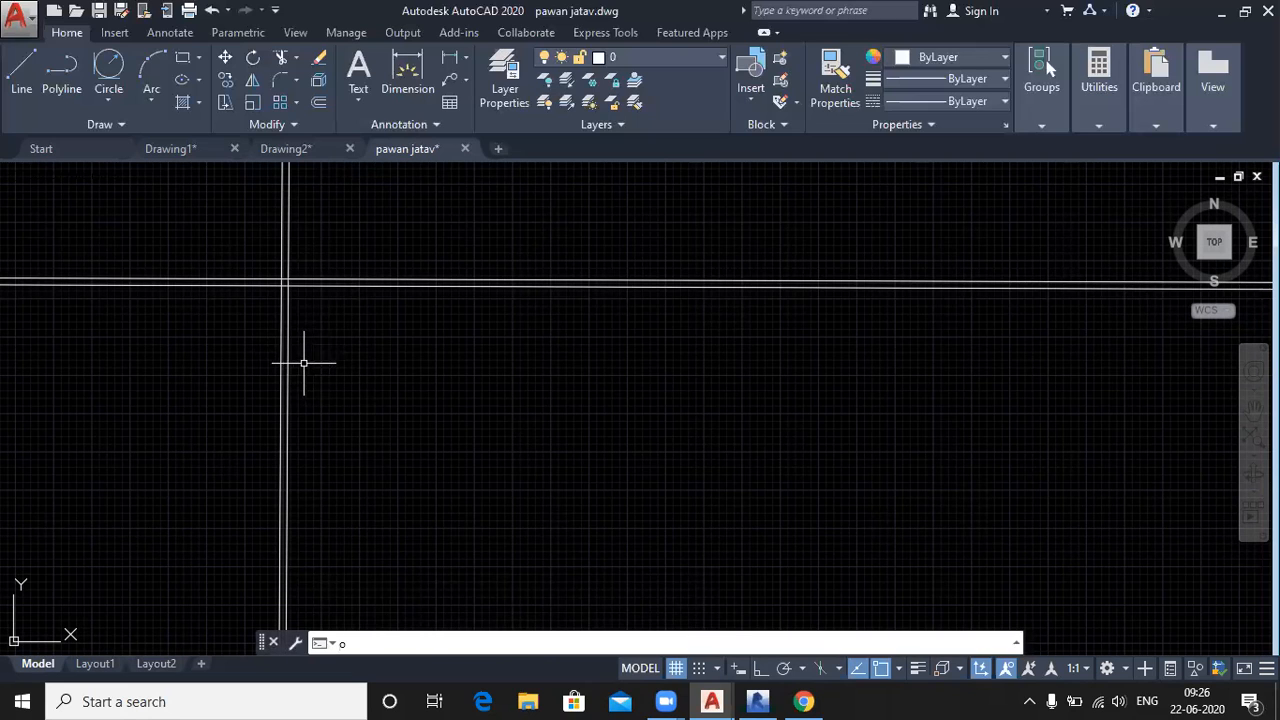
key(space)
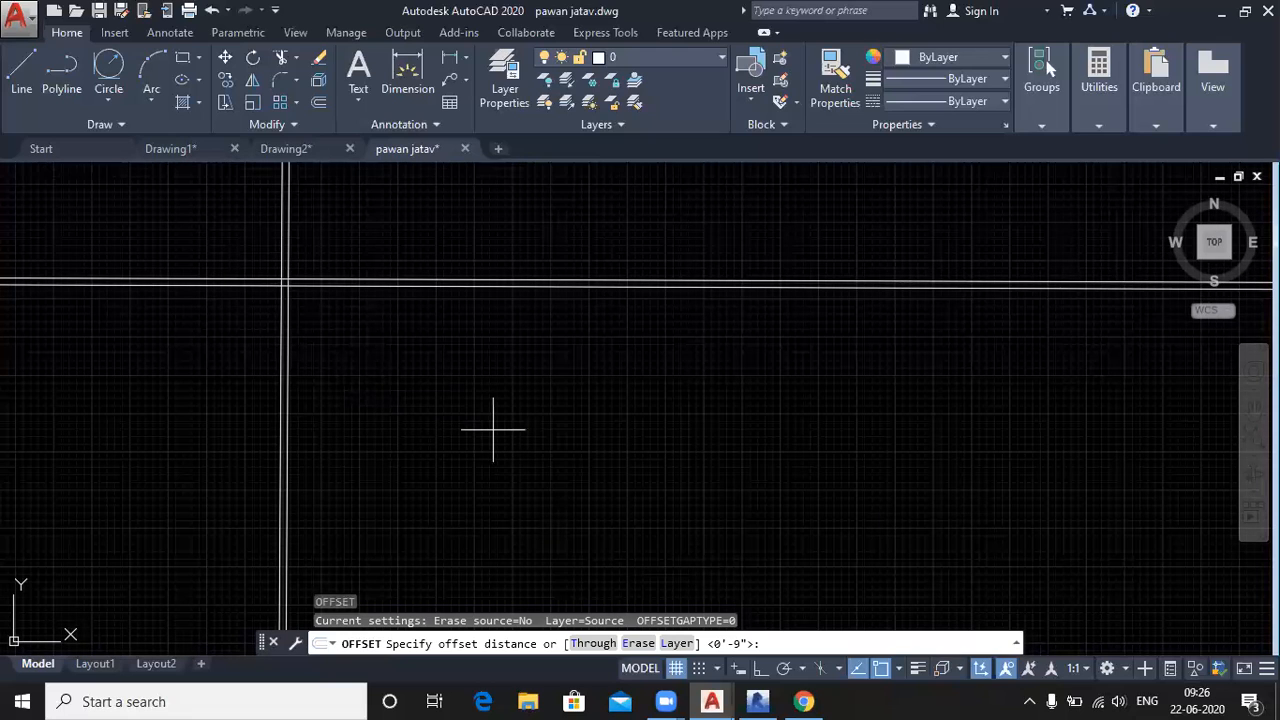
text(8'6)
key(Return)
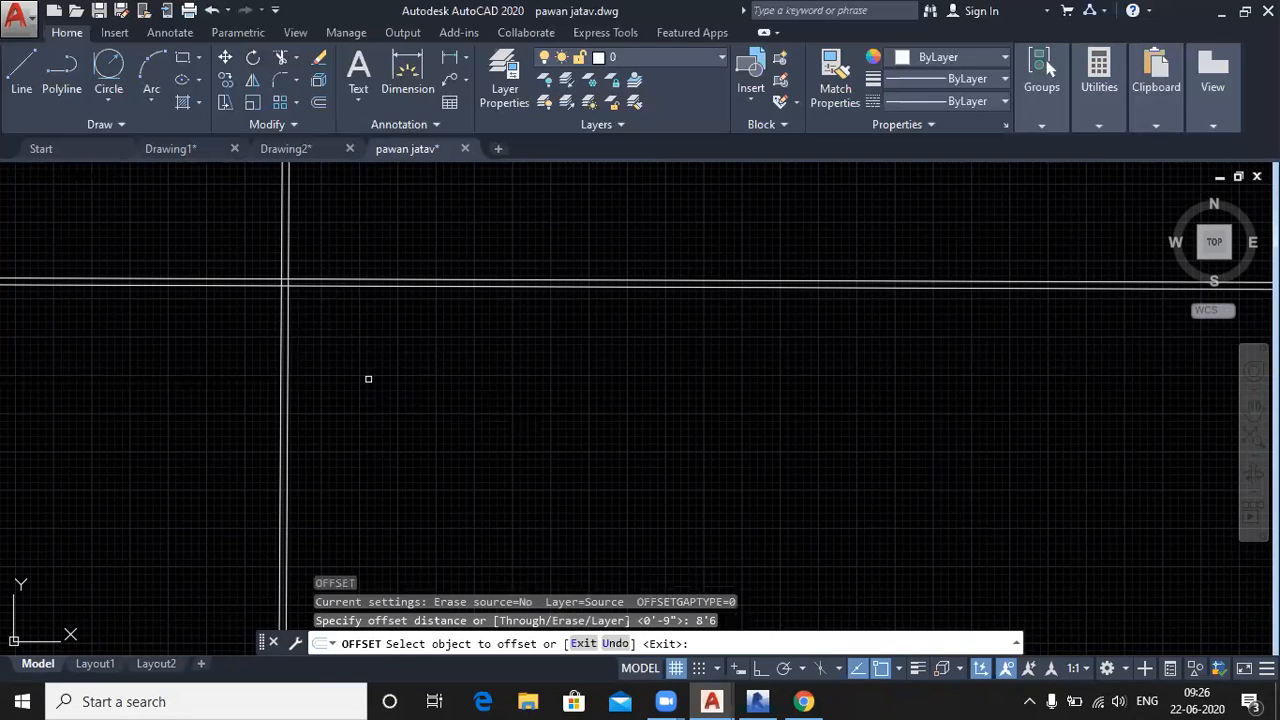
click(288, 337)
click(491, 338)
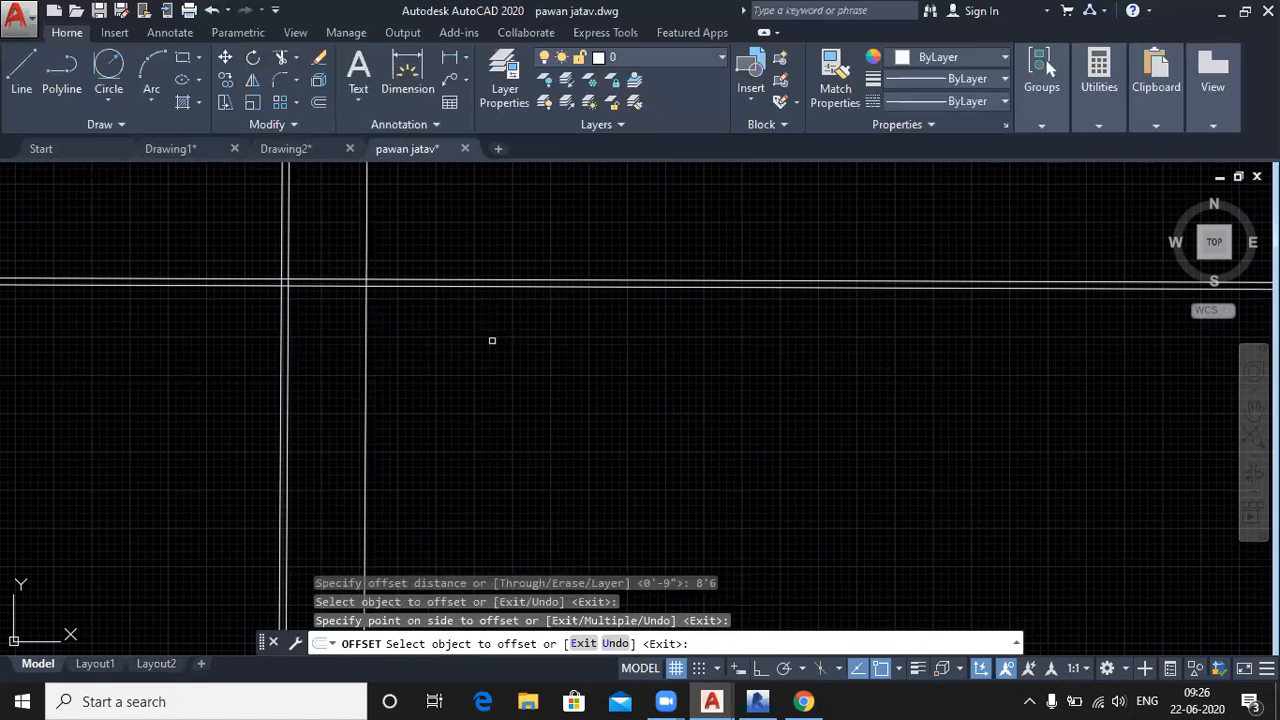
key(Escape)
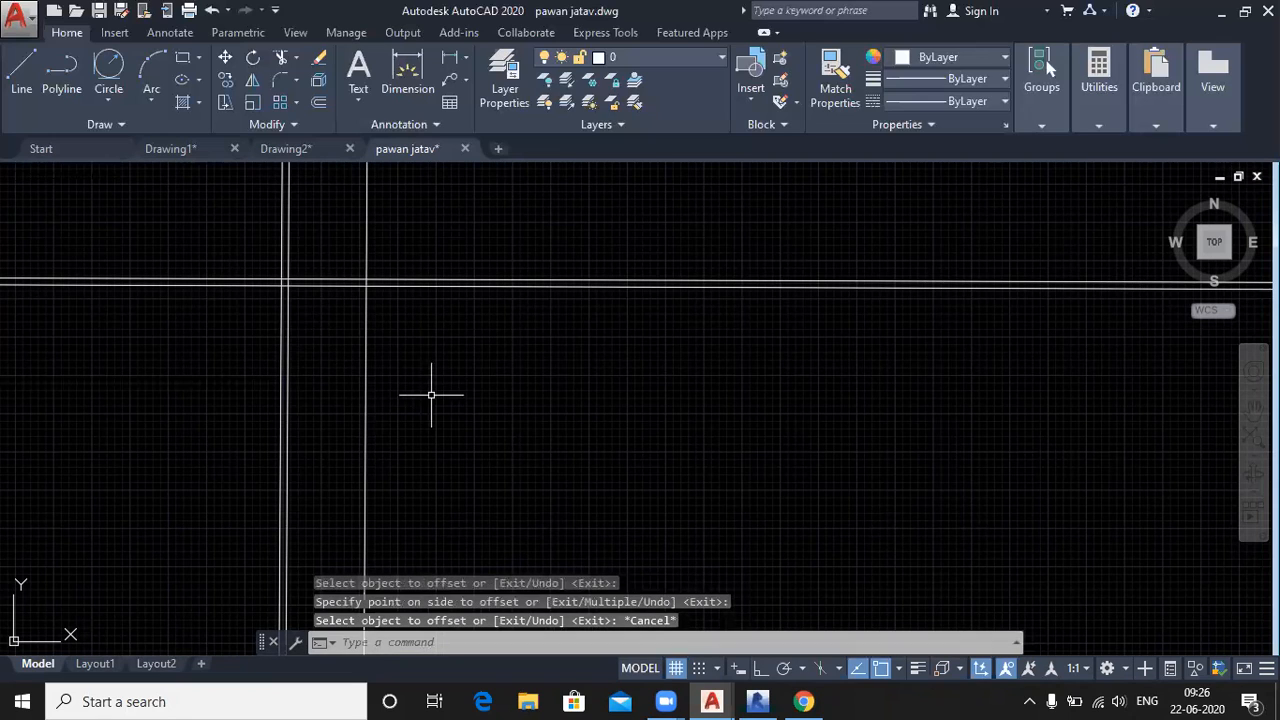
text(o)
key(Return)
text(6)
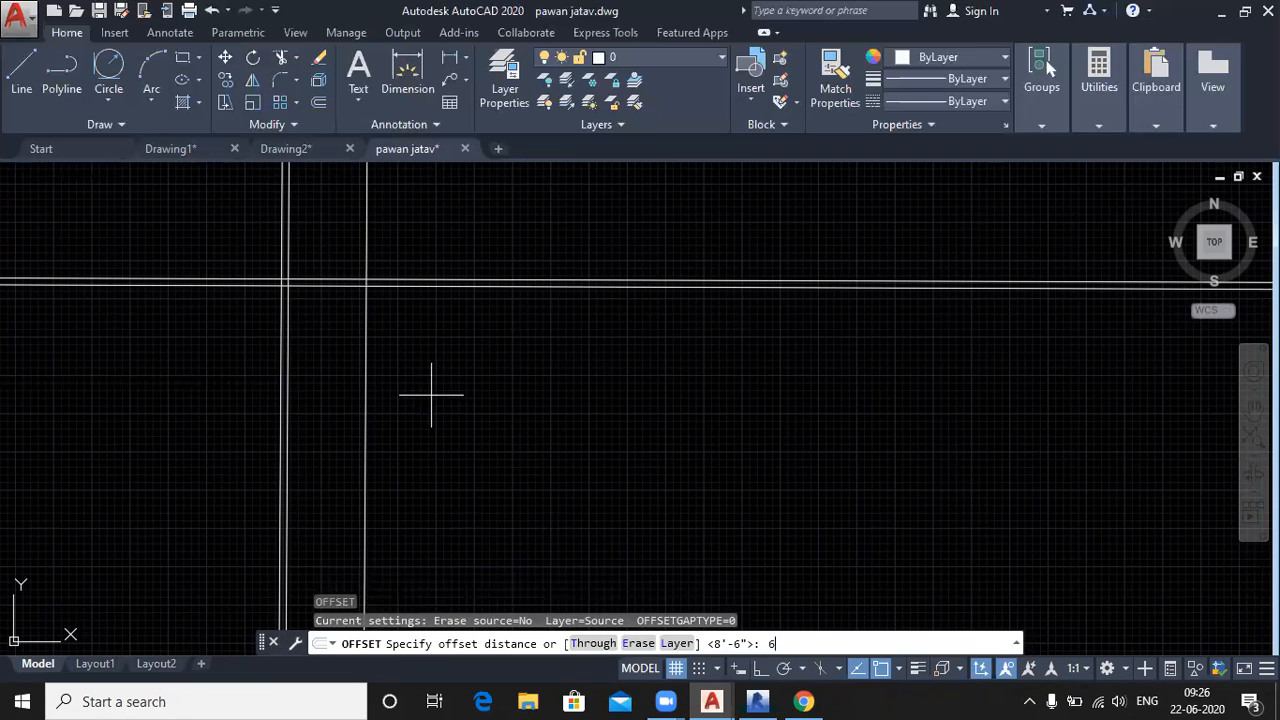
key(Return)
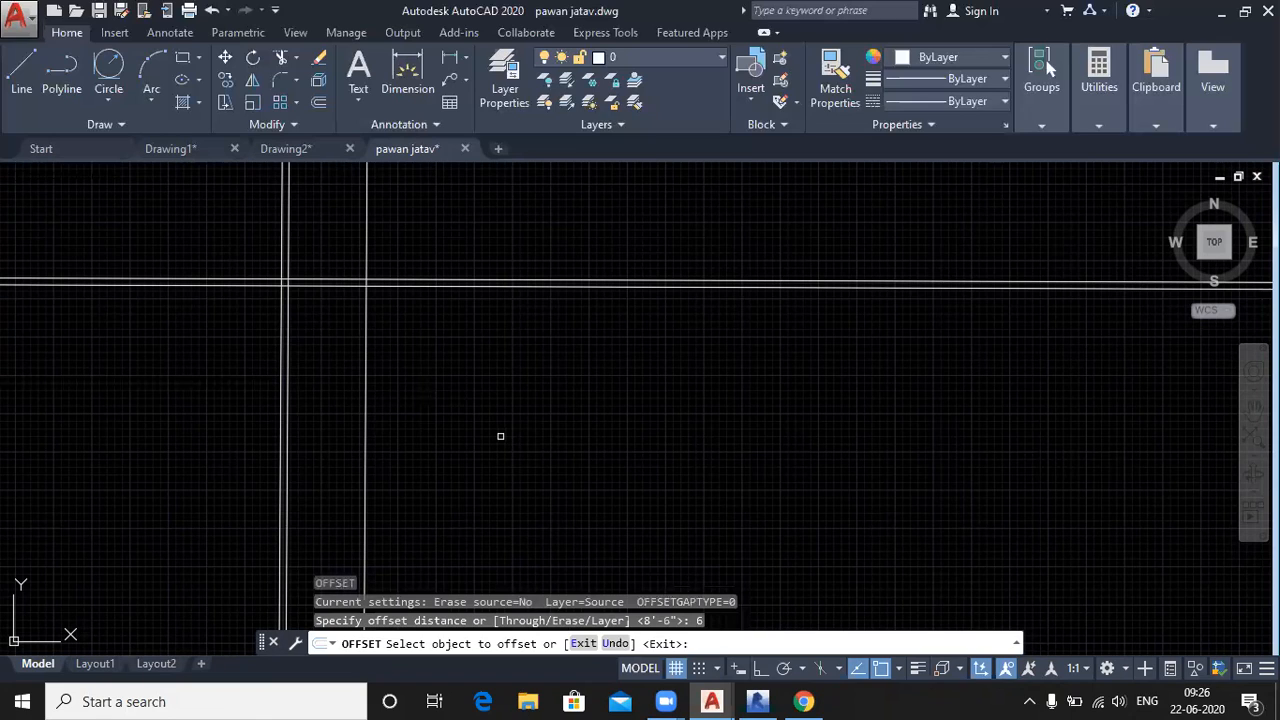
key(Escape)
Offset the lower horizontal construction line 6' downward
text(o)
key(Return)
text(6')
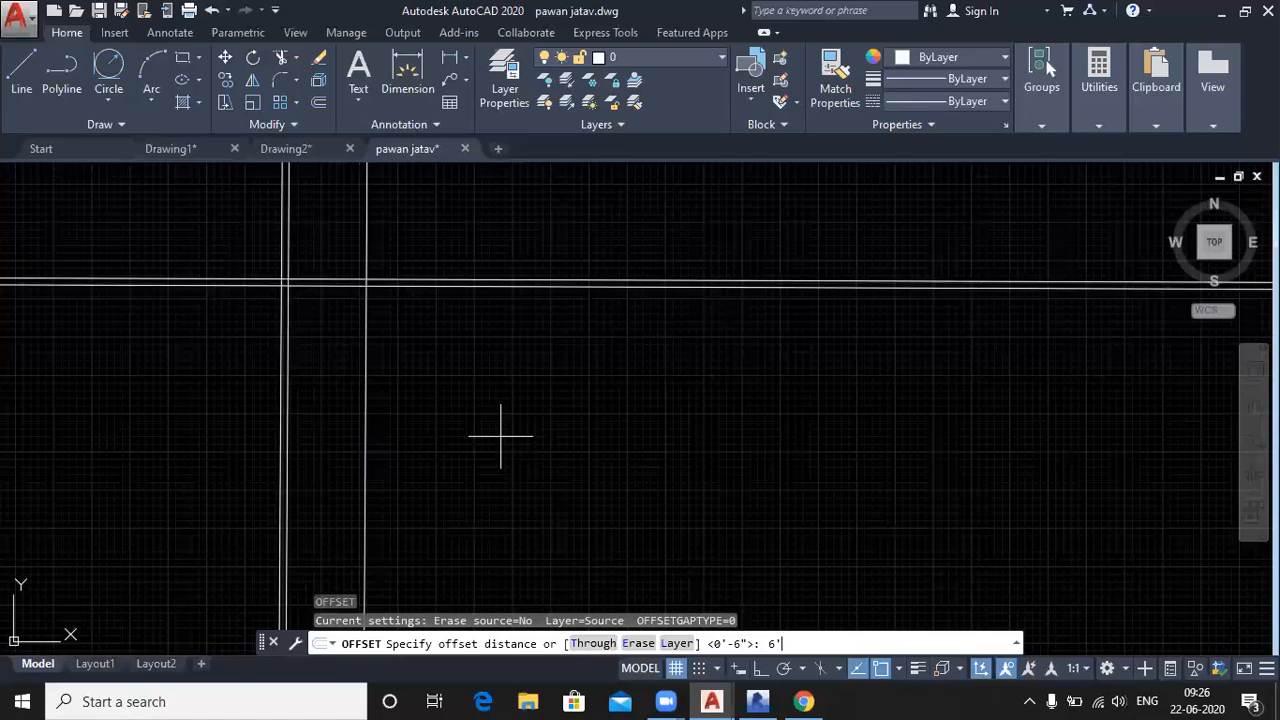
key(Return)
click(460, 287)
click(426, 435)
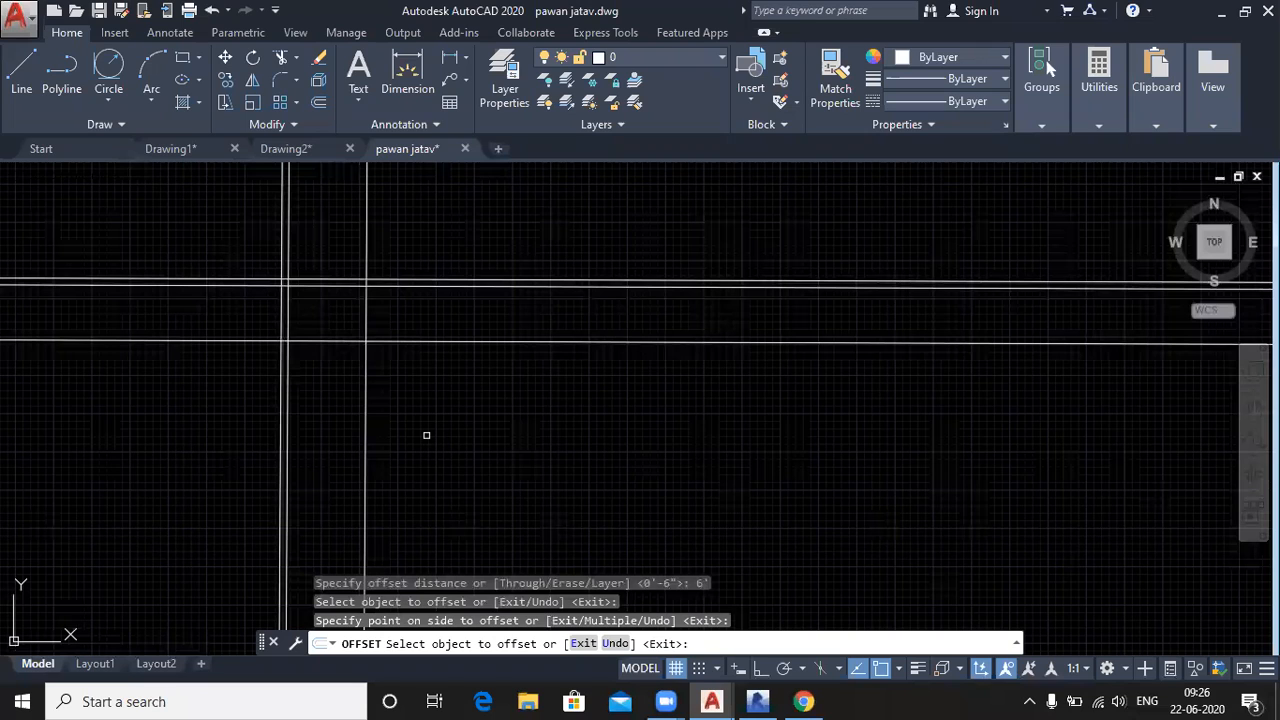
key(Escape)
Offset the rightmost vertical construction line 9" to the right and the lowest horizontal one 9" downward
key(Return)
text(9)
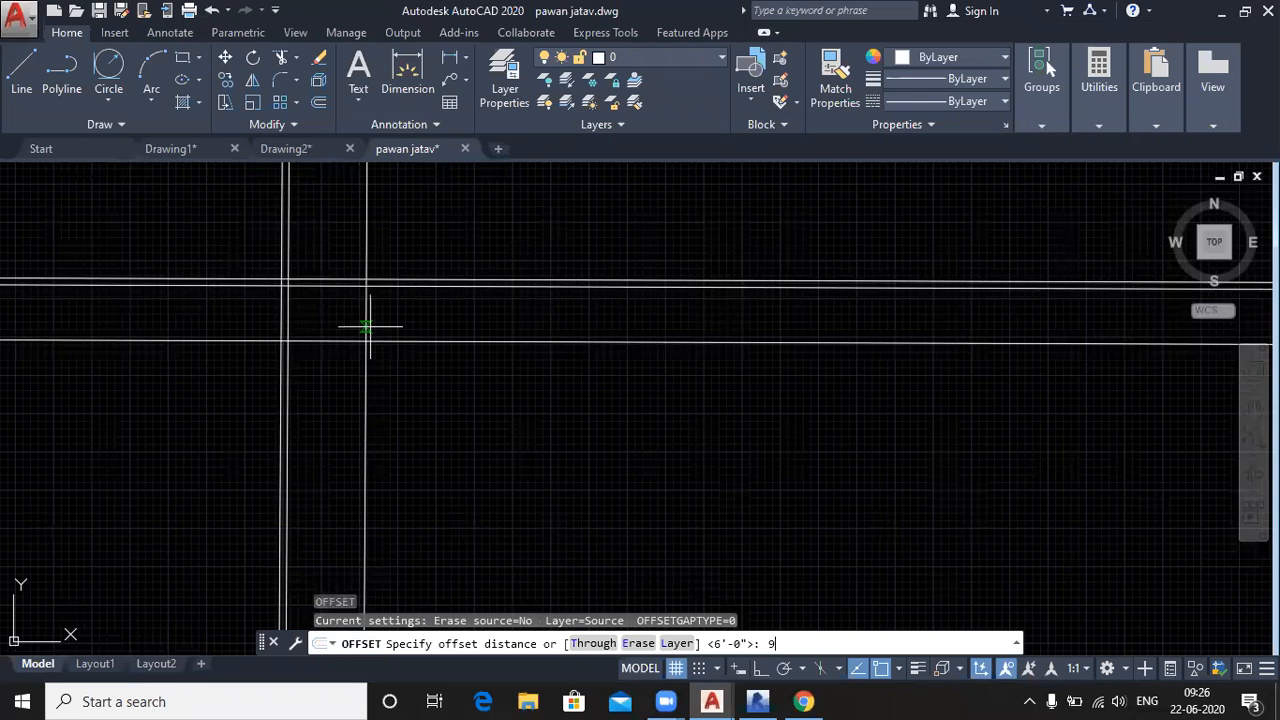
key(Return)
click(367, 320)
click(400, 306)
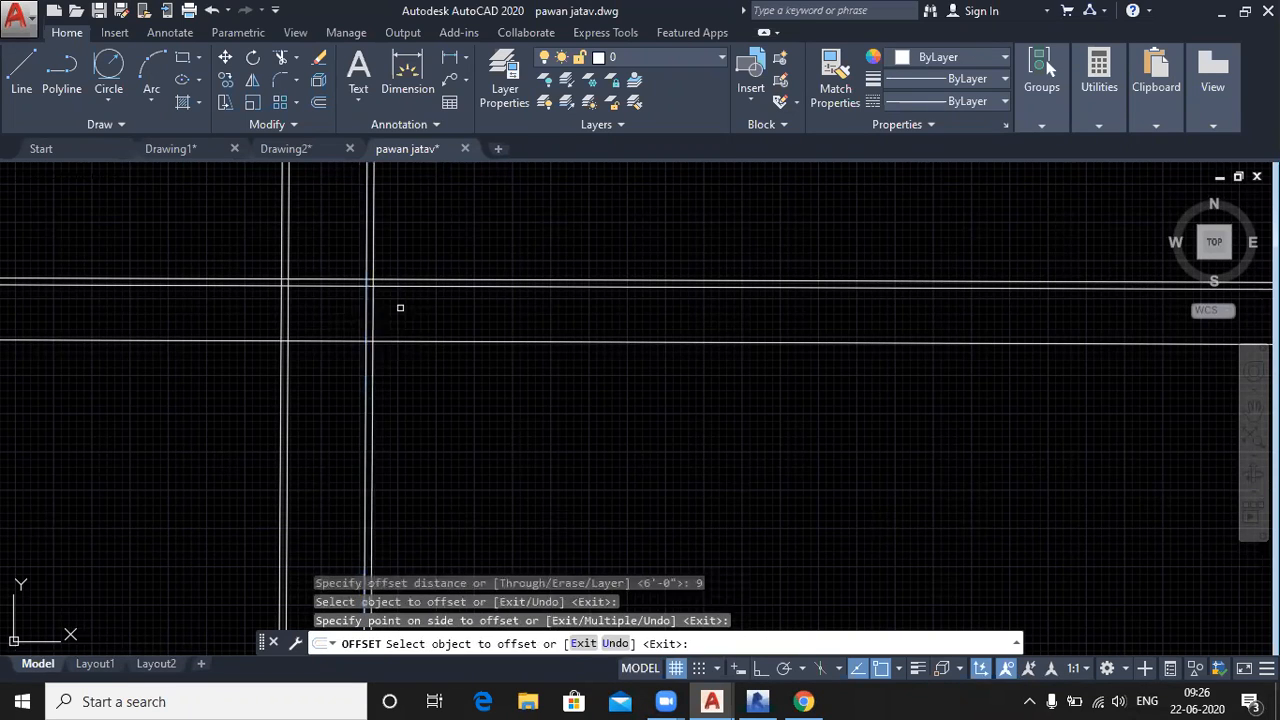
click(429, 341)
click(434, 397)
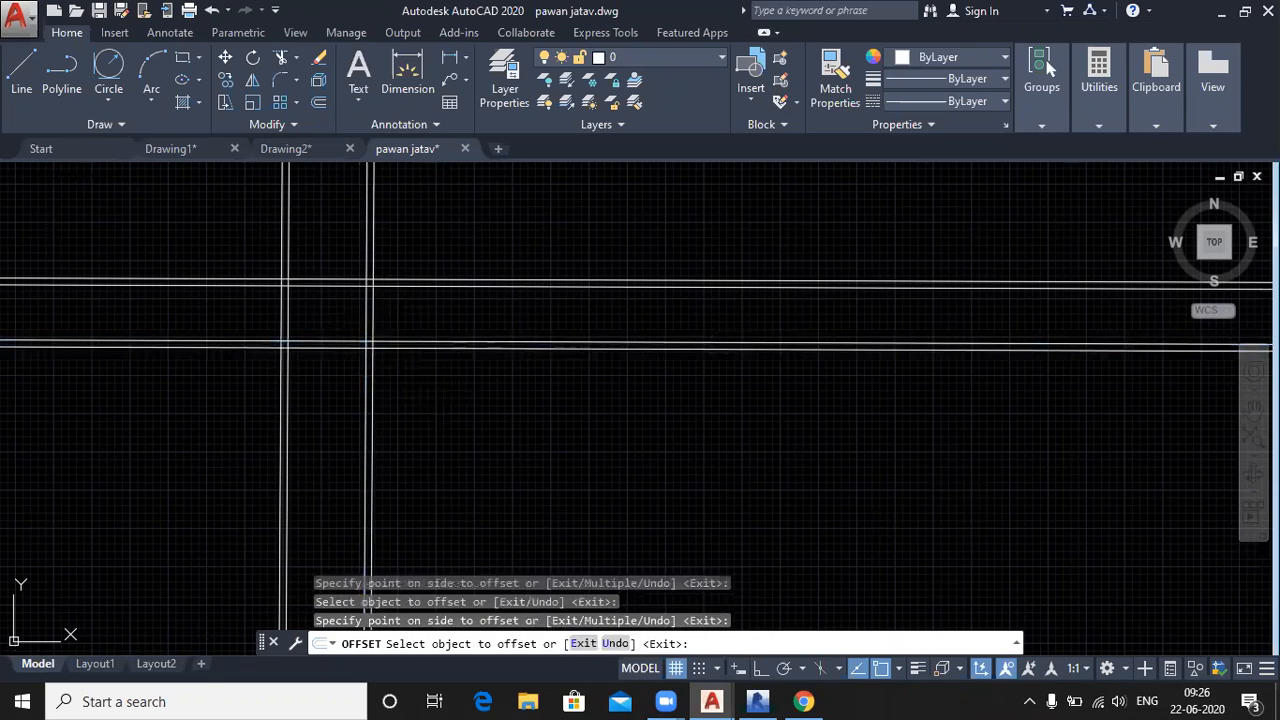
key(Return)
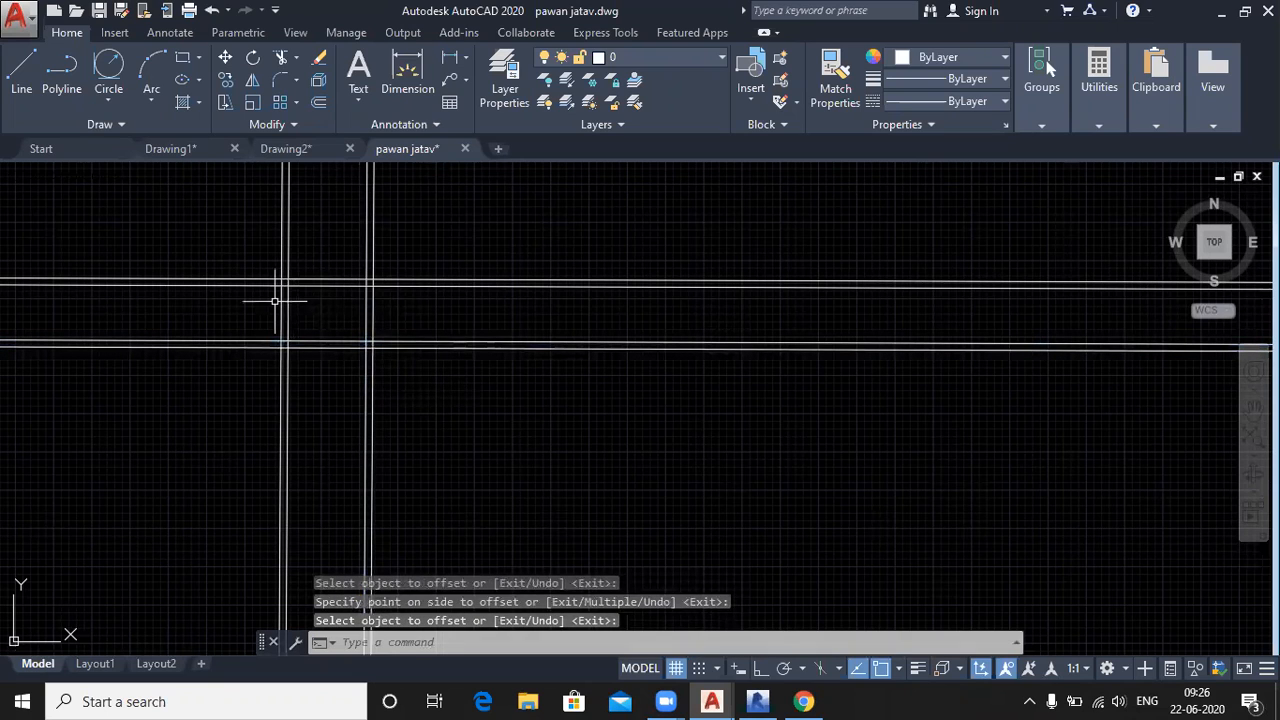
Add a horizontal linear dimension between the room's inner left and right wall lines, just below the upper wall
click(449, 57)
scroll(313, 293, up, 2)
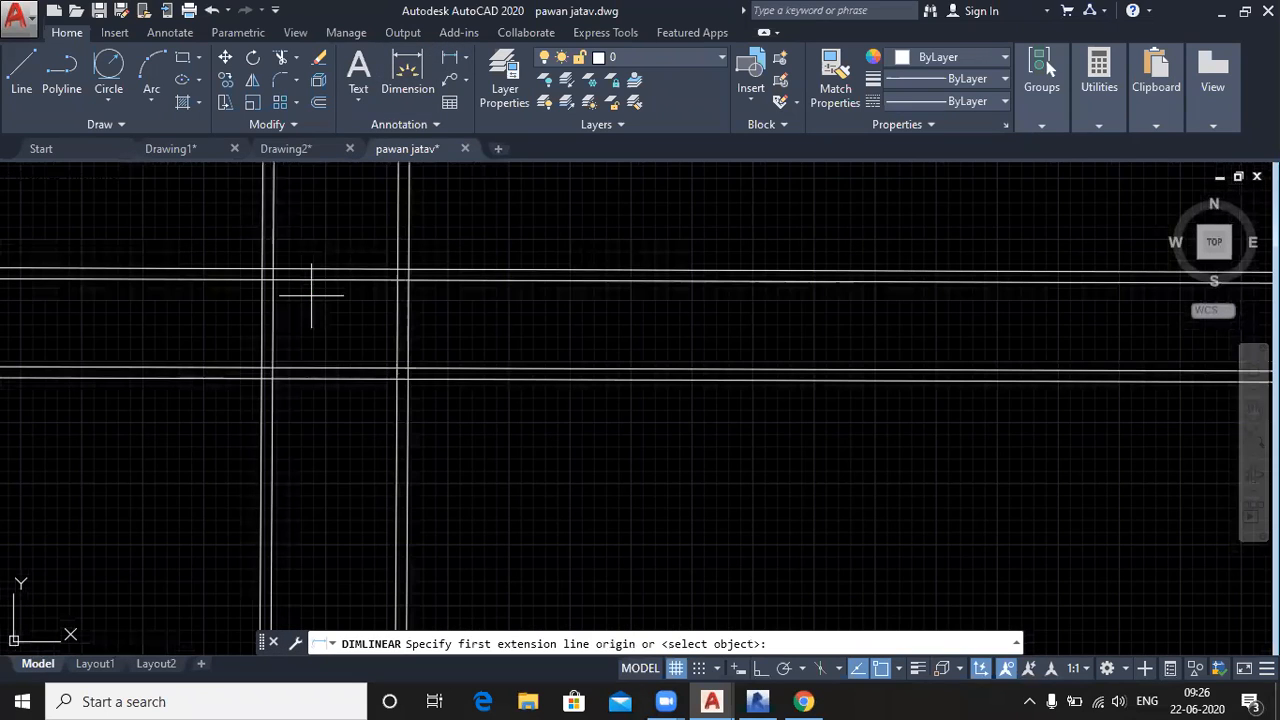
scroll(311, 295, up, 1)
click(248, 270)
click(447, 270)
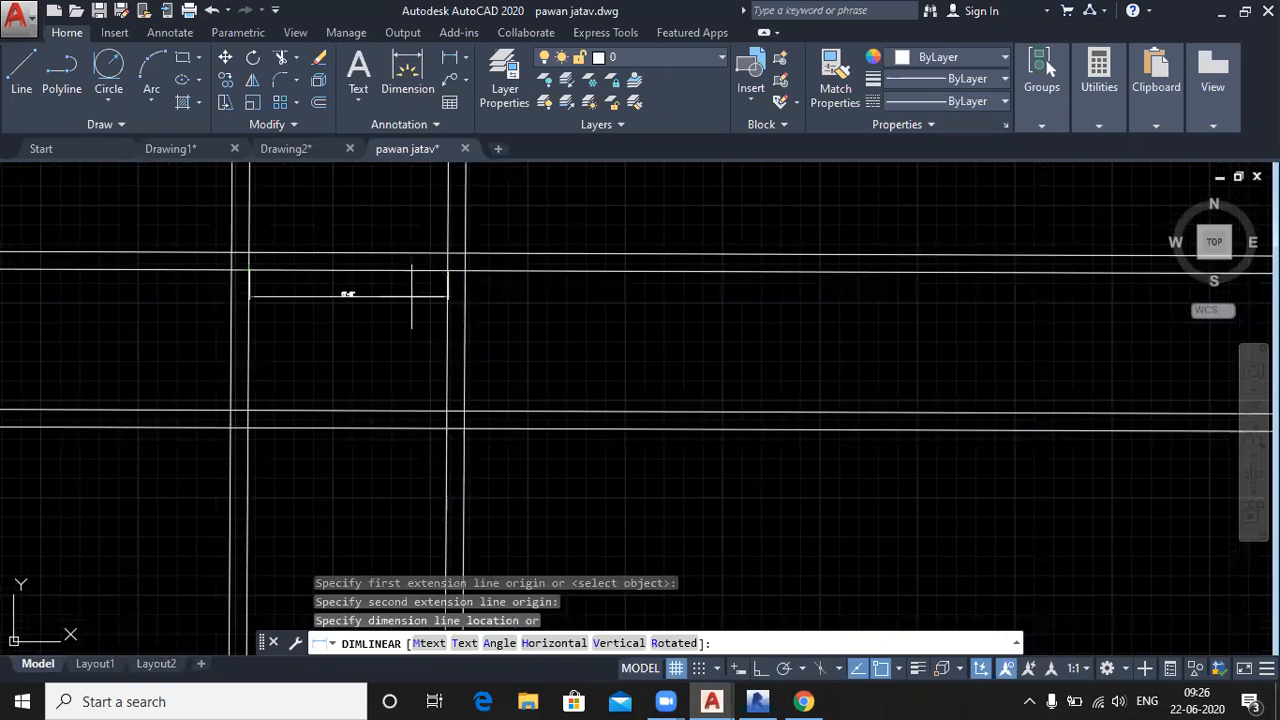
click(343, 285)
scroll(340, 285, up, 3)
middle_drag(357, 338, 434, 337)
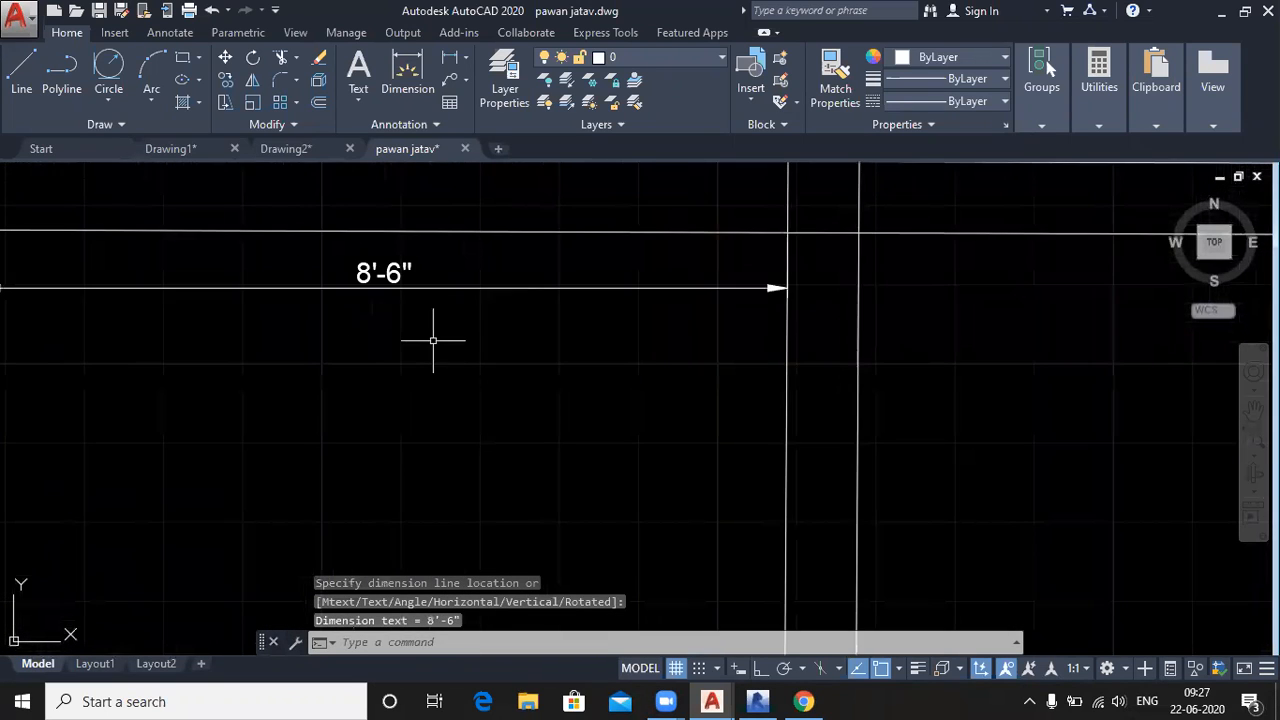
Try to dimension the room's inner height along the right wall with a vertical linear dimension
scroll(434, 337, down, 2)
click(447, 62)
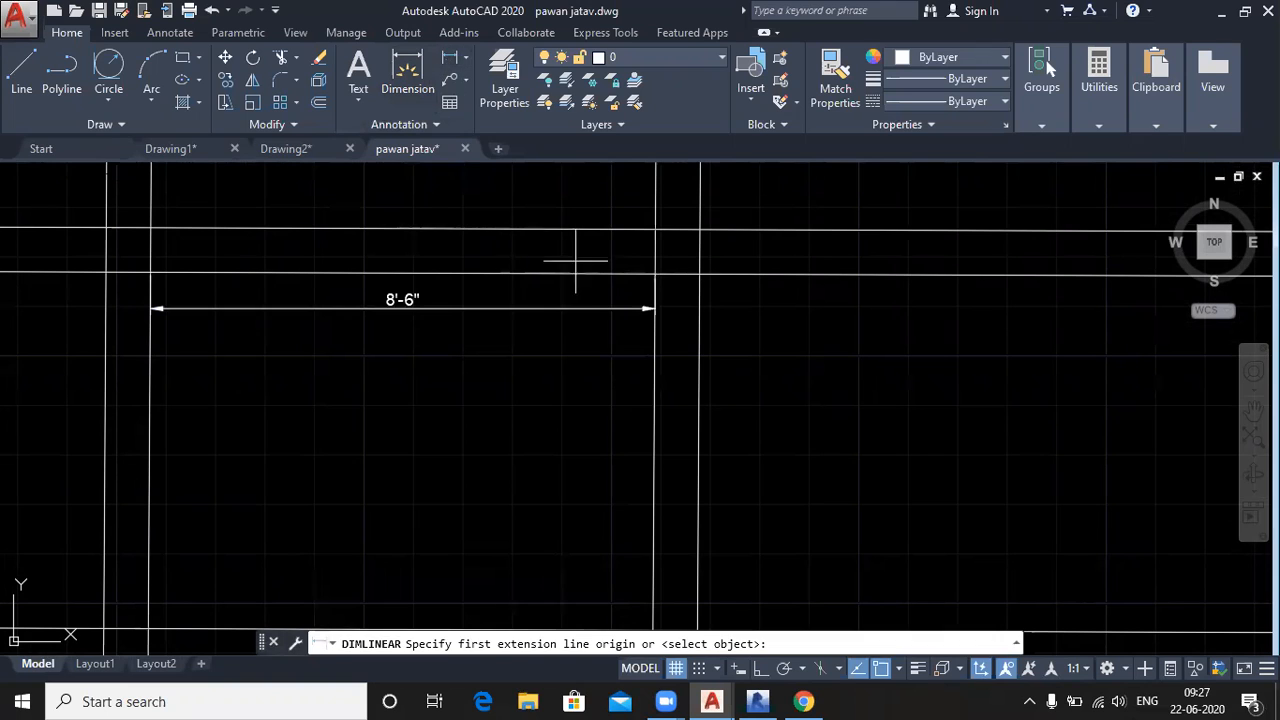
click(654, 274)
scroll(630, 422, down, 4)
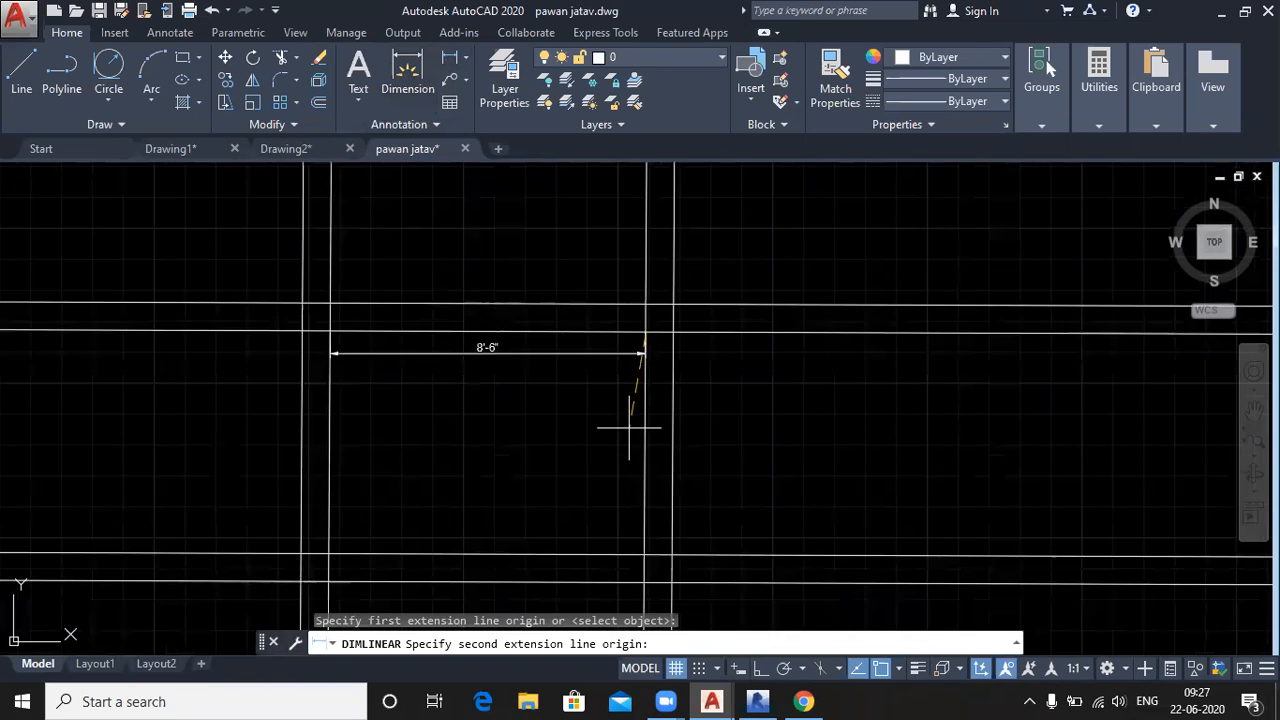
click(639, 521)
scroll(636, 512, up, 4)
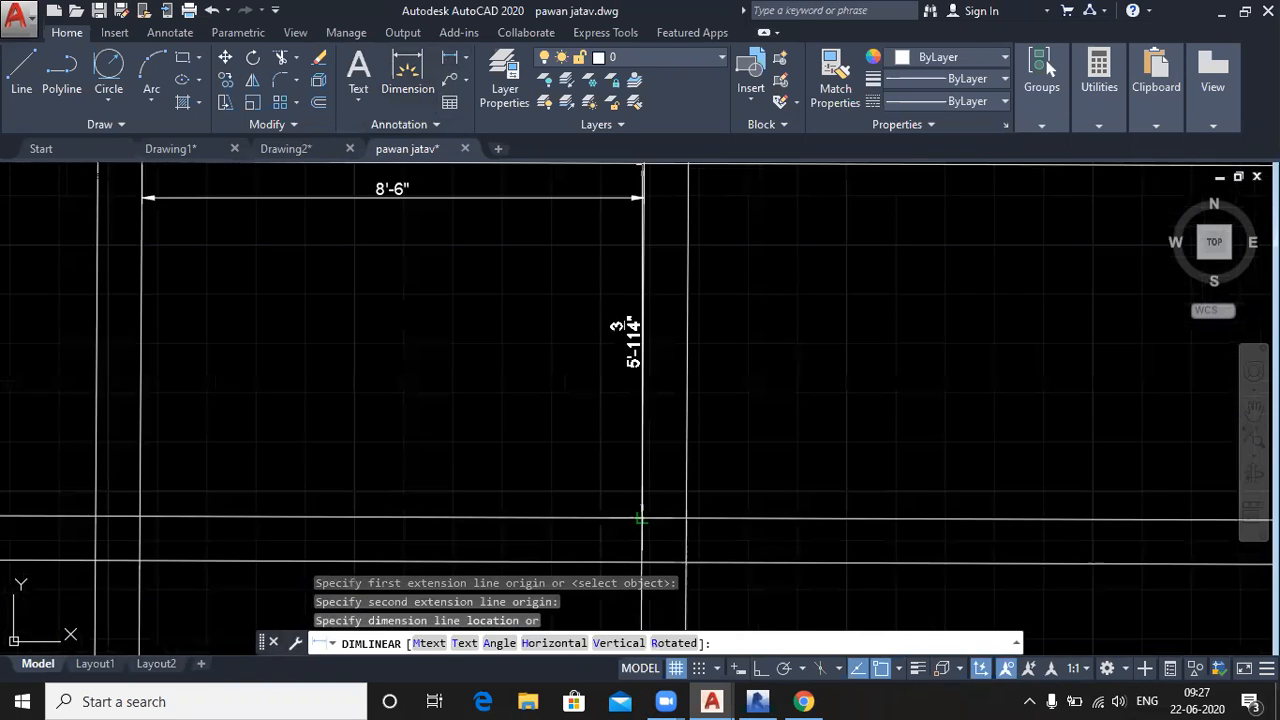
click(590, 440)
scroll(578, 390, up, 2)
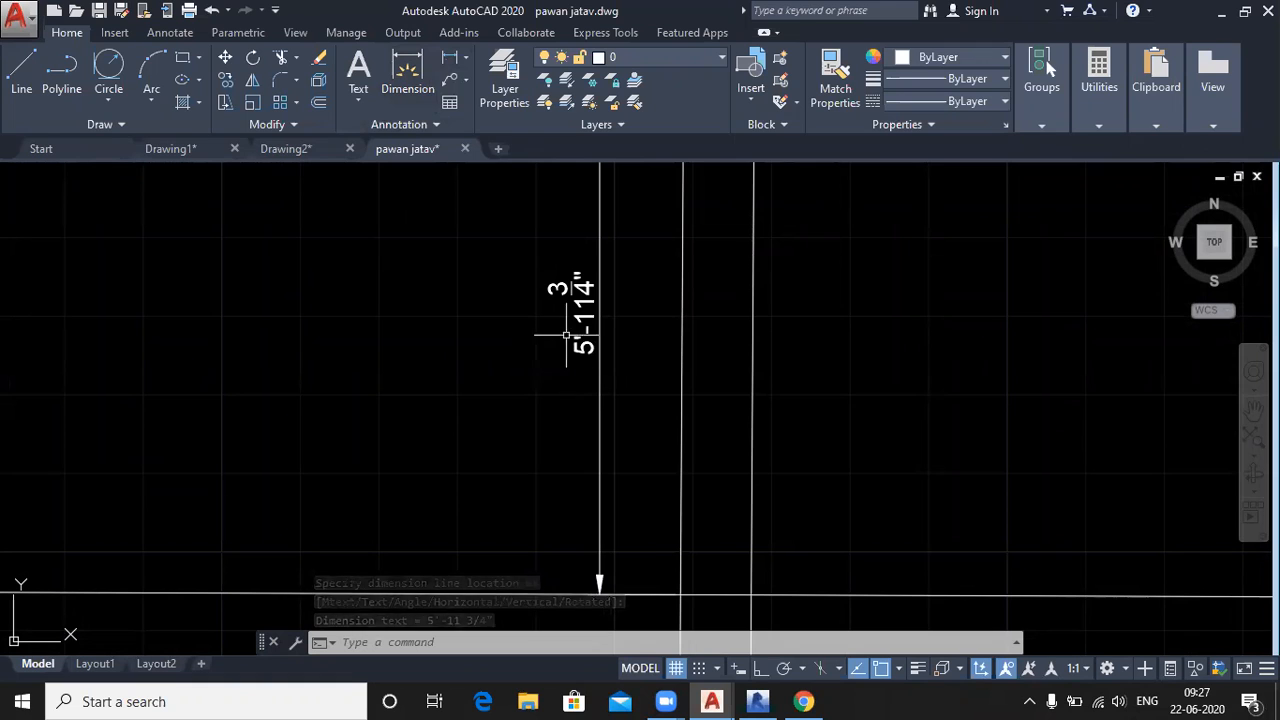
Check the upper end of the vertical dimension against the inner wall corner and delete that dimension
scroll(577, 331, down, 2)
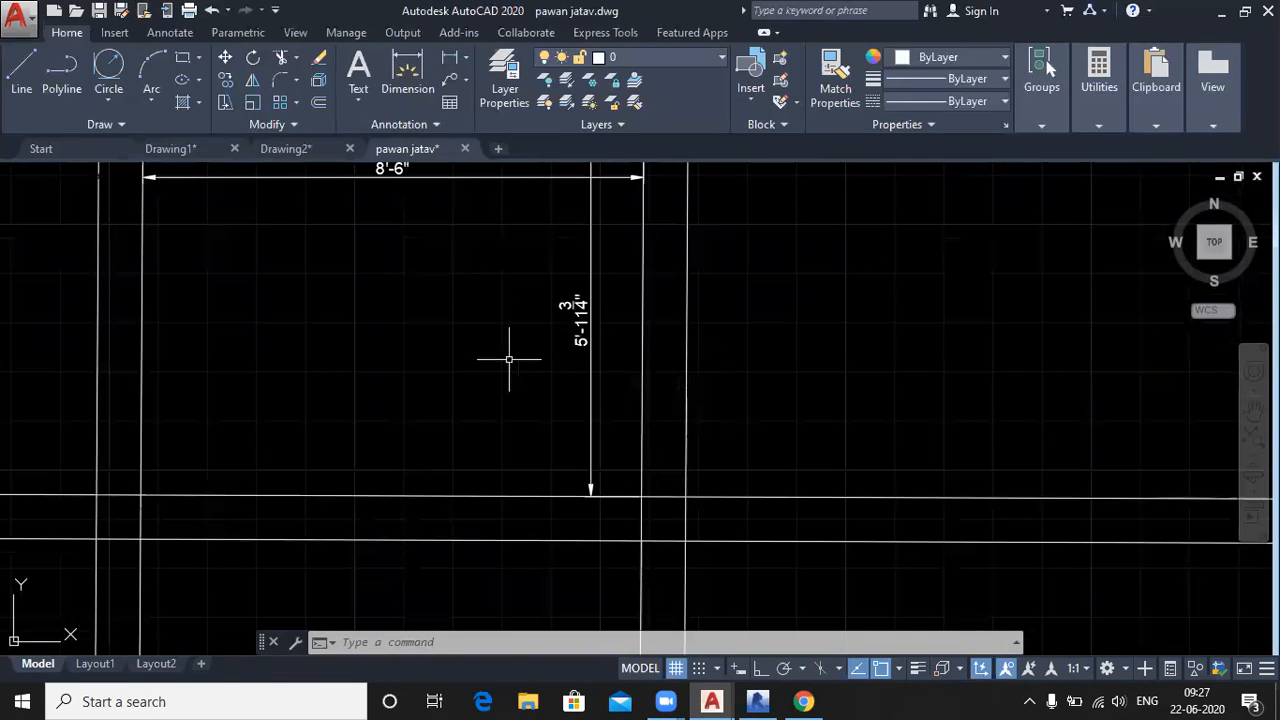
middle_drag(511, 357, 566, 531)
scroll(645, 310, up, 6)
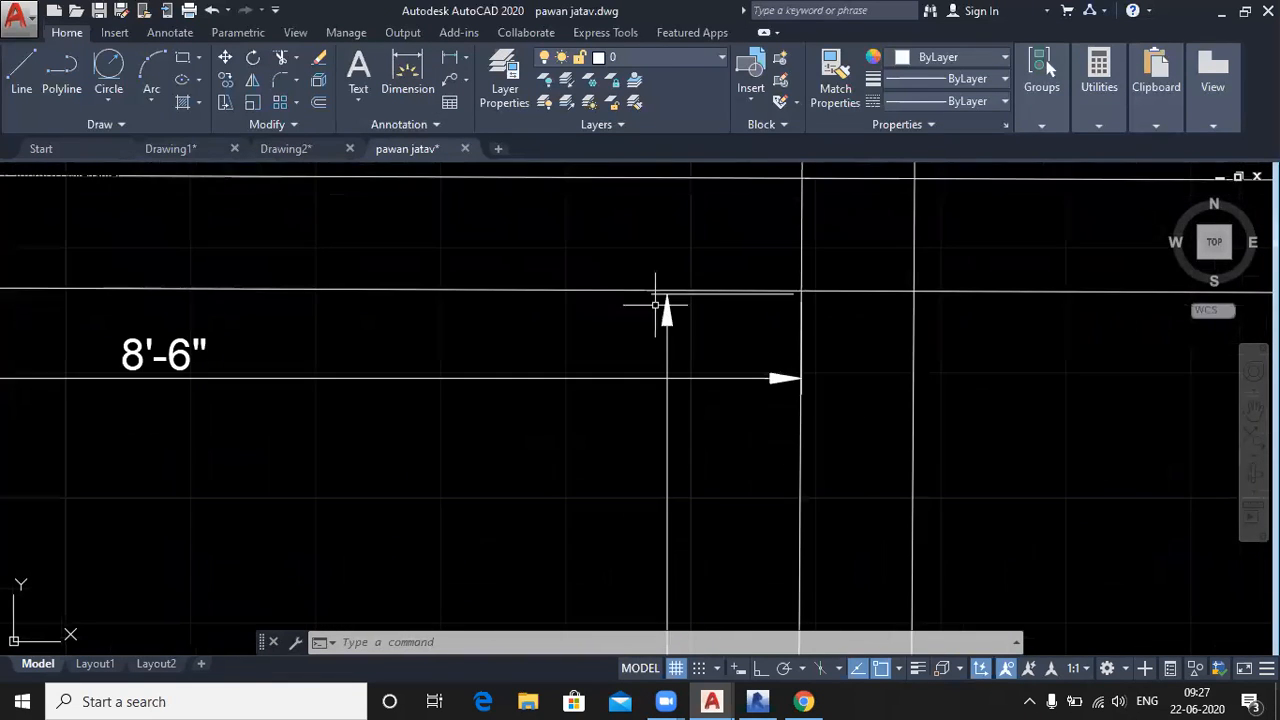
click(694, 404)
click(557, 381)
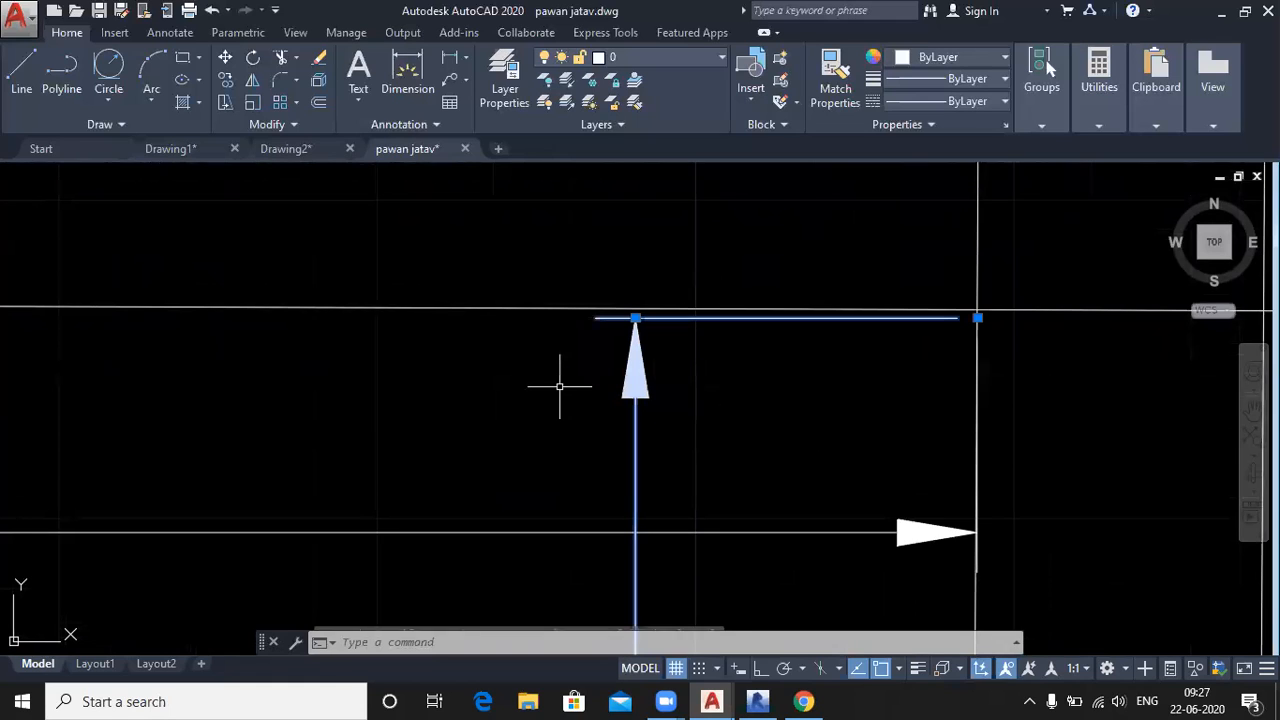
key(Delete)
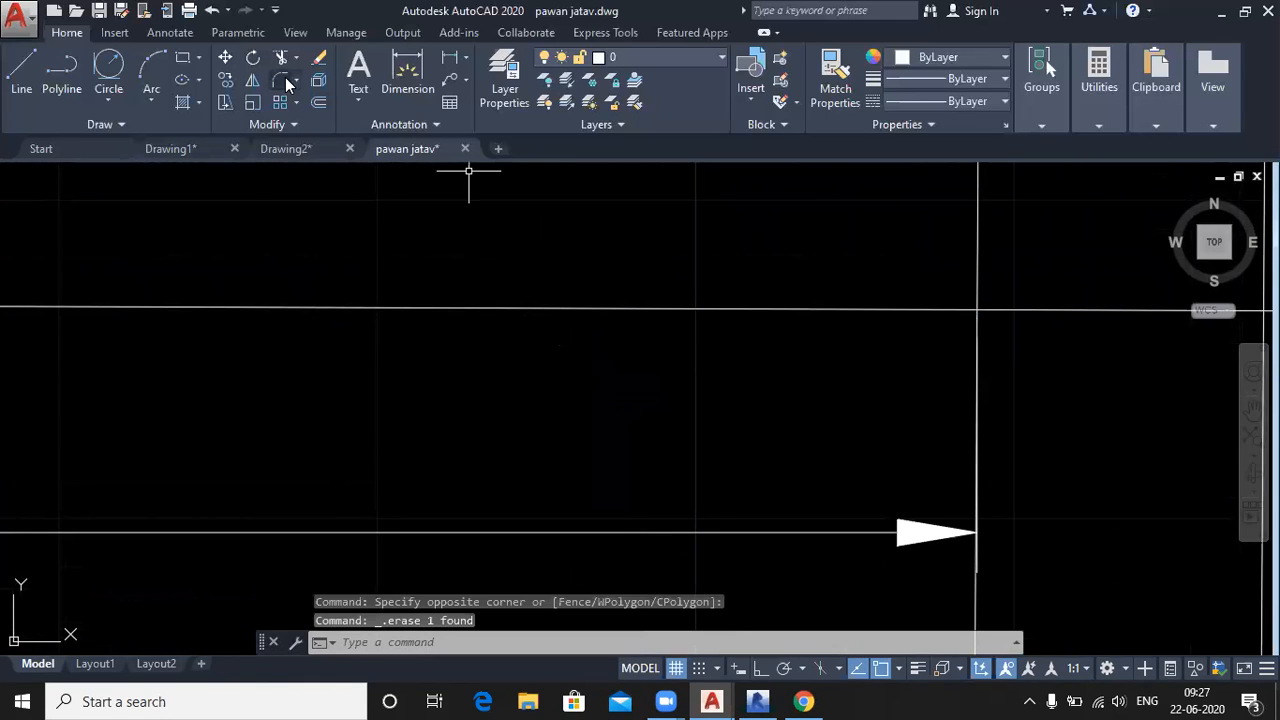
Dimension the room's inner height between the upper-right and lower-right inner wall intersections, placing the dimension inside the right wall
click(455, 54)
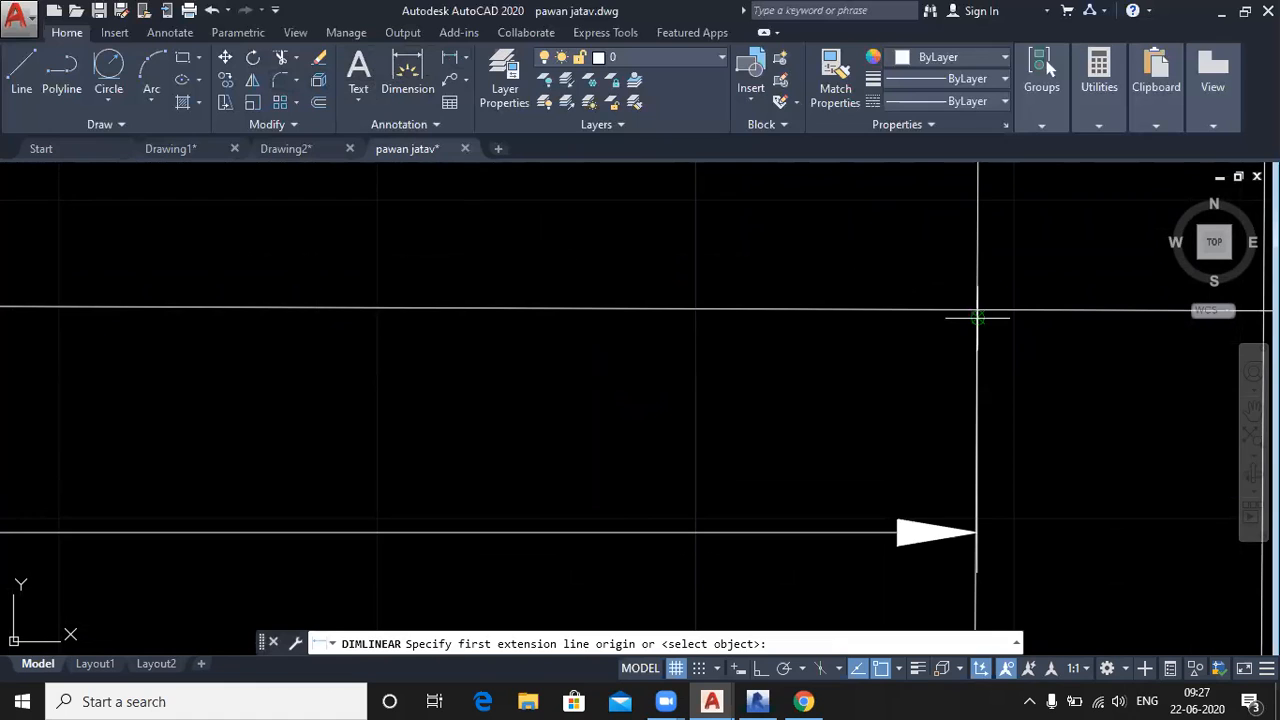
click(978, 309)
scroll(903, 305, down, 3)
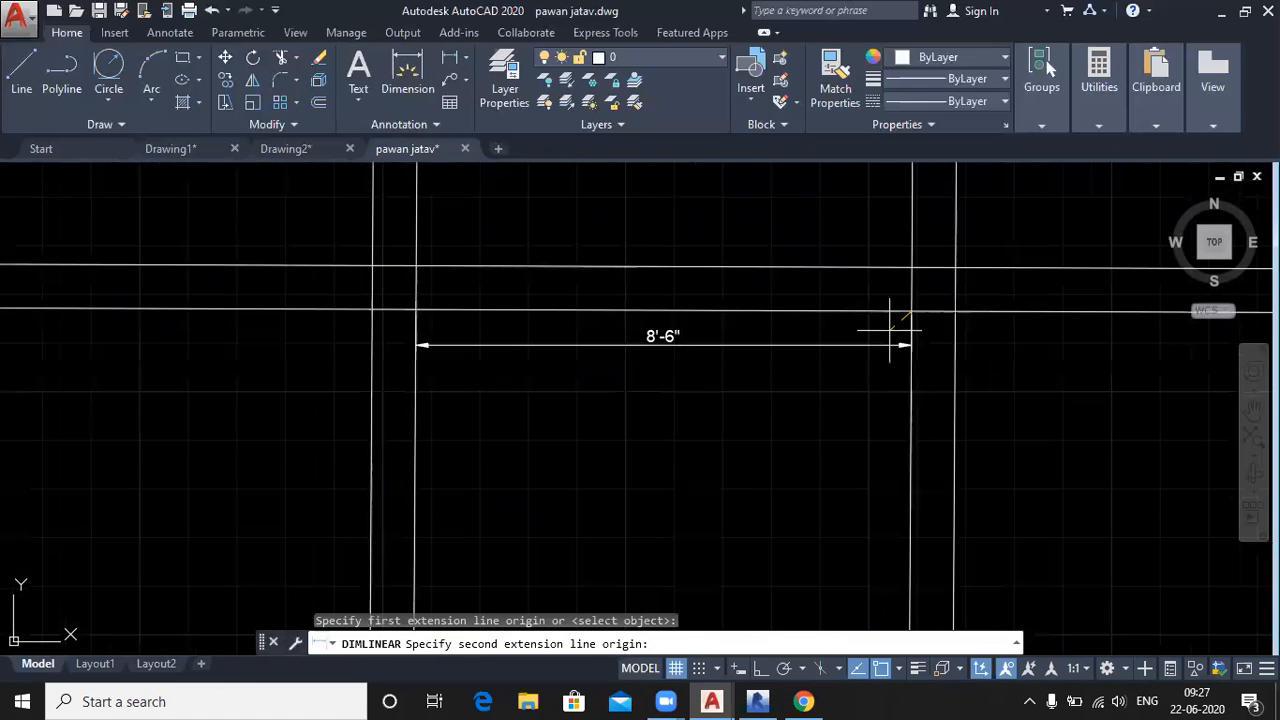
middle_drag(871, 443, 761, 270)
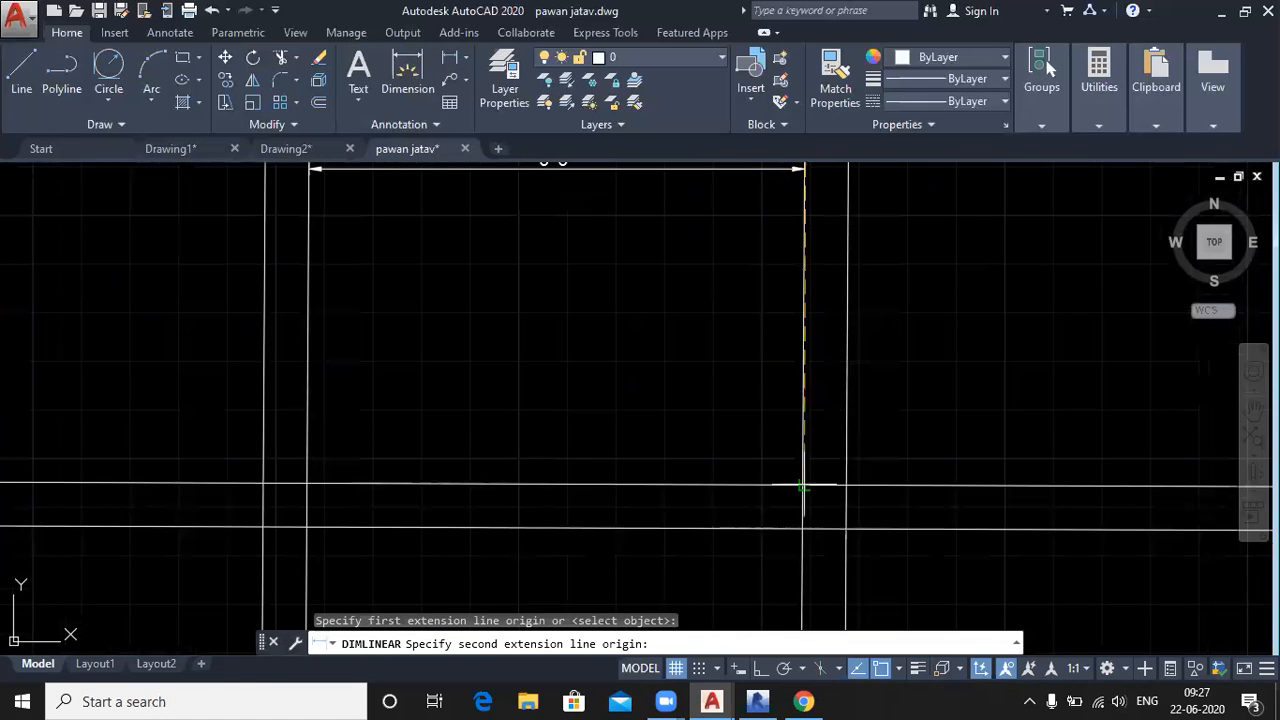
click(802, 486)
click(761, 381)
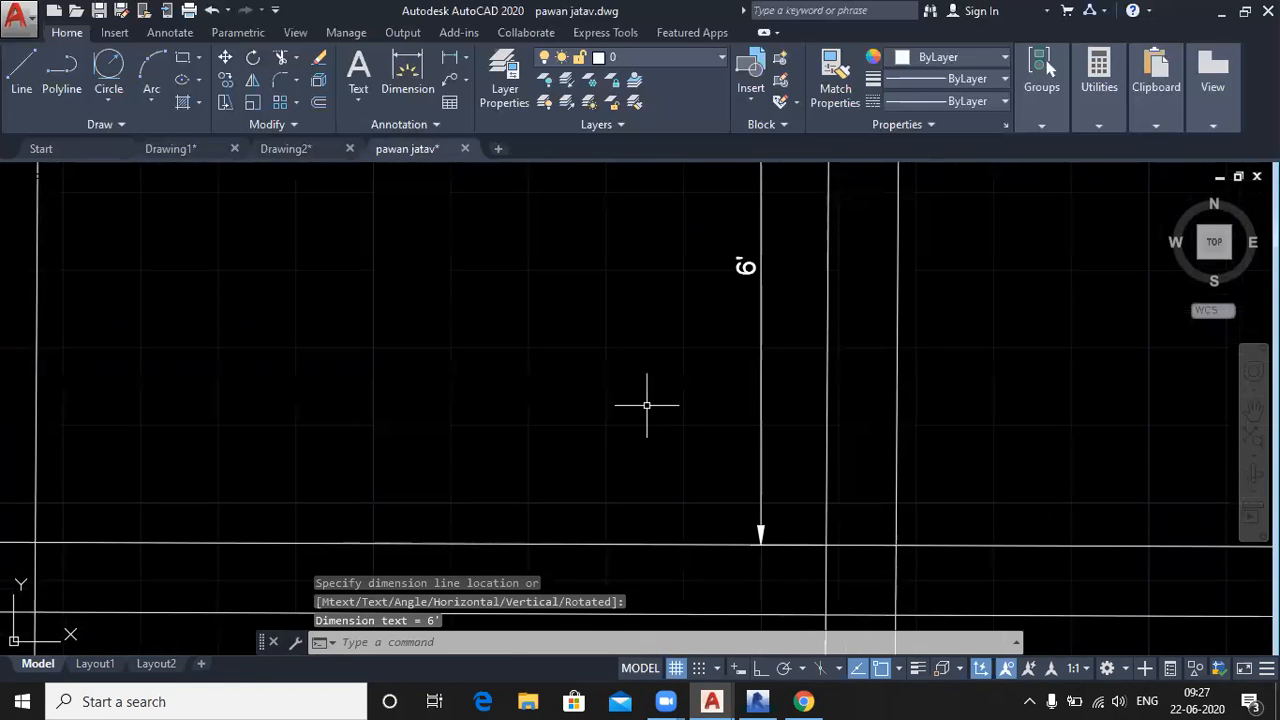
scroll(646, 405, down, 3)
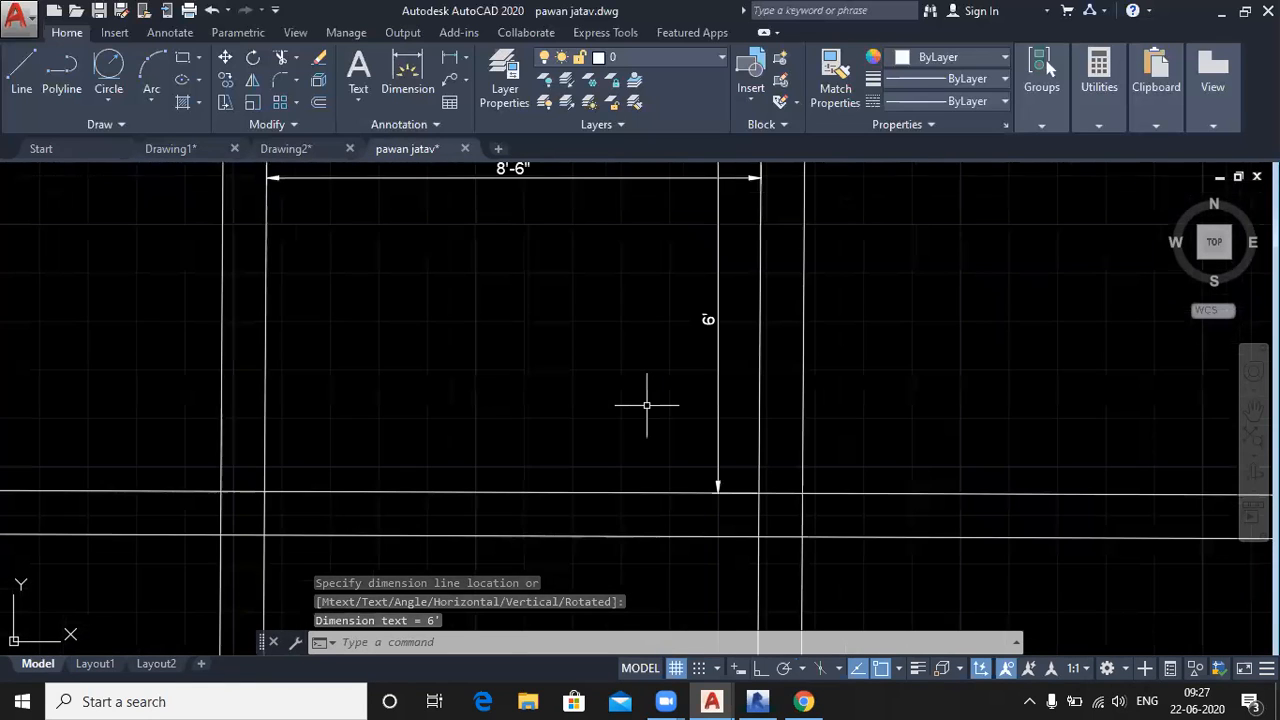
scroll(569, 420, down, 2)
mouse_move(569, 420)
middle_down()
mouse_move(563, 407)
mouse_move(452, 425)
middle_up()
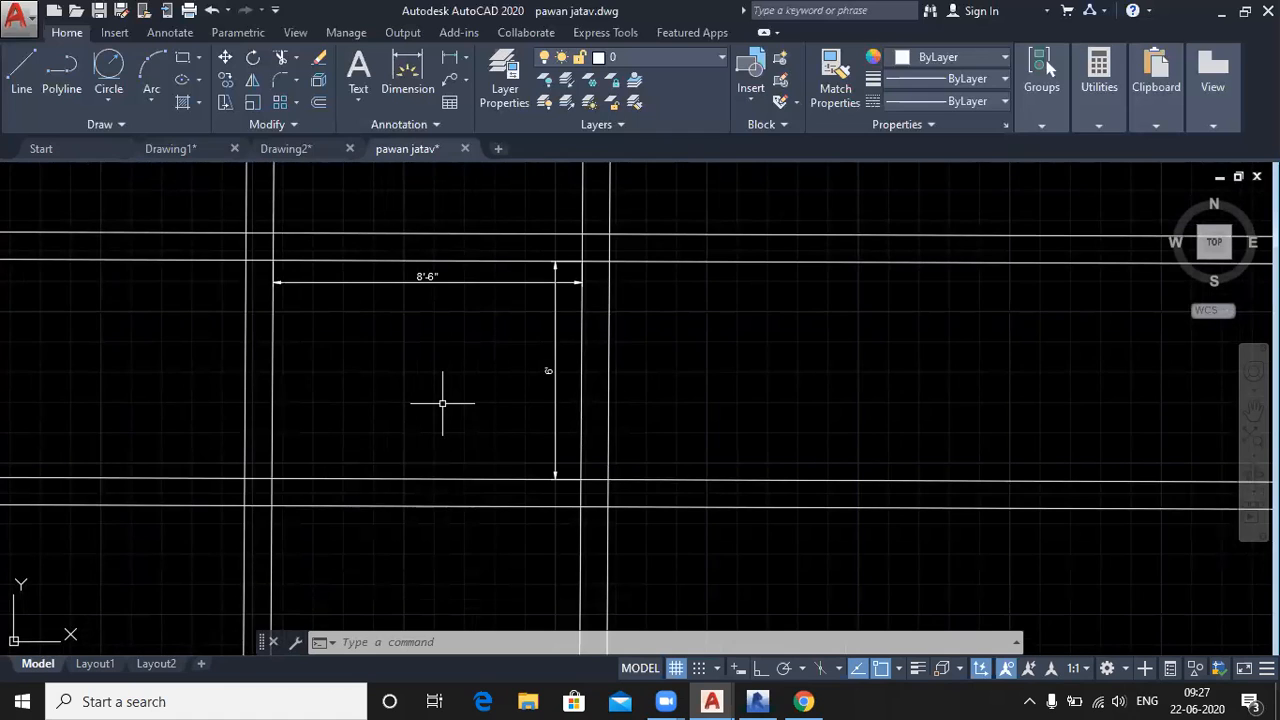
Trim the construction lines that extend past the outer wall lines to the left of and above the room
scroll(442, 403, down, 2)
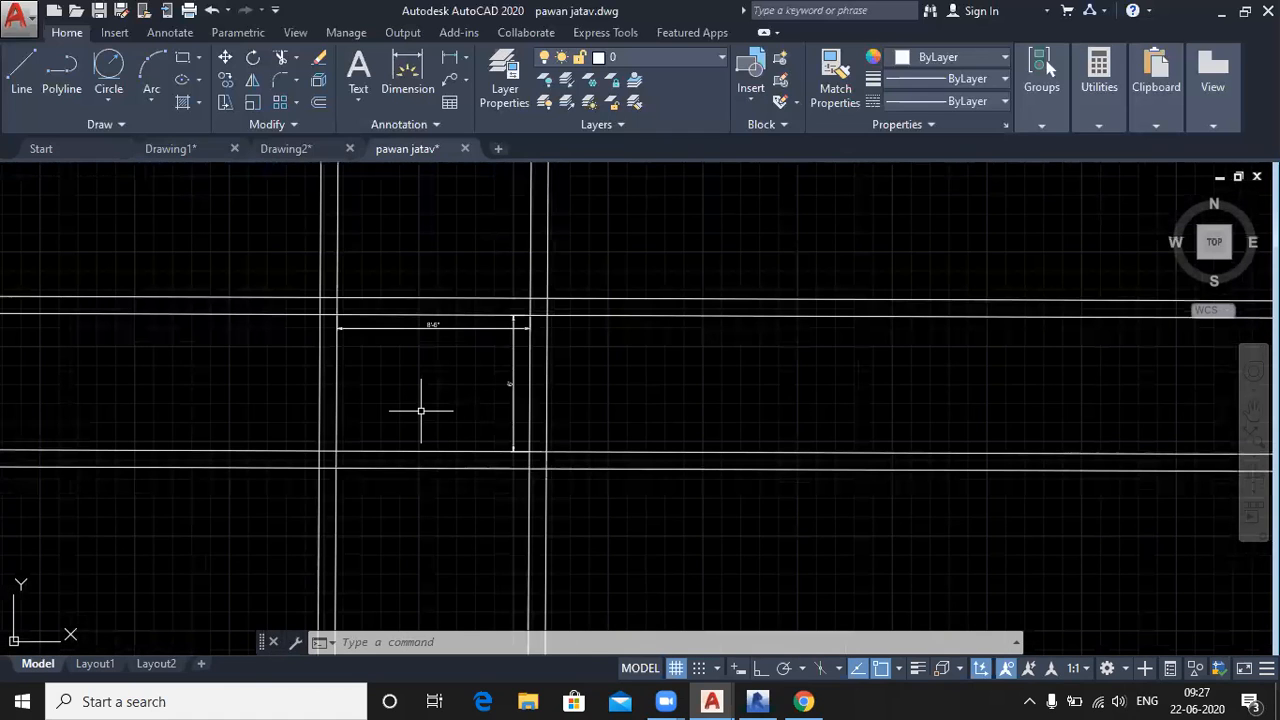
text(tr)
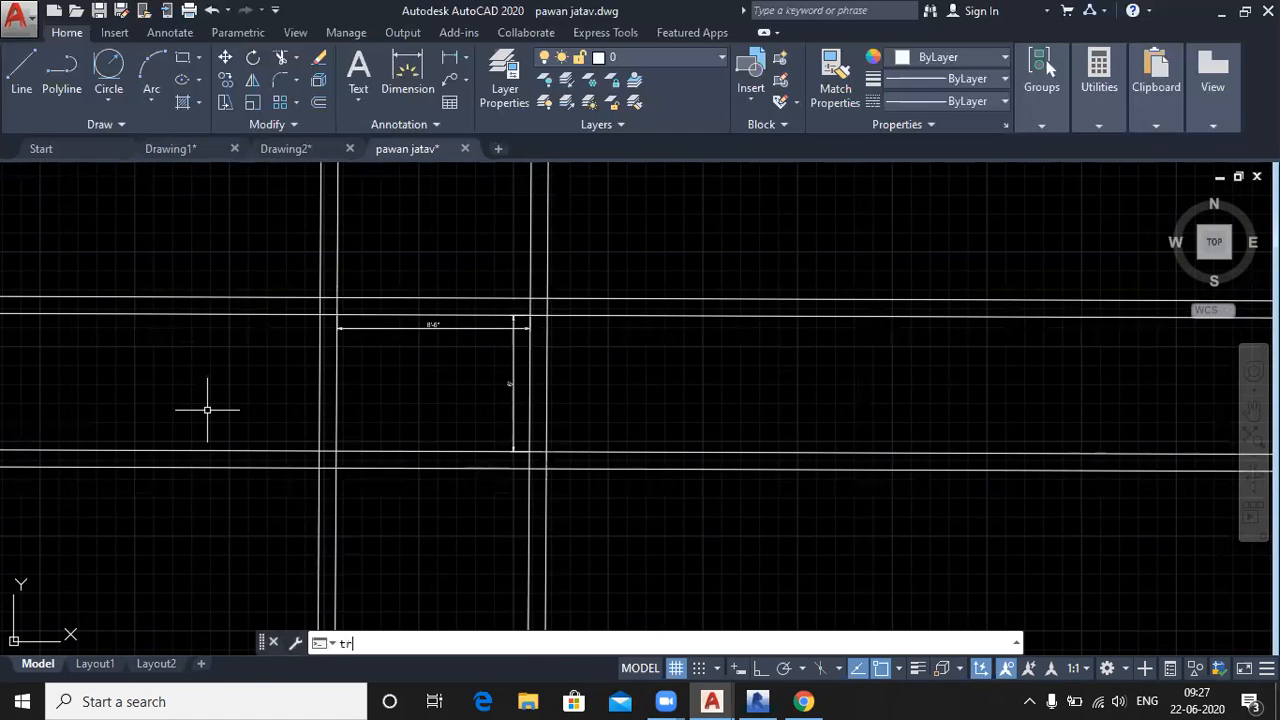
key(Return)
click(188, 556)
click(126, 251)
click(605, 232)
click(108, 238)
Trim the overlapping wall segments at the room's upper-left corner and at the upper-right wall junction
scroll(296, 343, up, 2)
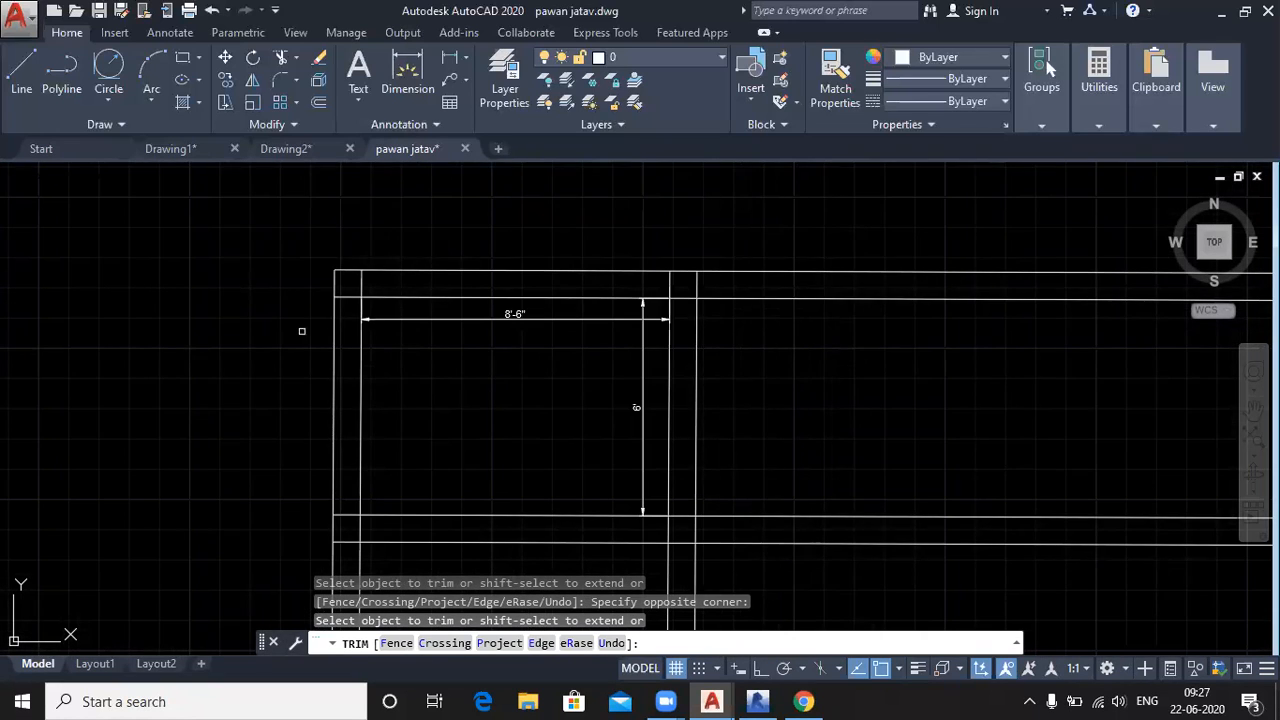
click(343, 298)
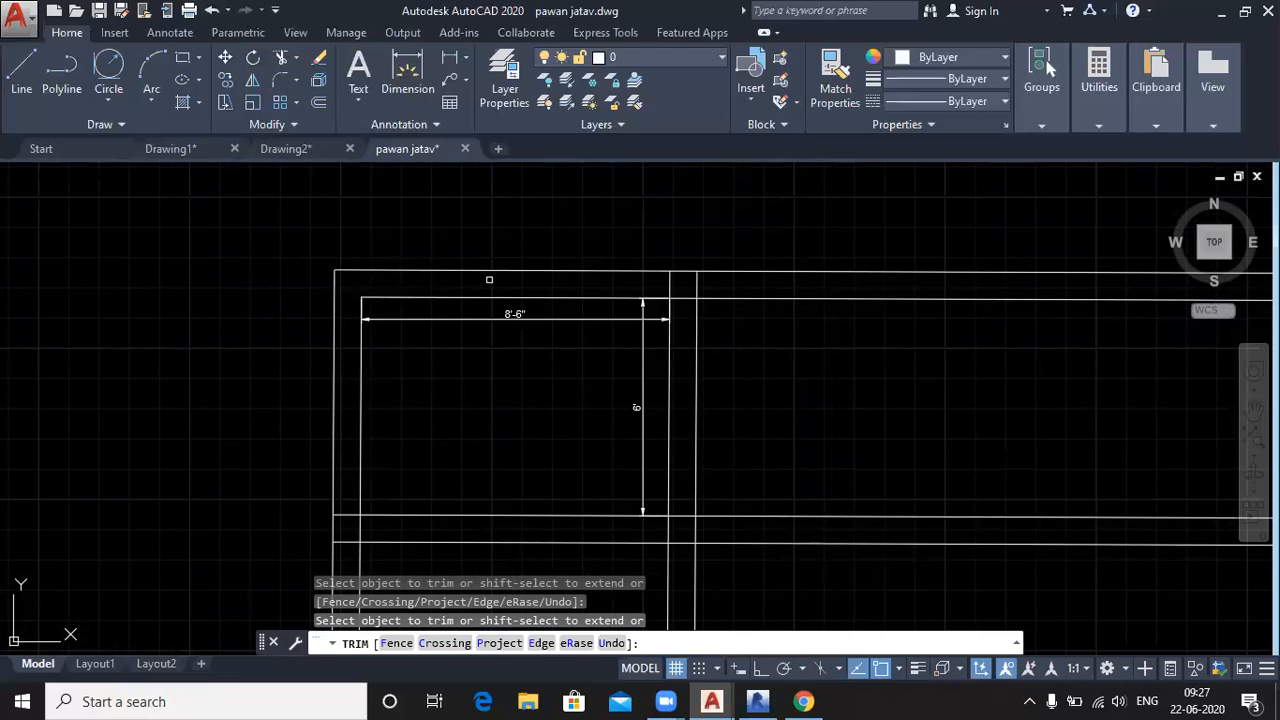
click(670, 285)
click(681, 297)
click(696, 285)
click(636, 297)
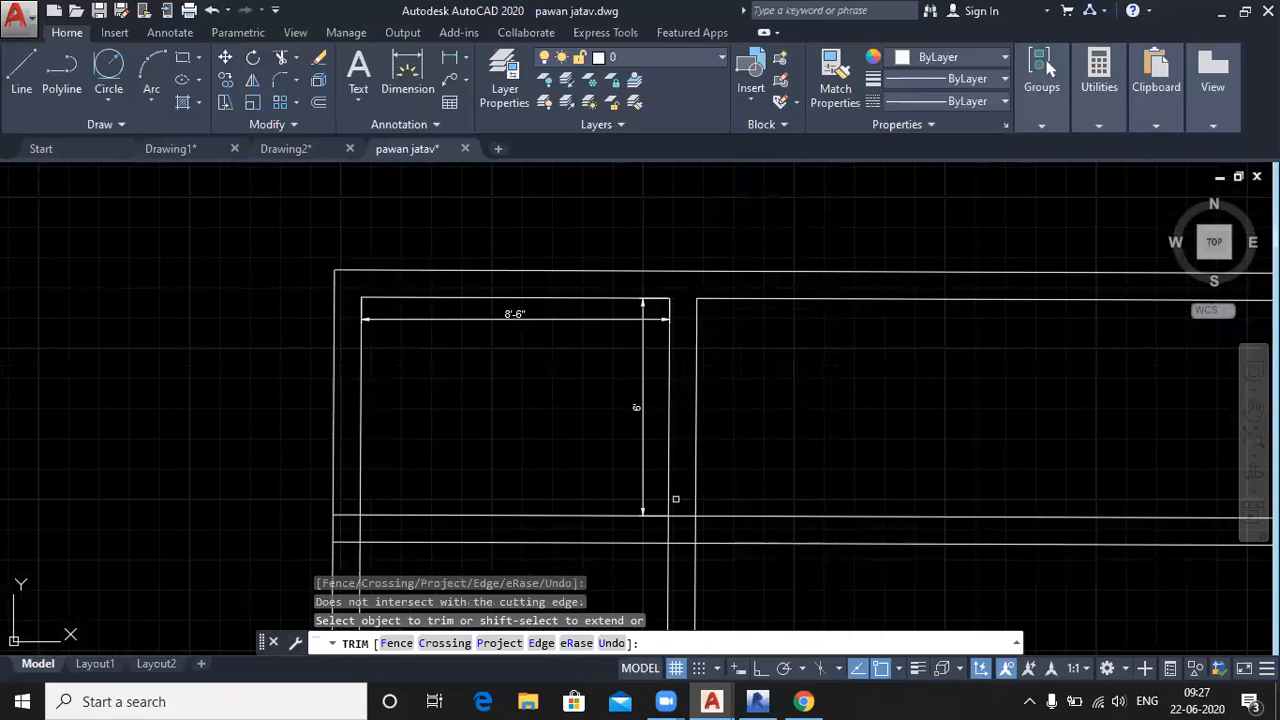
Trim the crossing line segments at the lower-right and lower-left wall junctions and end the Trim command
click(680, 516)
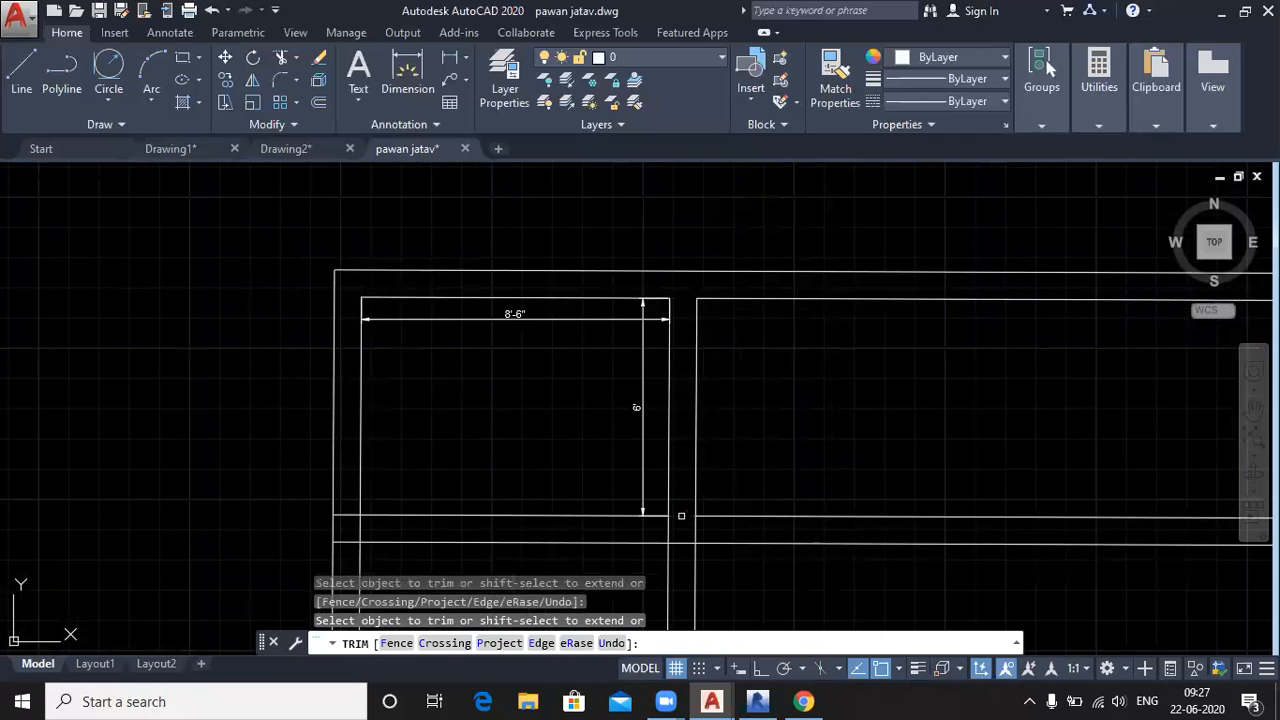
click(669, 530)
click(365, 530)
click(347, 517)
click(347, 537)
scroll(230, 373, down, 2)
middle_drag(230, 376, 134, 363)
key(Escape)
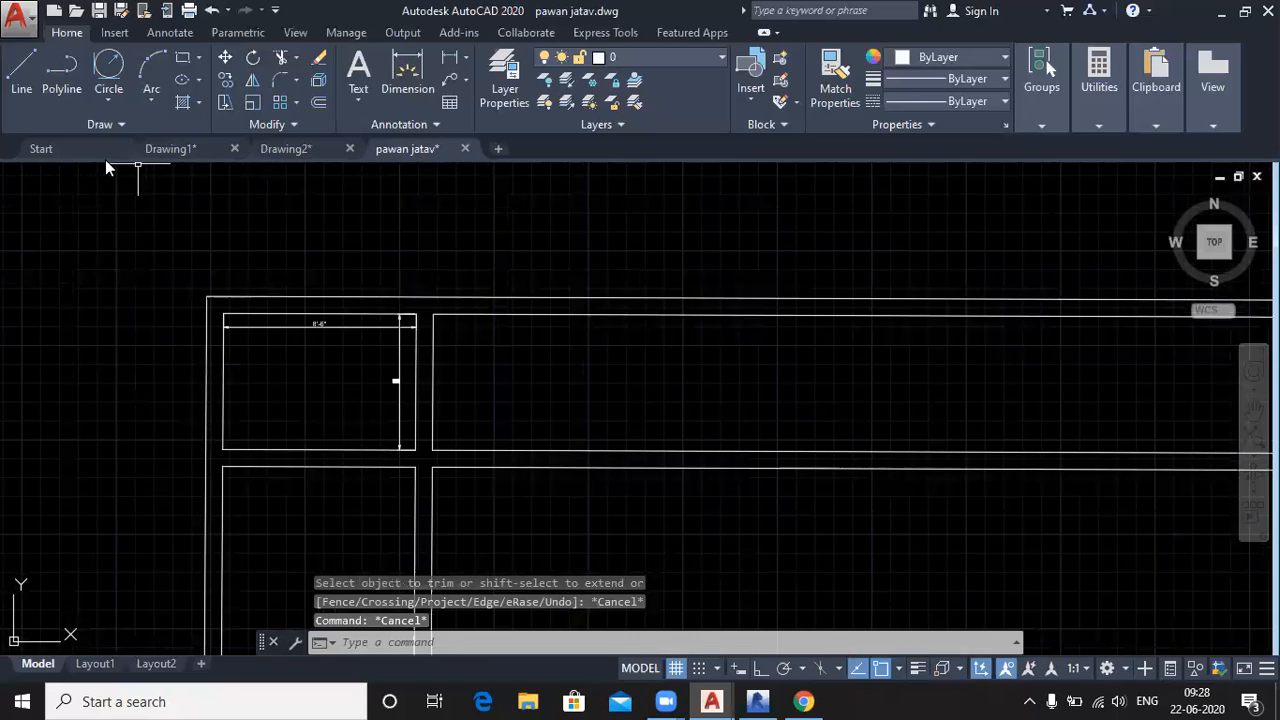
Draw four rays from one common start point above the room, fanning from nearly horizontal right to steeply up-left
click(120, 124)
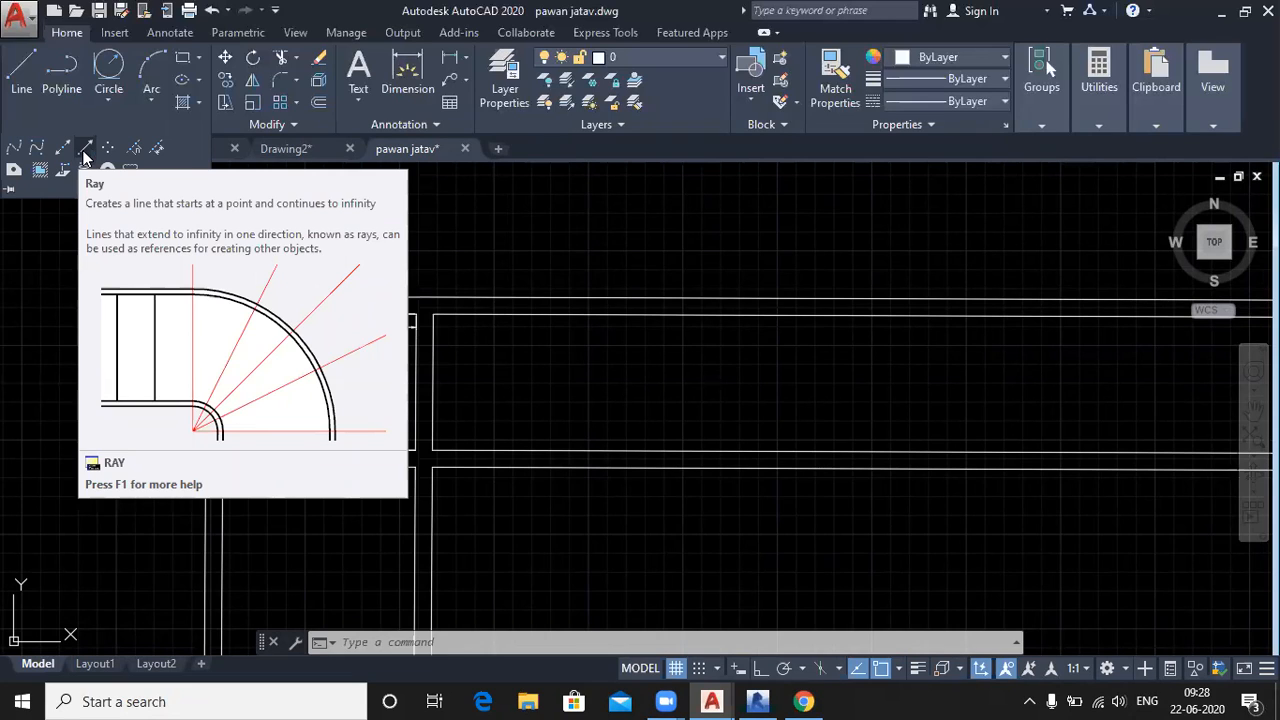
click(84, 155)
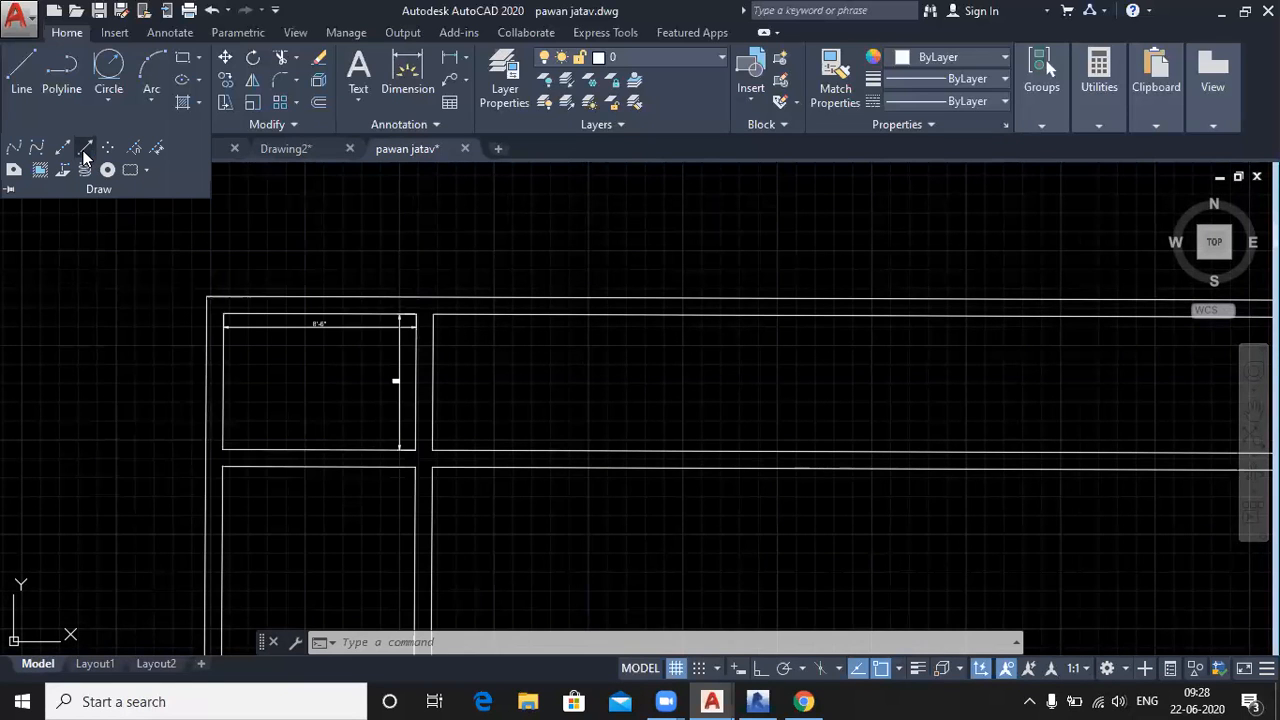
scroll(147, 418, down, 2)
middle_drag(147, 418, 191, 610)
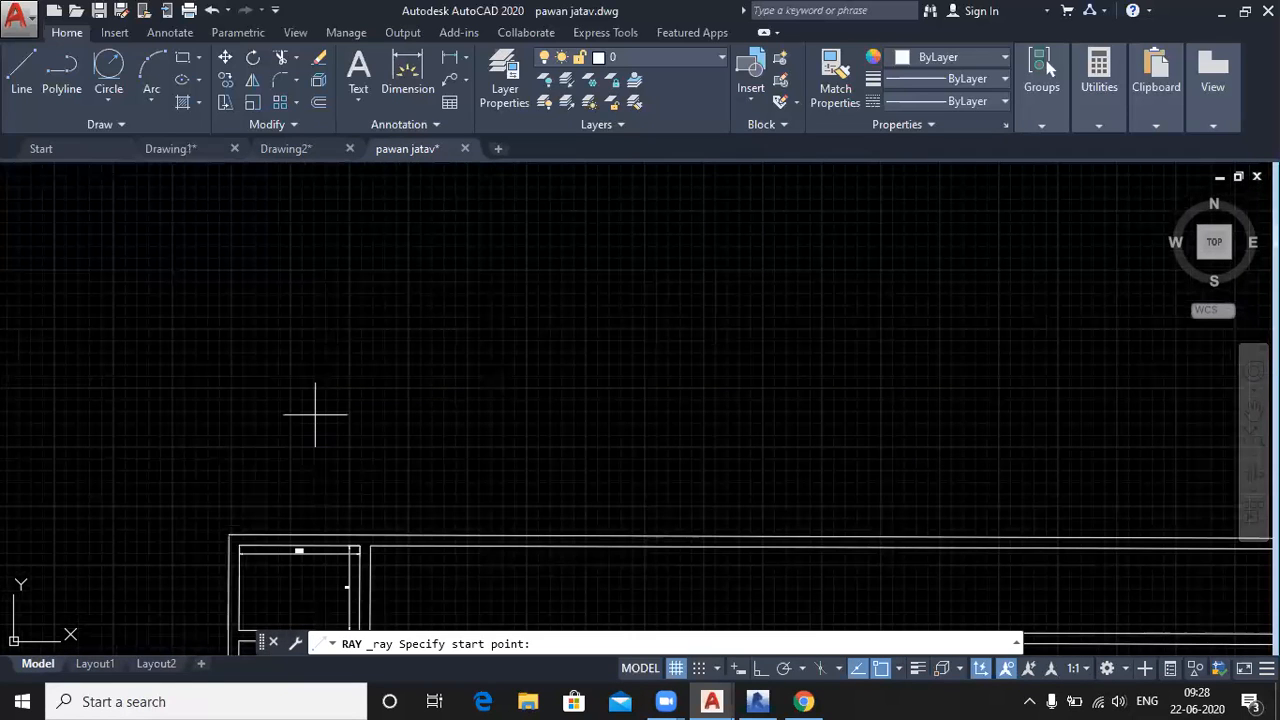
click(272, 364)
click(551, 275)
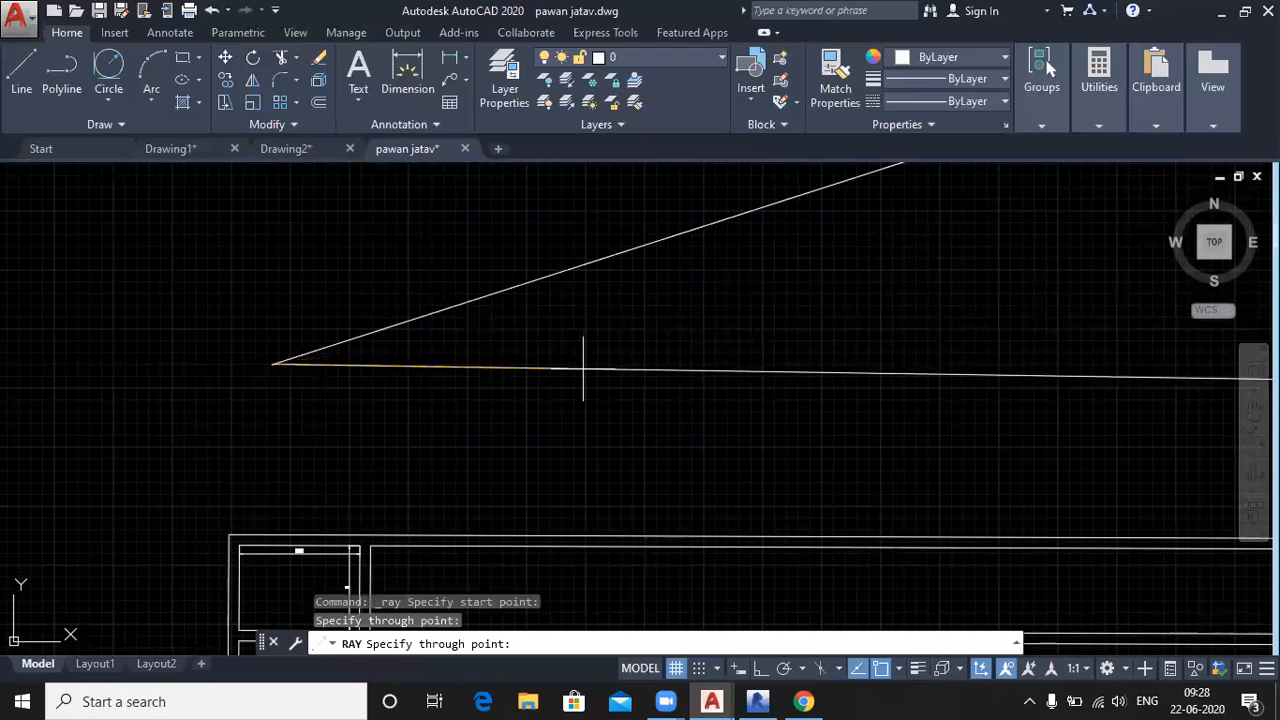
click(586, 368)
click(316, 284)
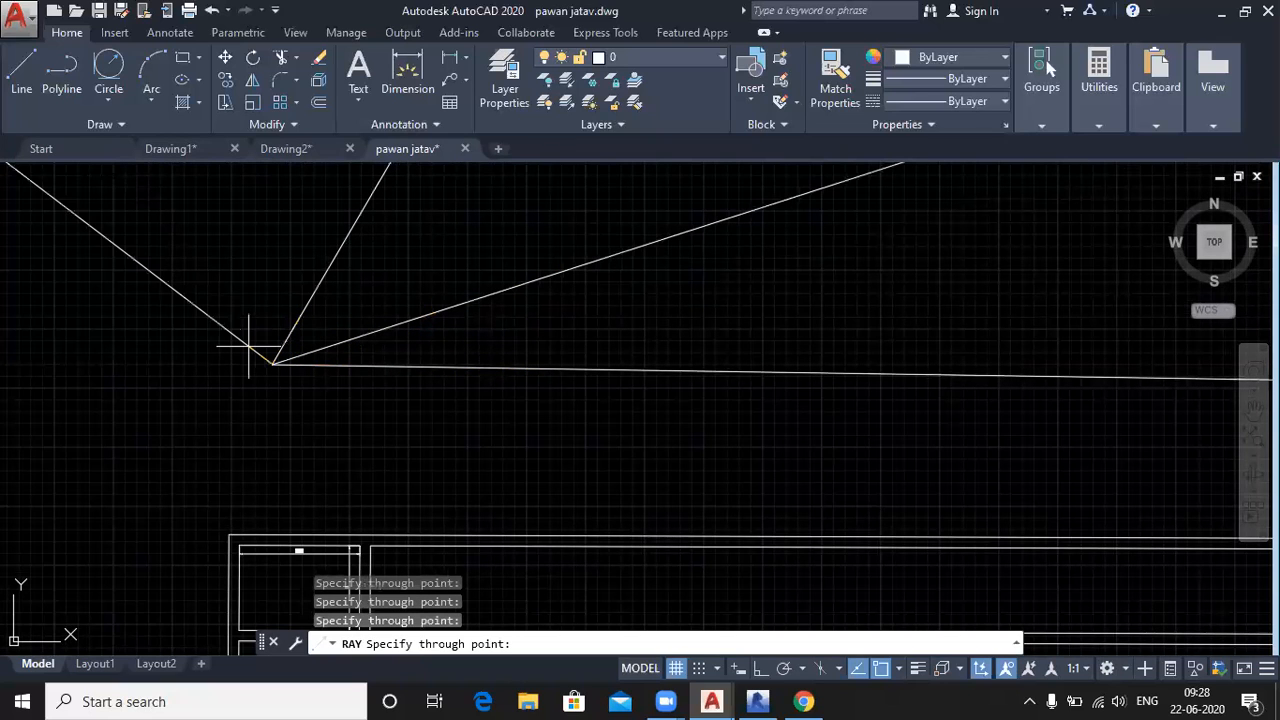
click(249, 287)
key(Return)
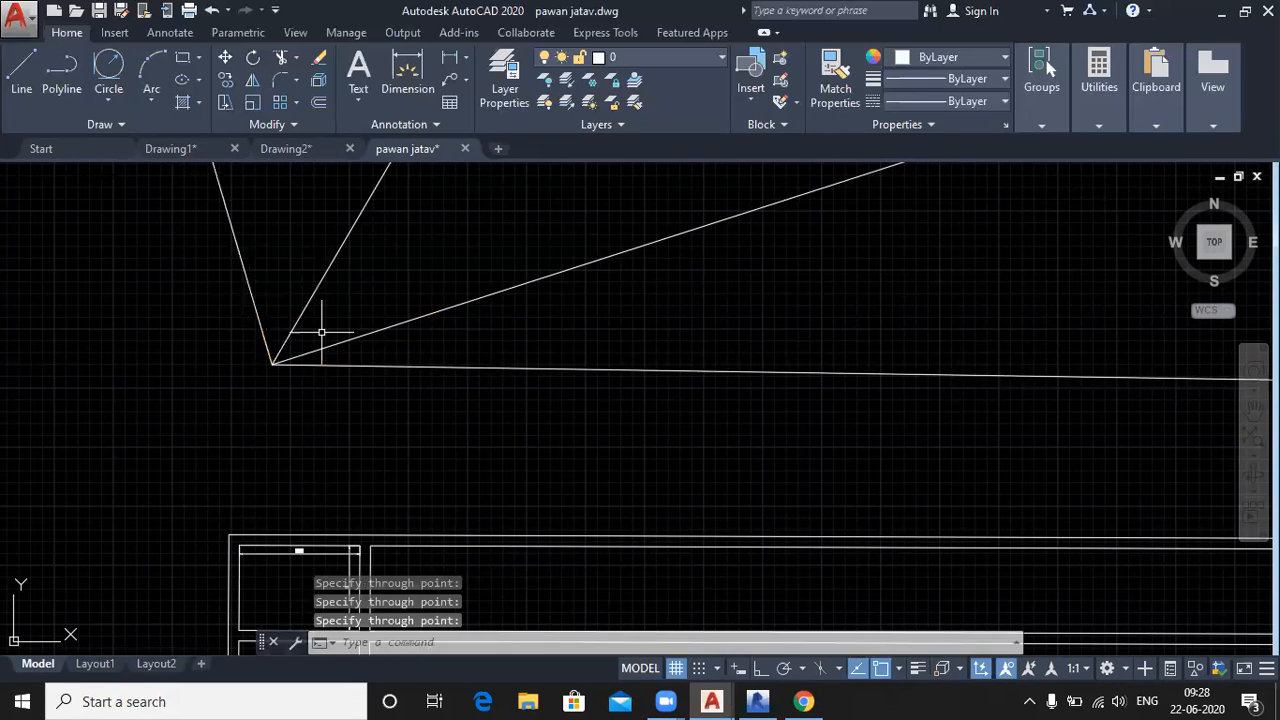
scroll(321, 333, down, 1)
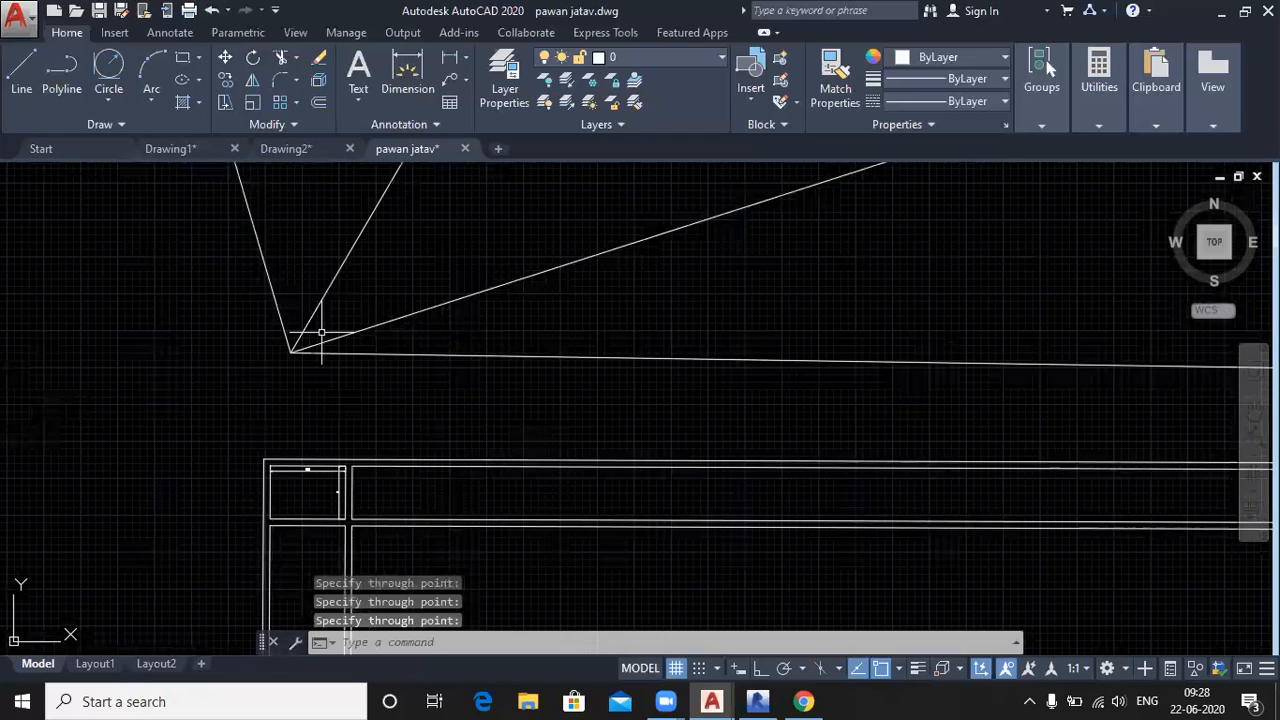
middle_drag(472, 284, 367, 359)
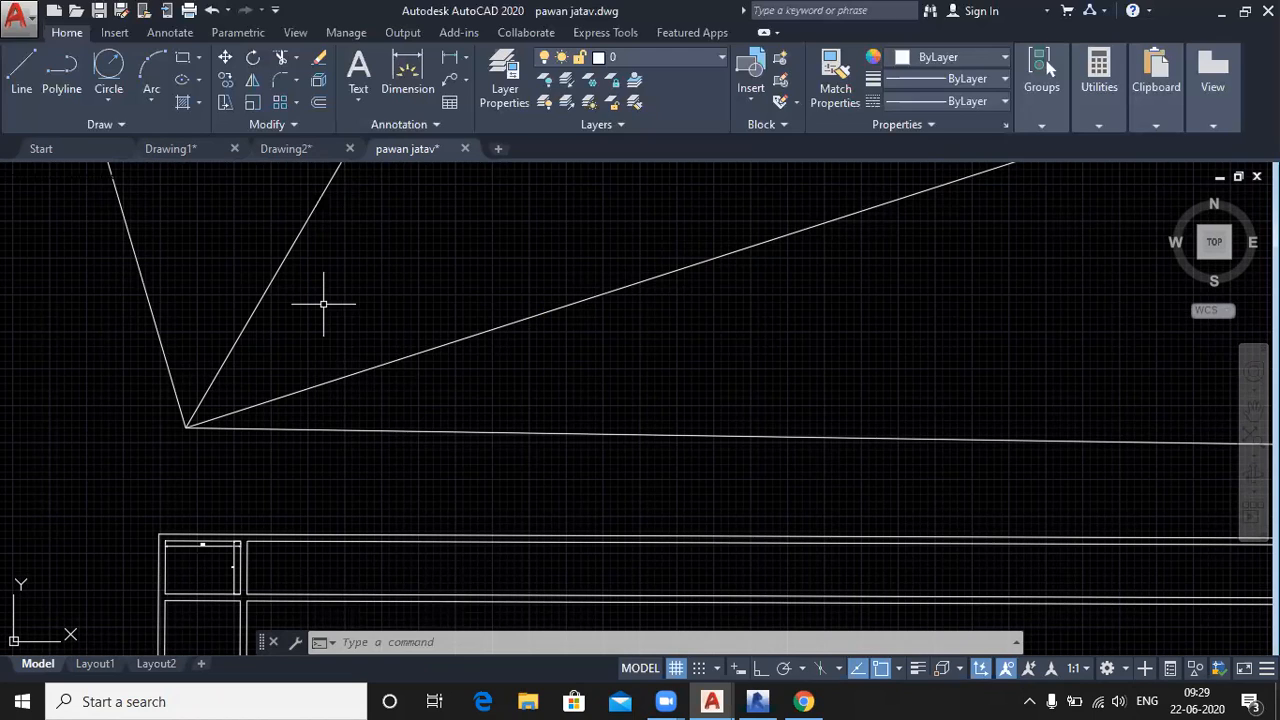
Place three donuts with inside diameter 10 and outside diameter 14 in a row to the left of the rays' start point
click(130, 125)
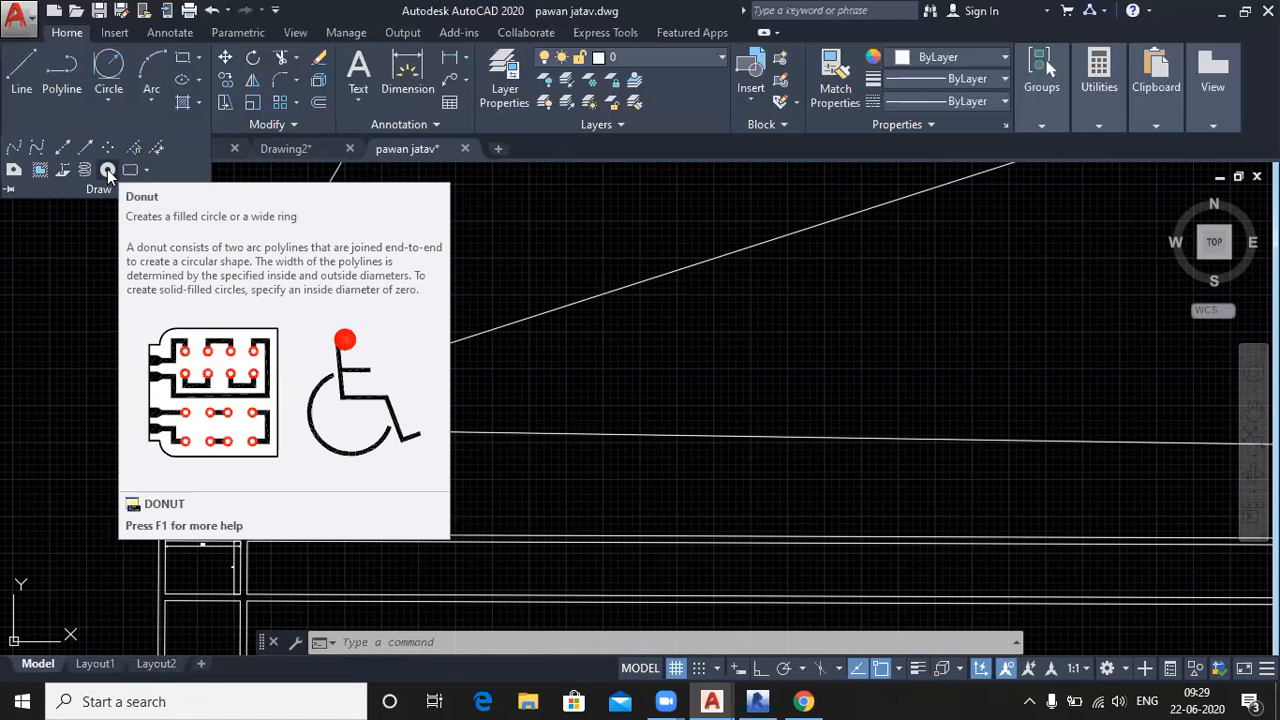
click(107, 170)
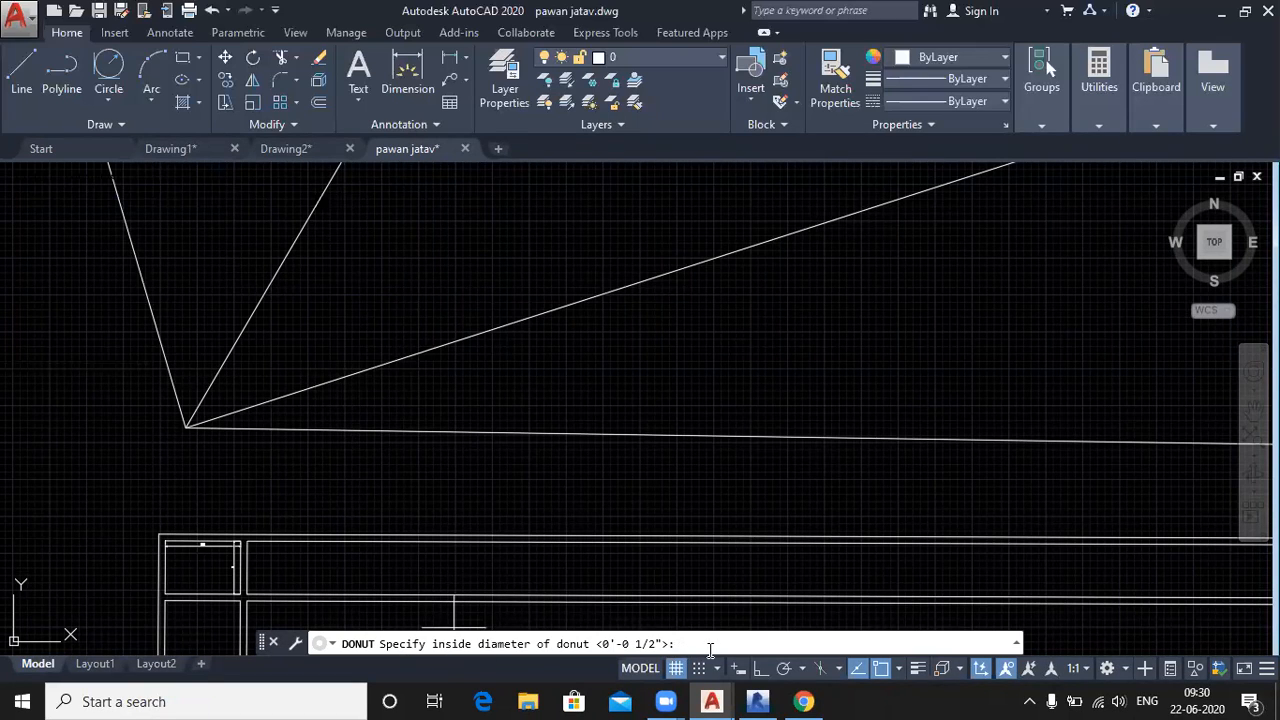
text(10)
key(Return)
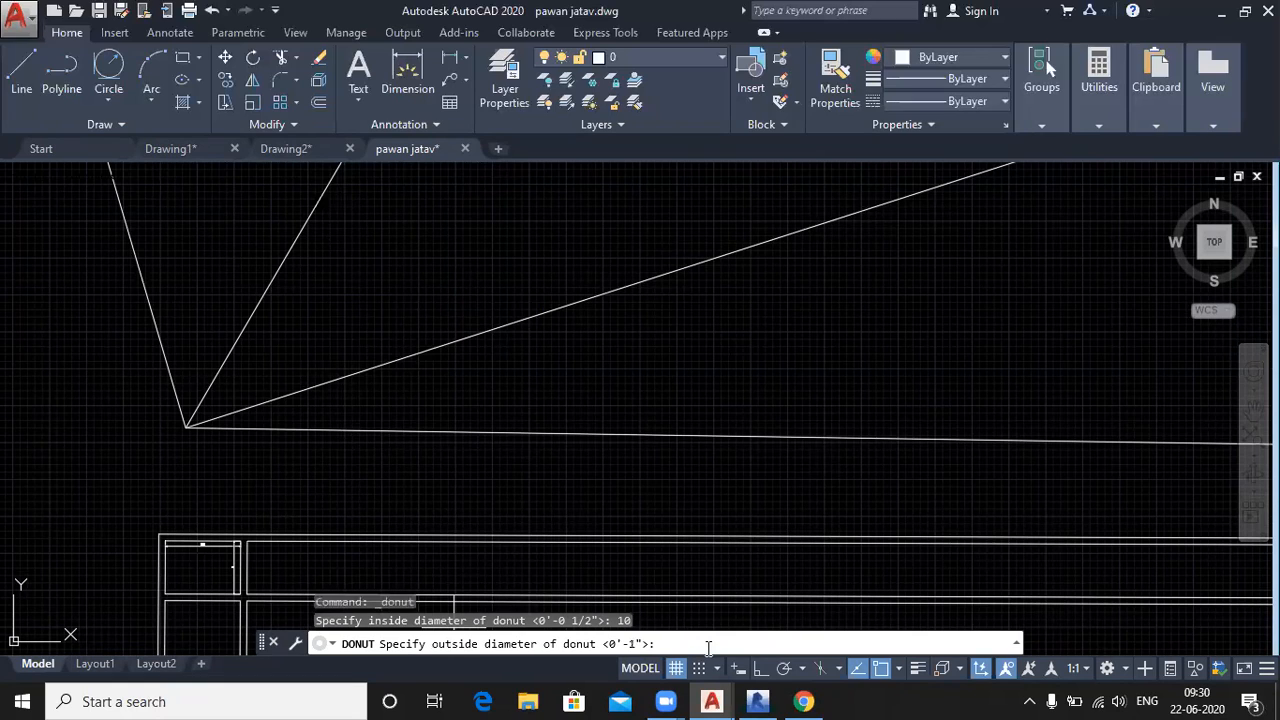
text(14)
key(Return)
scroll(900, 449, down, 2)
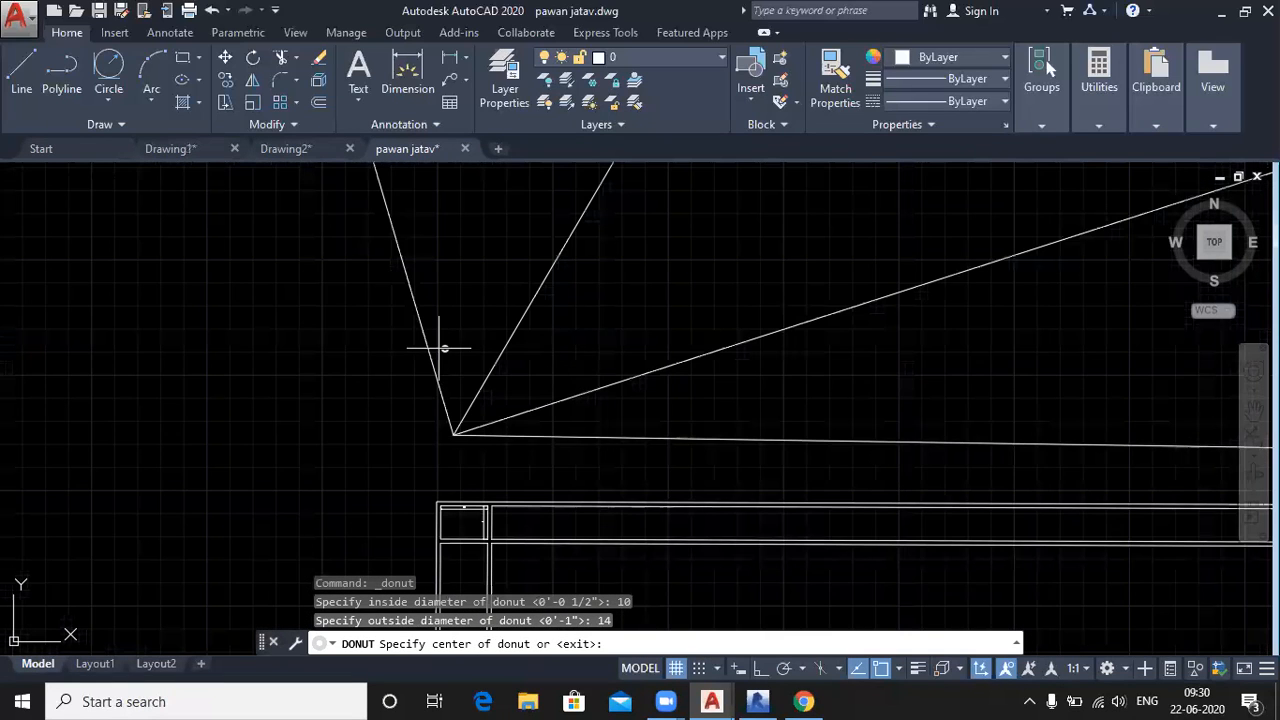
scroll(440, 348, up, 5)
click(315, 342)
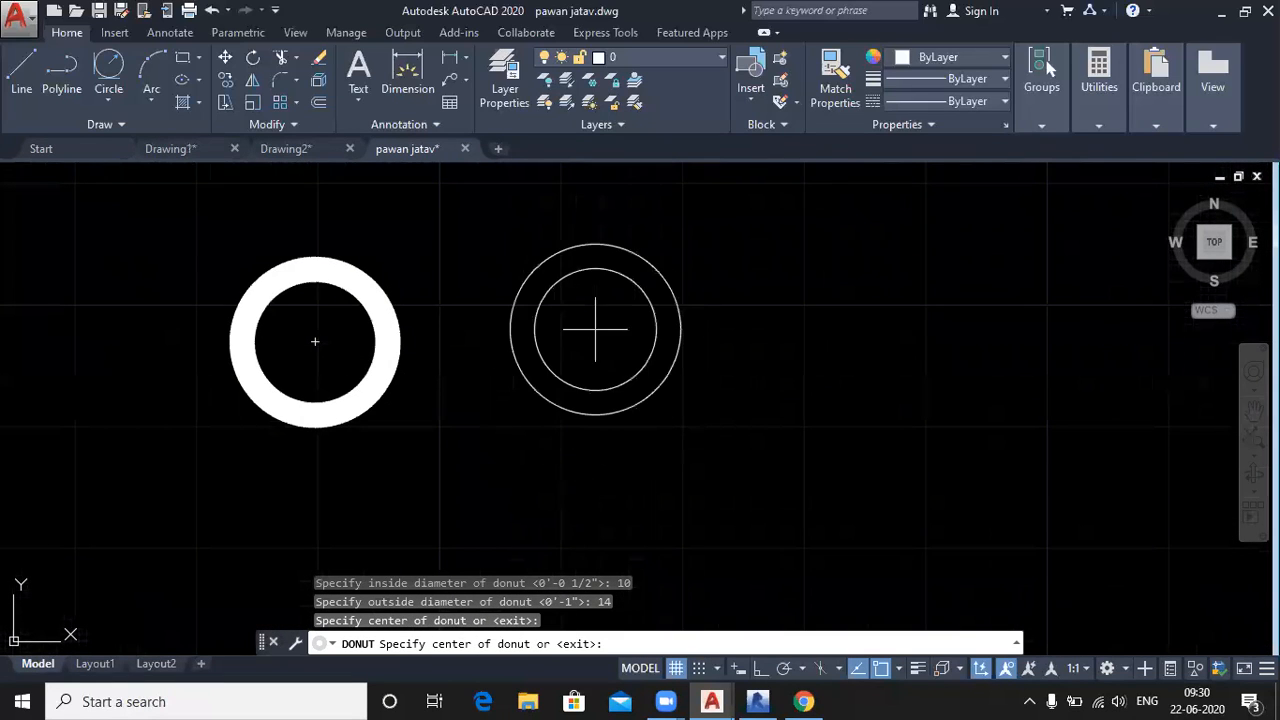
click(595, 328)
click(888, 346)
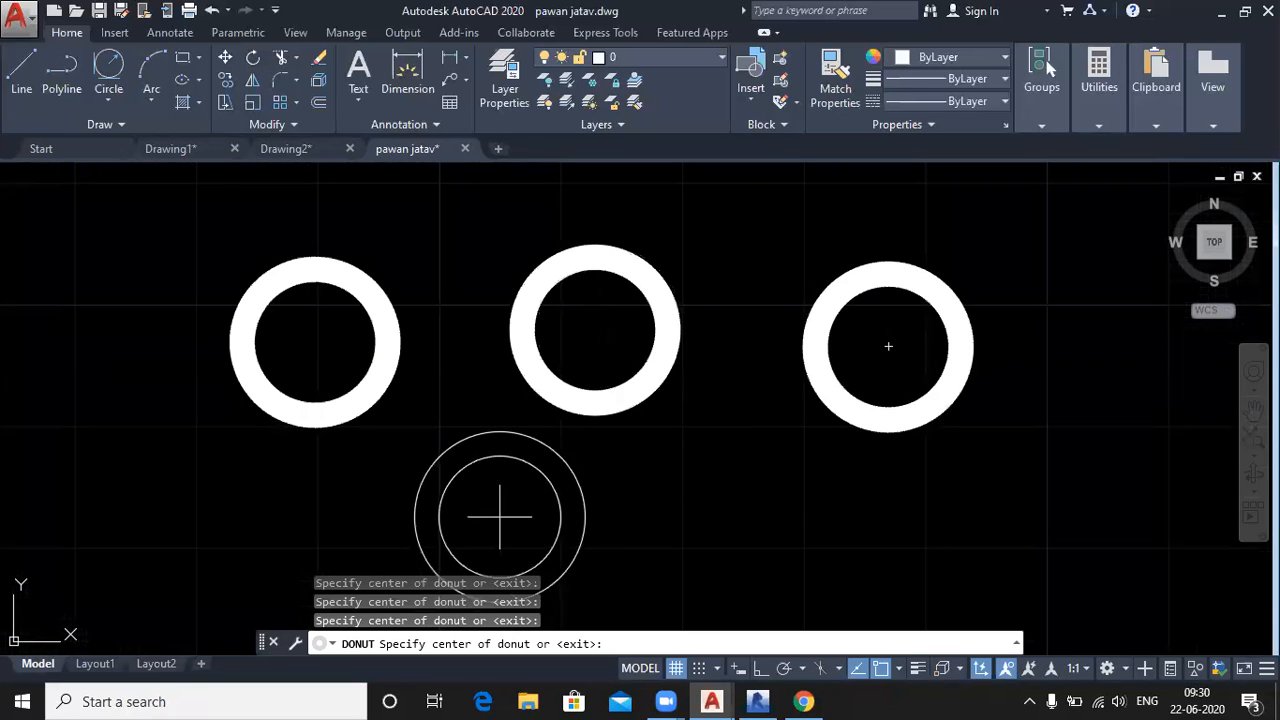
key(Escape)
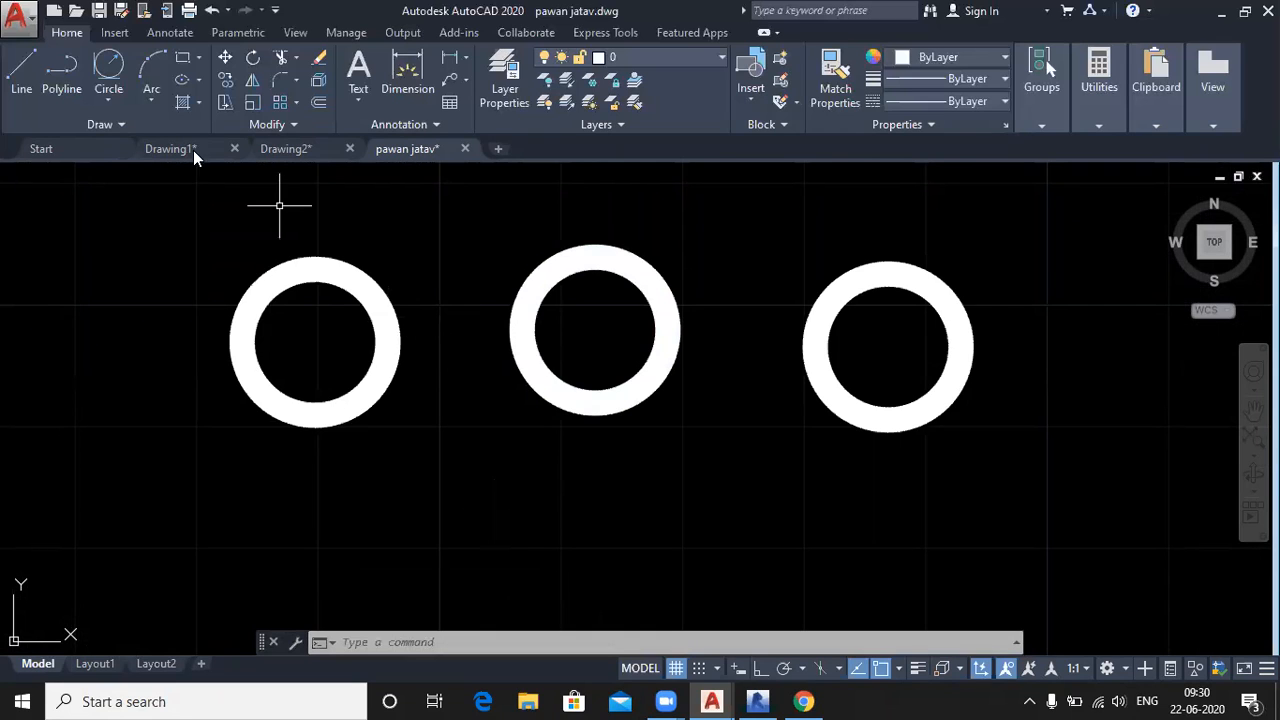
Draw a freehand revision cloud around the room's upper-left corner with a scalloped tail to the right, without reversing its arc direction
click(144, 125)
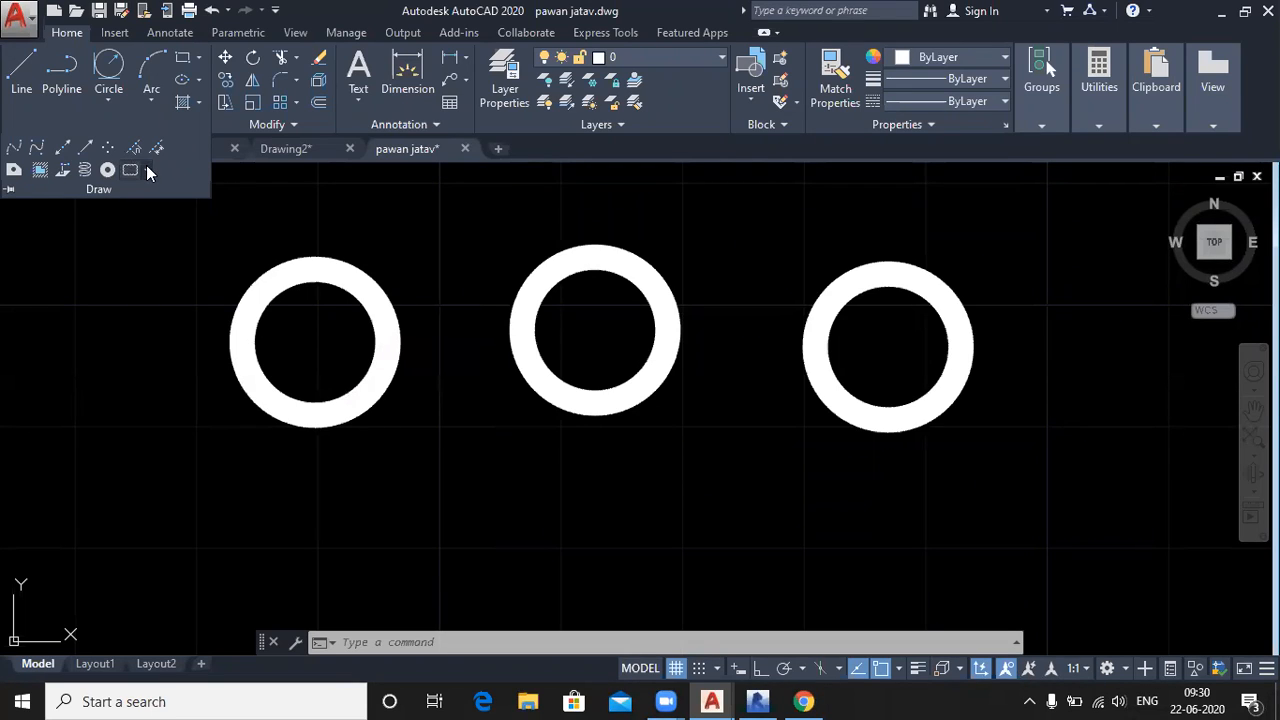
click(144, 169)
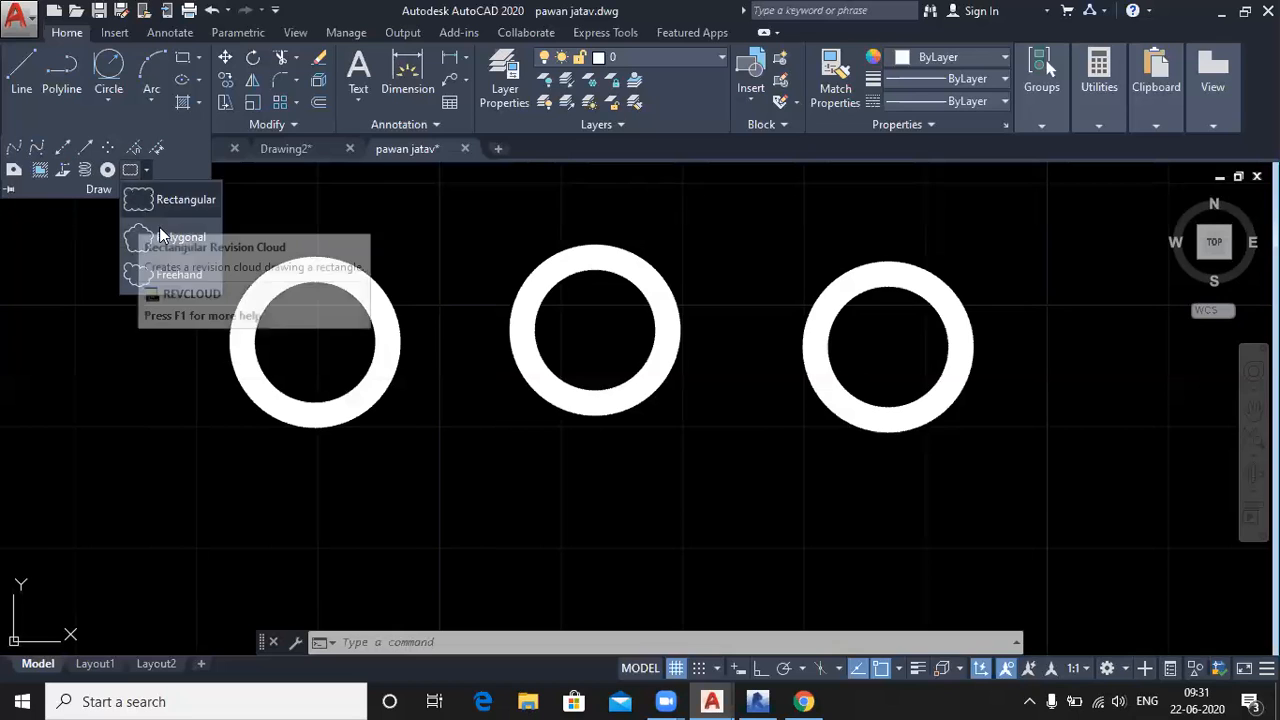
click(163, 279)
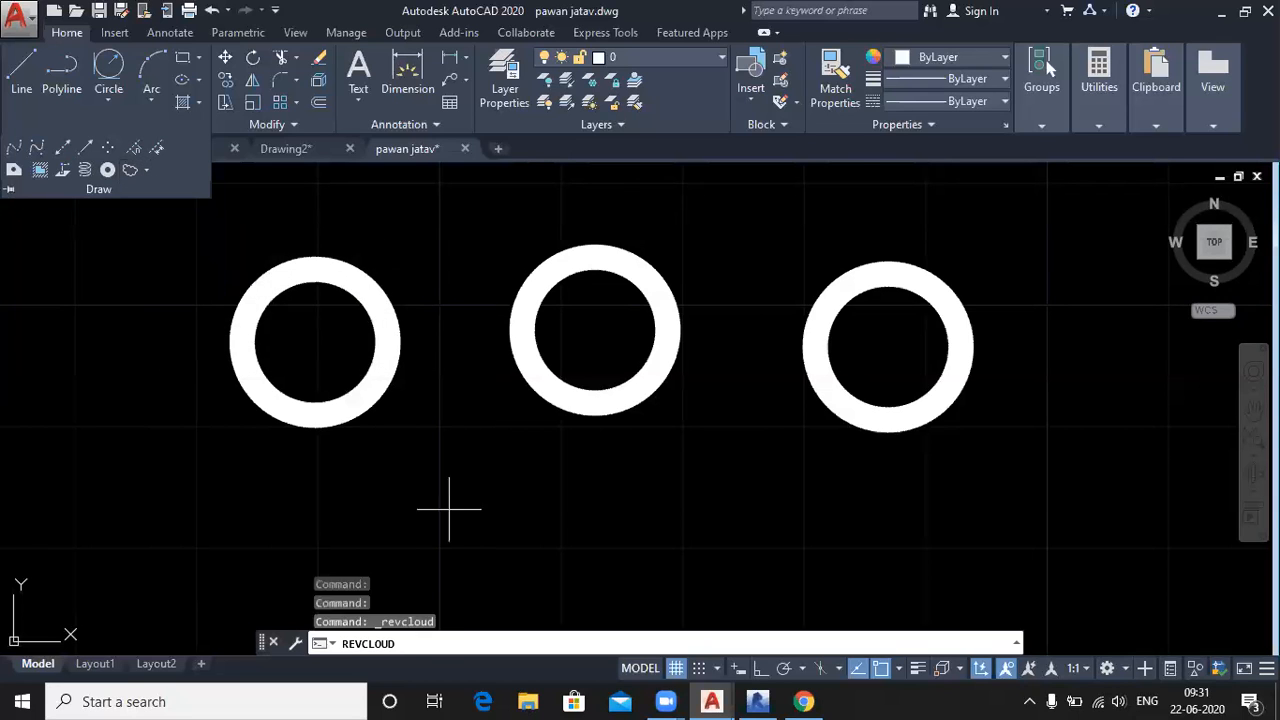
scroll(553, 482, down, 2)
scroll(553, 482, down, 4)
scroll(339, 452, down, 6)
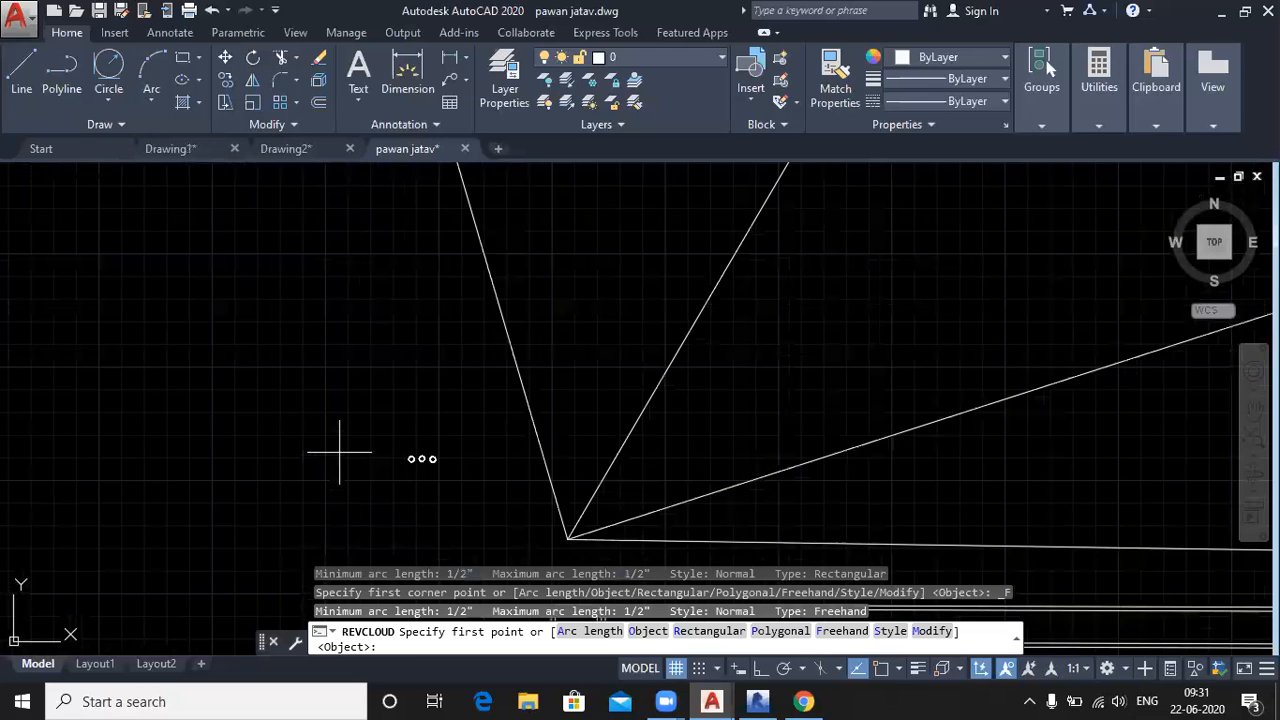
scroll(417, 397, down, 2)
click(417, 397)
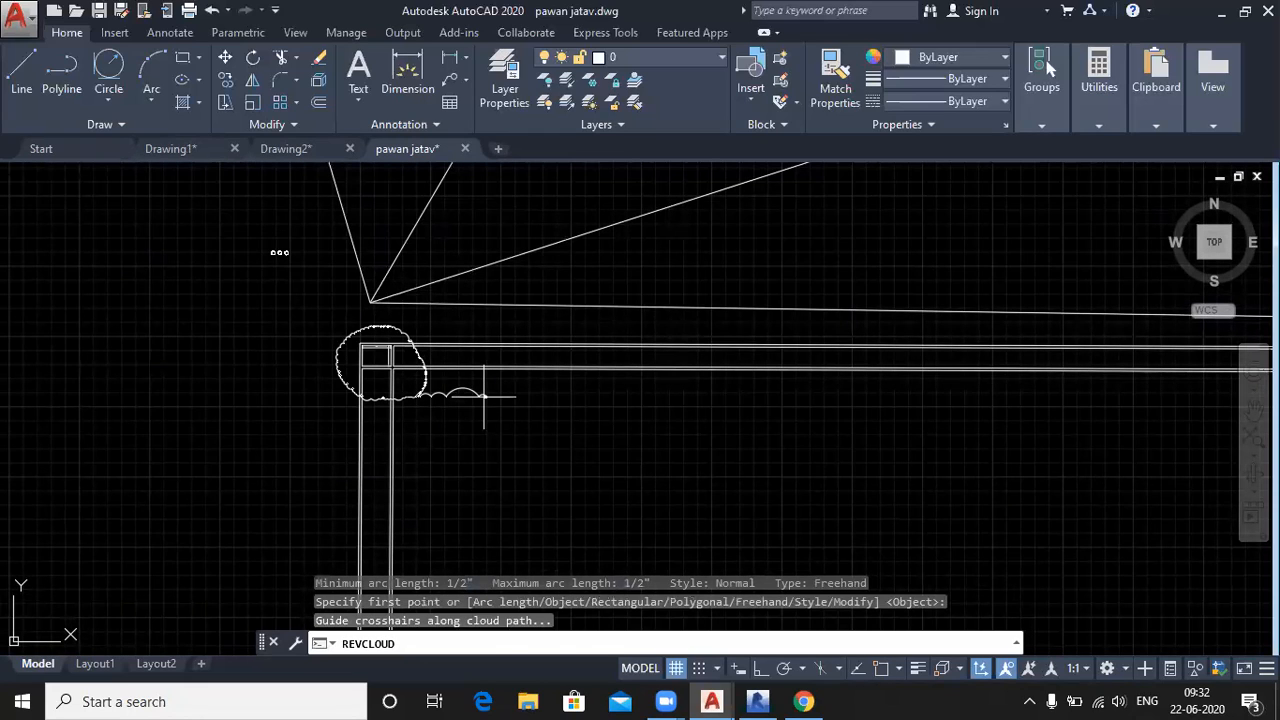
key(Return)
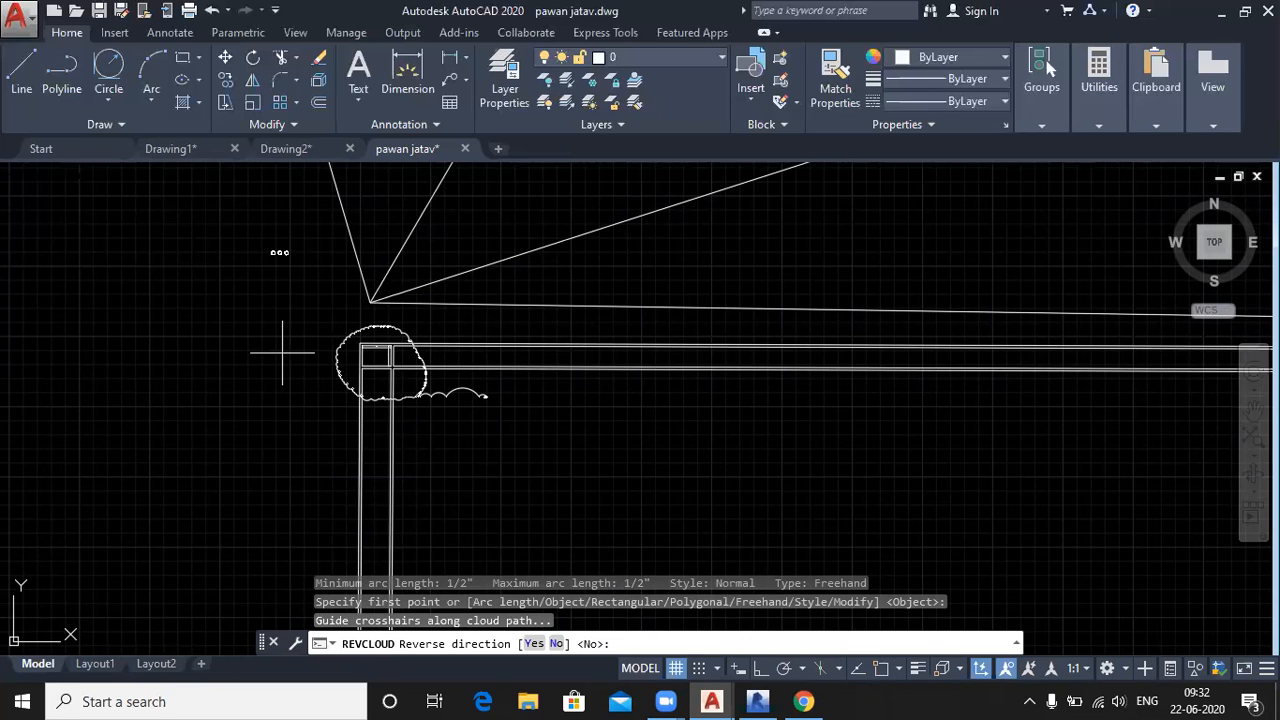
scroll(337, 340, up, 4)
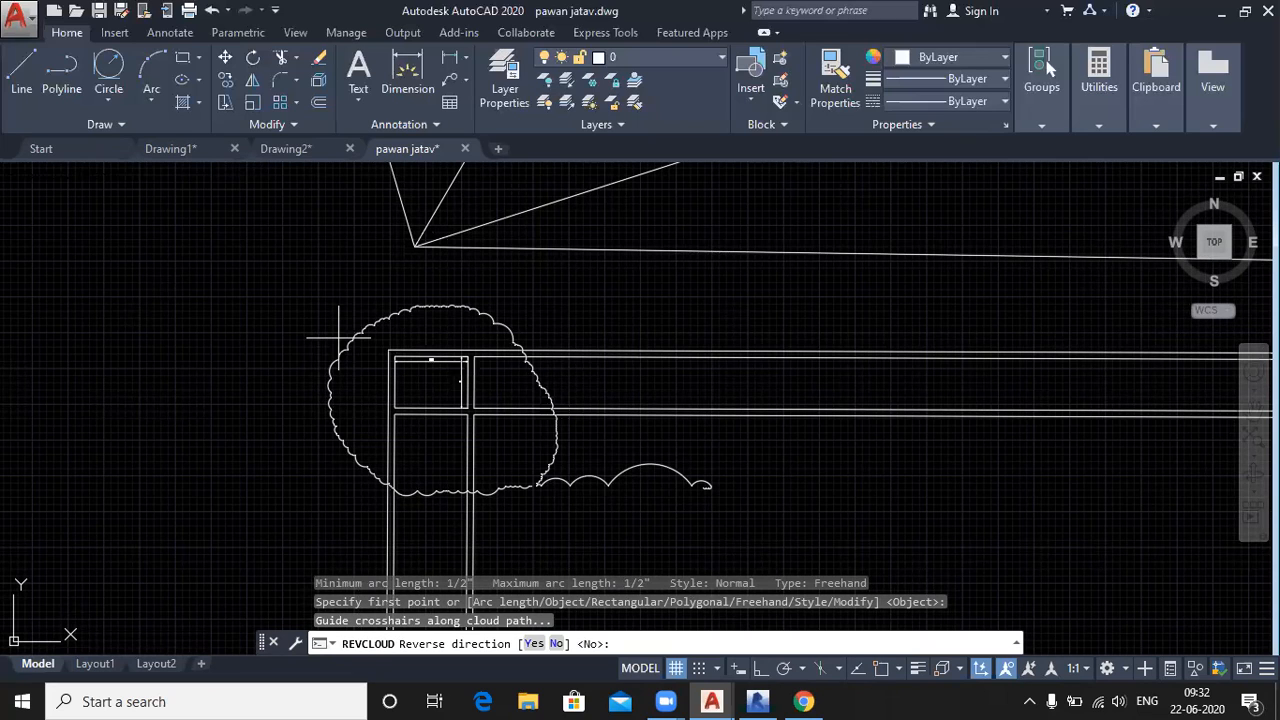
key(Return)
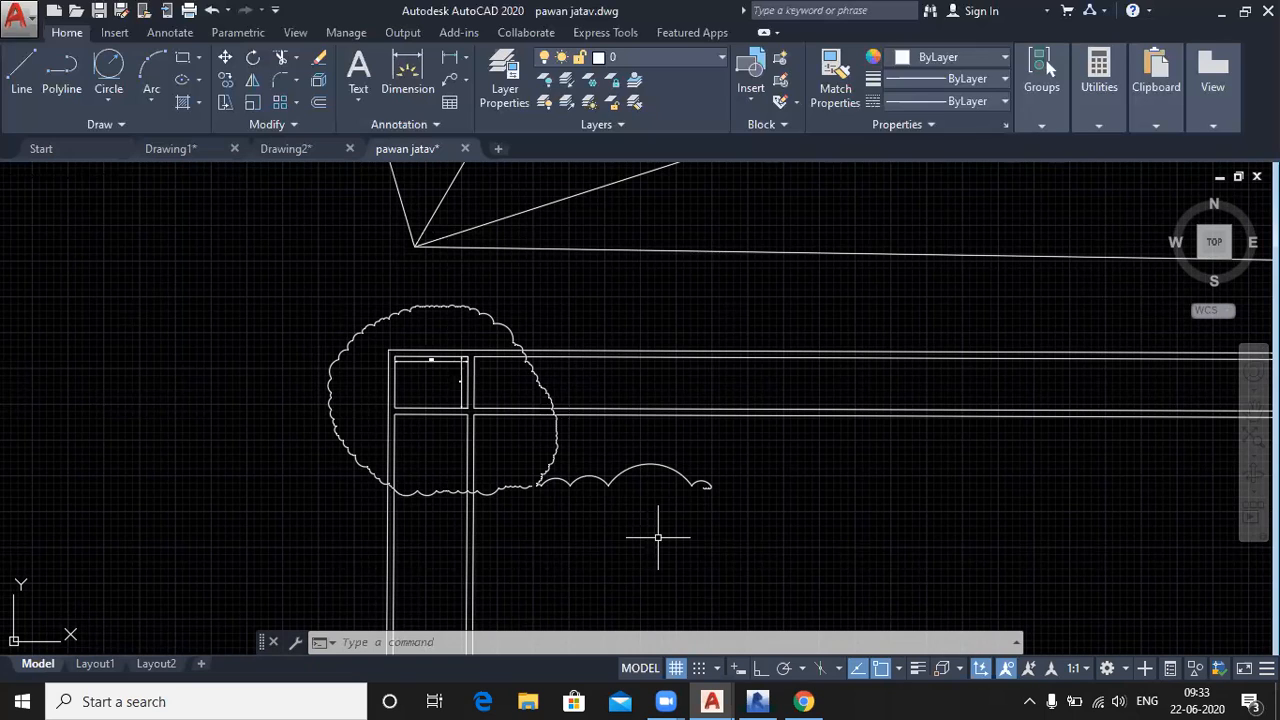
Select the freehand revision cloud around the room corner and examine its arcs and grips up close
scroll(381, 311, up, 3)
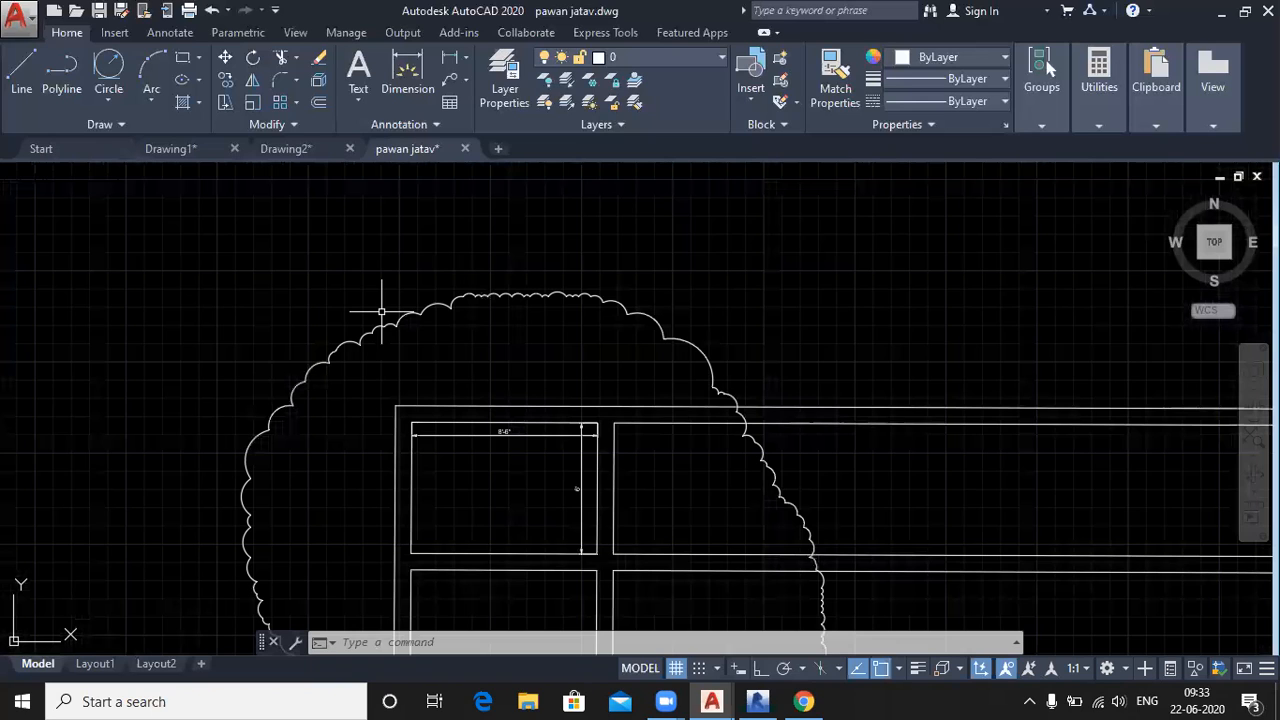
scroll(344, 371, up, 2)
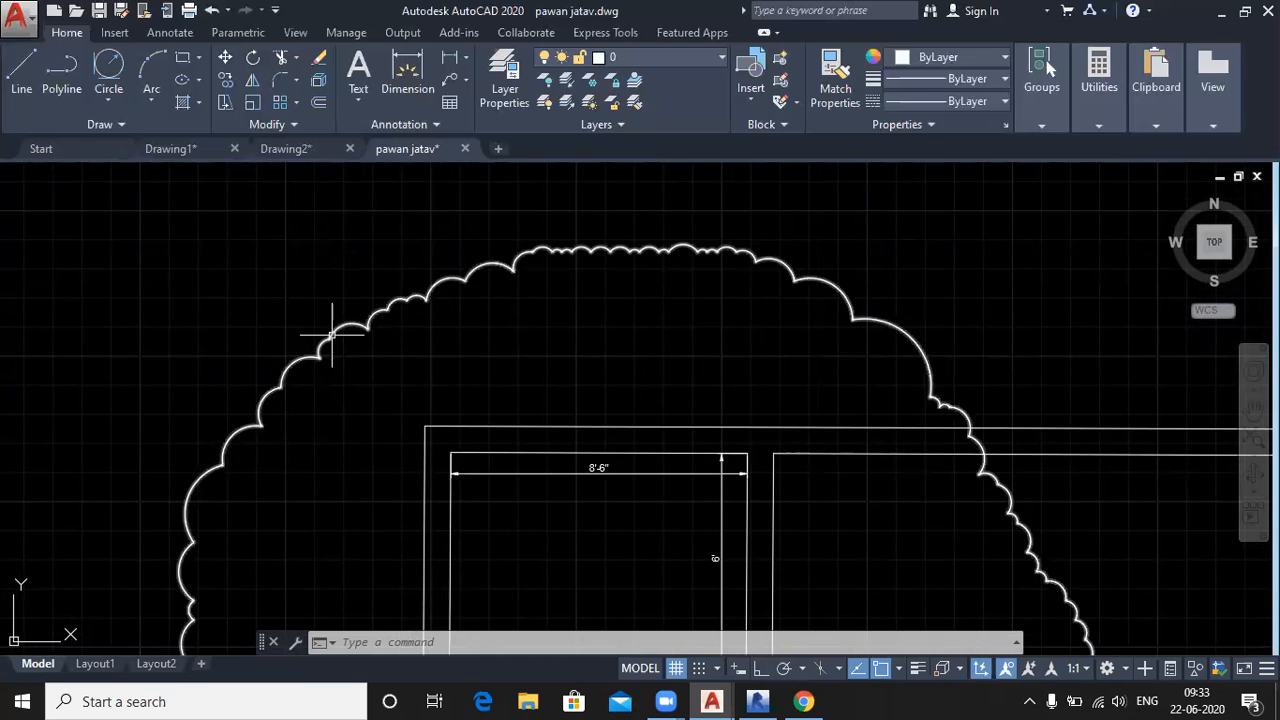
click(340, 327)
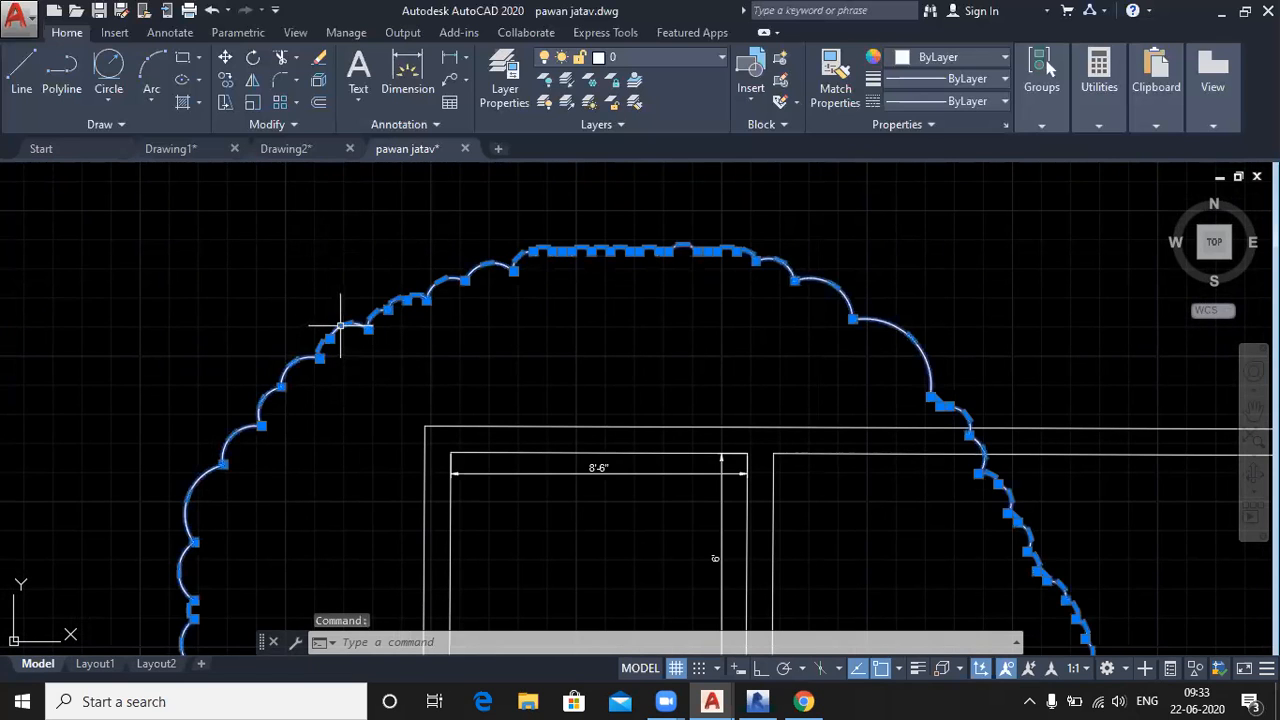
scroll(337, 380, up, 2)
scroll(337, 380, up, 2)
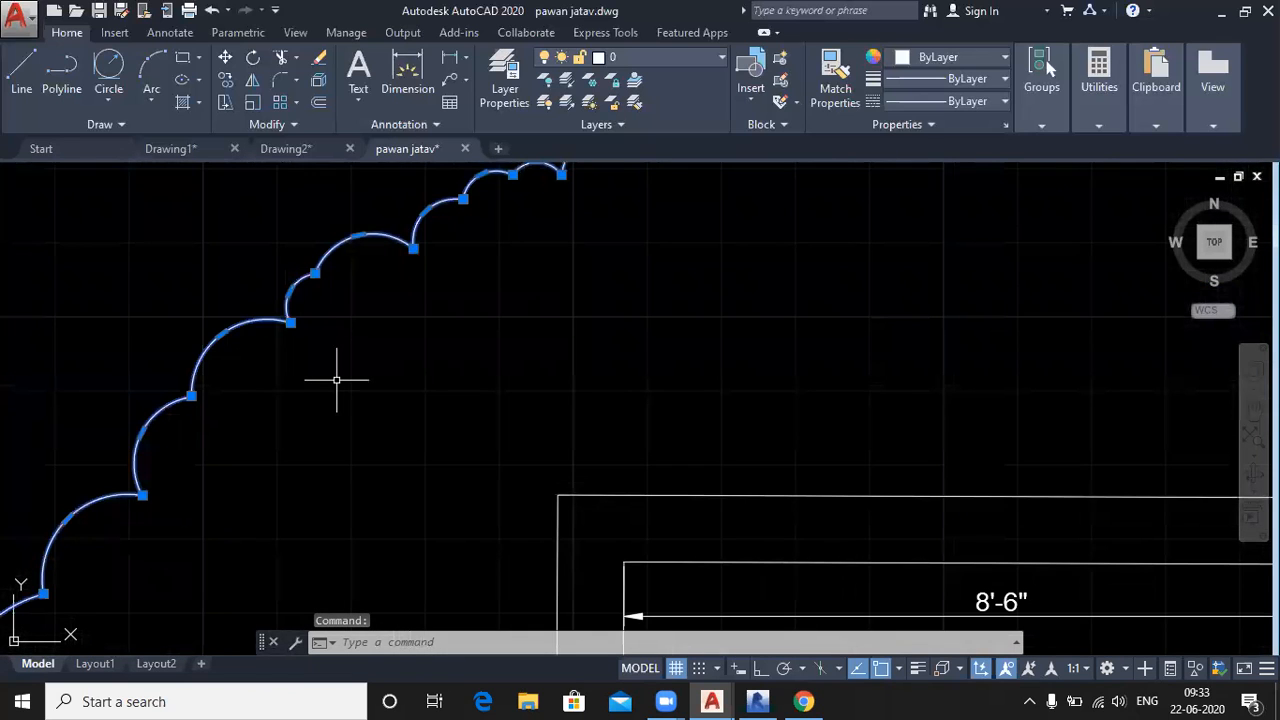
scroll(337, 380, down, 5)
mouse_move(335, 430)
middle_down()
mouse_move(321, 371)
mouse_move(325, 242)
middle_up()
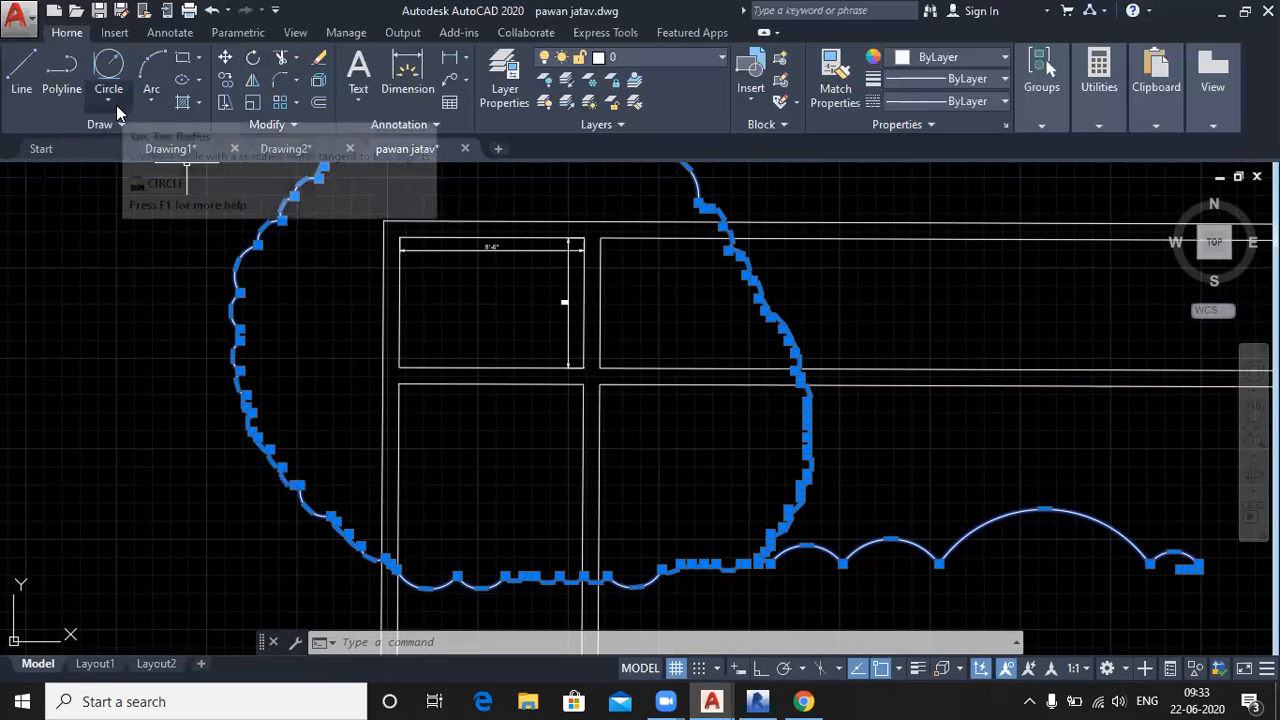
Draw a second, winding freehand revision cloud to the left of the first cloud, keeping its arc direction
click(201, 105)
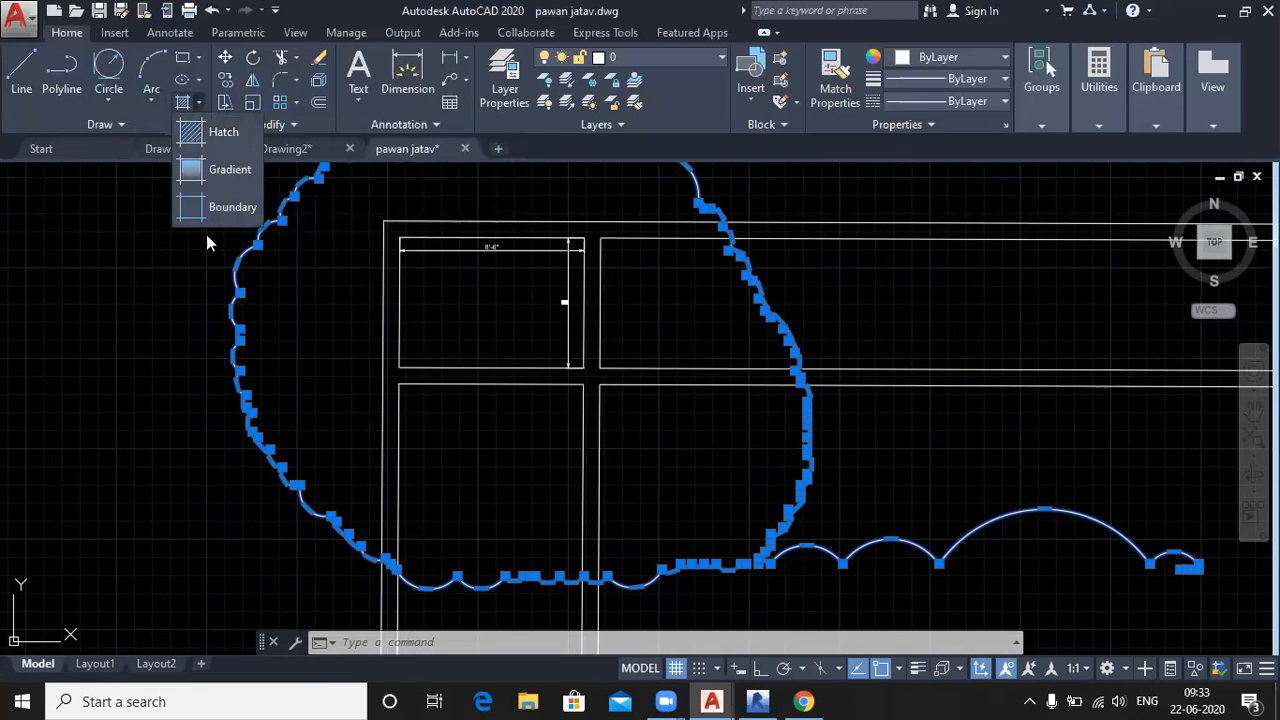
click(122, 126)
click(130, 171)
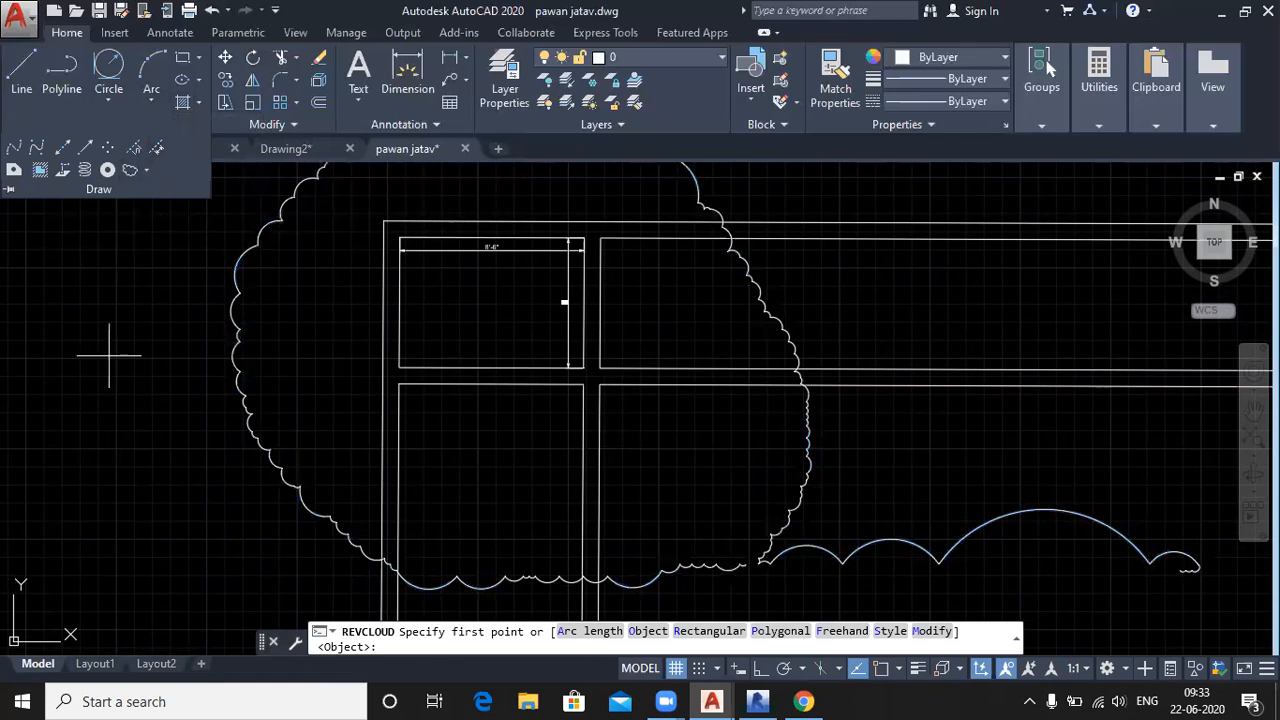
click(100, 408)
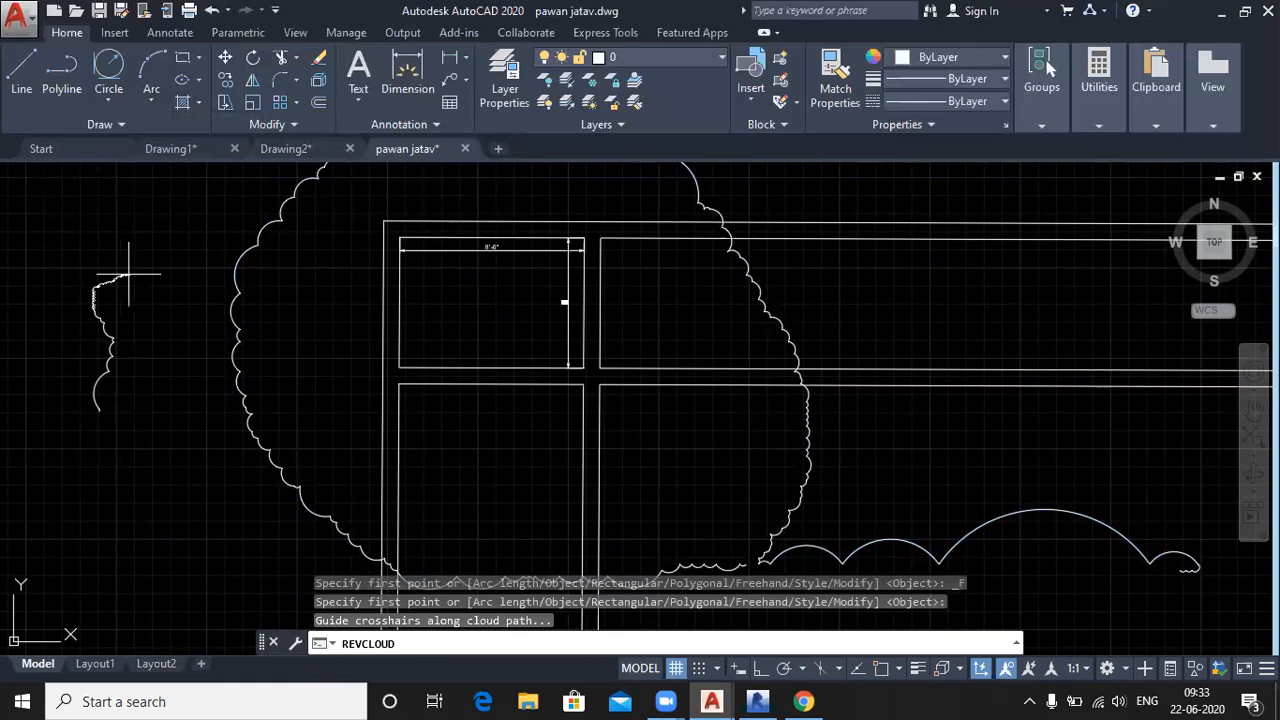
scroll(153, 220, up, 3)
scroll(153, 220, up, 2)
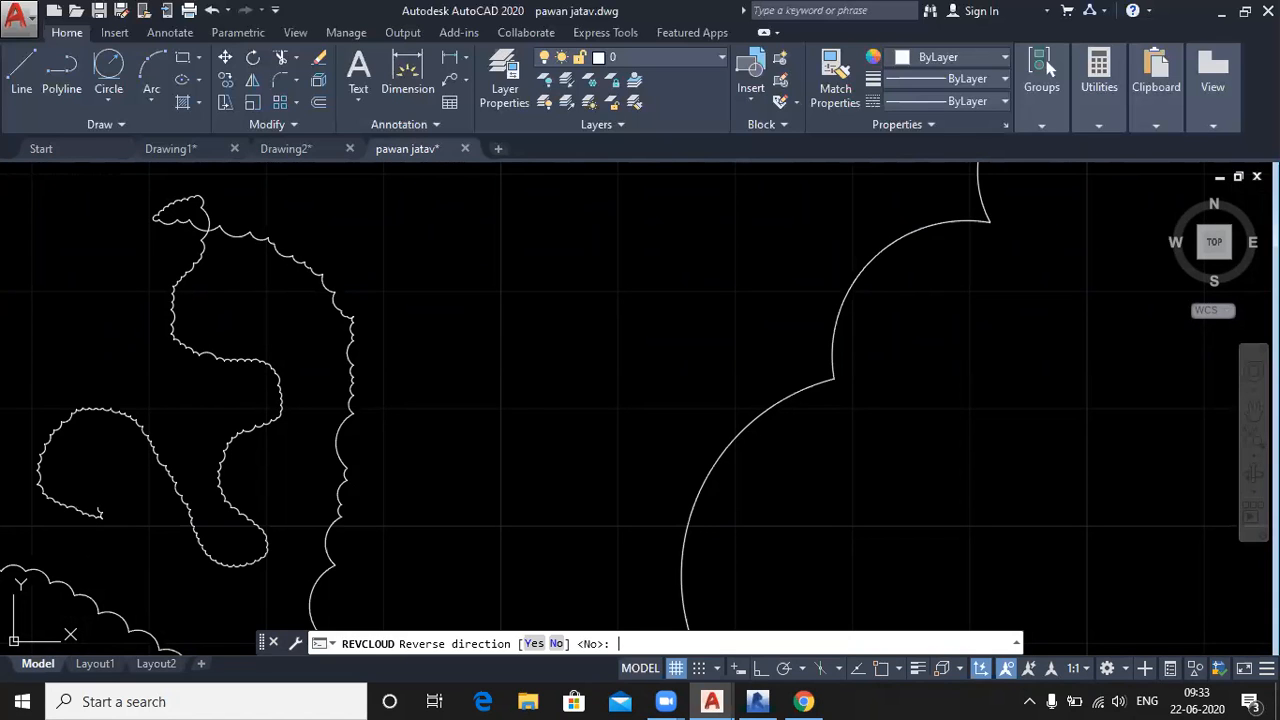
key(Return)
Examine the scalloped arcs along the winding freehand revision cloud
scroll(320, 263, up, 5)
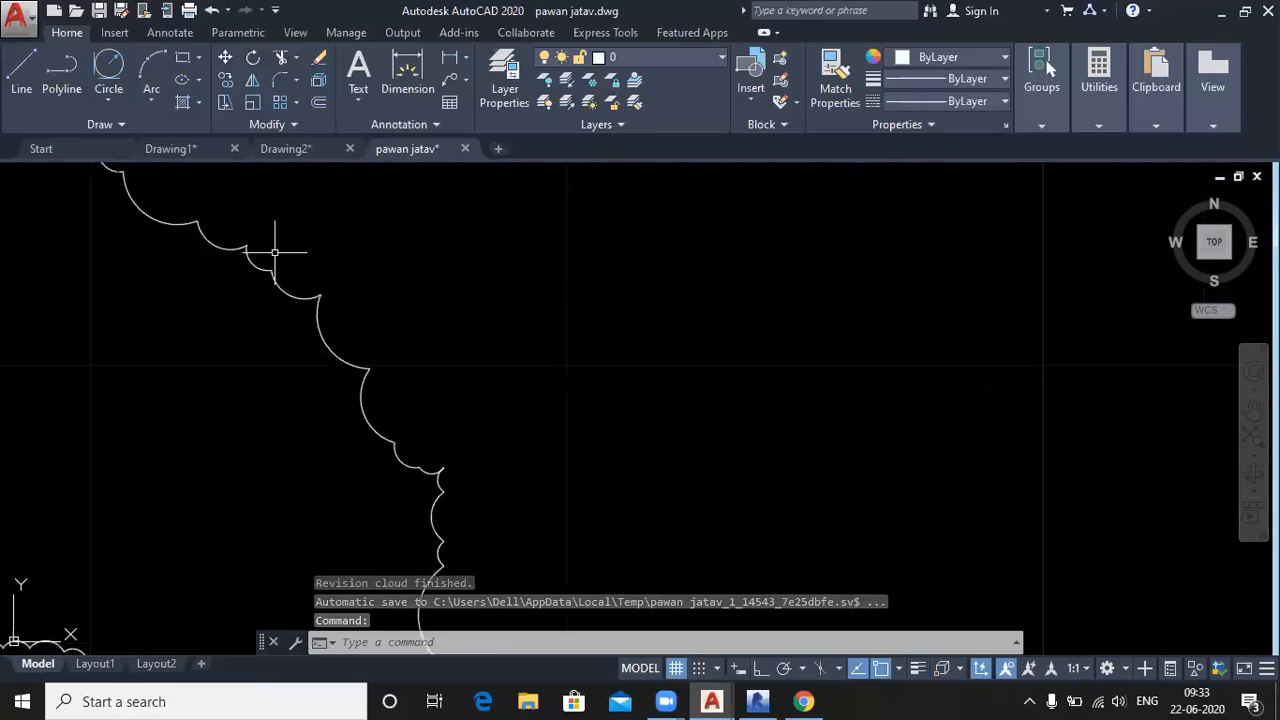
scroll(438, 200, down, 2)
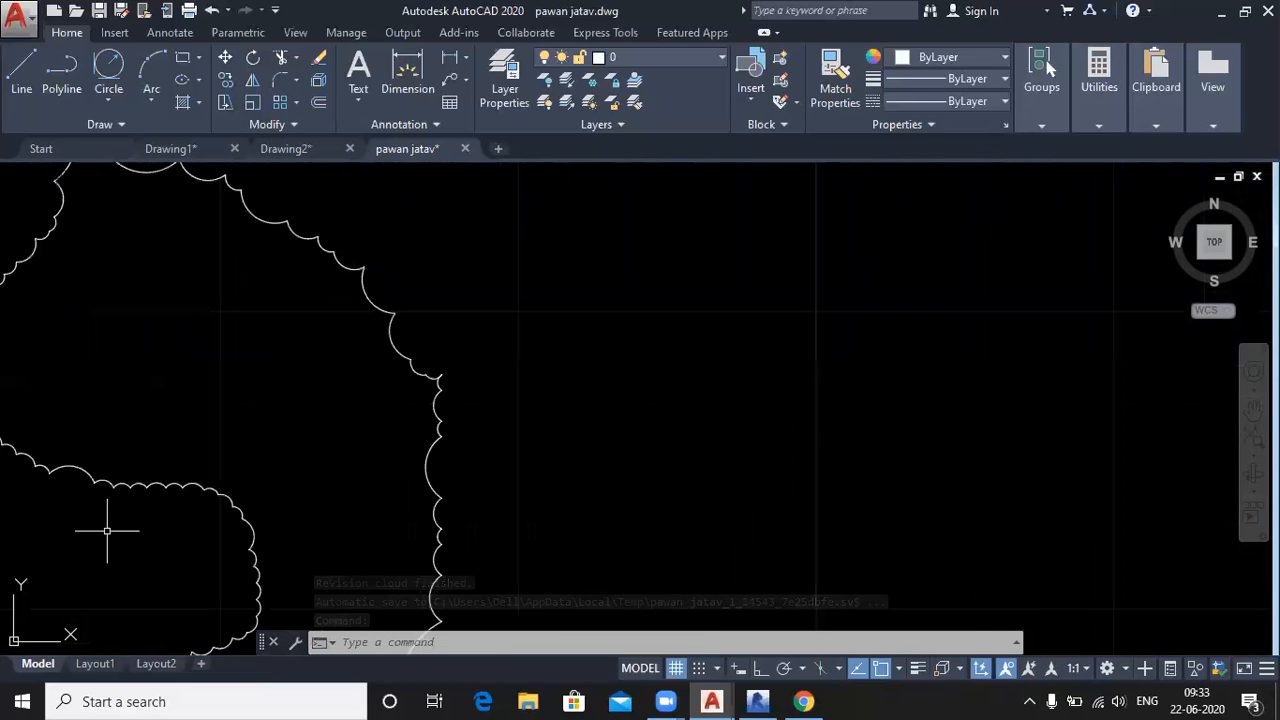
middle_drag(166, 375, 281, 368)
scroll(281, 368, down, 2)
scroll(112, 552, up, 1)
scroll(112, 552, up, 2)
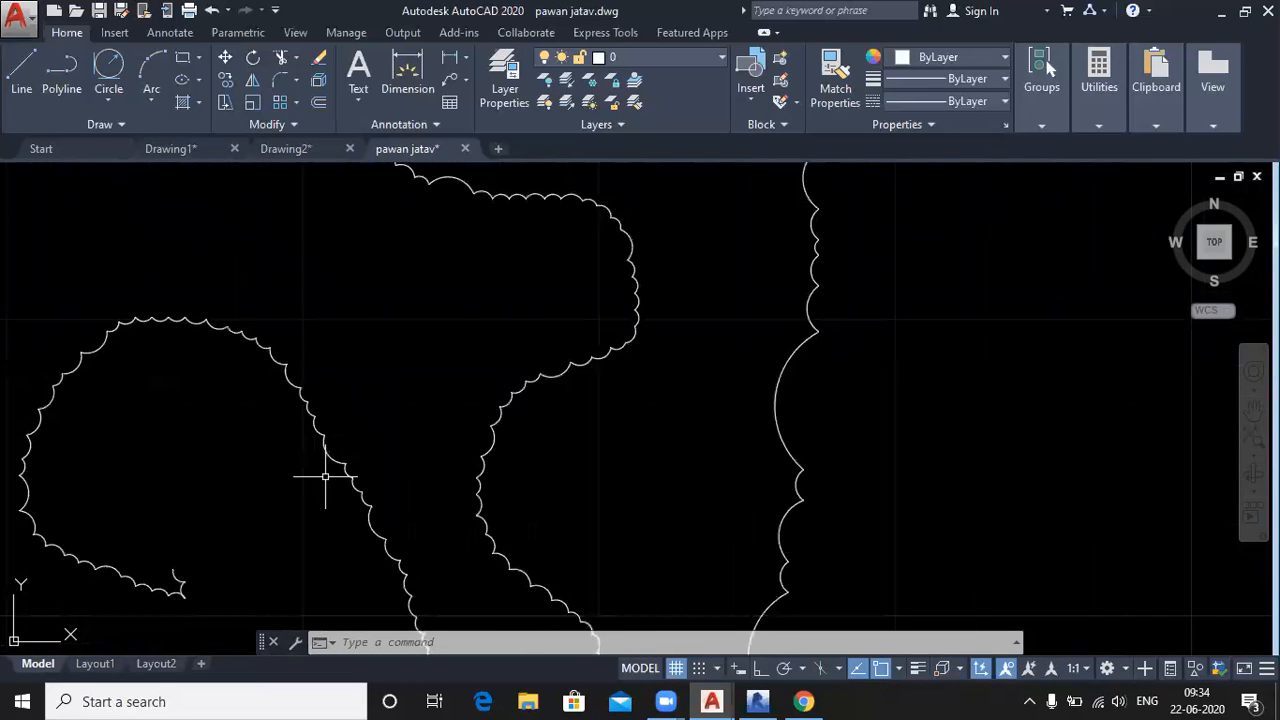
scroll(325, 475, down, 4)
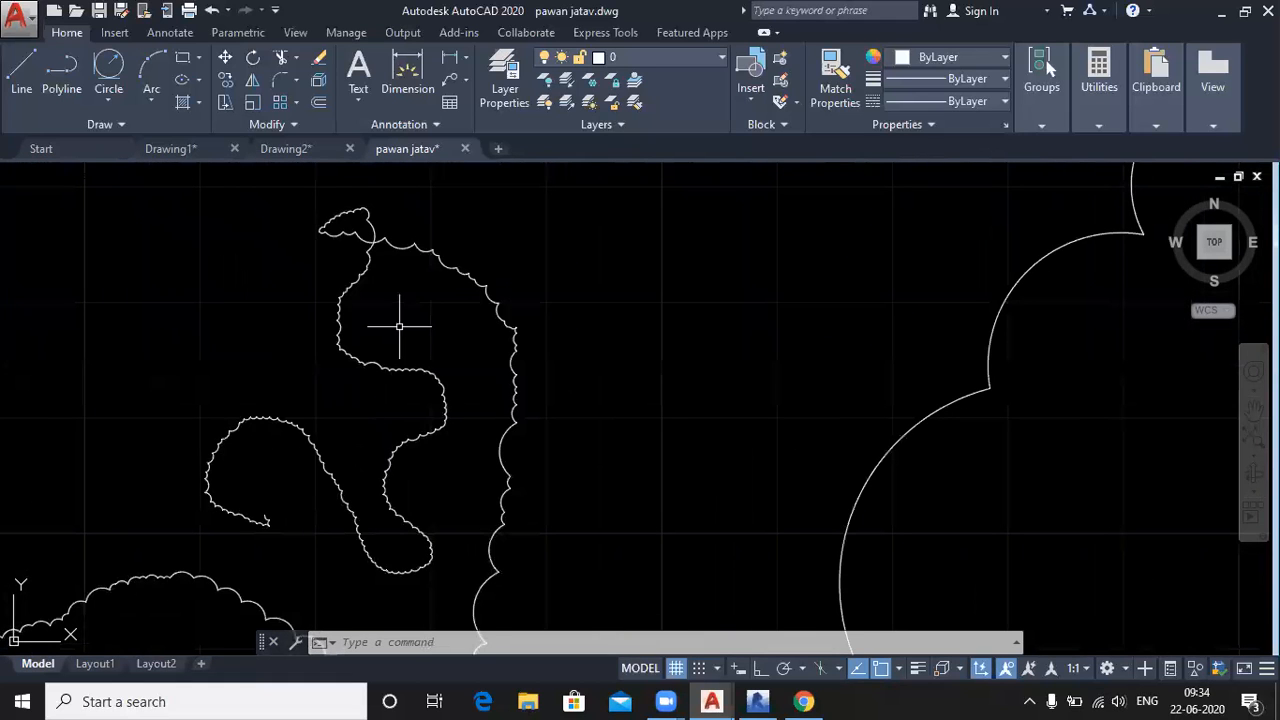
middle_drag(566, 290, 362, 243)
scroll(362, 243, down, 2)
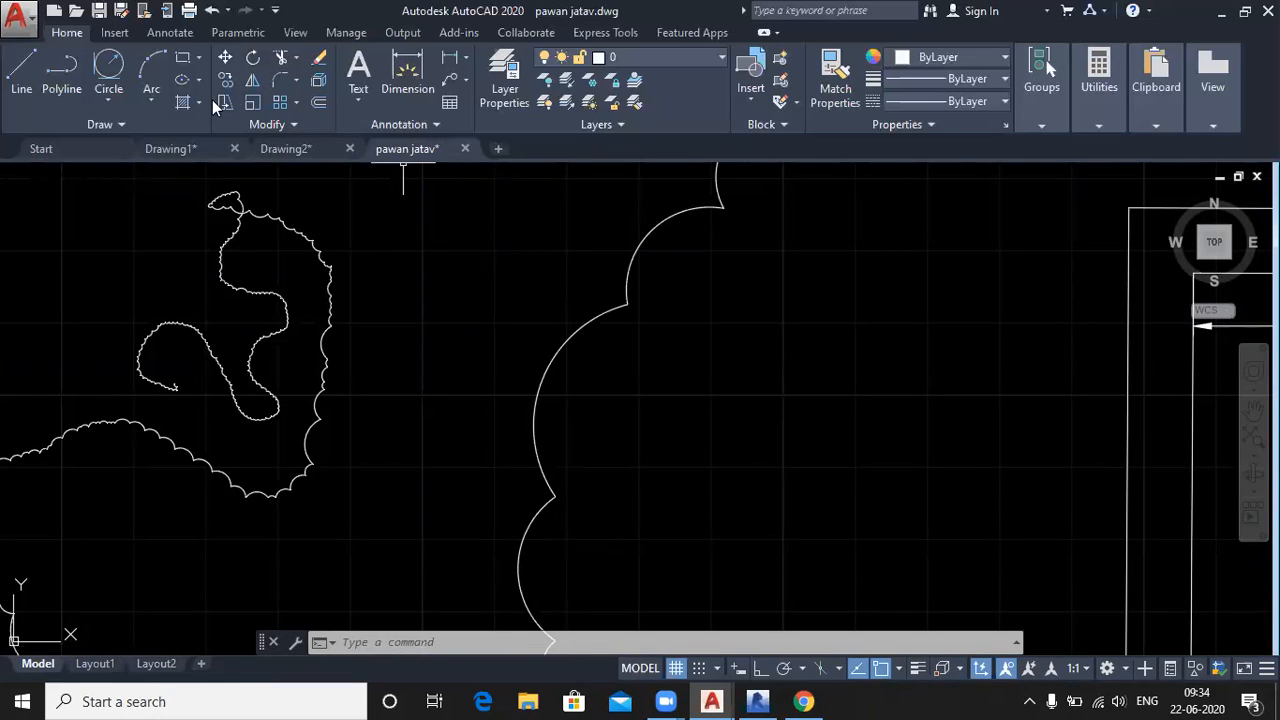
Draw a small rectangular revision cloud between the large cloud's left edge and the room's outer wall, and select it
click(126, 126)
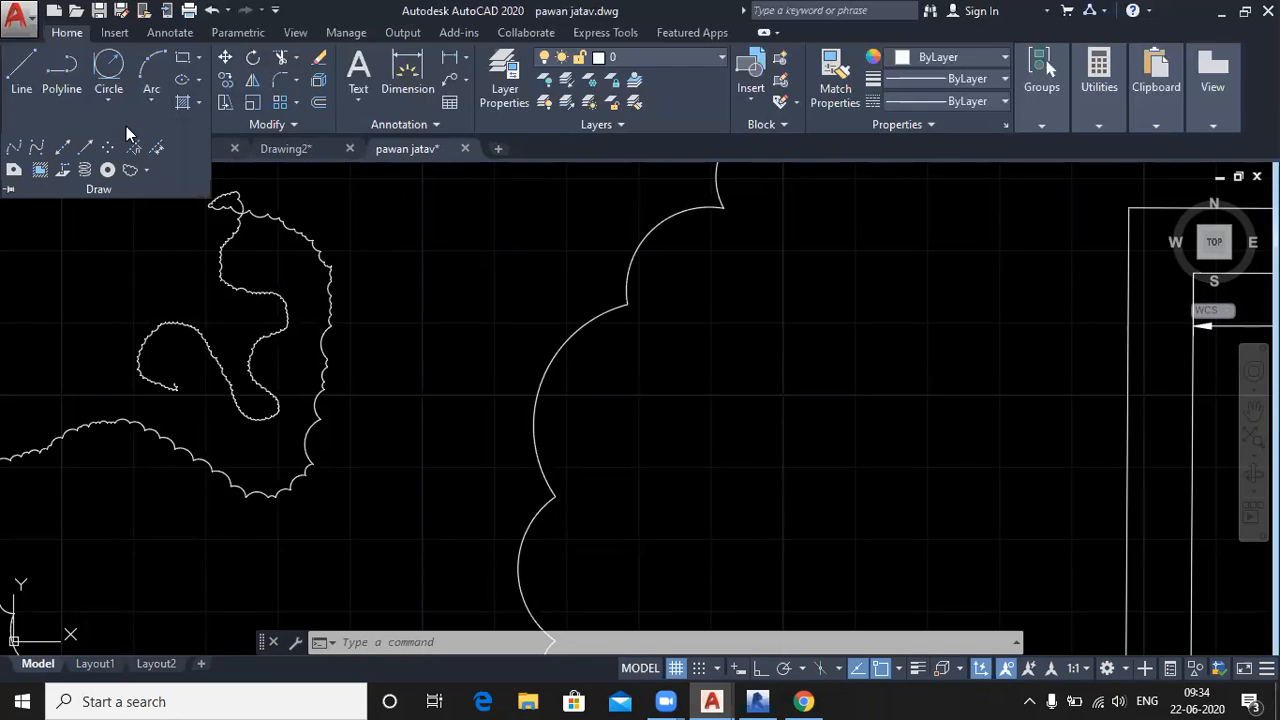
click(147, 172)
click(161, 202)
click(740, 287)
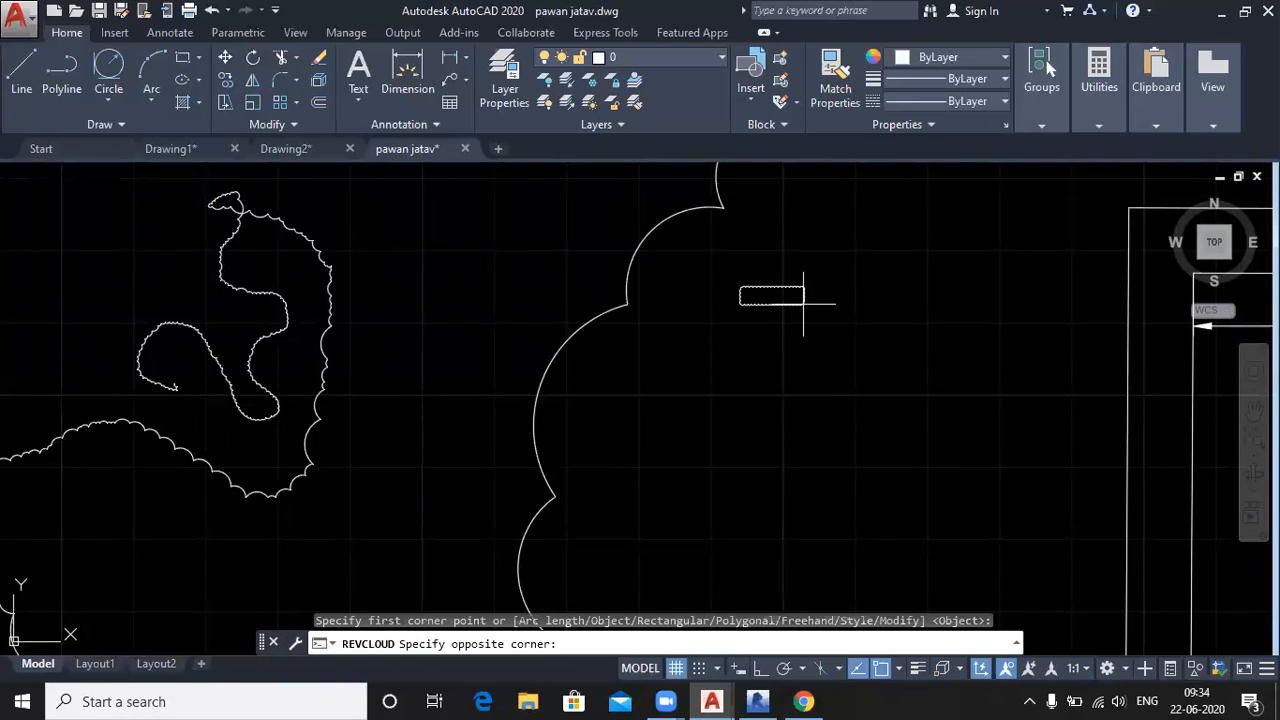
scroll(808, 294, up, 5)
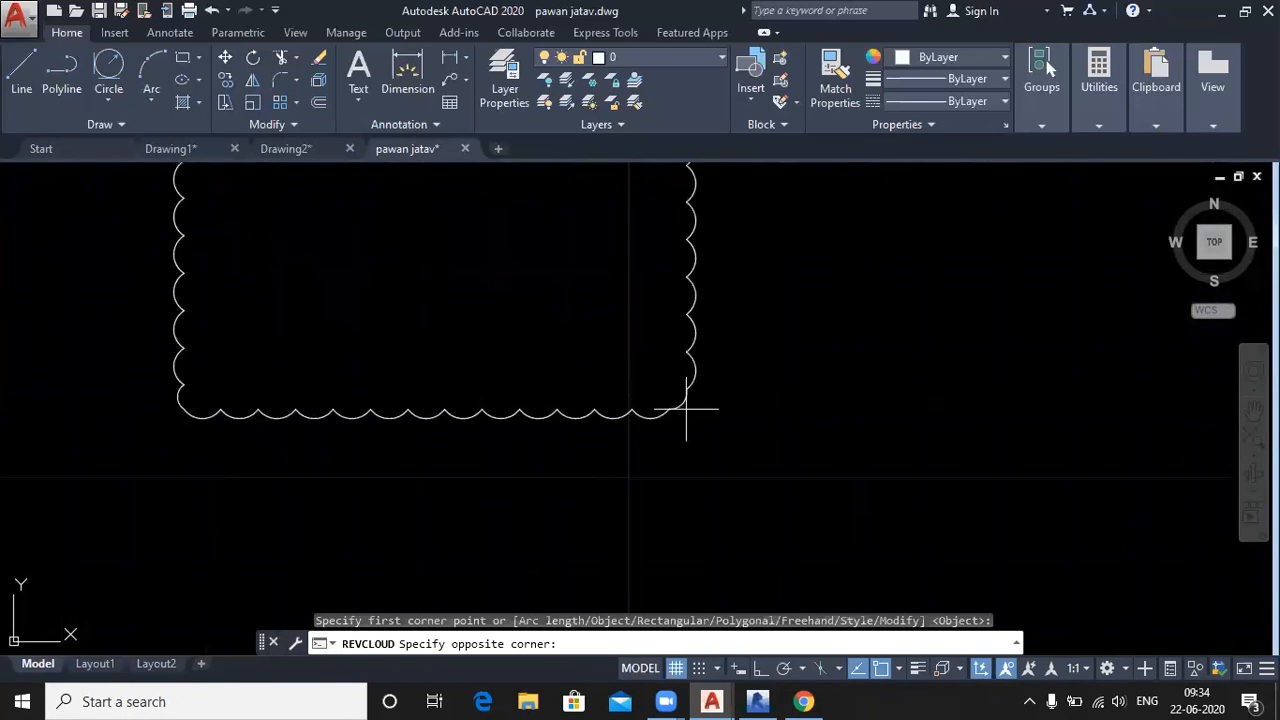
click(686, 409)
middle_drag(491, 334, 571, 471)
scroll(553, 430, up, 1)
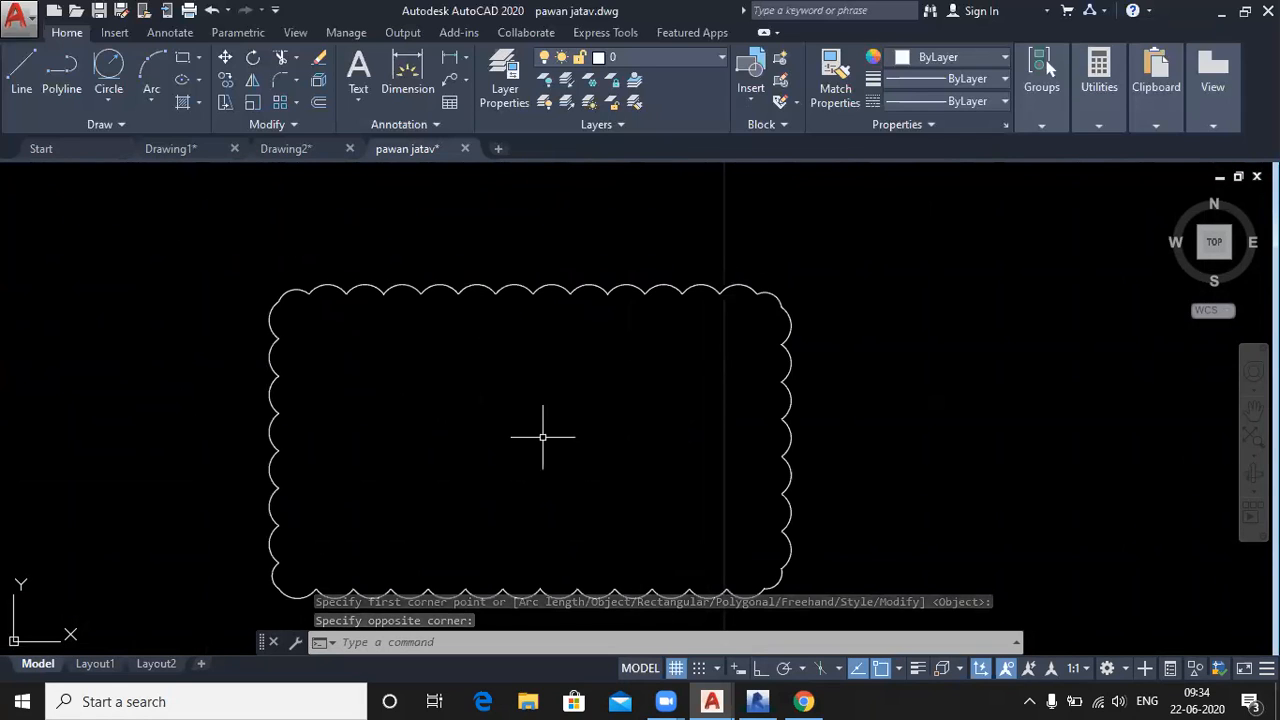
click(469, 285)
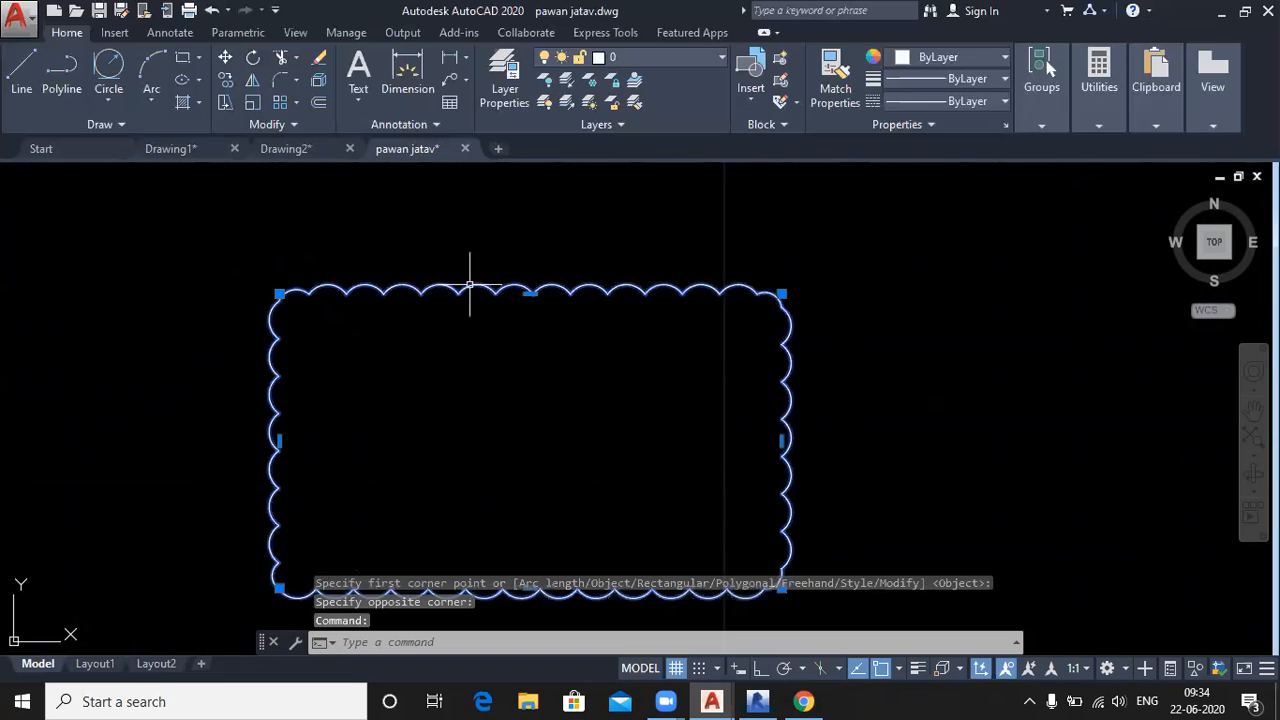
scroll(303, 311, up, 2)
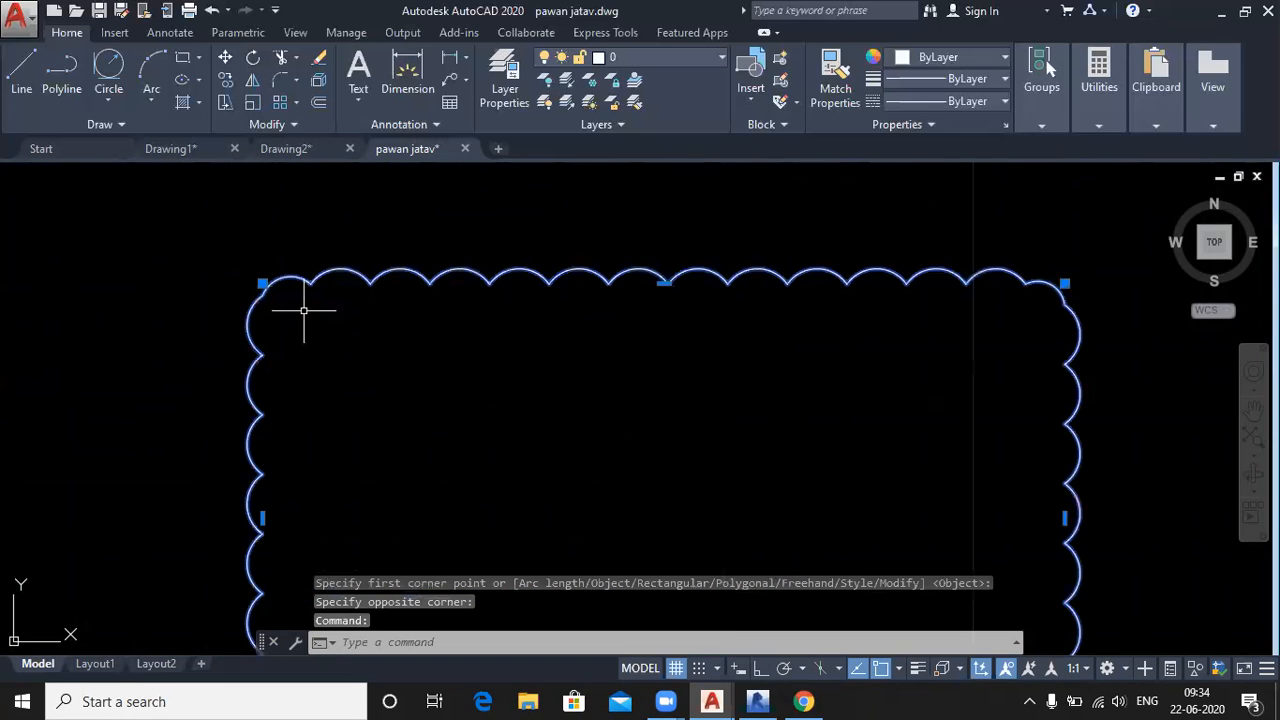
scroll(303, 311, down, 2)
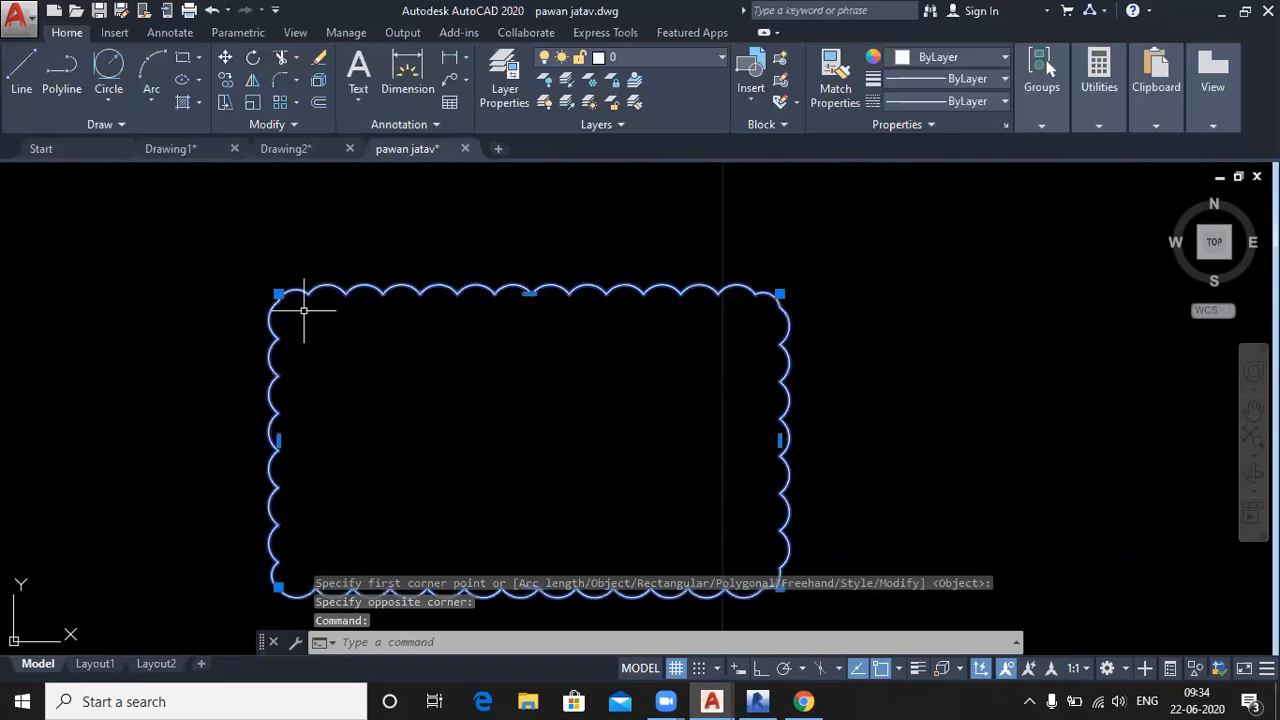
click(133, 126)
click(147, 170)
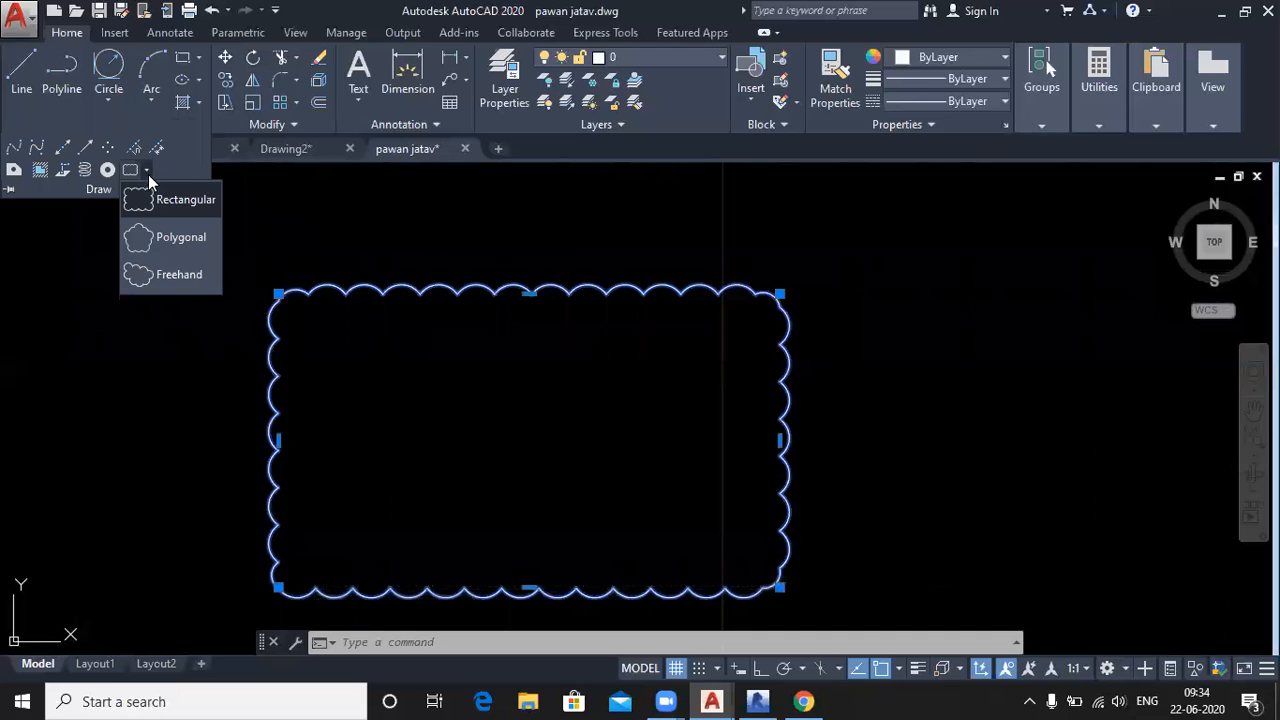
click(153, 196)
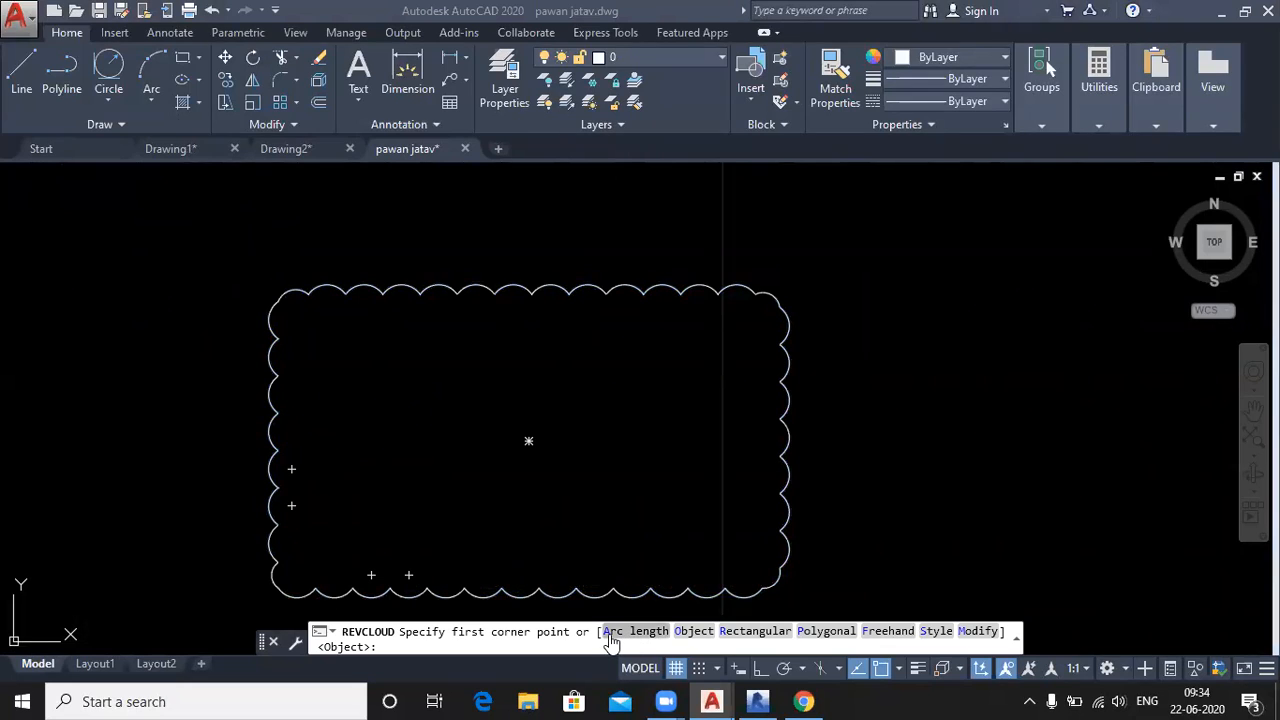
click(979, 631)
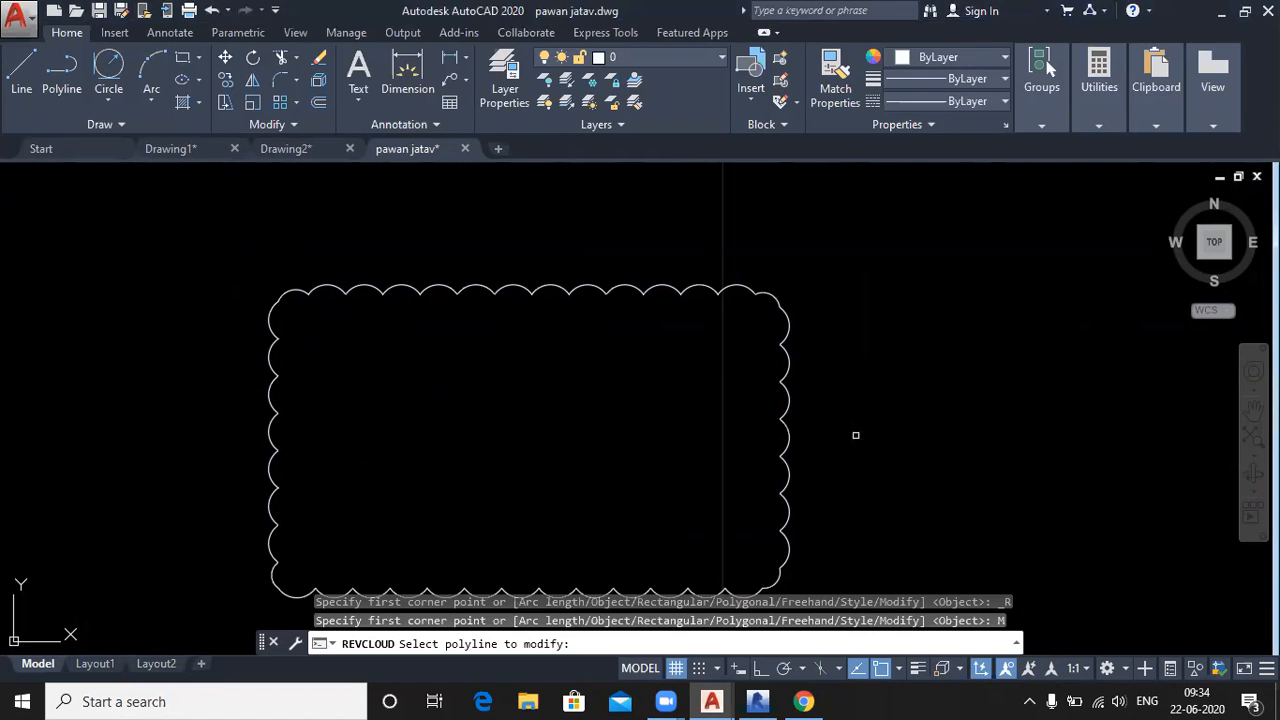
key(Escape)
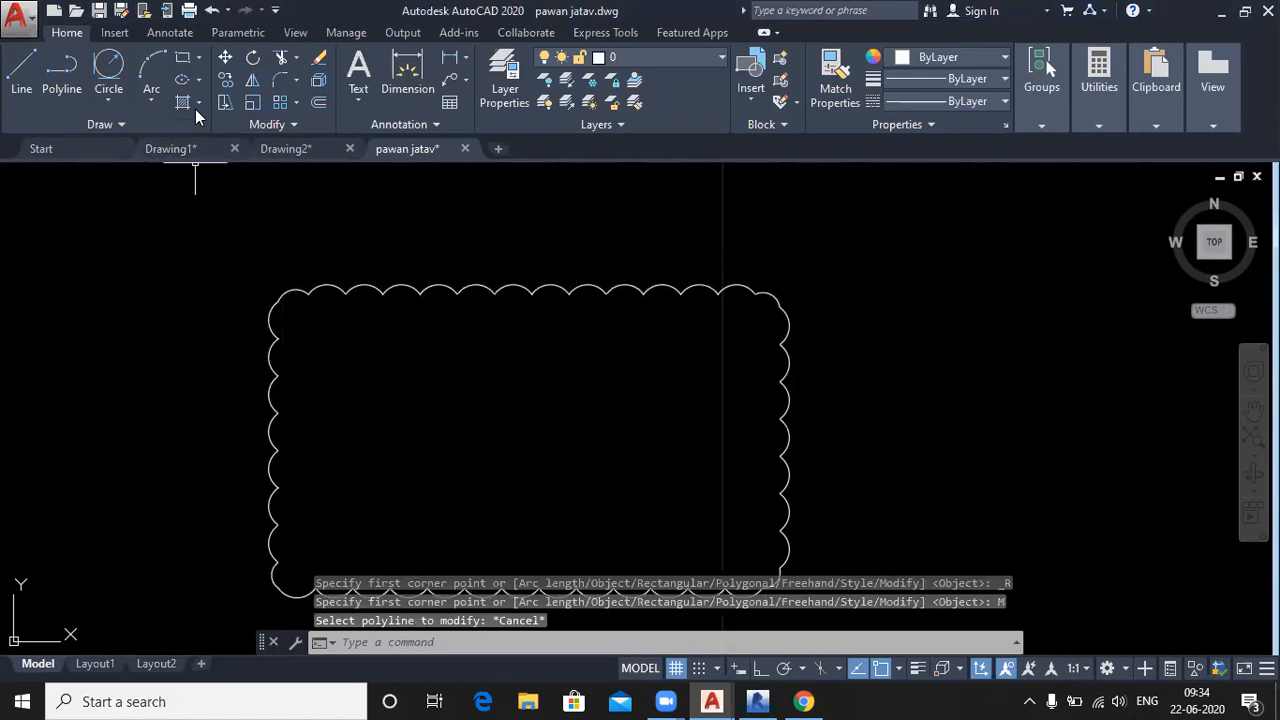
Draw a second, upright rectangular revision cloud to the right of the existing rectangular cloud
click(139, 126)
click(146, 169)
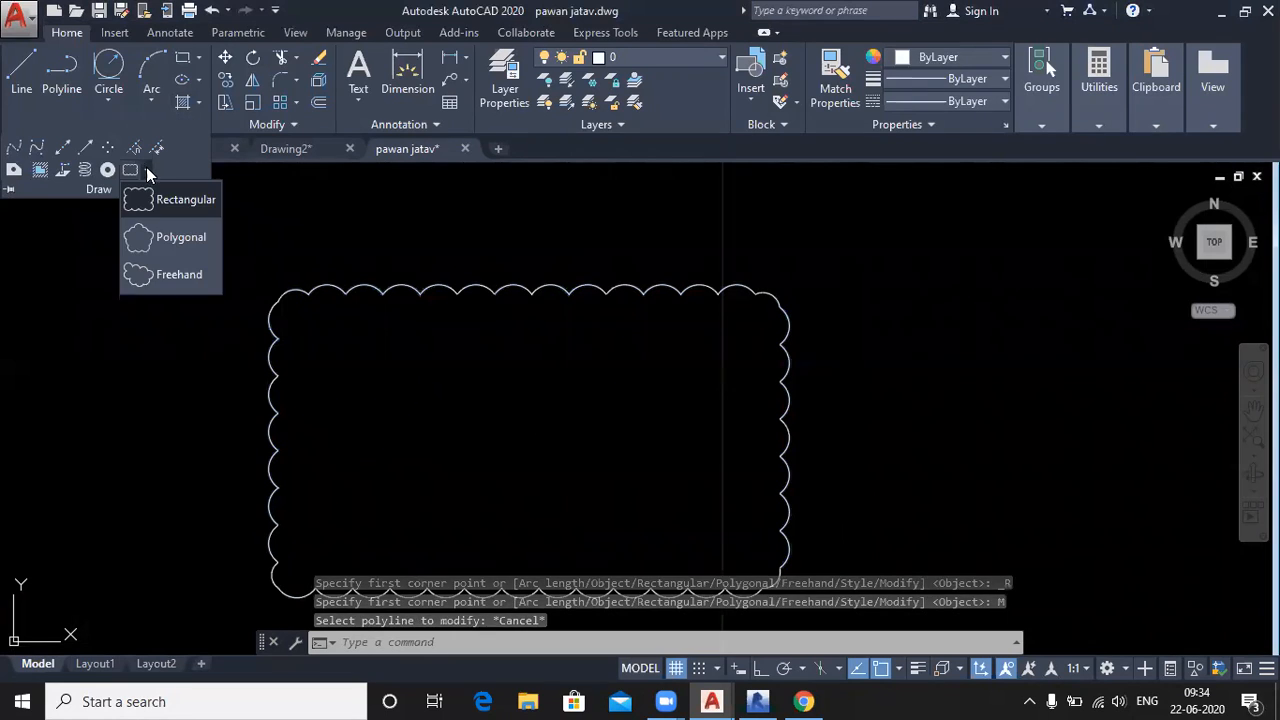
click(174, 202)
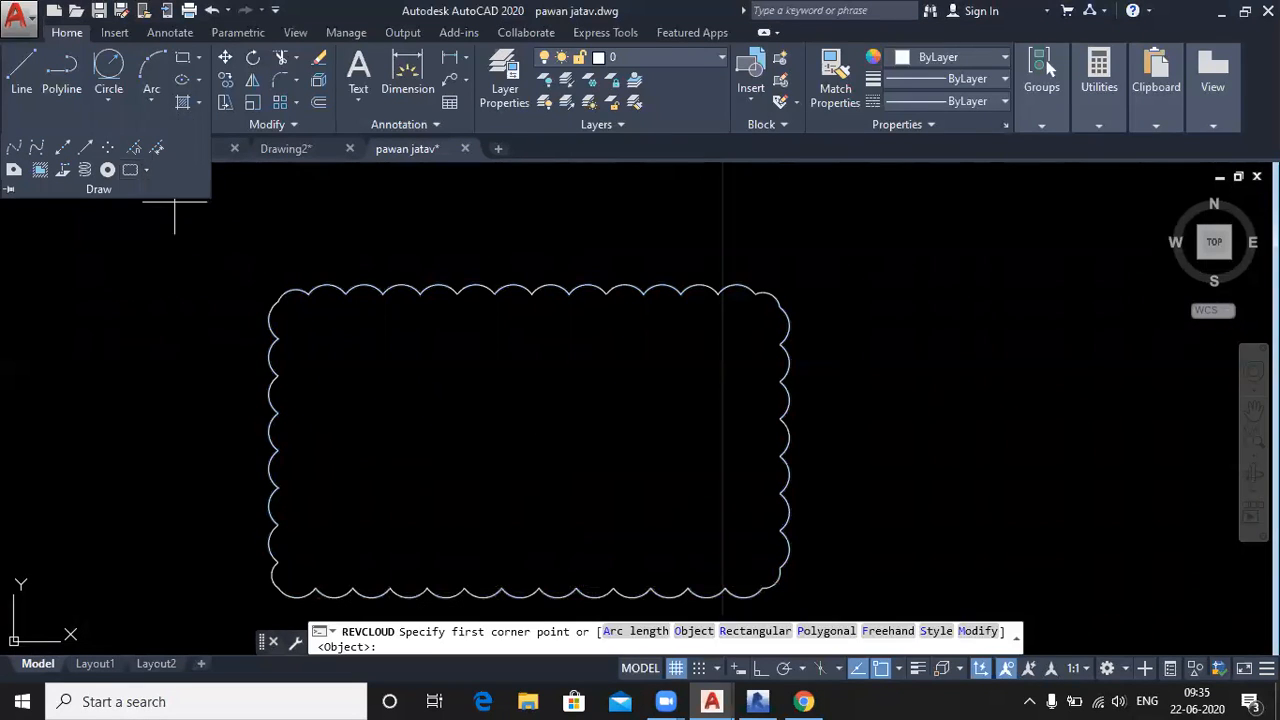
click(1016, 431)
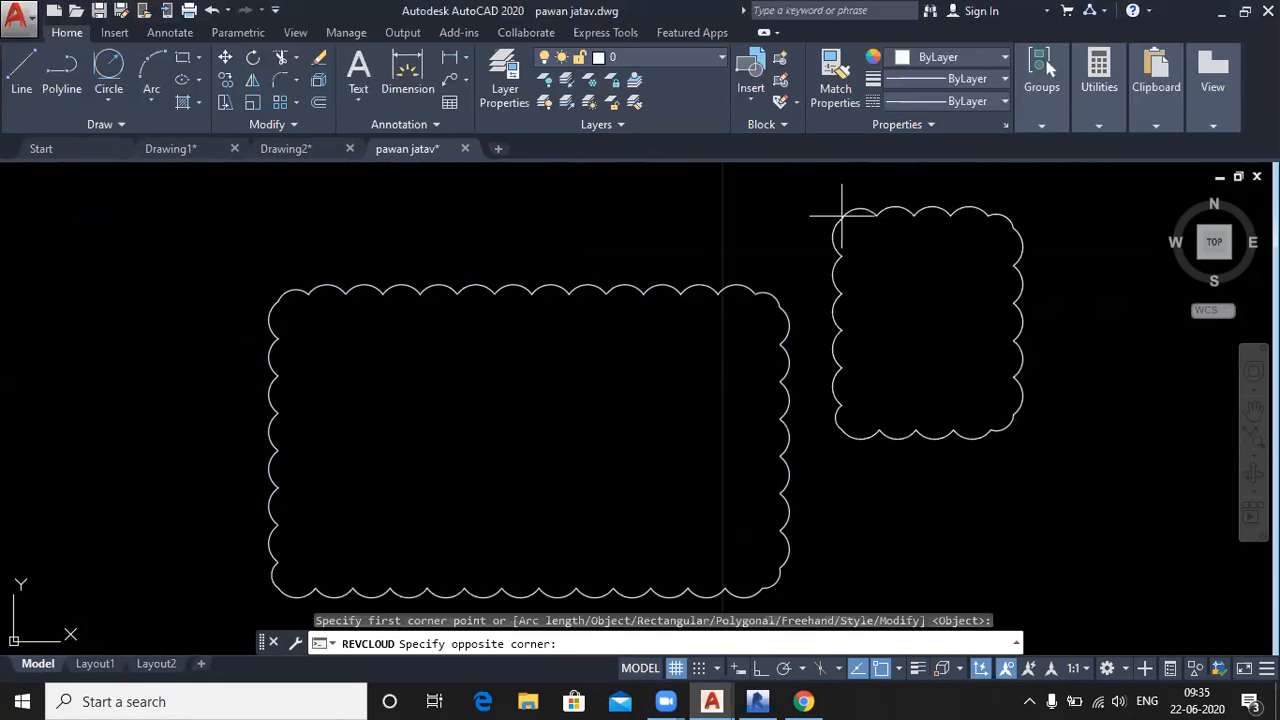
click(841, 214)
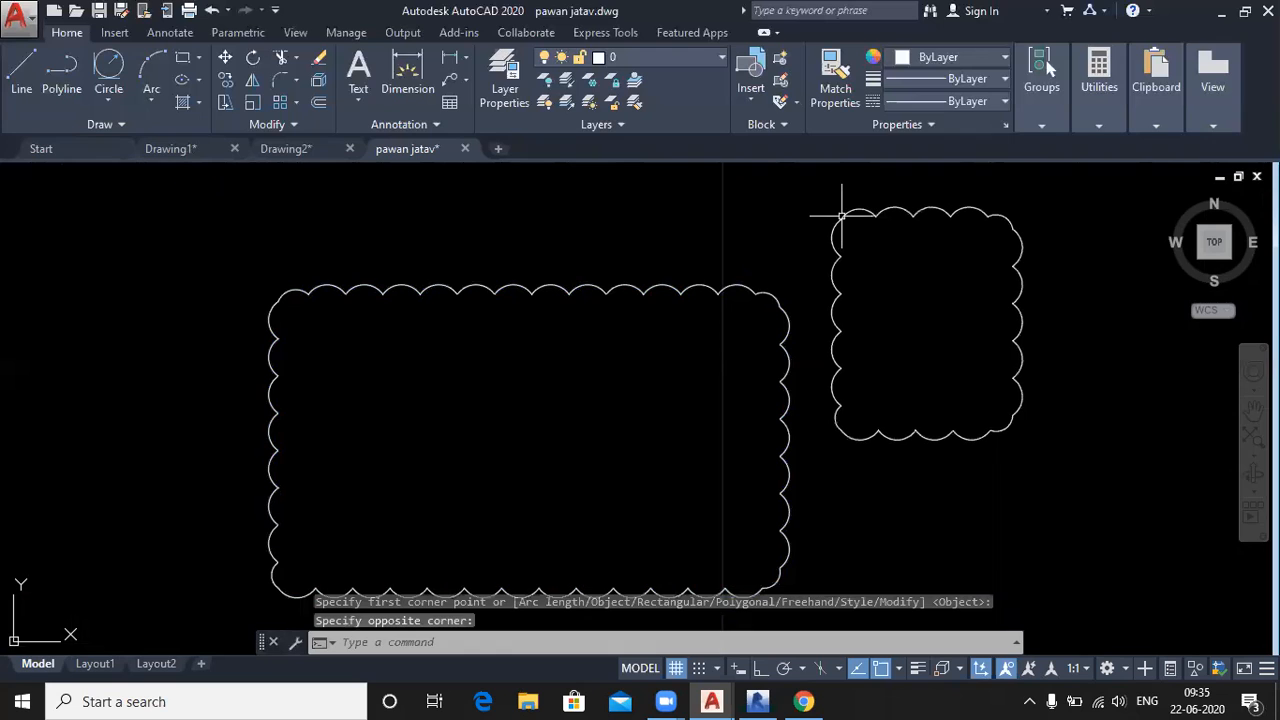
Select the upright rectangular revision cloud and stretch its right edge slightly outward by the midpoint grip
click(924, 213)
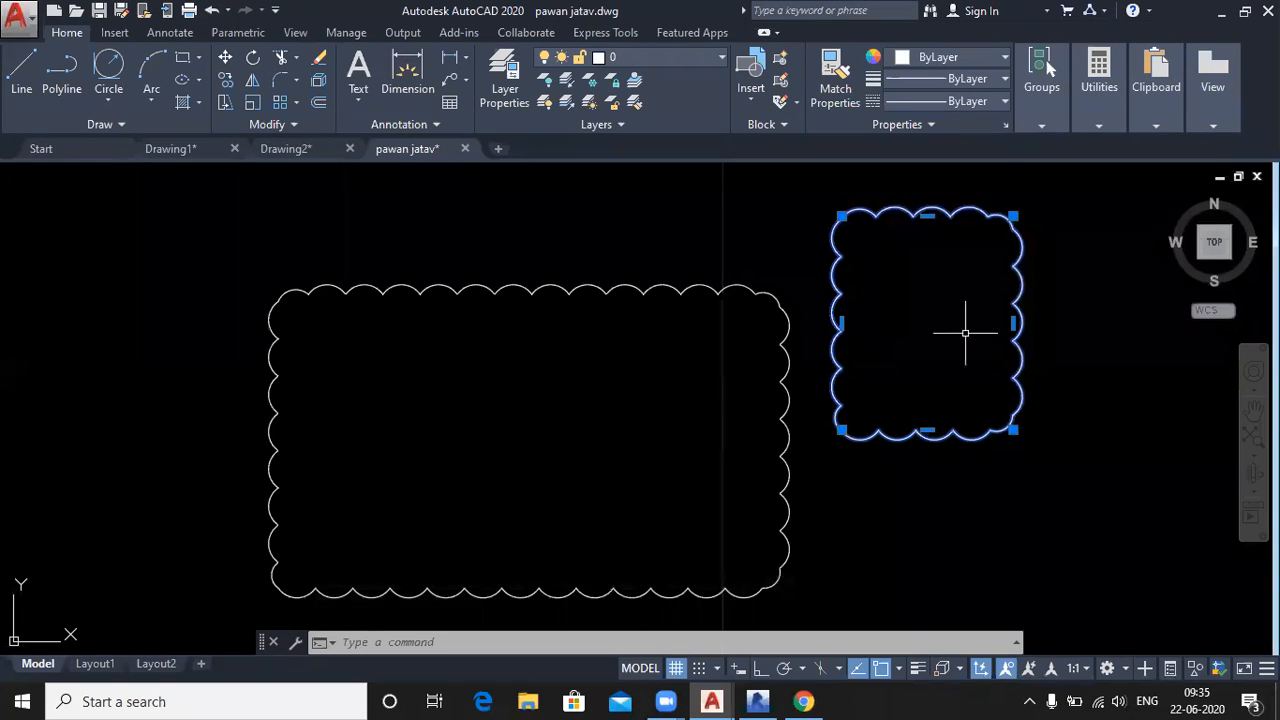
scroll(1004, 325, up, 4)
click(999, 331)
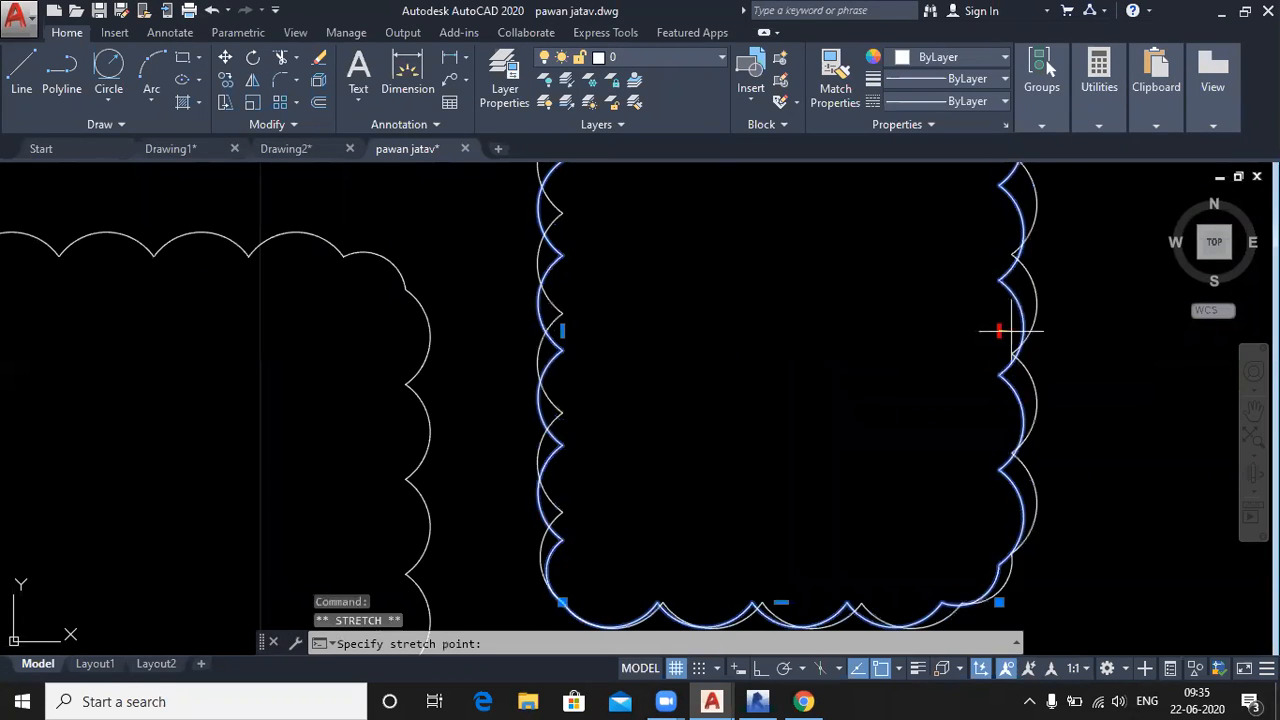
click(1030, 329)
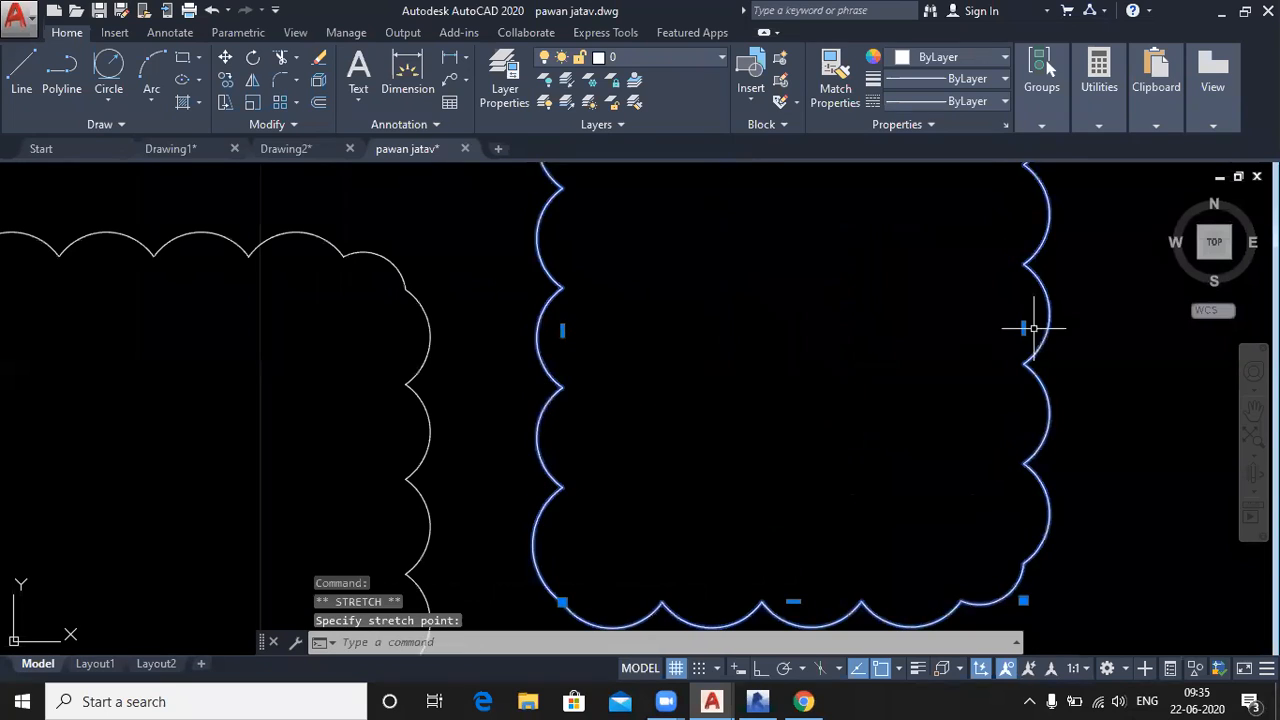
scroll(945, 337, down, 2)
middle_drag(866, 412, 872, 544)
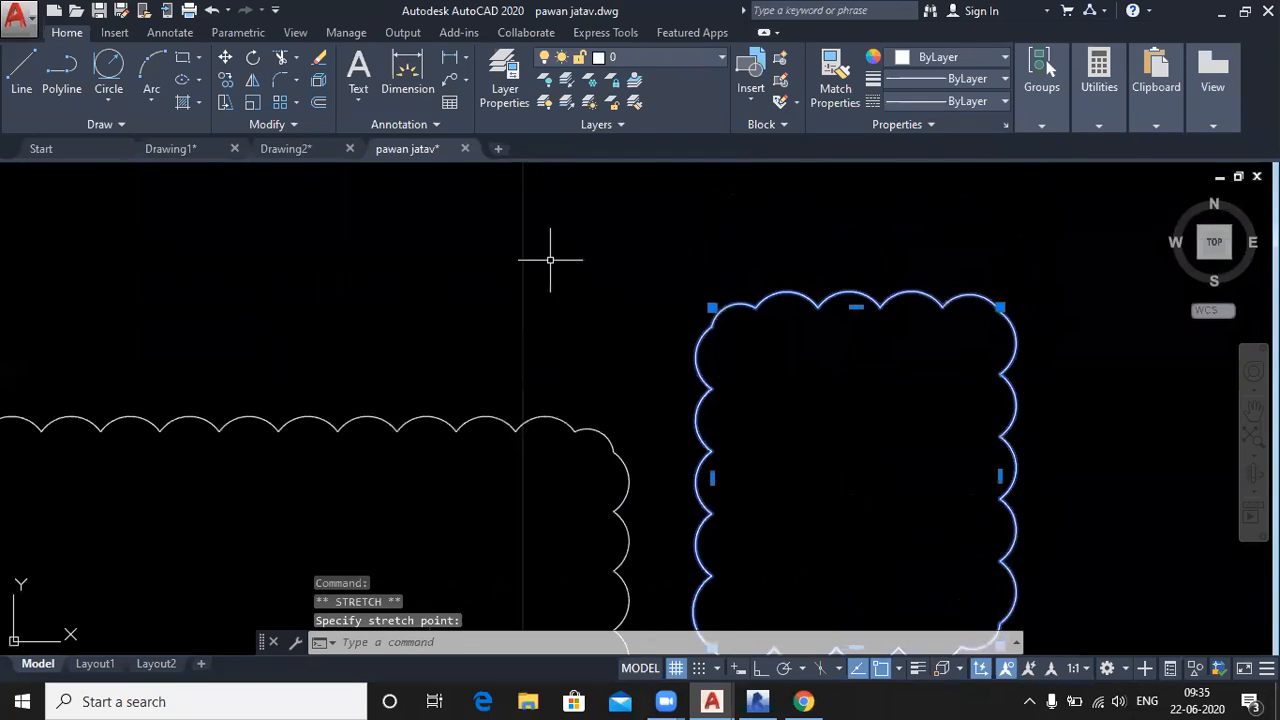
click(174, 131)
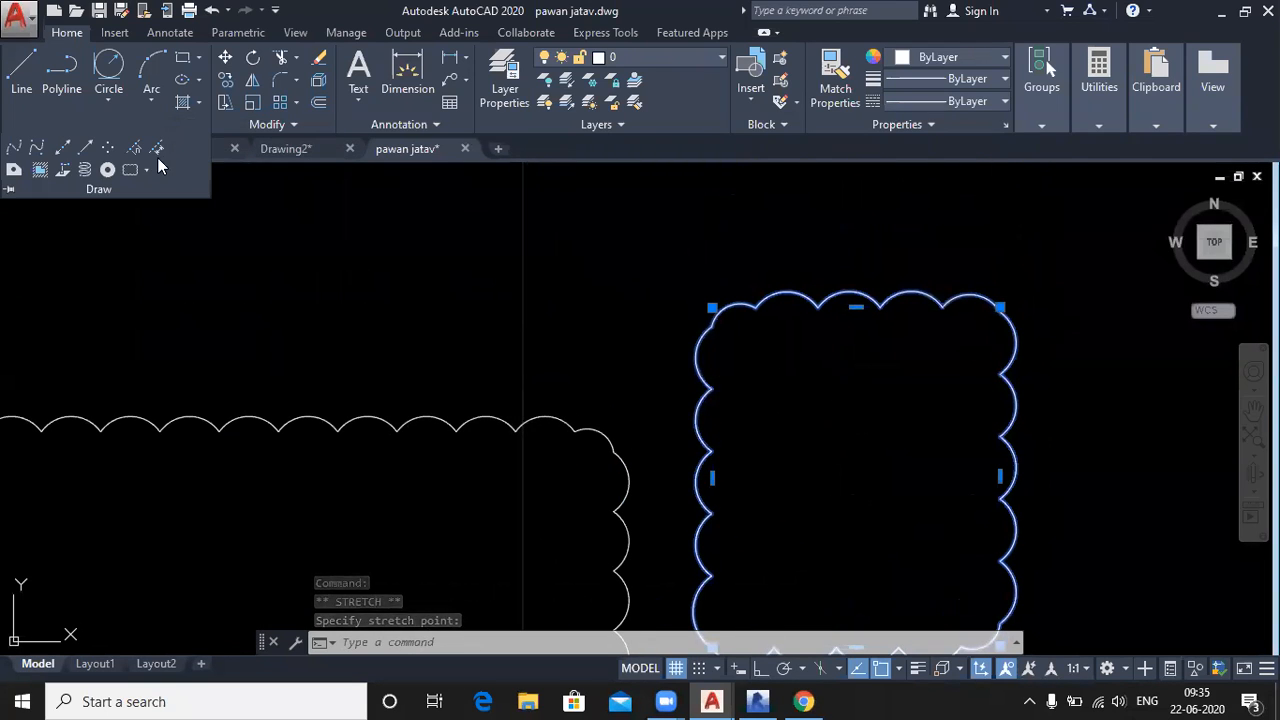
click(132, 170)
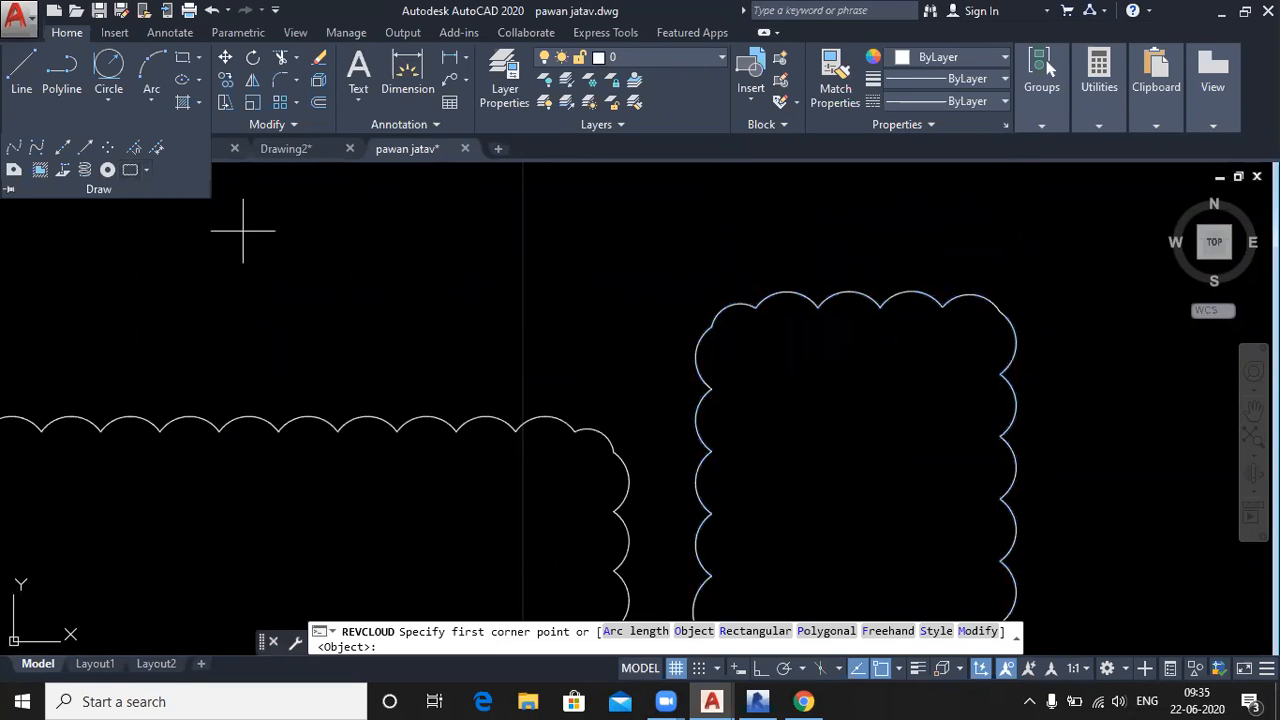
click(400, 298)
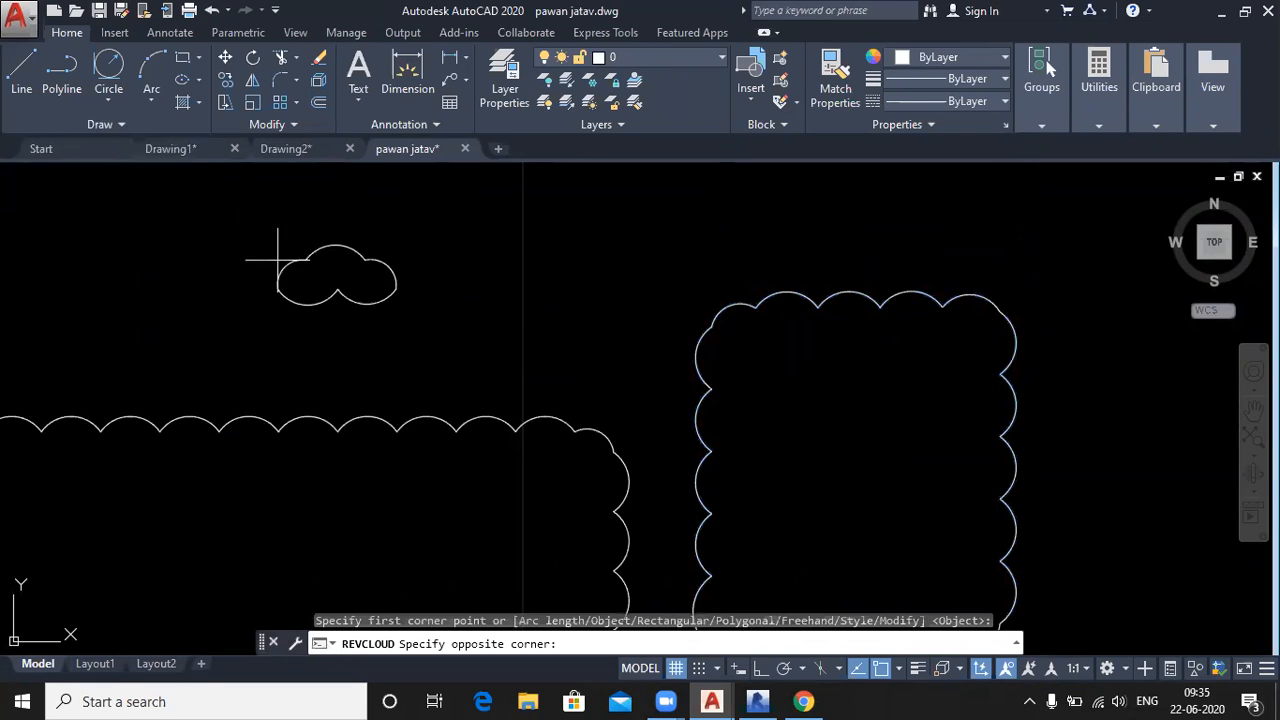
Draw a small closed freehand revision cloud just above the wide rectangular cloud
click(135, 129)
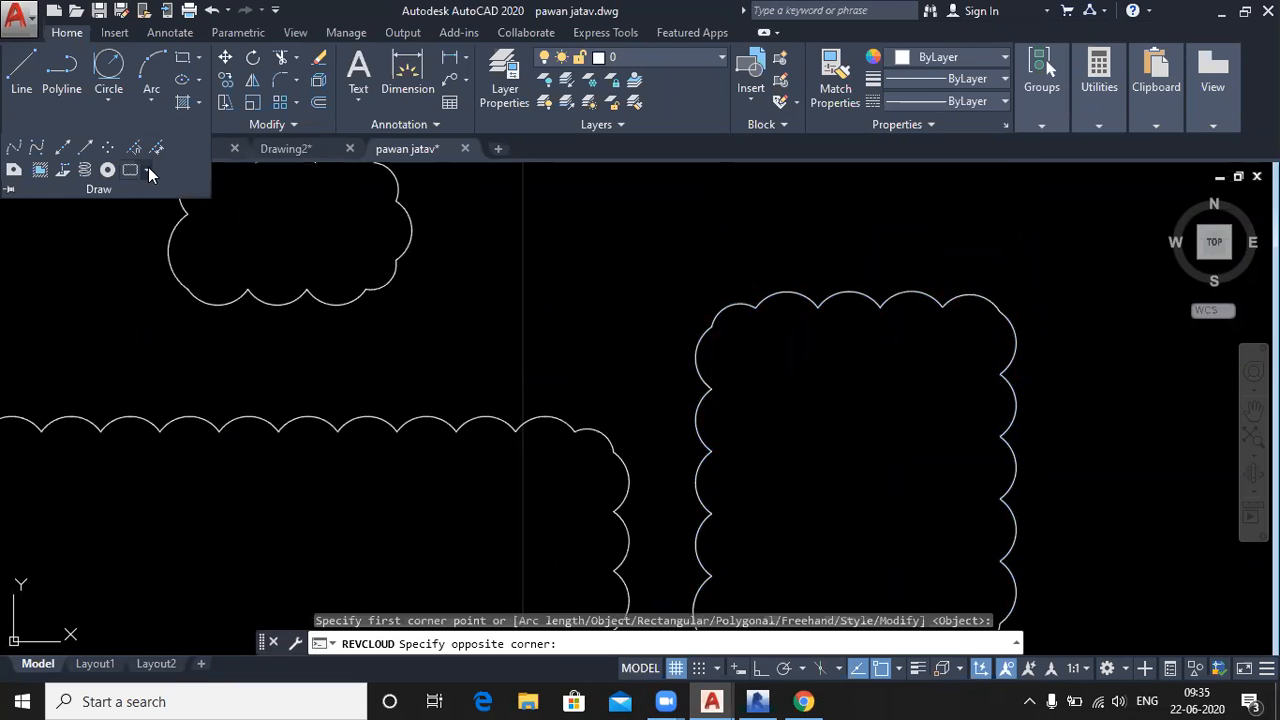
click(148, 170)
click(162, 276)
click(368, 254)
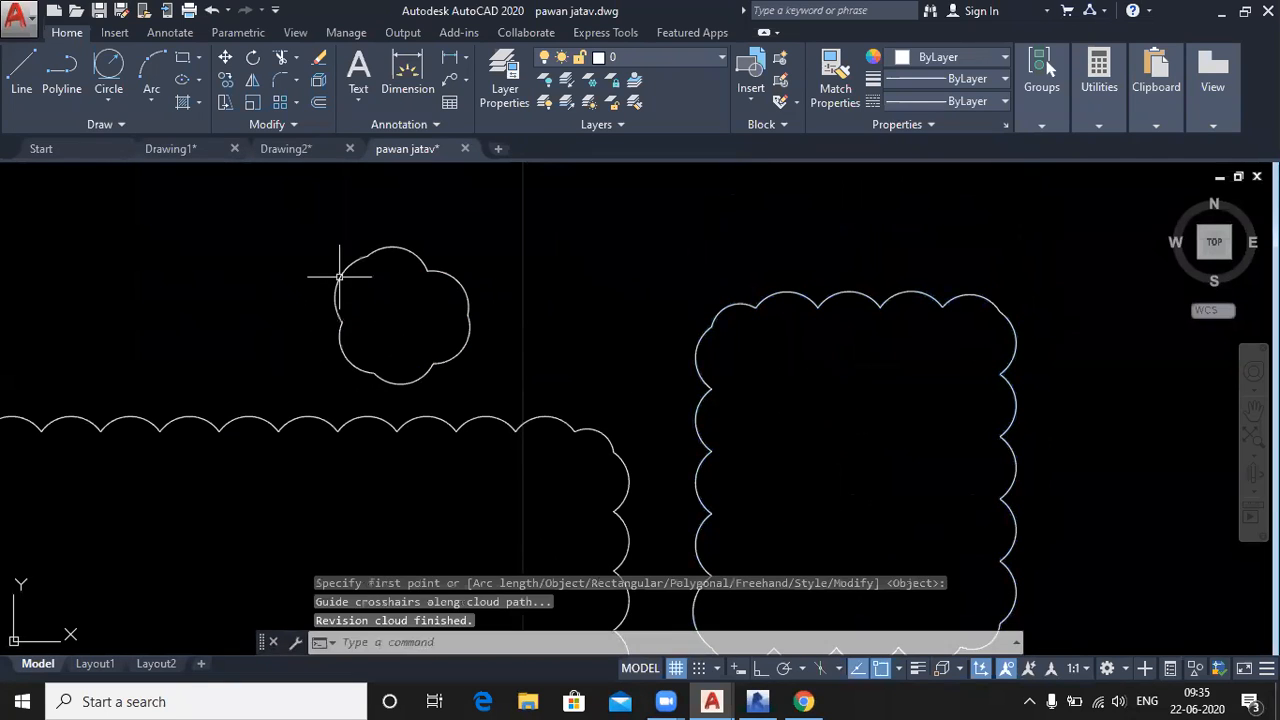
click(345, 260)
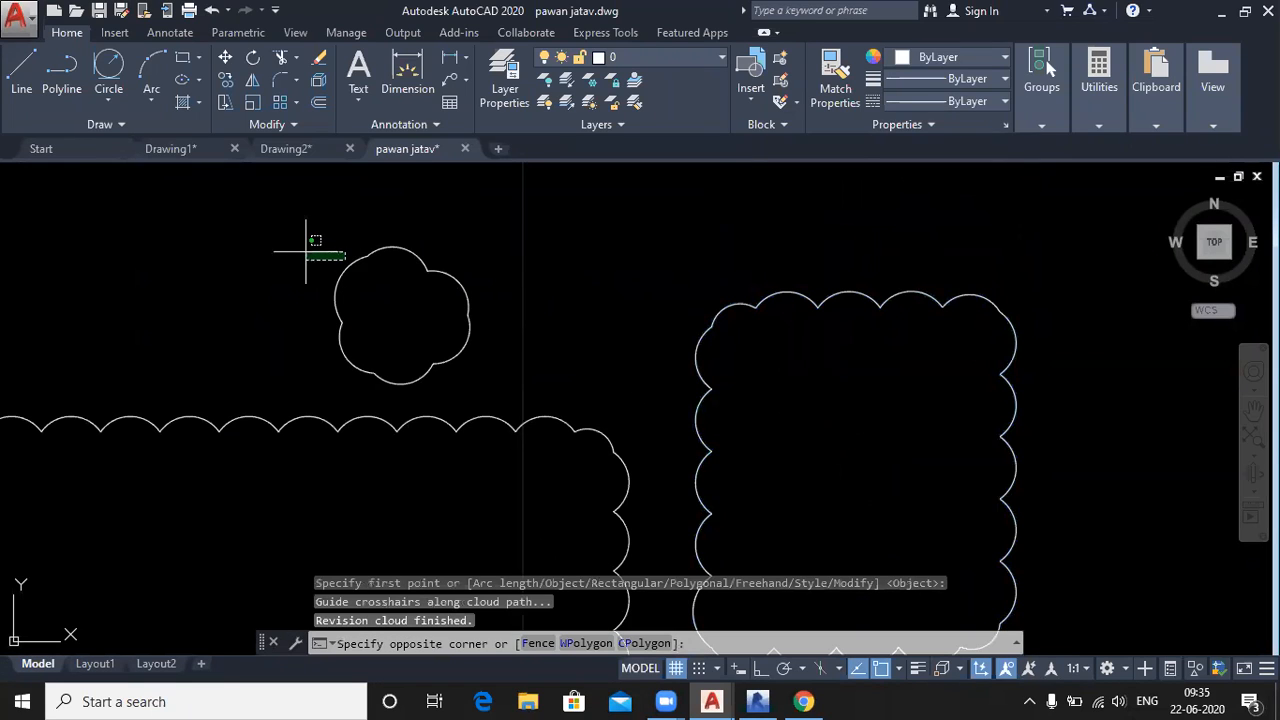
click(266, 243)
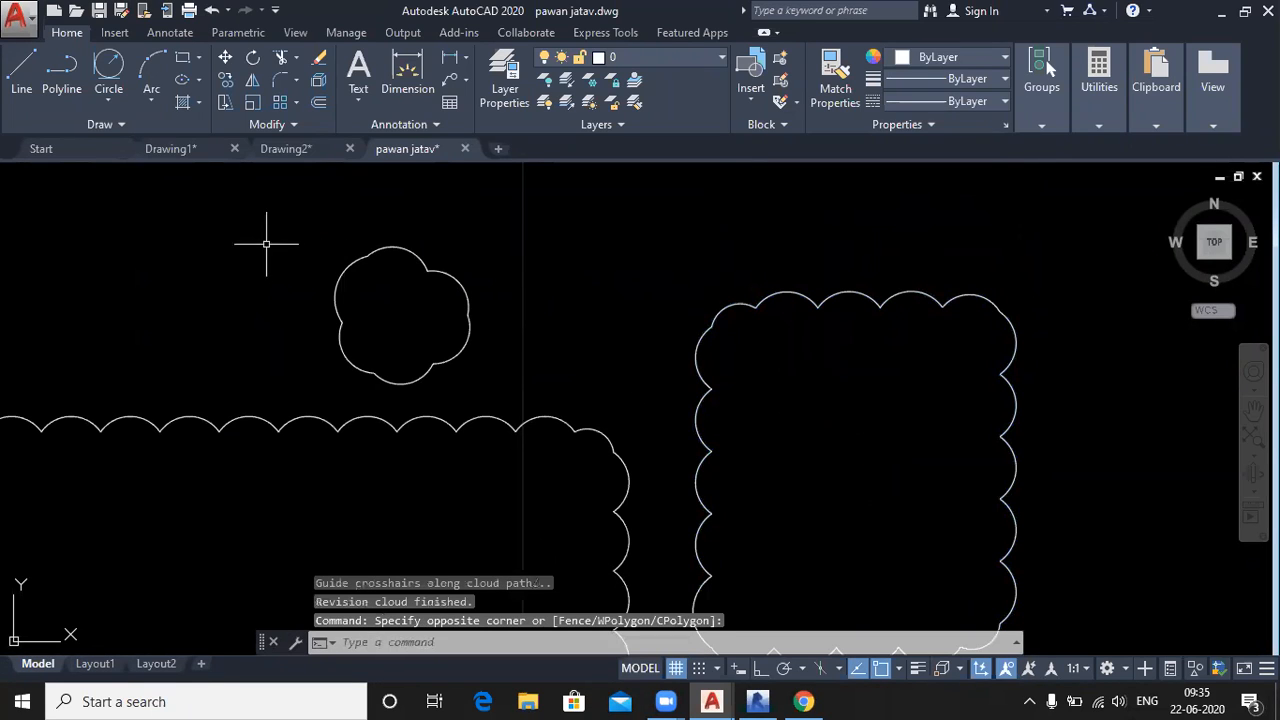
Draw another small freehand revision cloud beside the round one, reversing its arcs to point inward
click(122, 126)
click(120, 170)
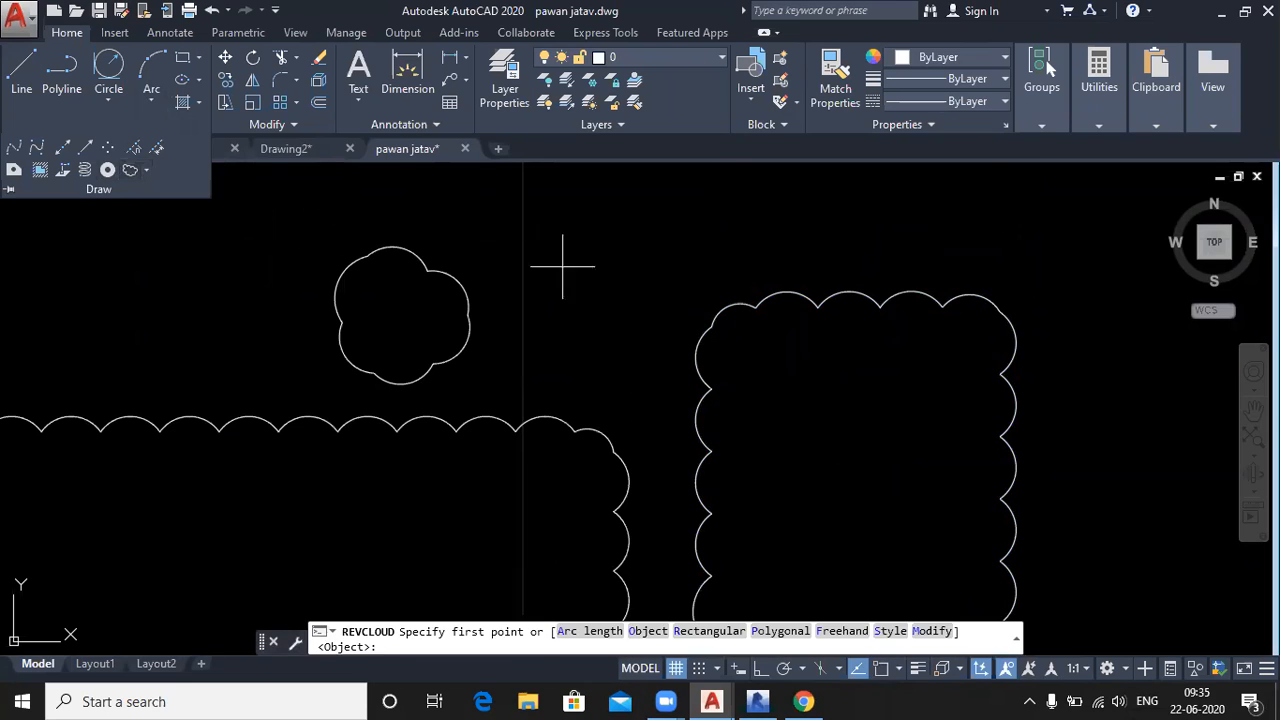
click(565, 268)
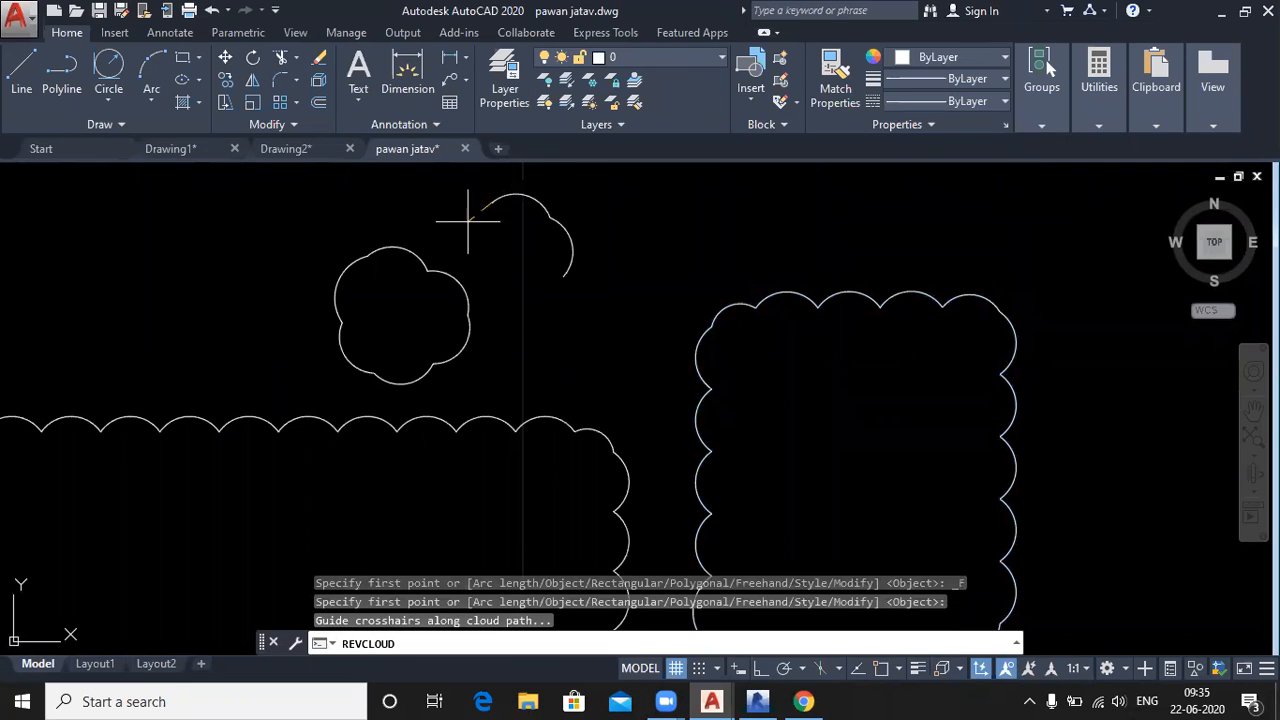
click(575, 340)
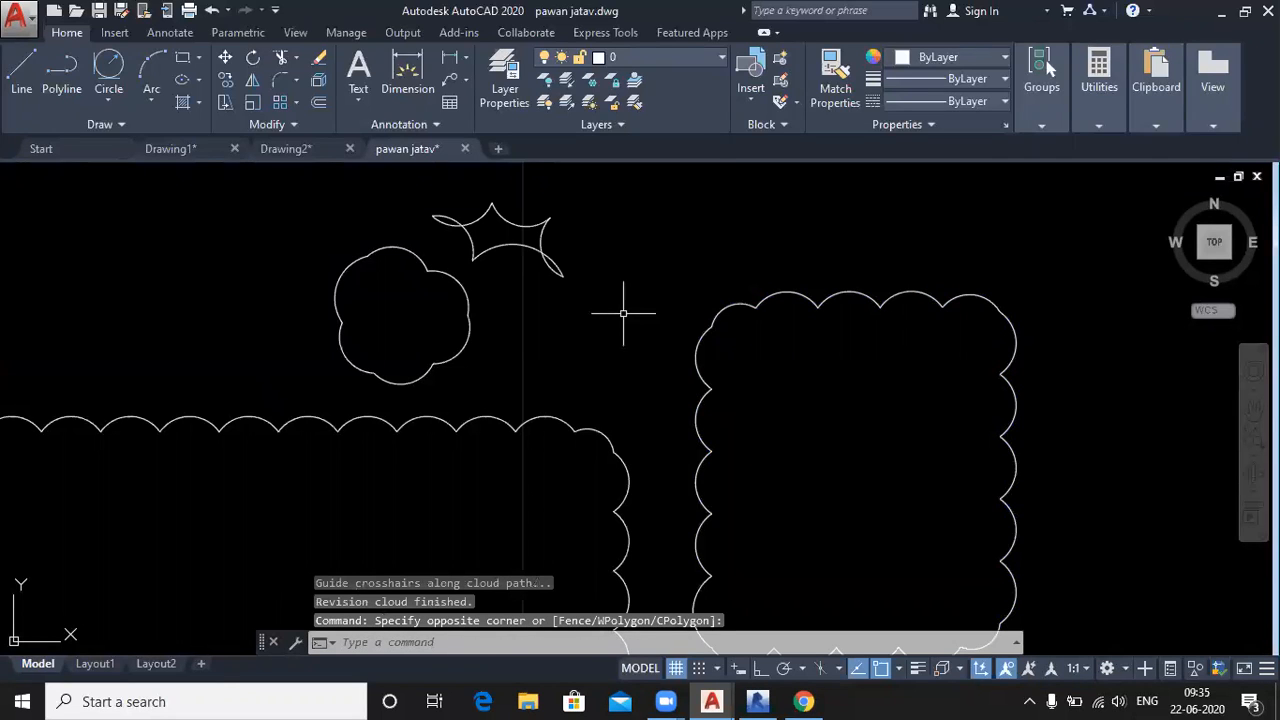
Look up the Wipeout tool's description and illustrated example
scroll(594, 299, down, 2)
scroll(594, 300, down, 4)
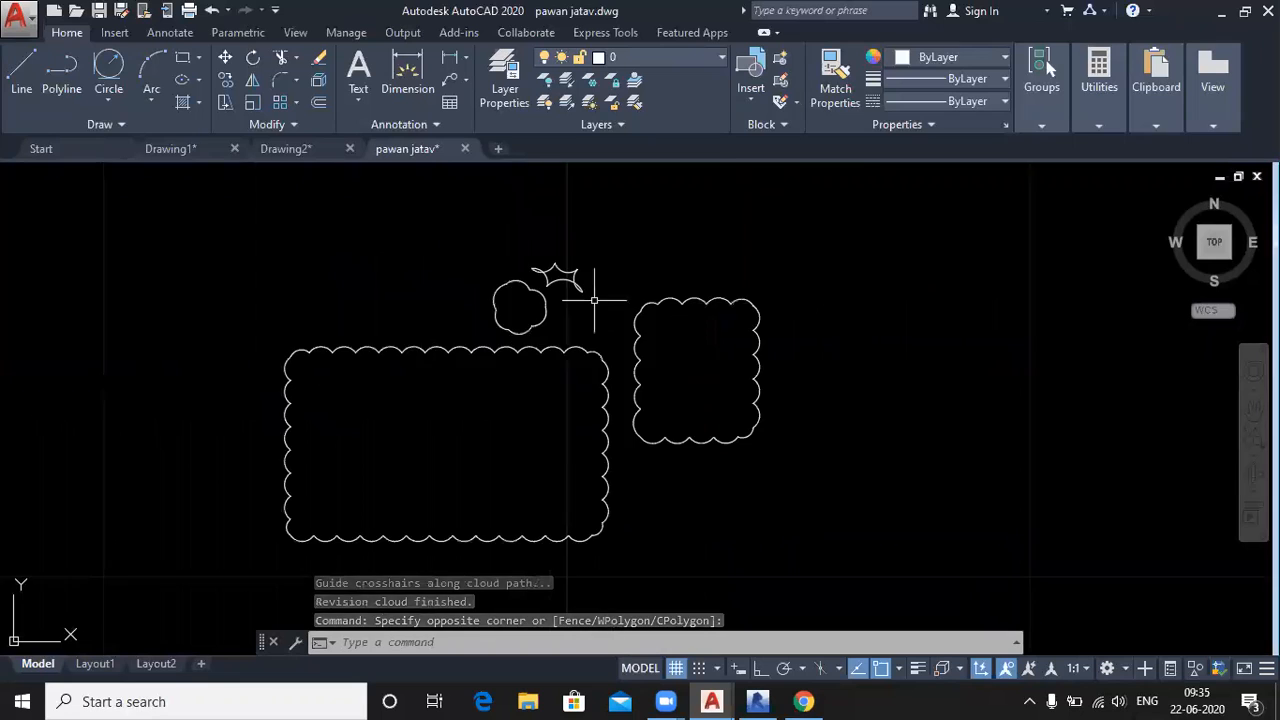
middle_drag(506, 406, 600, 417)
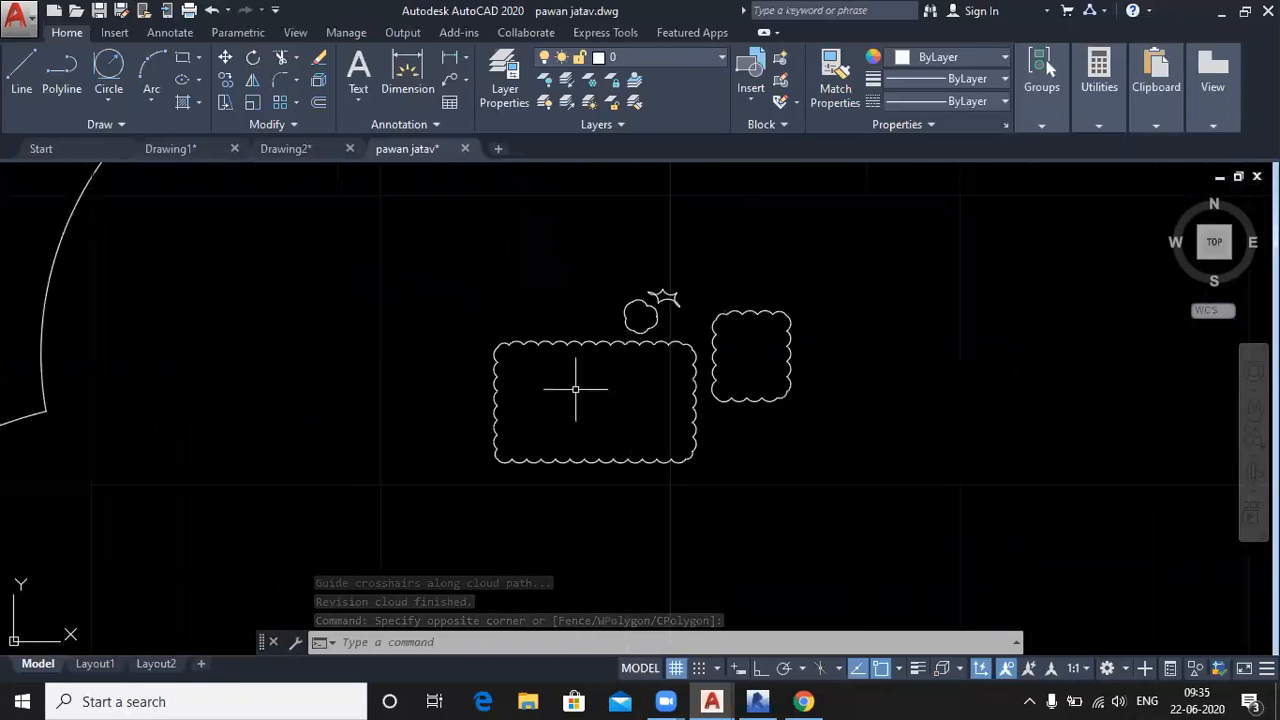
click(135, 122)
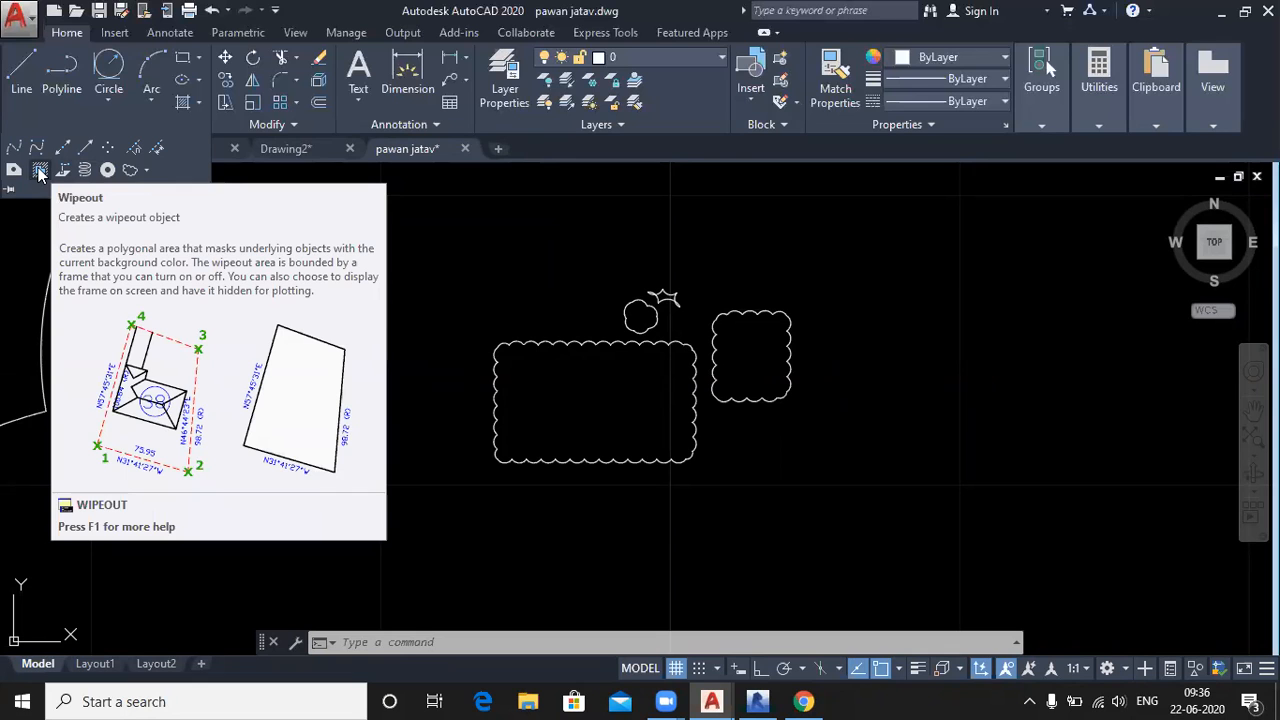
Erase the large freehand revision cloud around the room corner
scroll(397, 332, down, 2)
scroll(397, 332, up, 5)
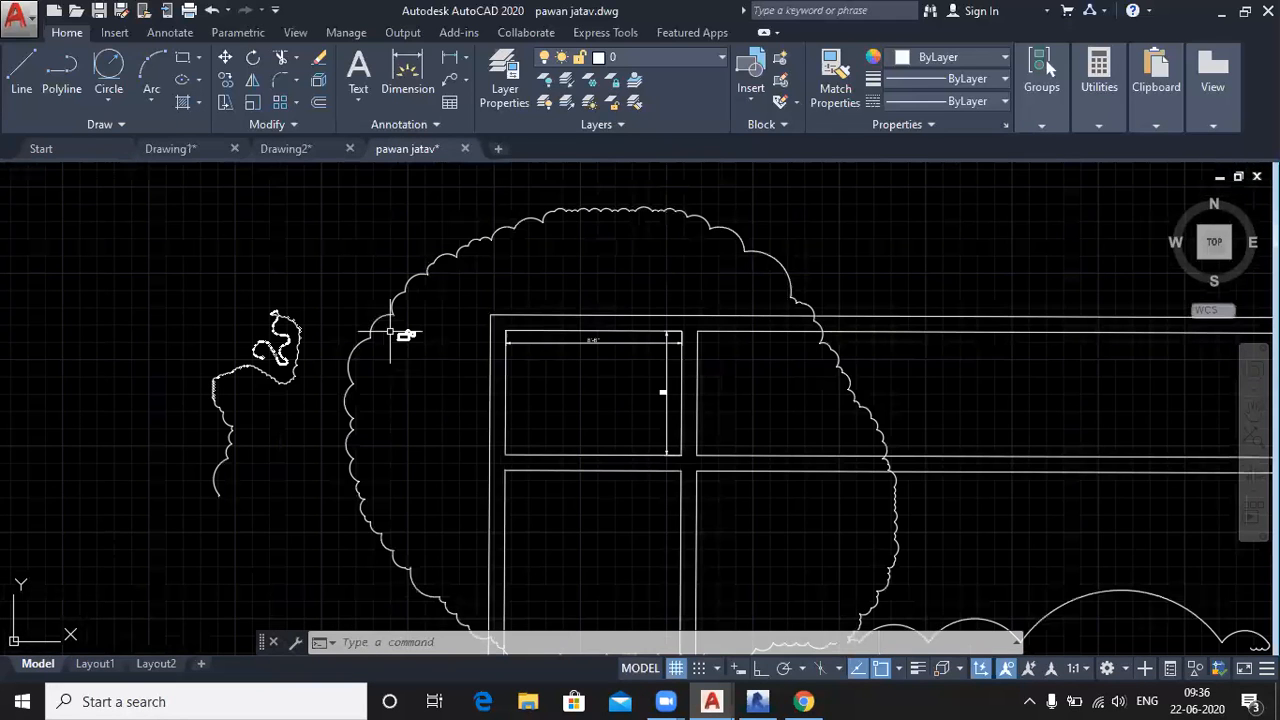
scroll(401, 333, down, 3)
click(646, 507)
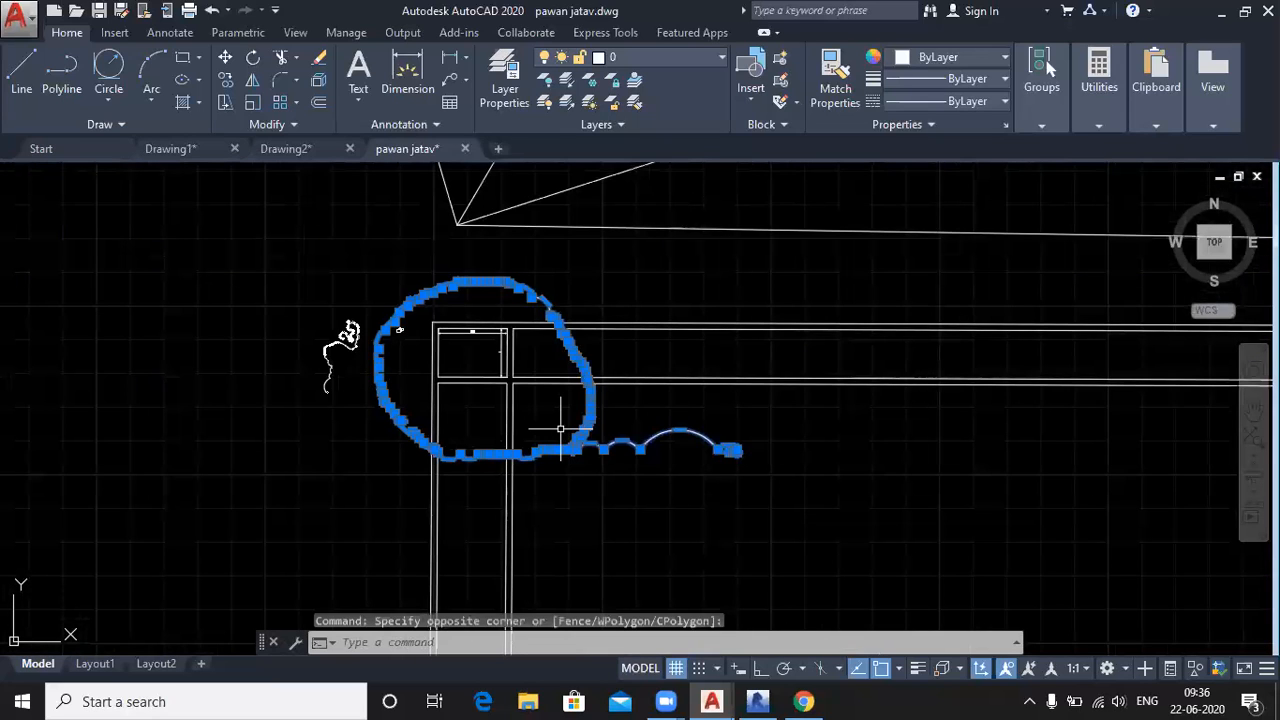
click(560, 428)
key(Delete)
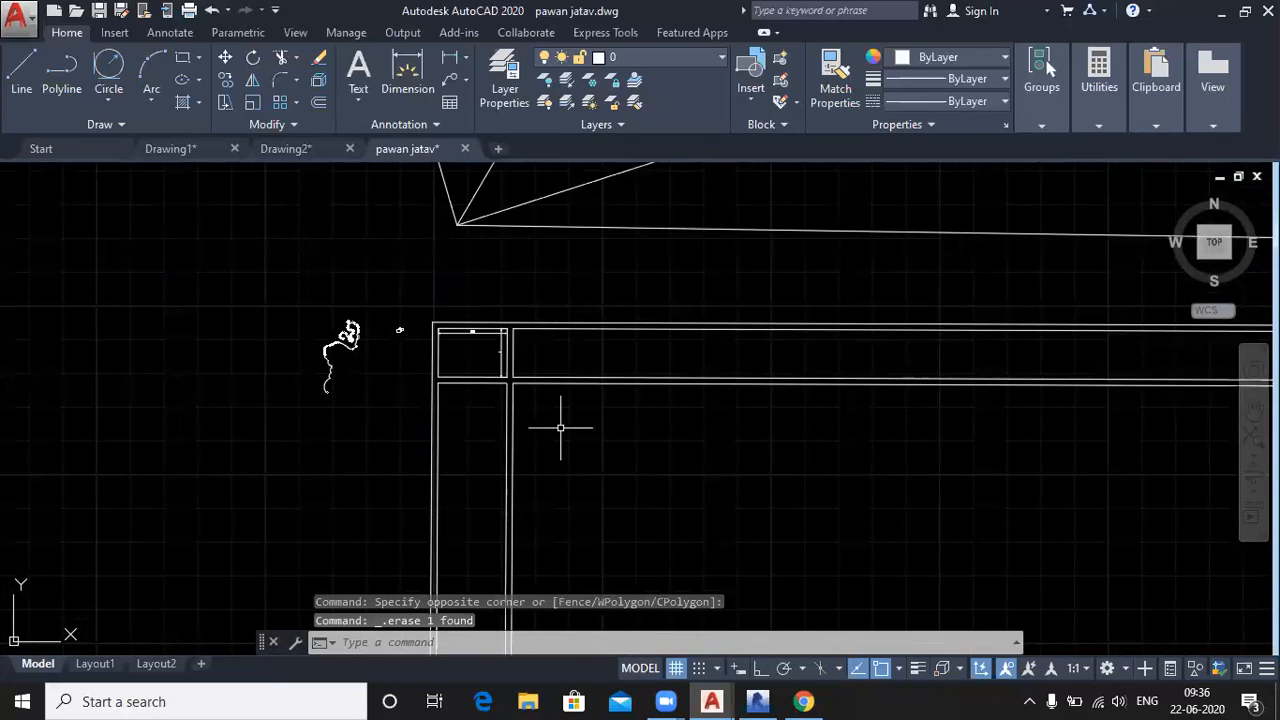
Erase the winding freehand cloud and the group of small revision clouds outside the room's left wall
click(271, 270)
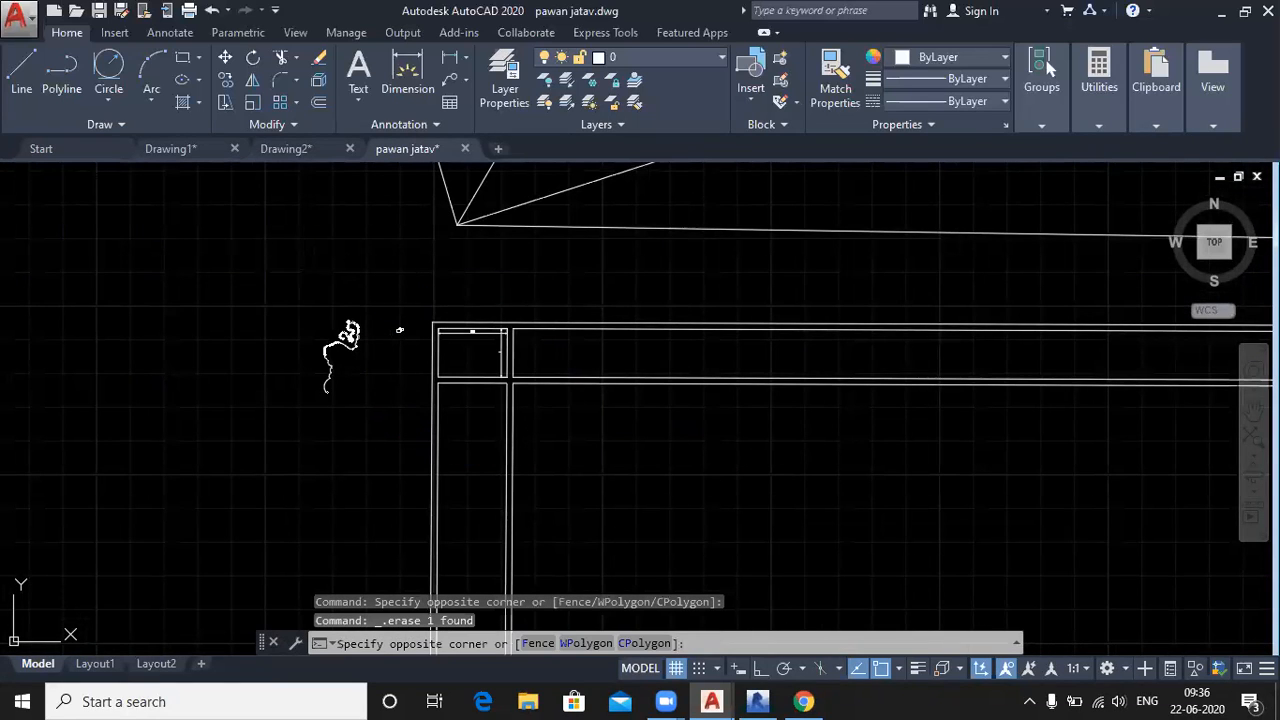
click(411, 445)
key(Delete)
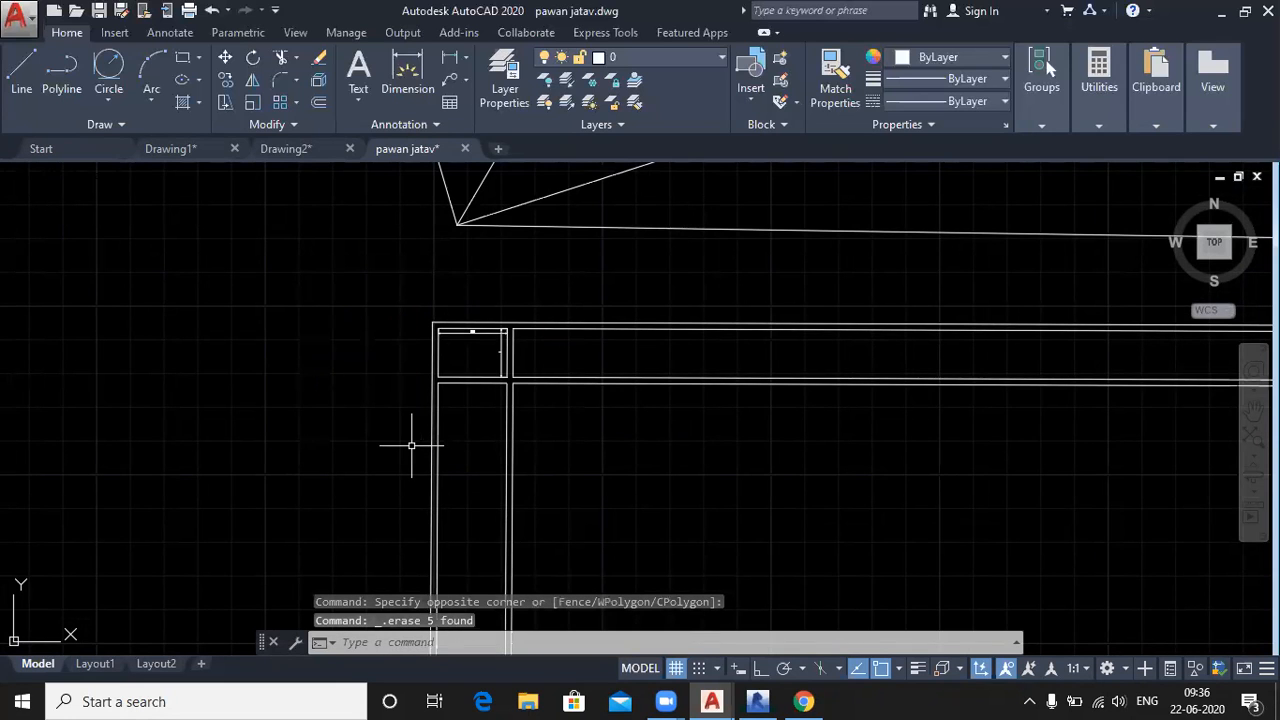
Erase the rays and the row of small donuts above the room corner
scroll(571, 389, down, 4)
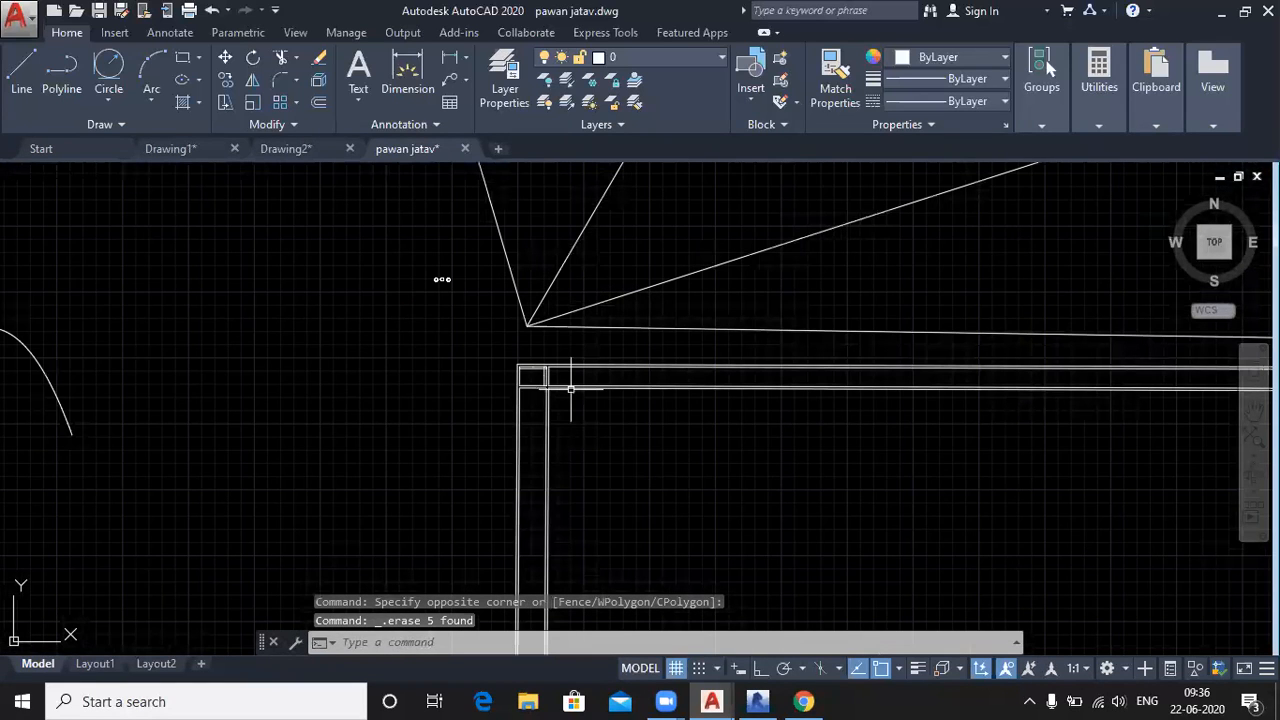
click(604, 333)
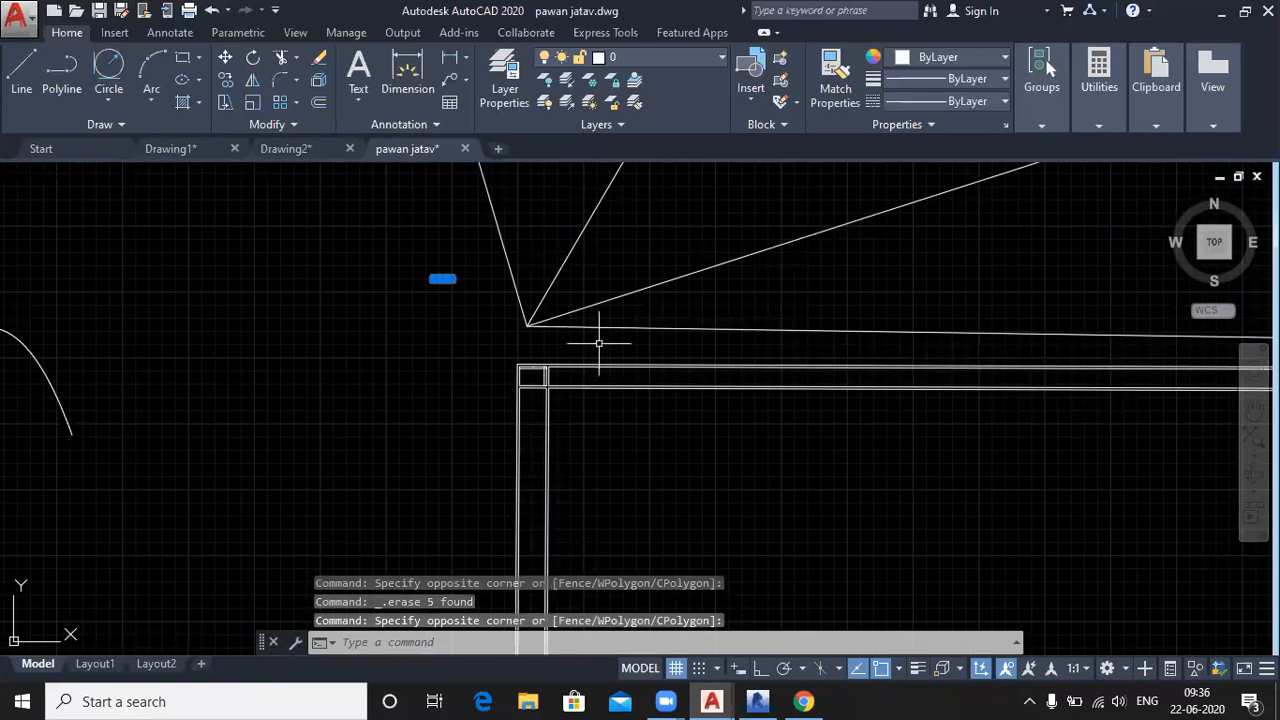
click(511, 263)
key(Delete)
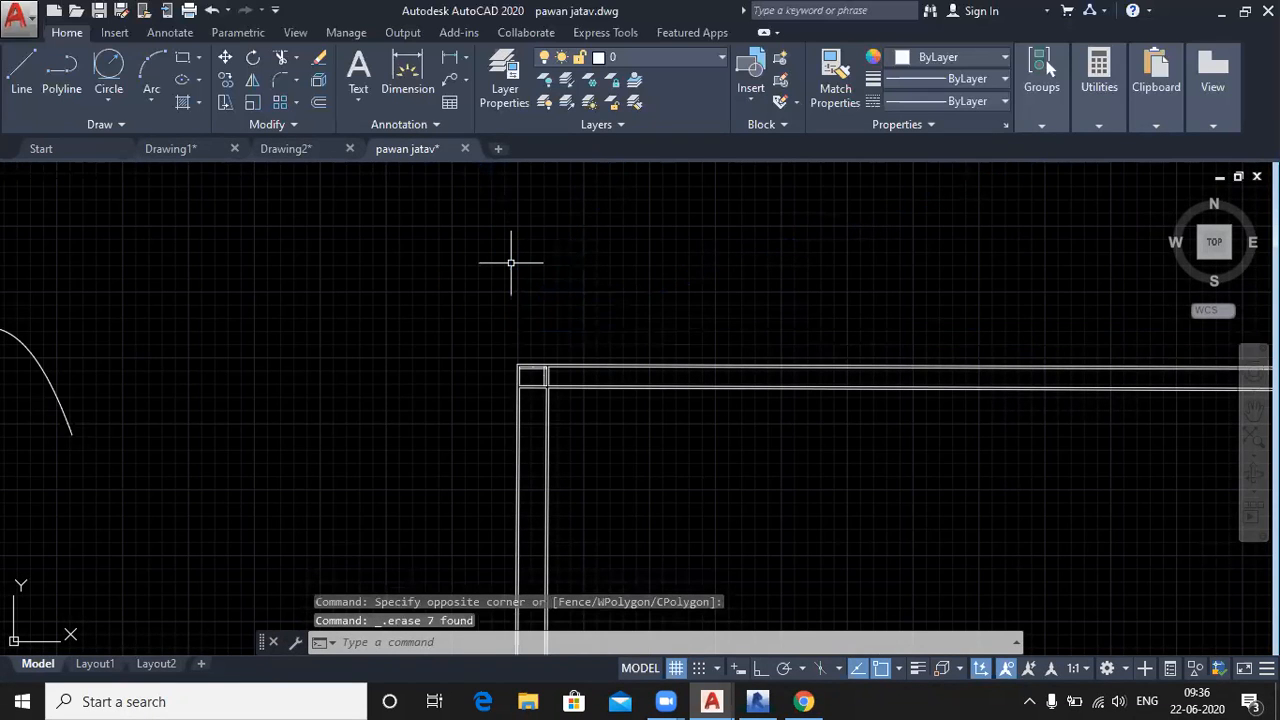
scroll(275, 322, down, 1)
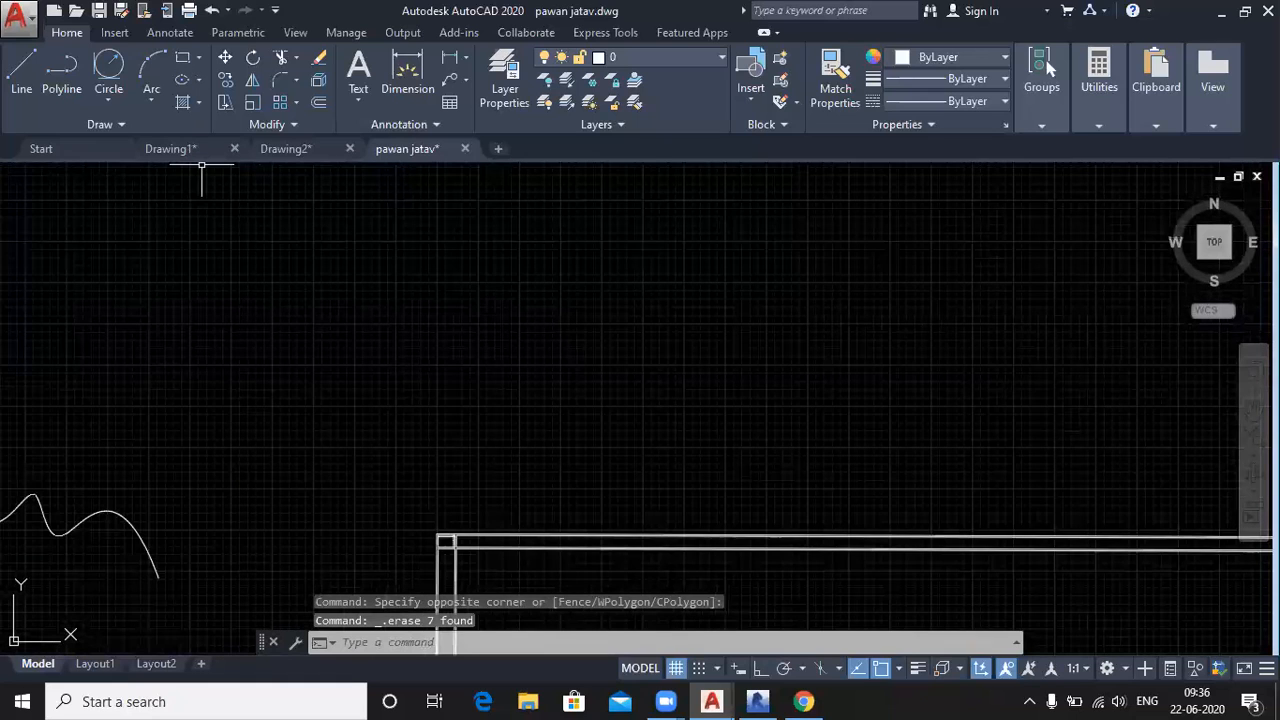
Draw a rectangle above the room's top-left corner and a circle centred inside it
click(183, 58)
click(229, 233)
click(569, 445)
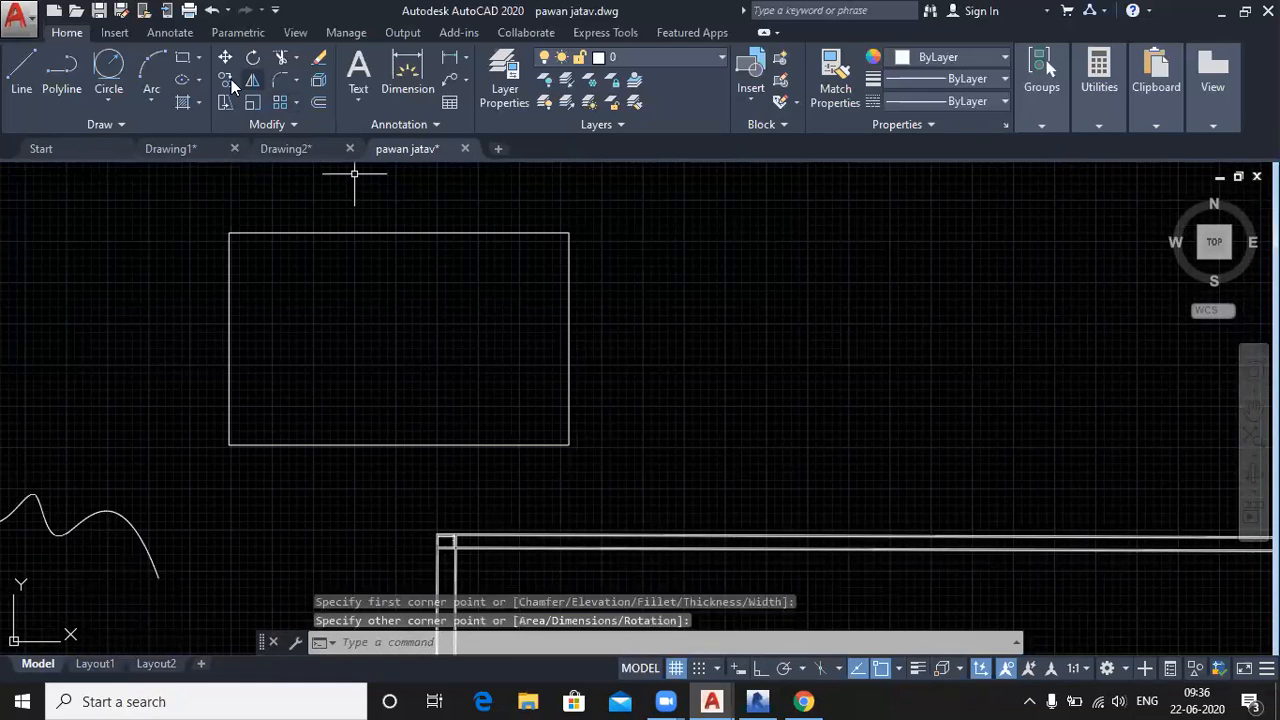
click(104, 100)
click(122, 129)
click(399, 338)
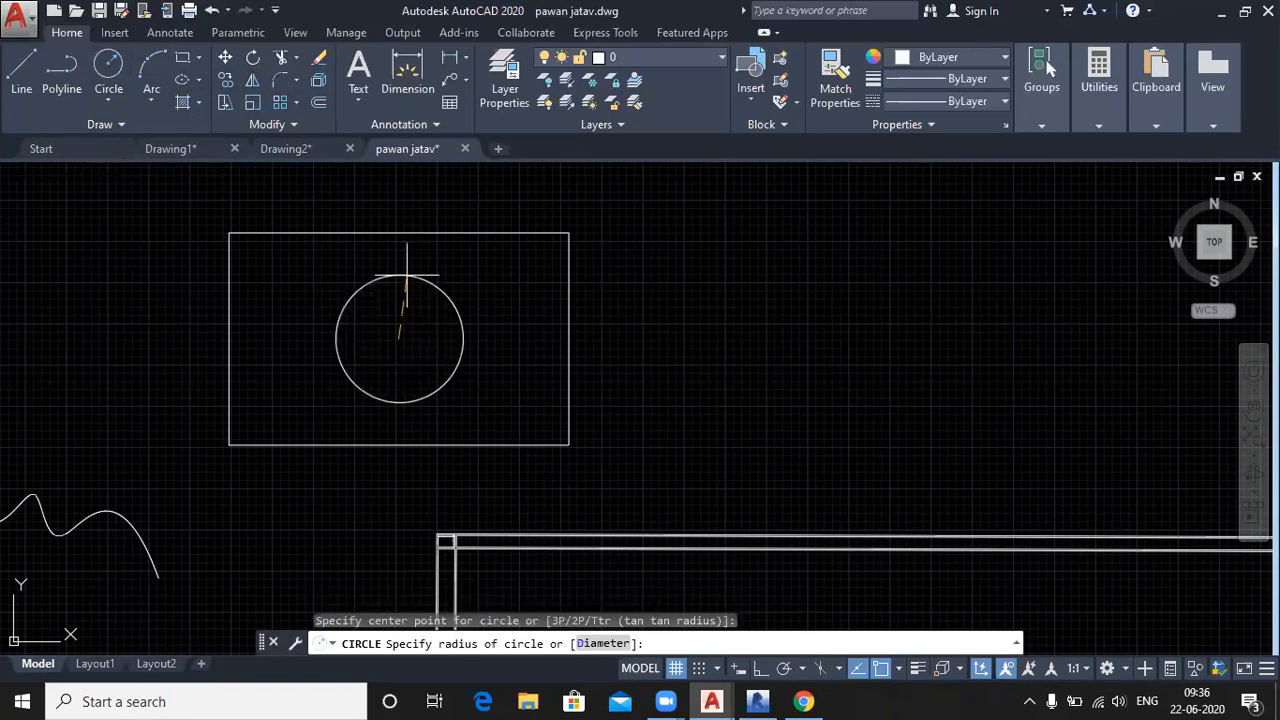
click(405, 270)
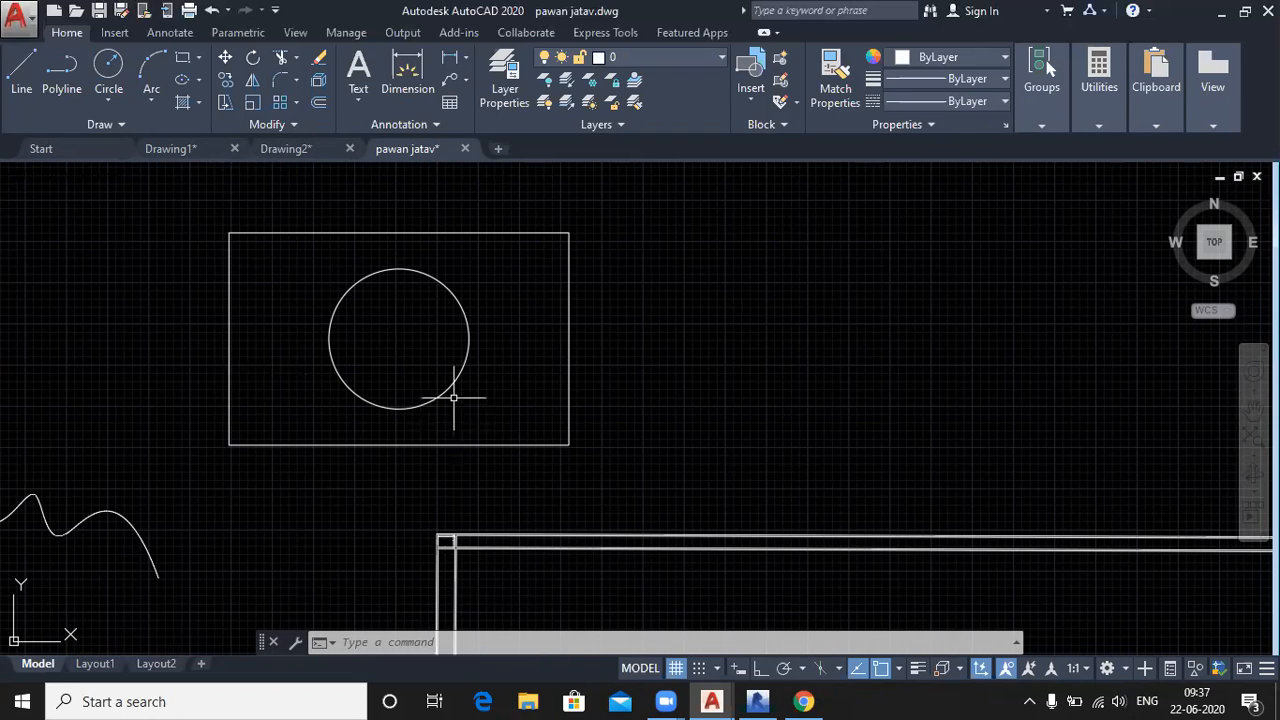
Hatch the area between the rectangle and the circle with the ANSI31 pattern
click(198, 104)
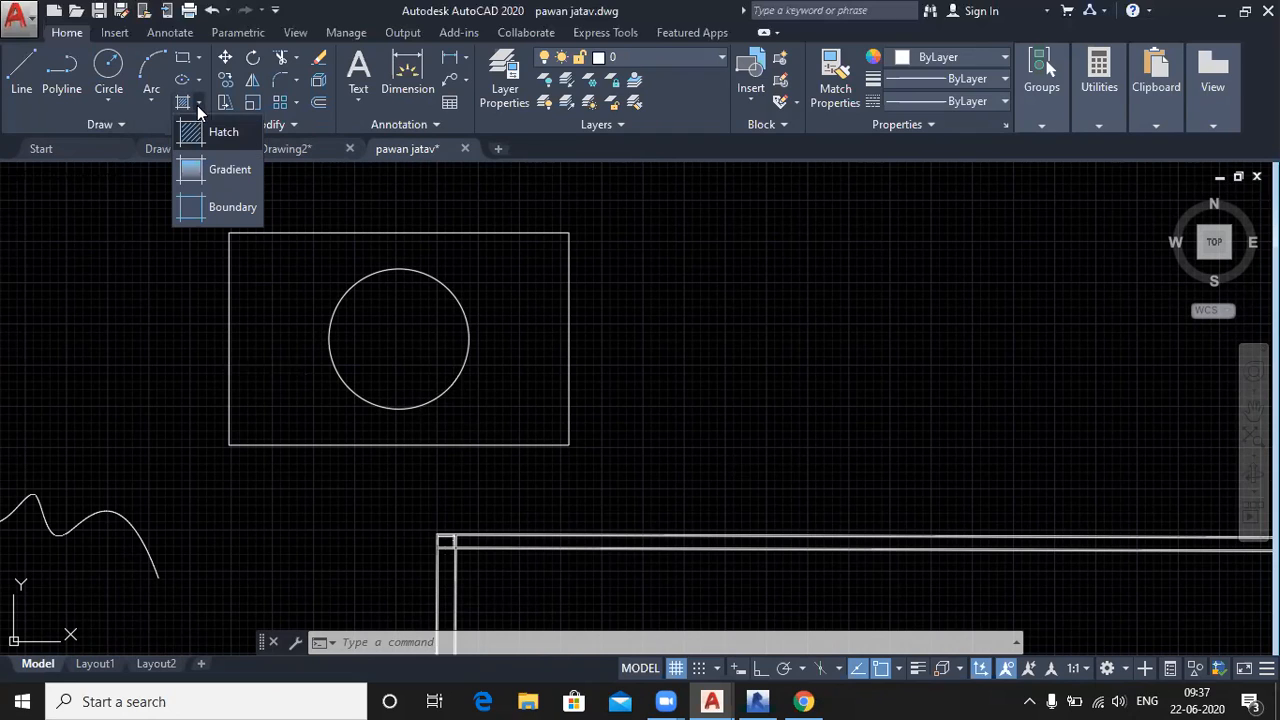
click(223, 133)
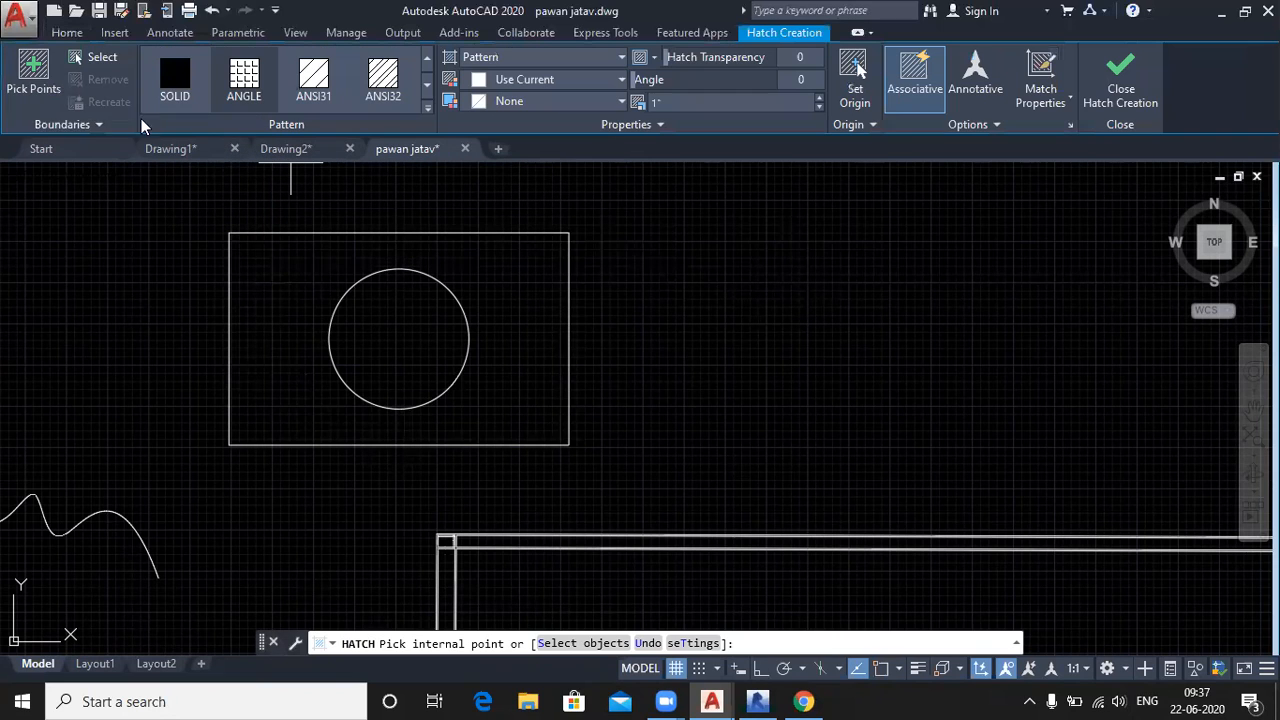
click(428, 108)
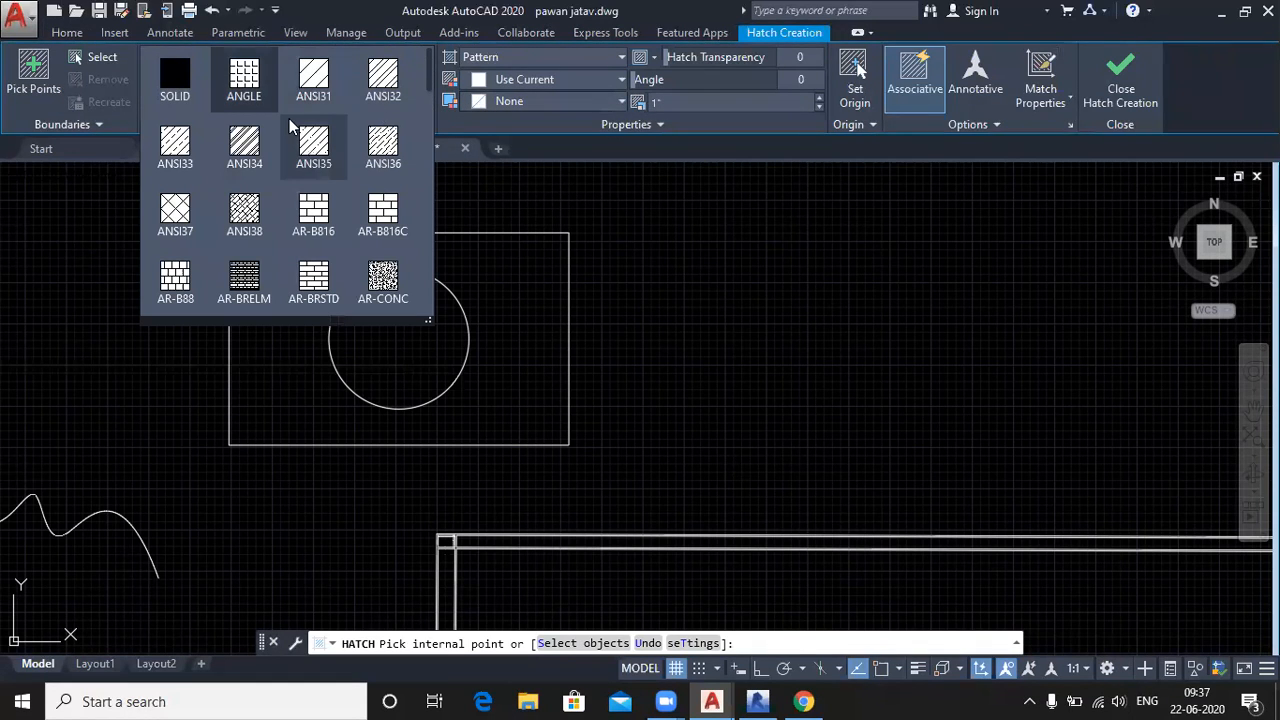
scroll(289, 118, down, 1)
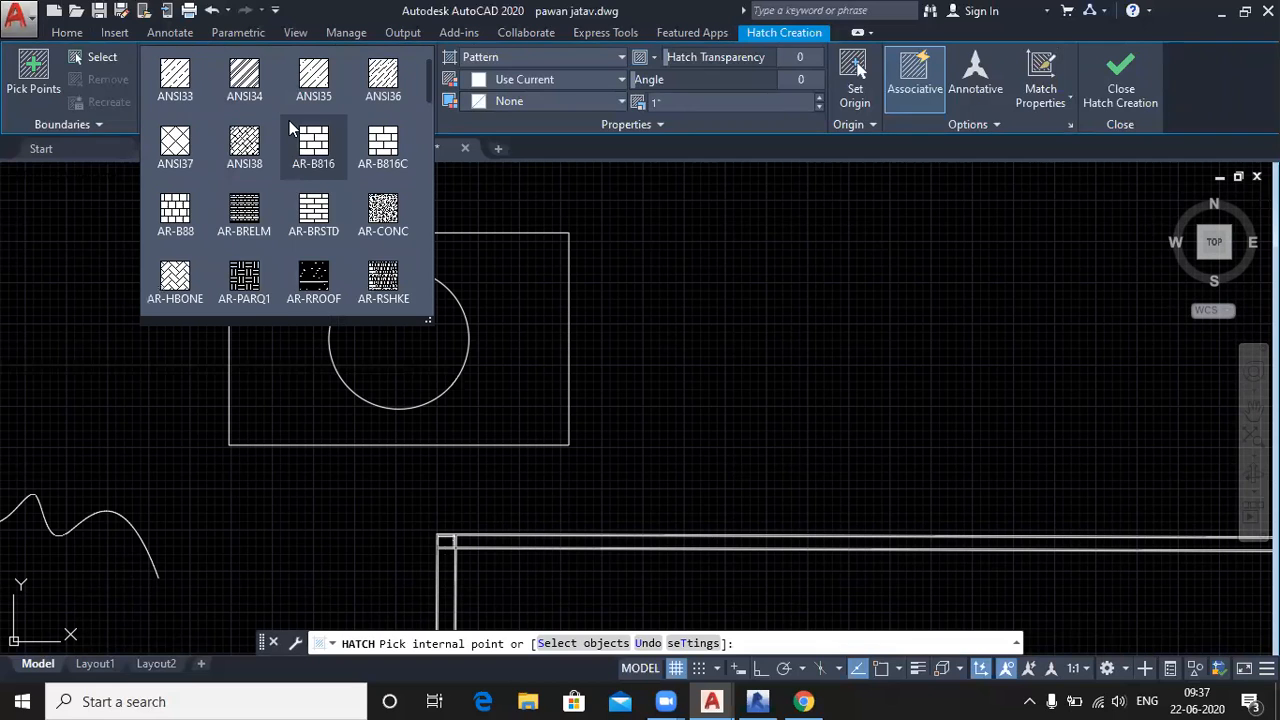
scroll(289, 128, down, 4)
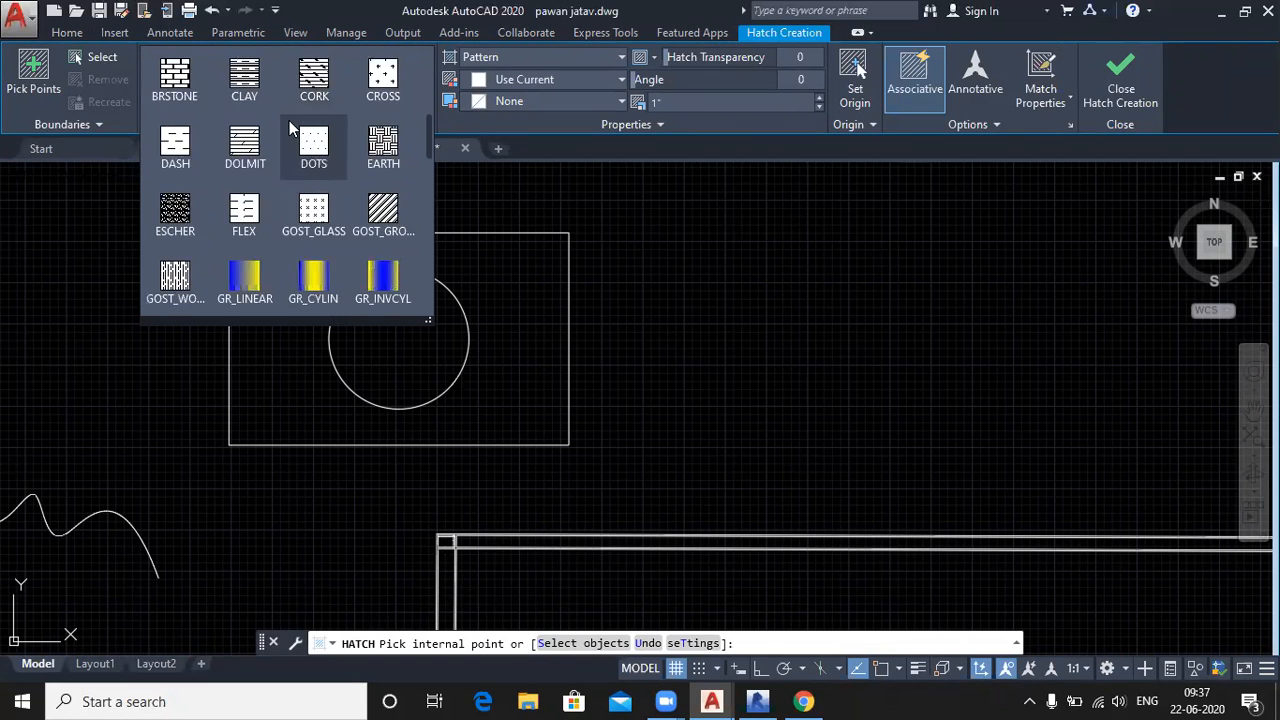
scroll(289, 128, down, 3)
scroll(289, 128, down, 8)
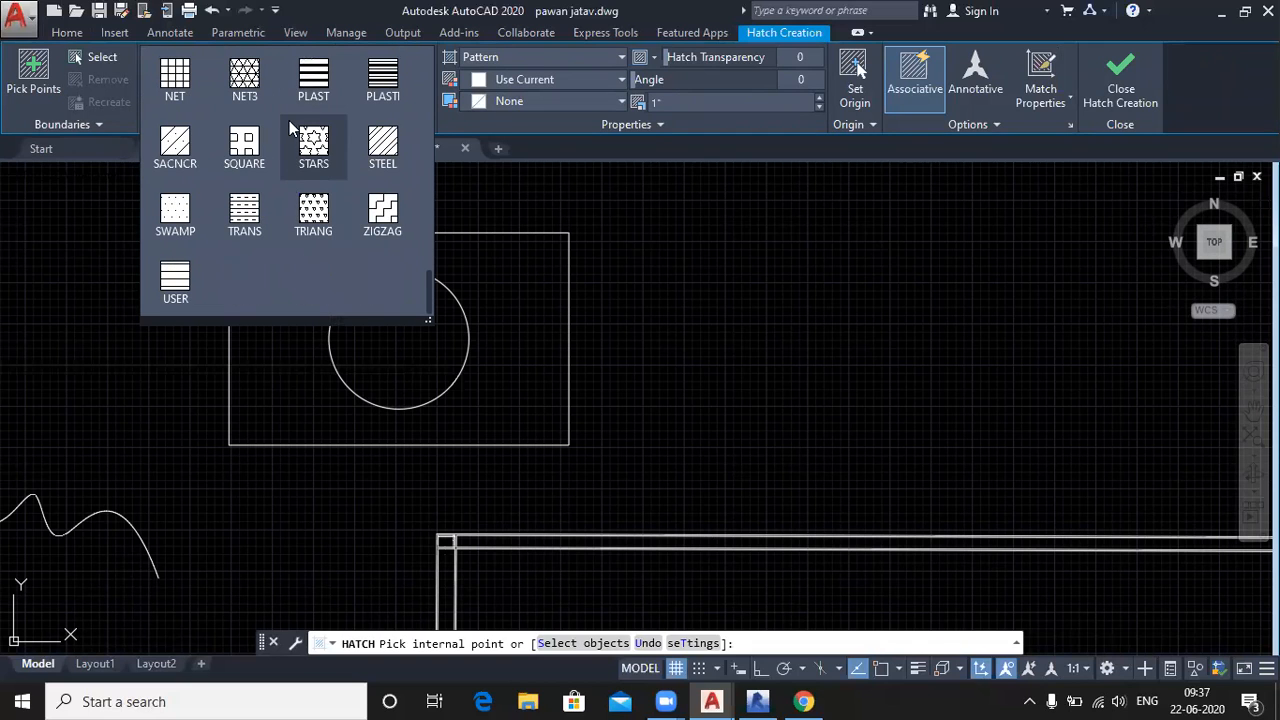
scroll(289, 128, up, 5)
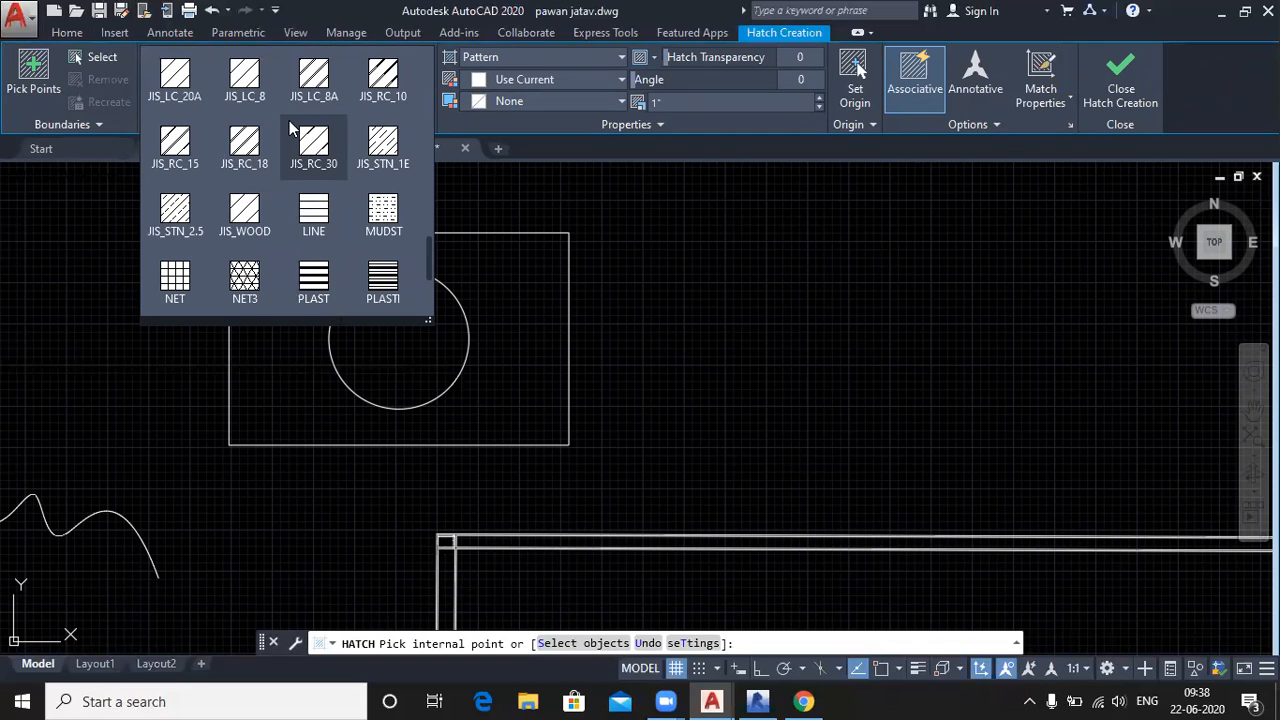
scroll(289, 128, up, 5)
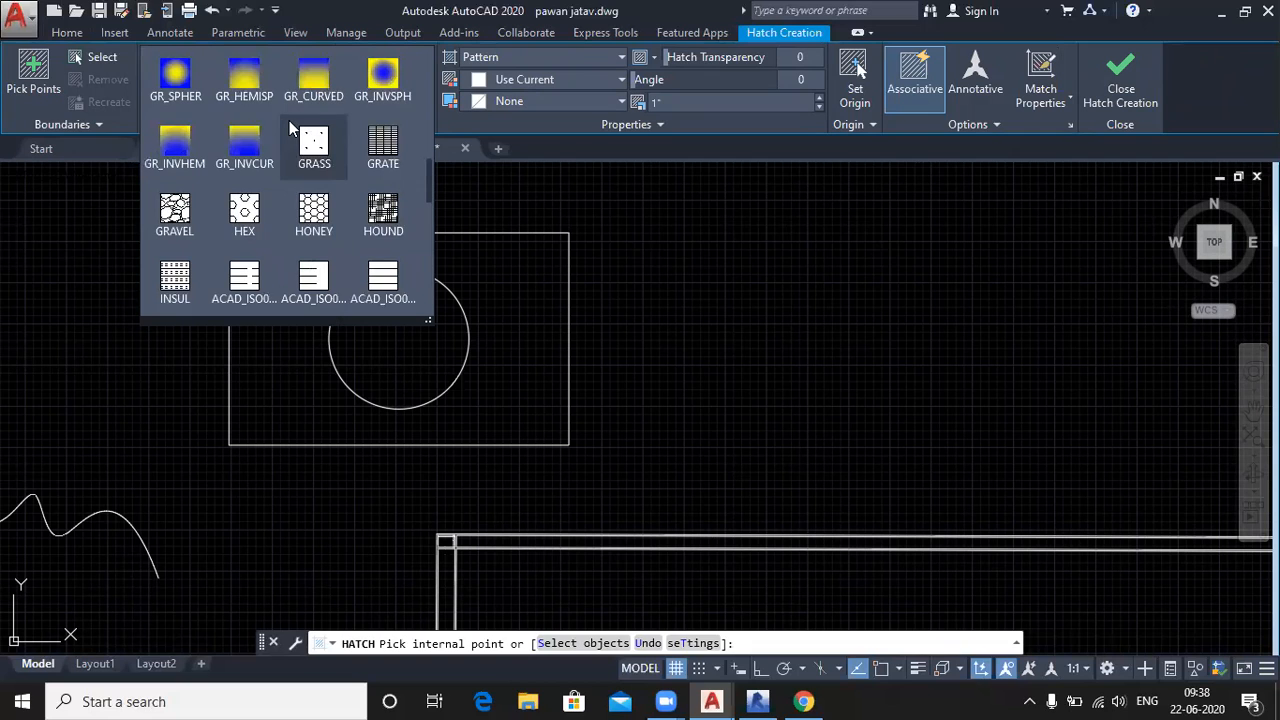
scroll(290, 128, up, 3)
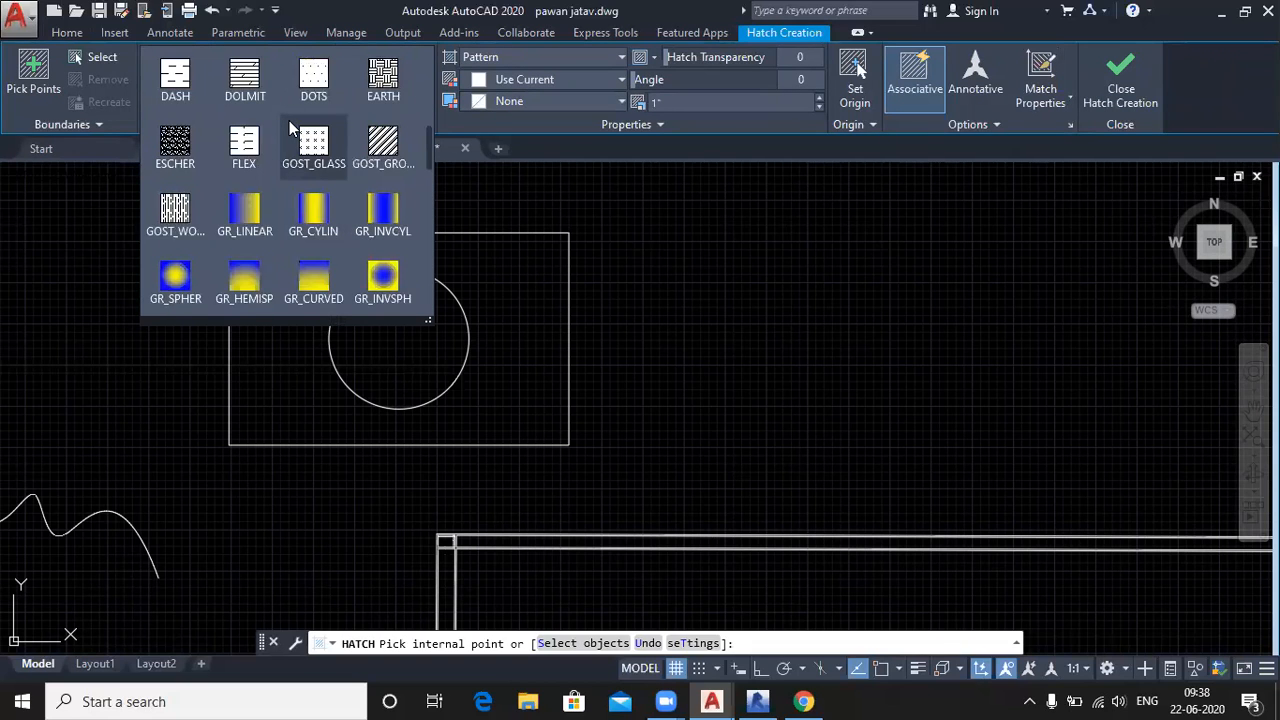
scroll(289, 122, up, 6)
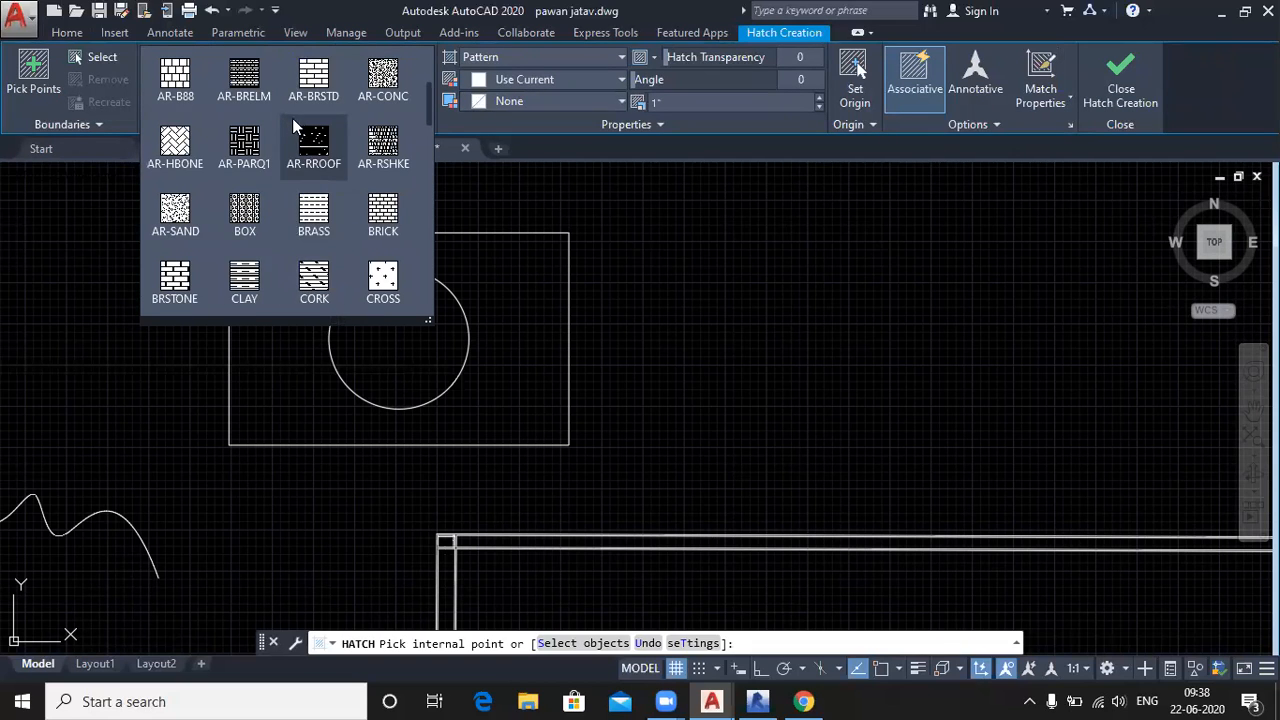
click(323, 82)
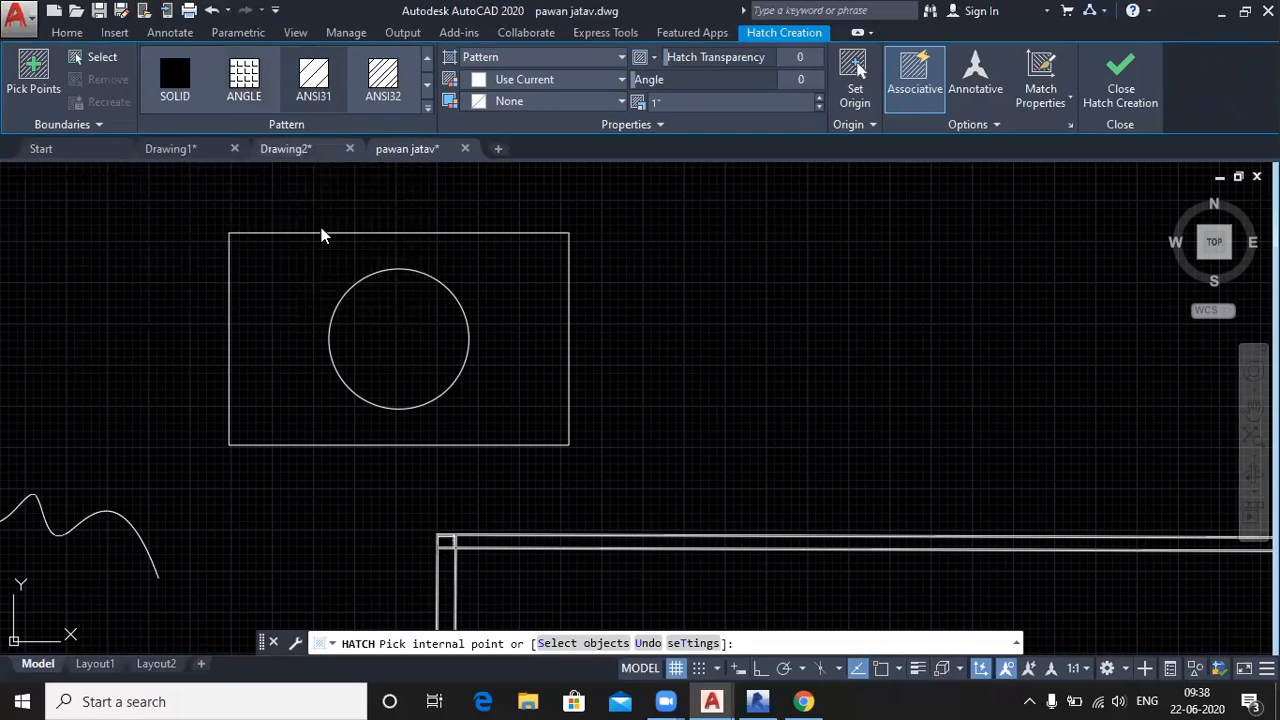
click(300, 400)
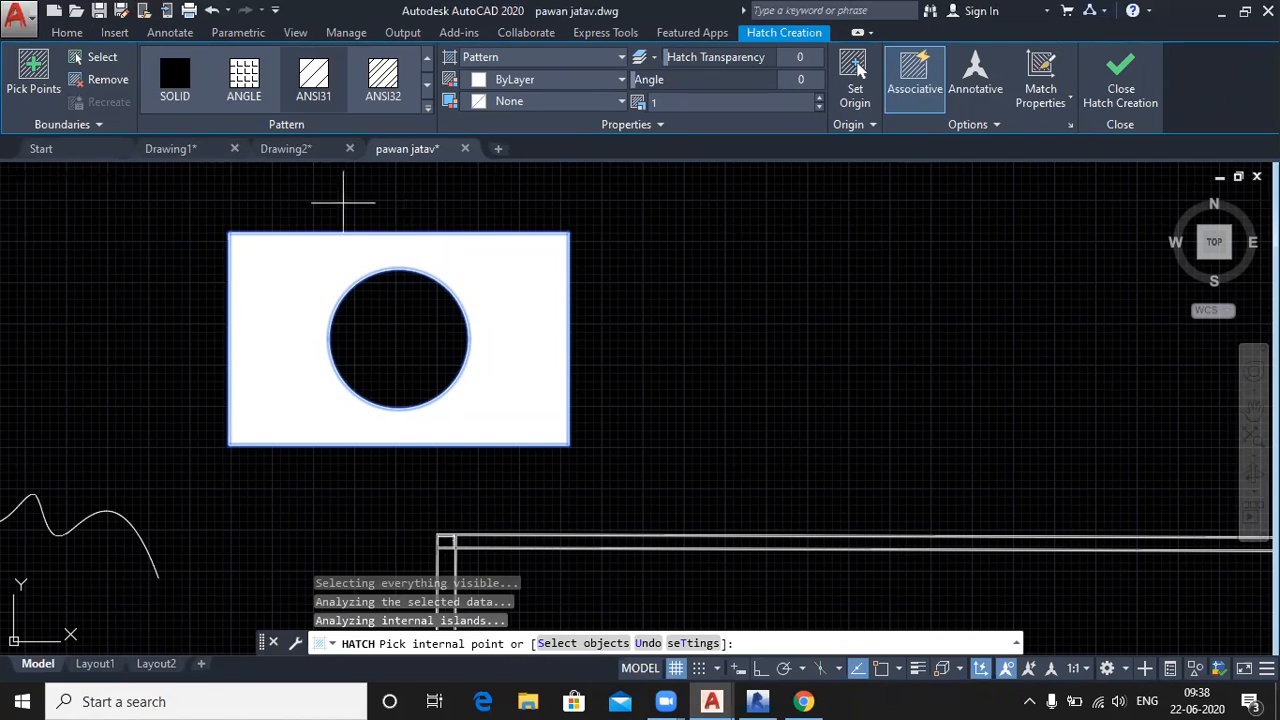
Set the hatch pattern scale to 22
click(819, 97)
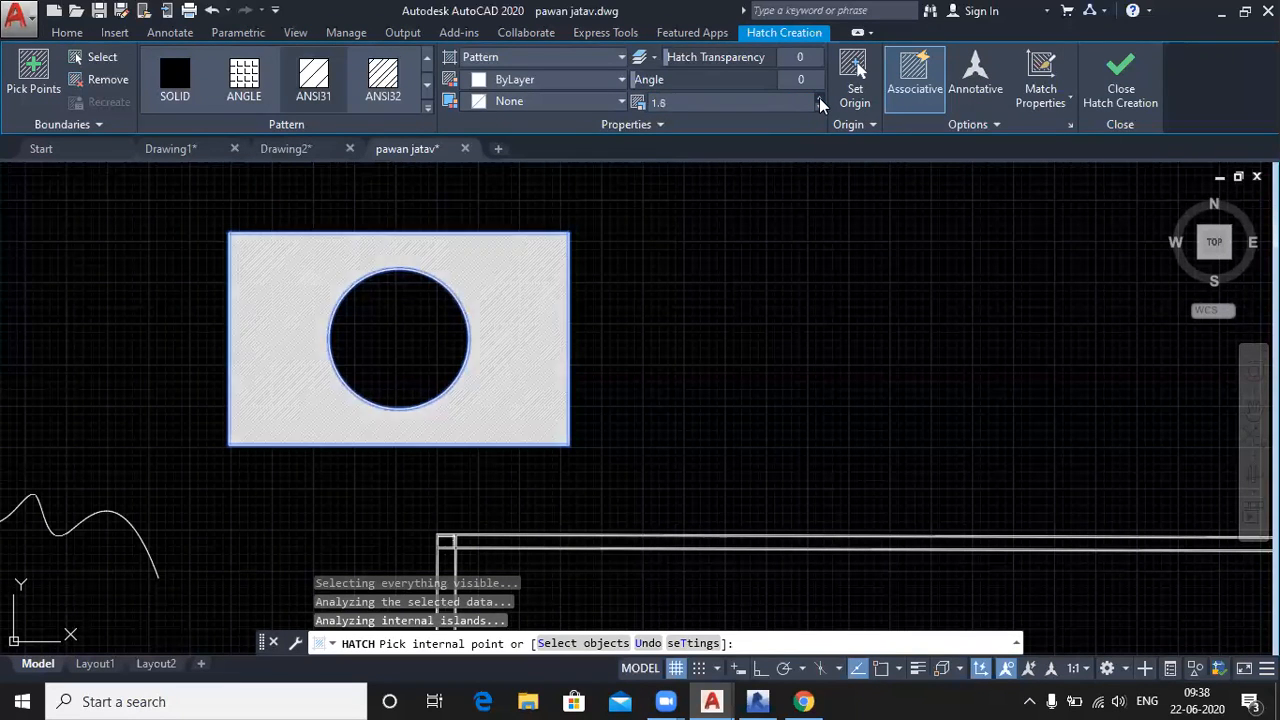
click(819, 97)
click(819, 97)
click(819, 97)
click(819, 97)
click(819, 97)
click(819, 97)
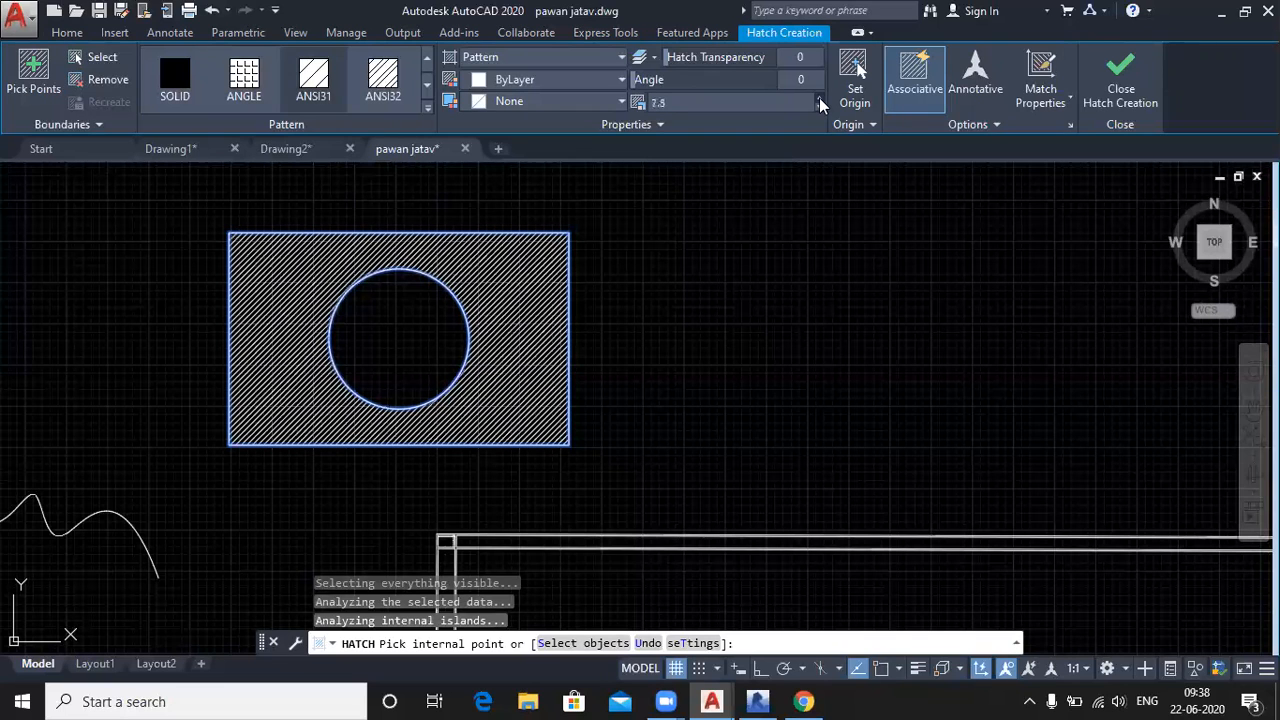
click(819, 97)
click(819, 97)
click(819, 97)
click(819, 97)
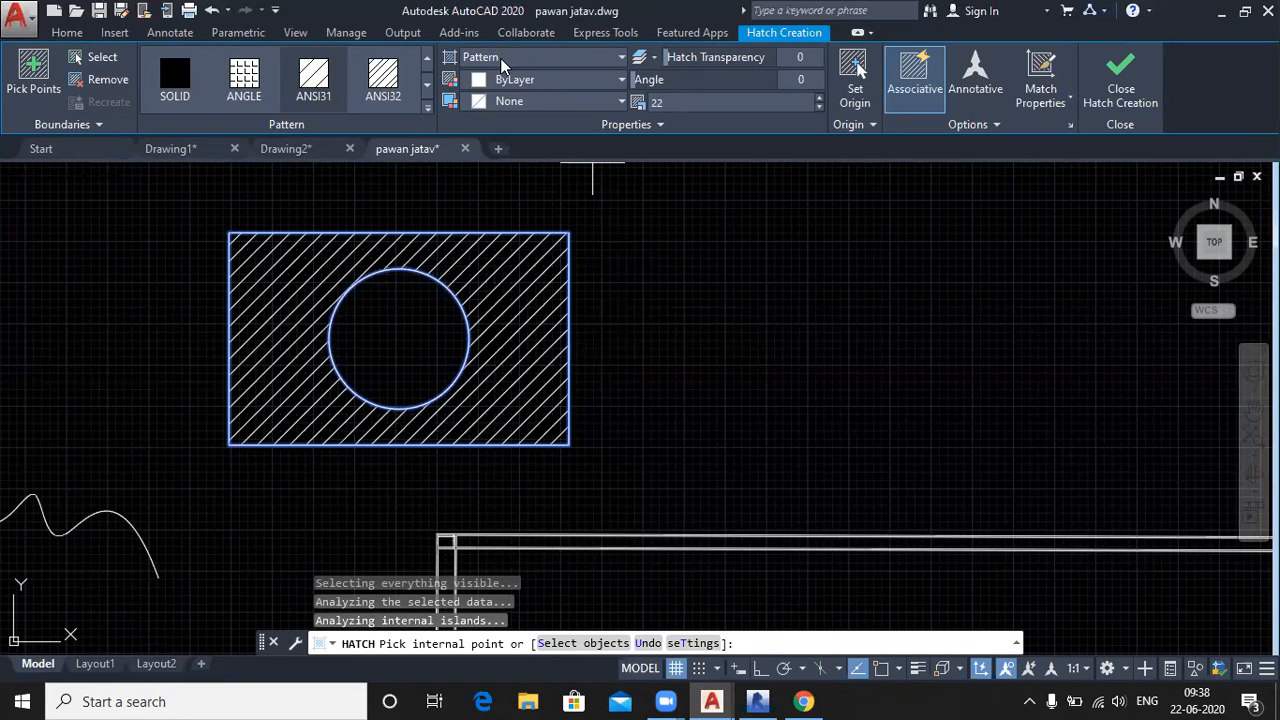
Look through the available hatch colours and background colours without changing either setting
click(551, 79)
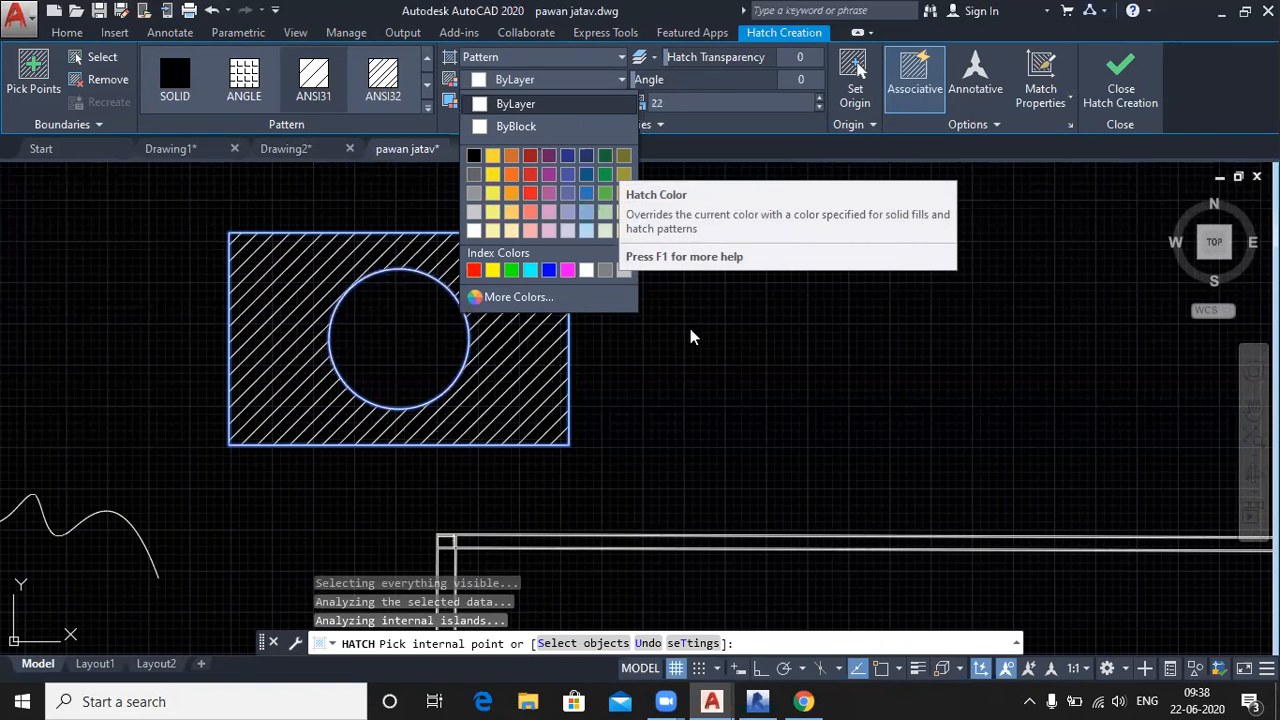
click(395, 178)
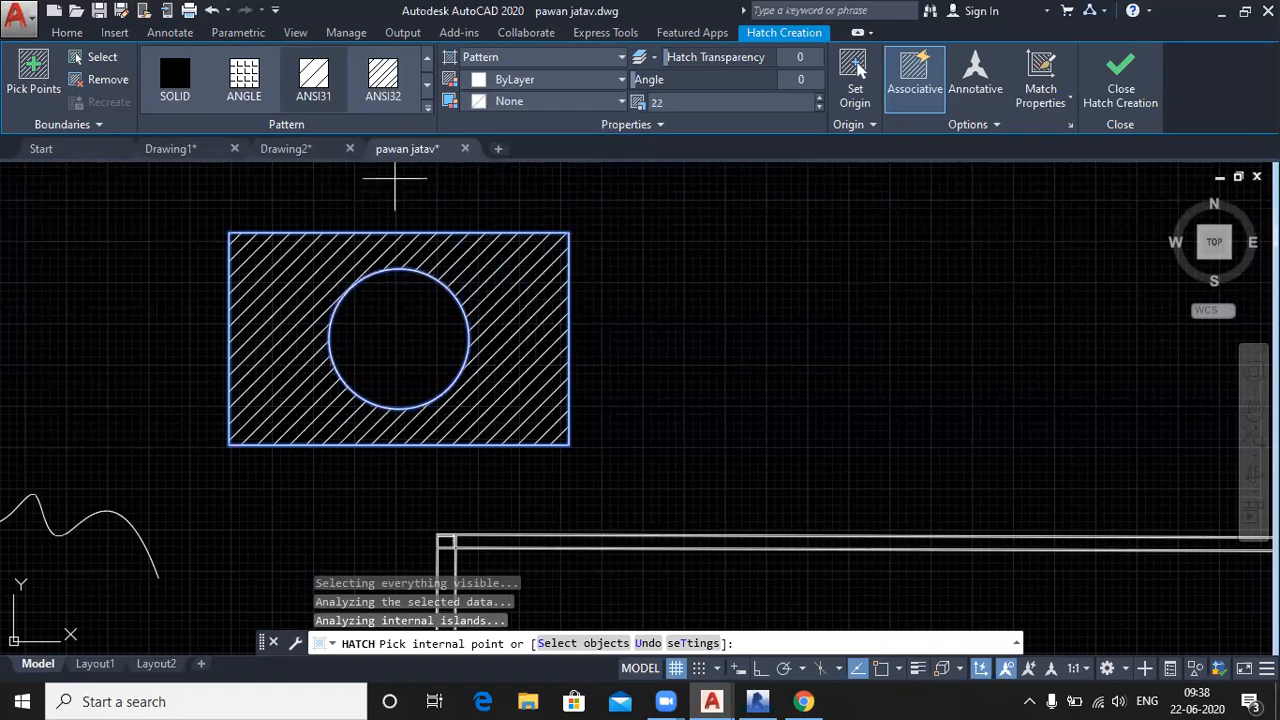
click(521, 101)
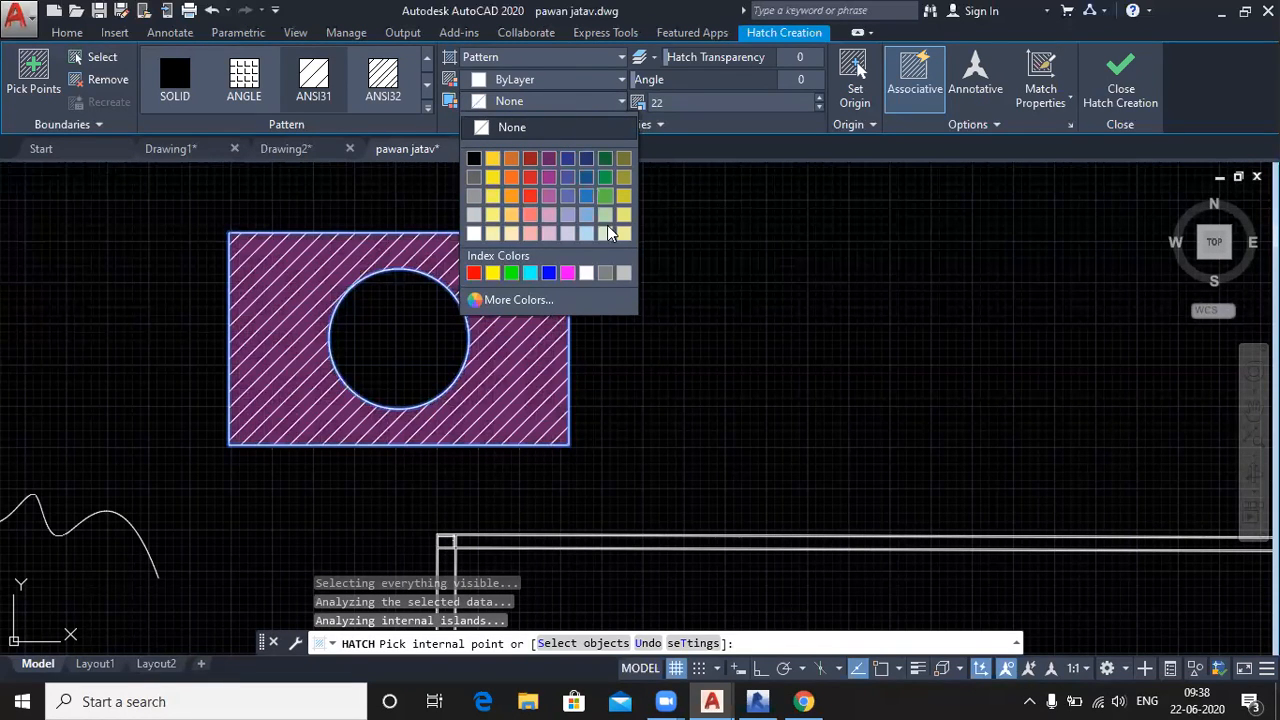
click(731, 193)
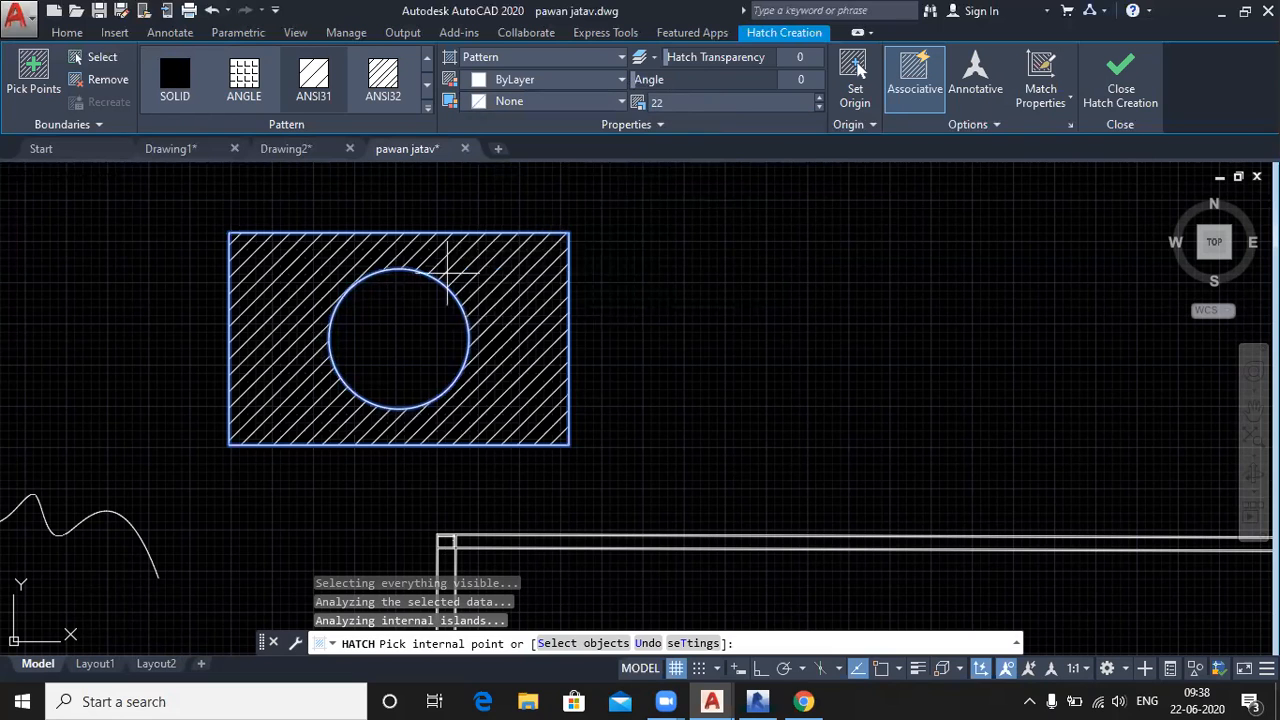
Set the hatch transparency to 3 and finish the hatch
mouse_move(636, 80)
mouse_down()
mouse_move(750, 84)
mouse_move(621, 92)
mouse_up()
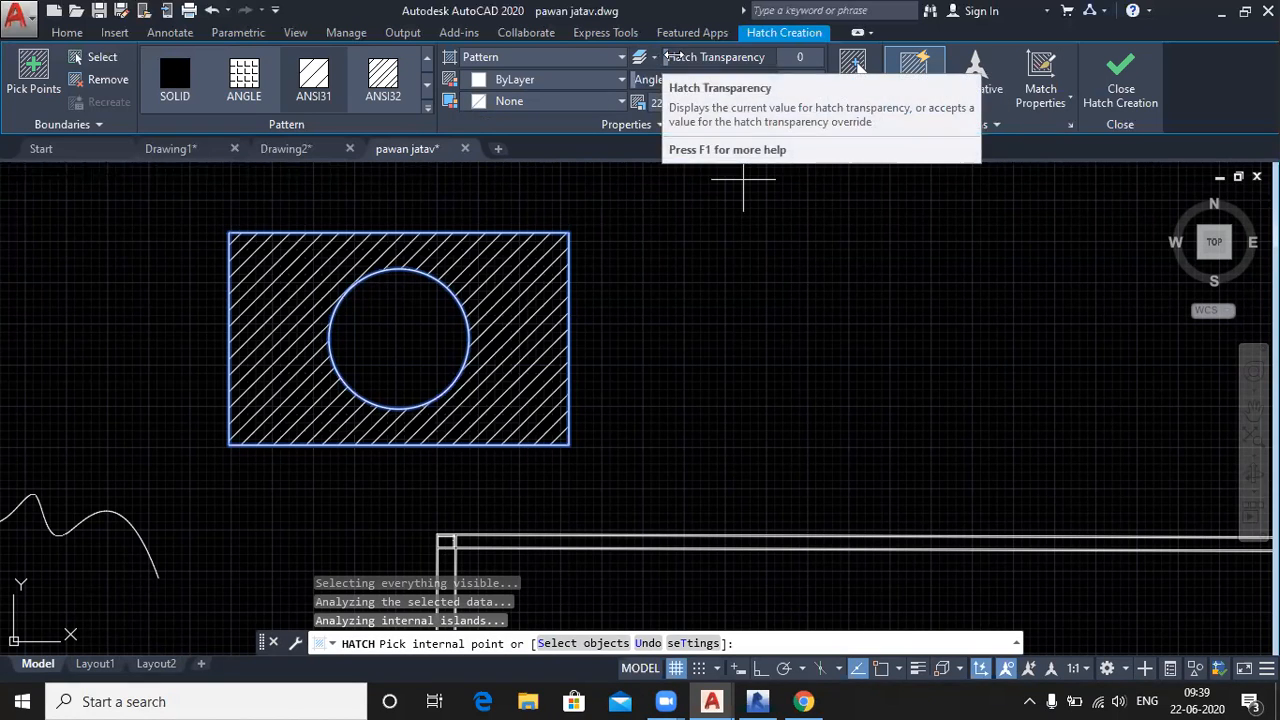
mouse_move(700, 57)
mouse_down()
mouse_move(826, 57)
mouse_move(666, 57)
mouse_move(772, 75)
mouse_move(690, 76)
mouse_up()
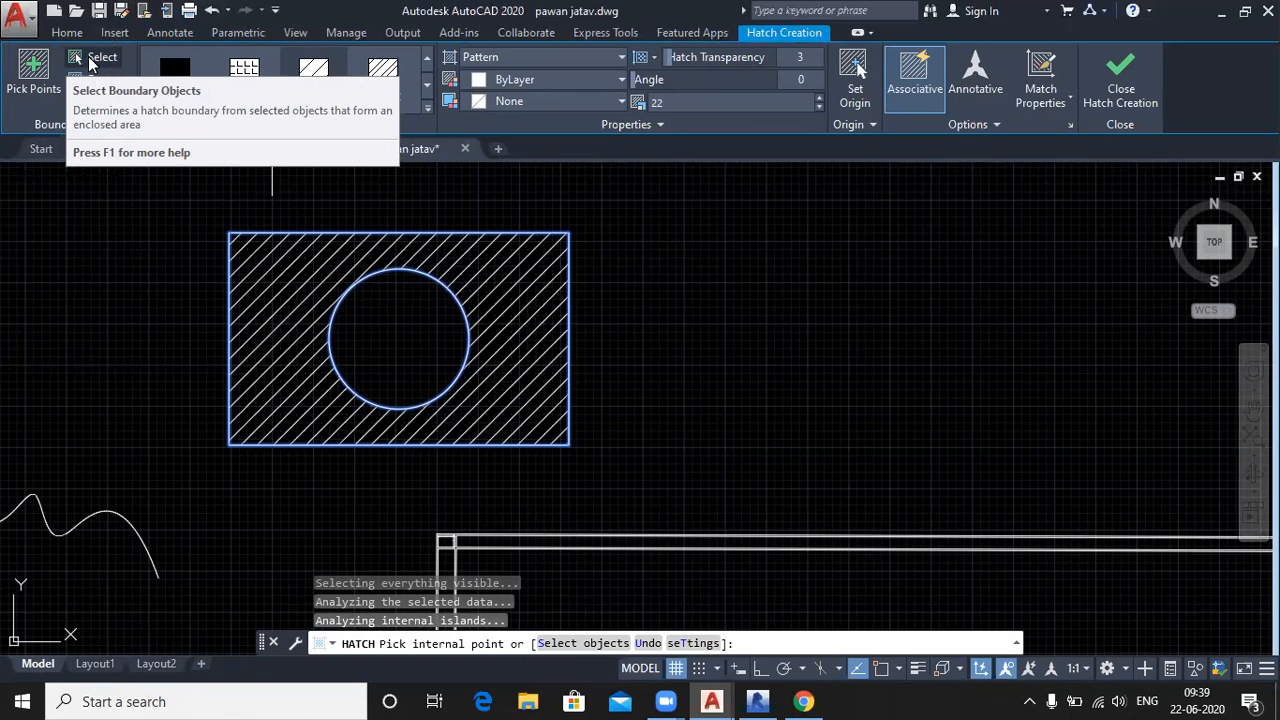
scroll(740, 408, down, 4)
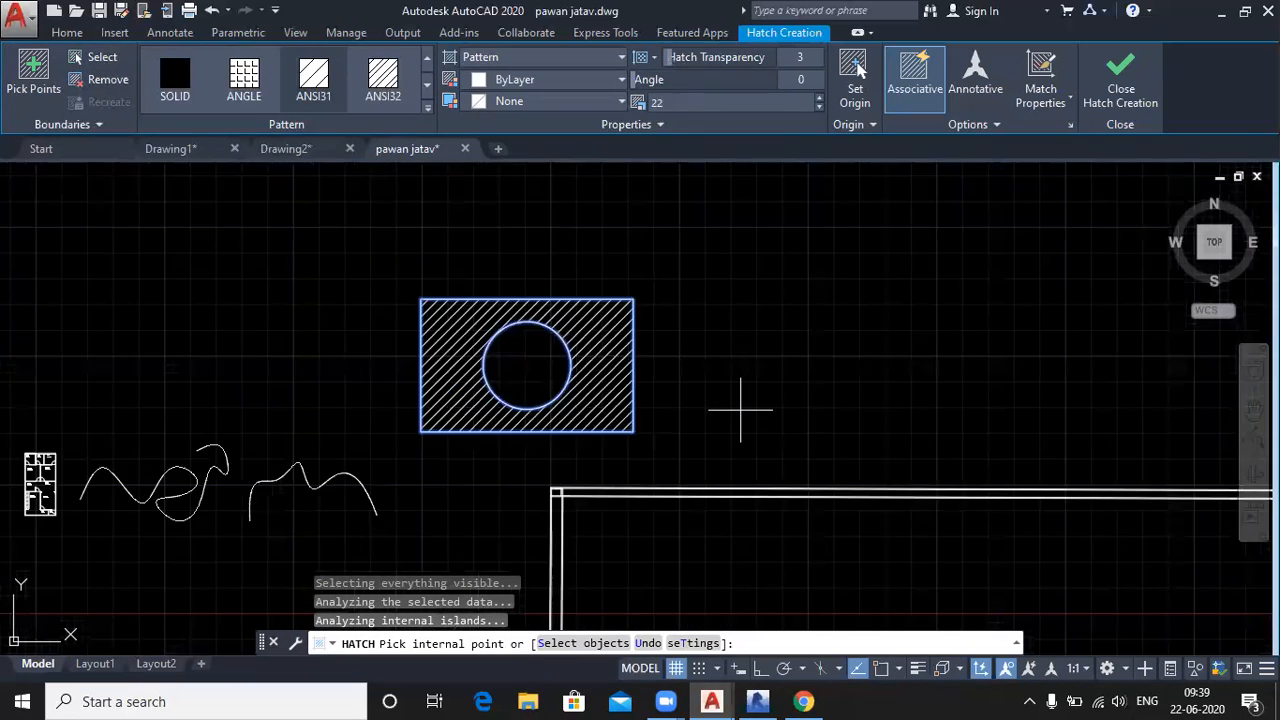
middle_drag(935, 358, 663, 205)
scroll(663, 201, up, 2)
scroll(665, 201, down, 6)
scroll(716, 290, down, 2)
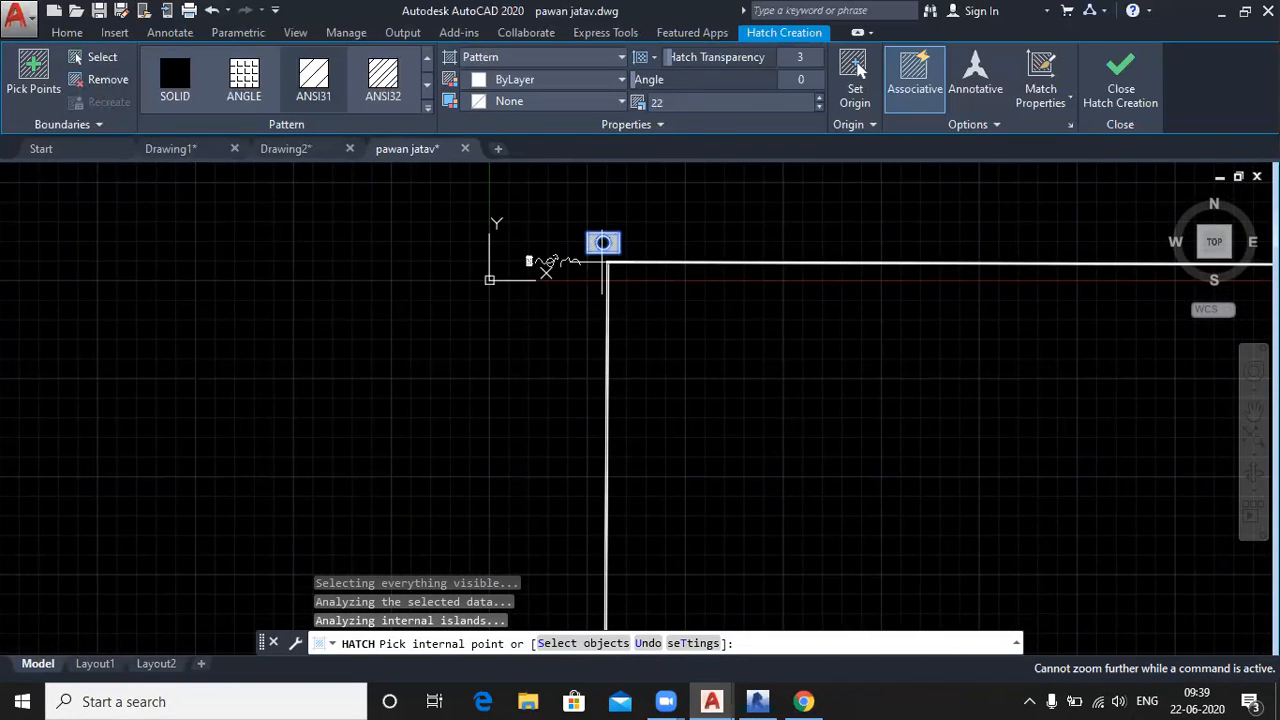
scroll(619, 260, up, 5)
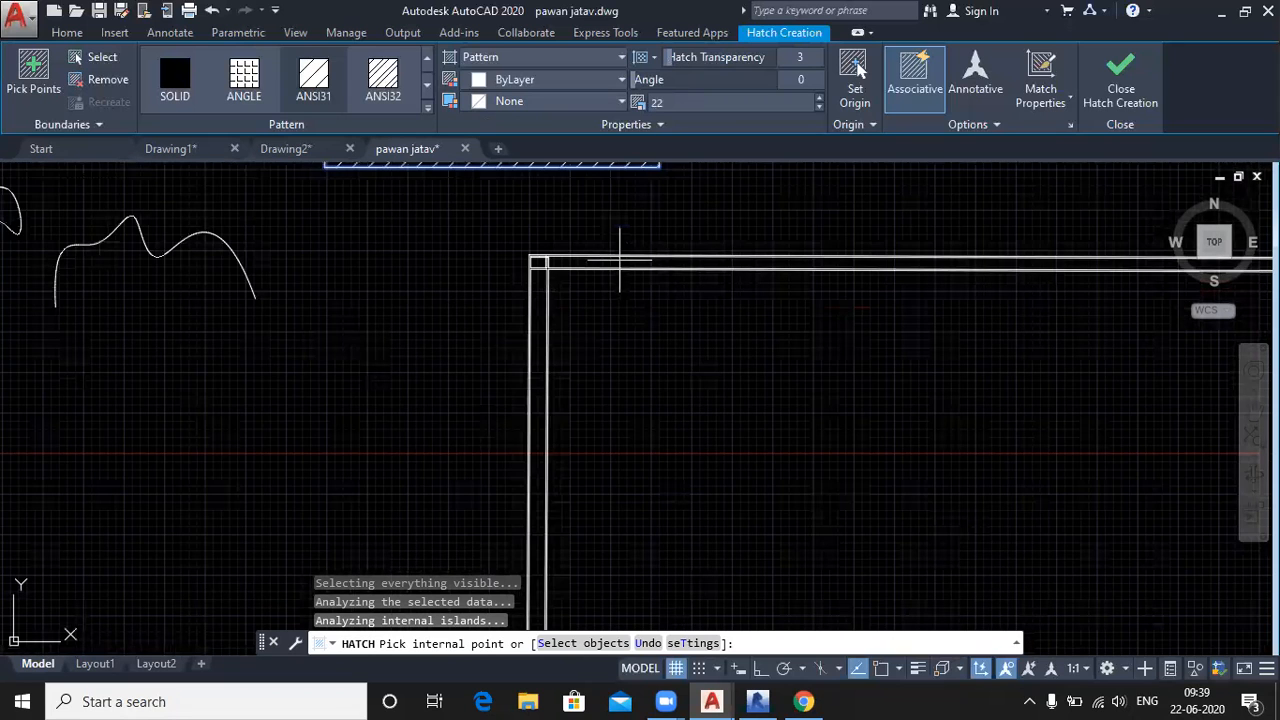
scroll(554, 254, up, 7)
mouse_move(634, 263)
middle_down()
mouse_move(697, 374)
mouse_move(712, 373)
middle_up()
click(1122, 80)
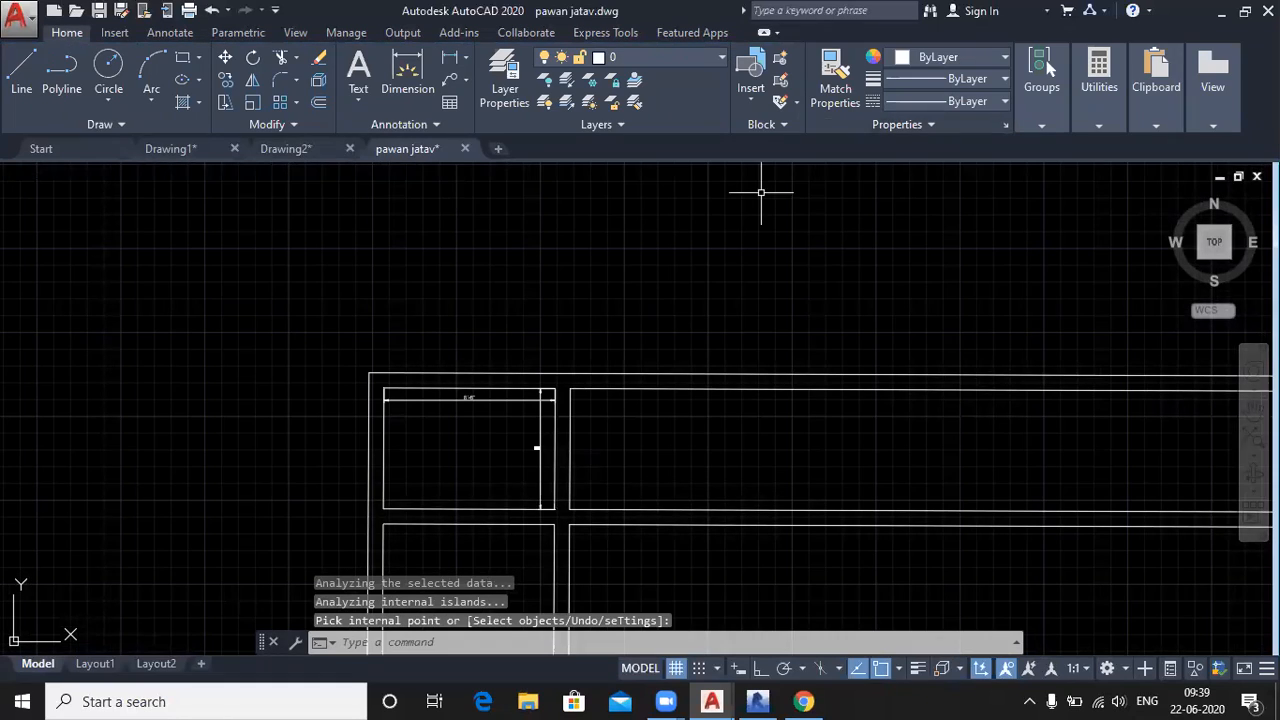
Draw an open L-shaped pair of lines outside the room's left wall, one vertical and one horizontal from its lower end
click(21, 72)
click(160, 206)
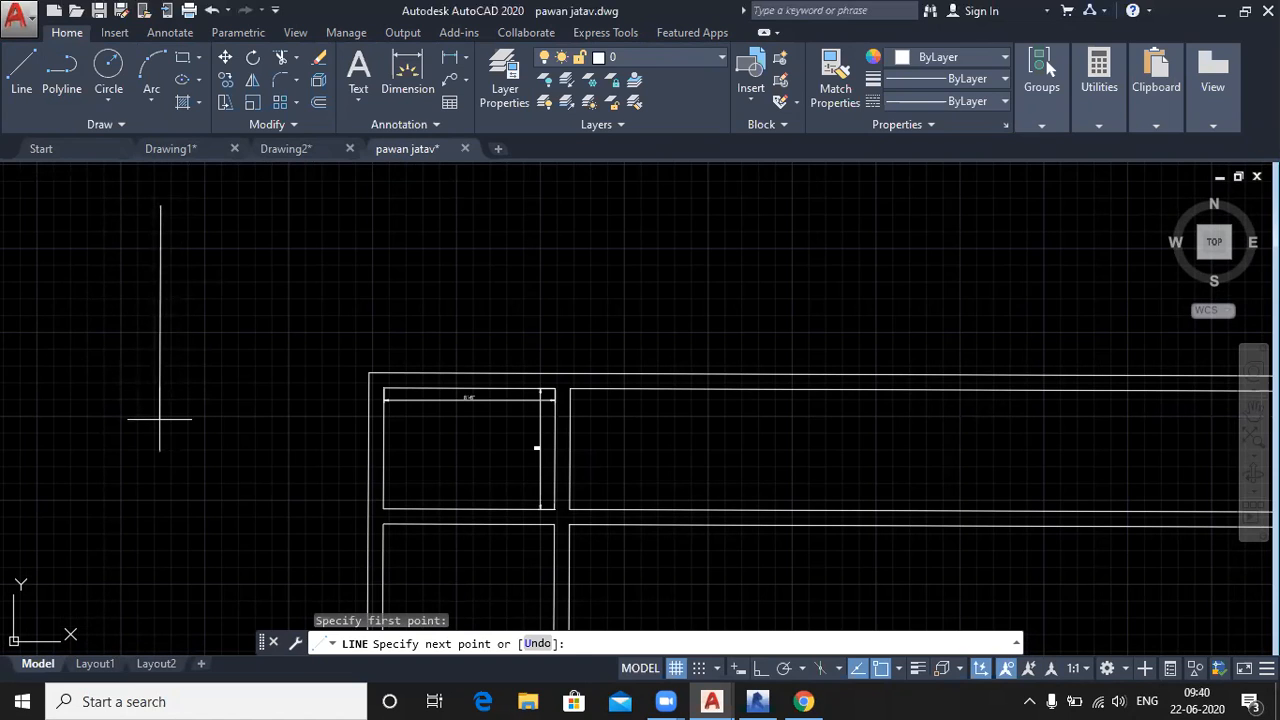
click(160, 420)
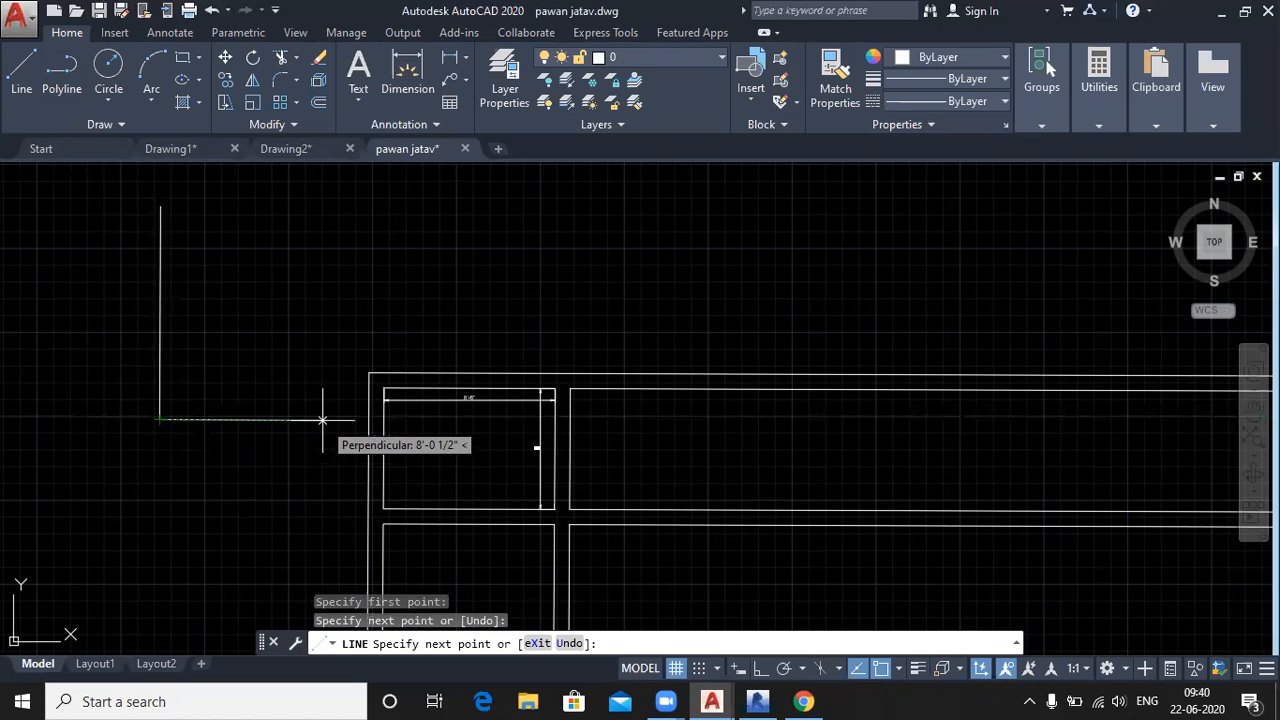
click(339, 418)
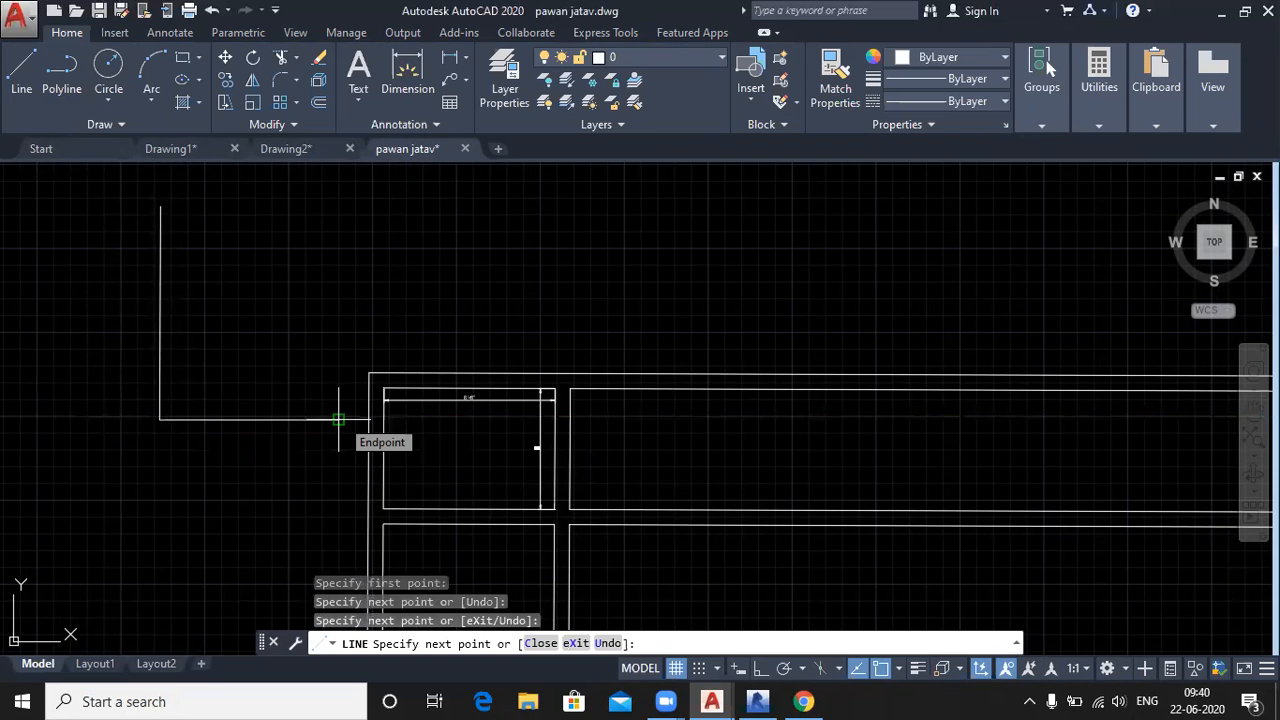
key(Return)
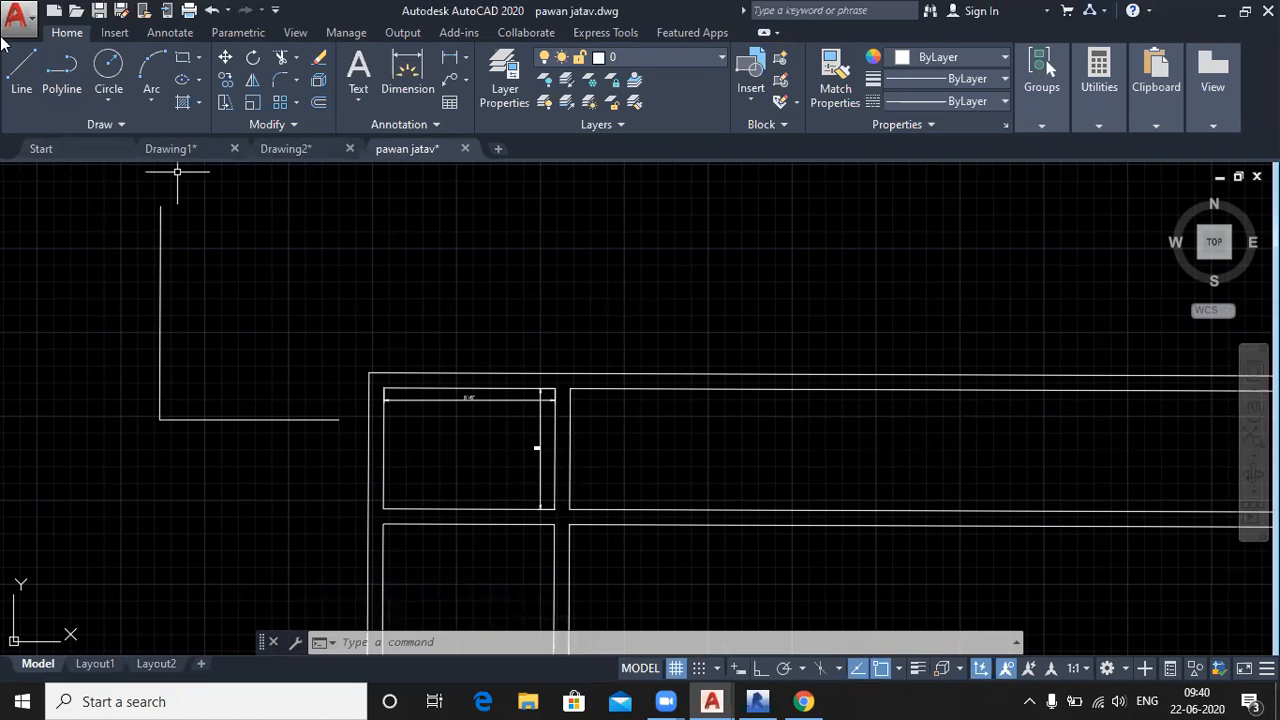
Draw an open three-sided outline above the room with two horizontal lines joined by a vertical line on the right
click(20, 68)
middle_drag(260, 274, 214, 321)
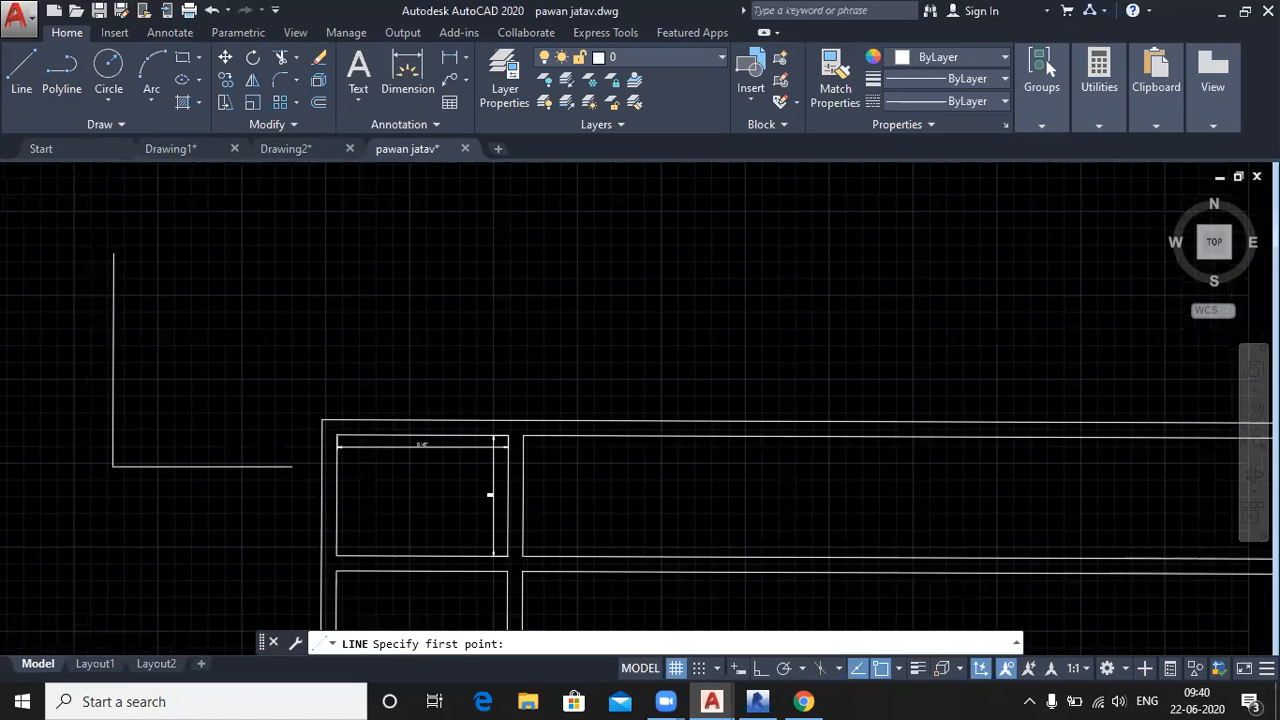
click(460, 210)
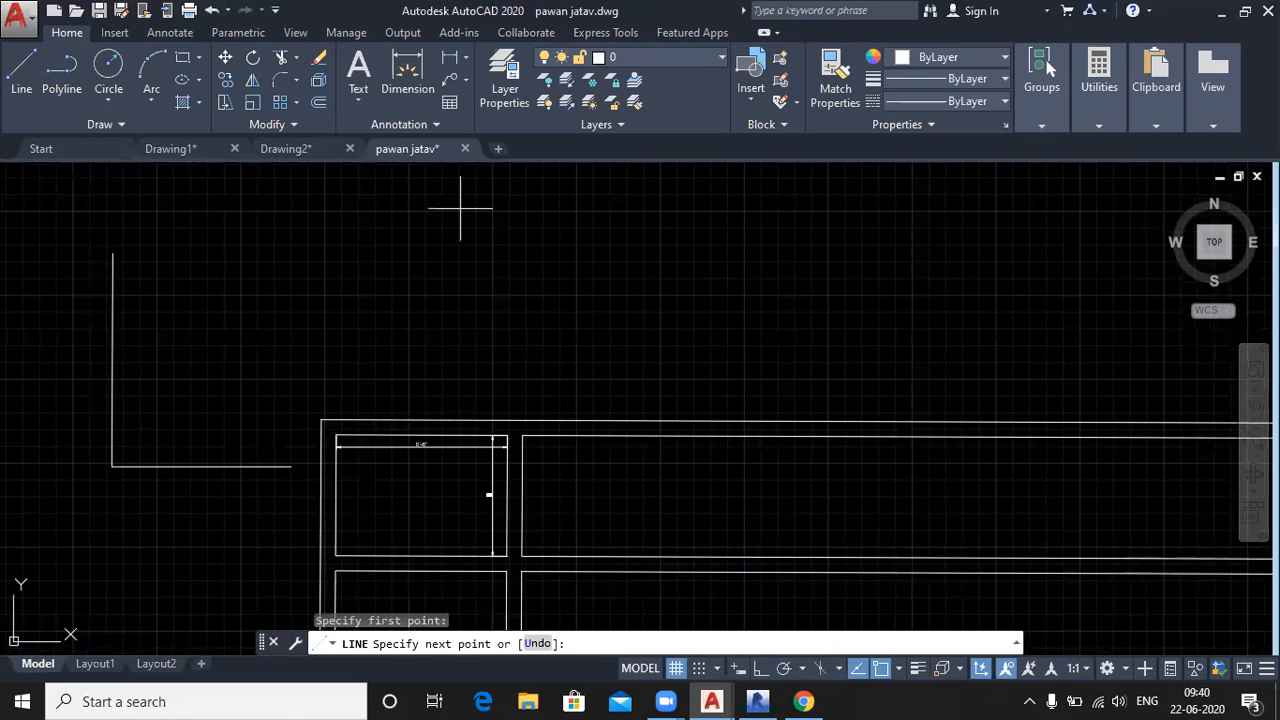
click(741, 210)
click(741, 382)
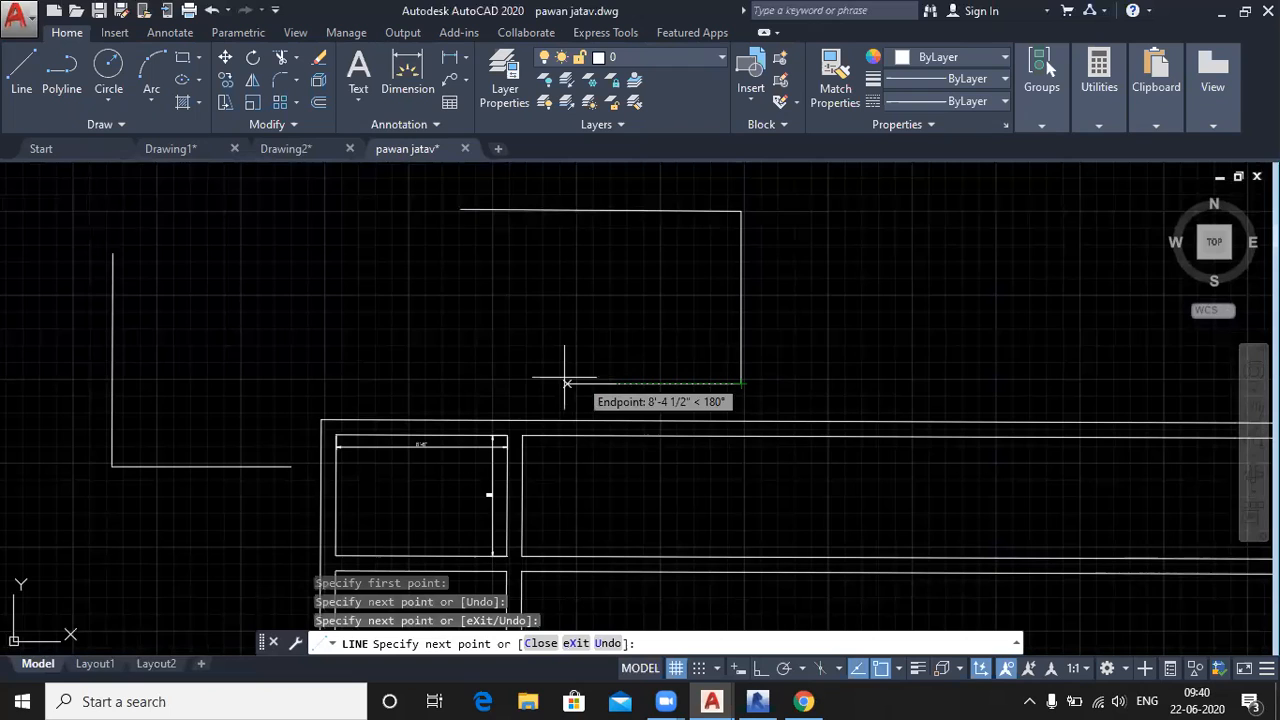
click(458, 383)
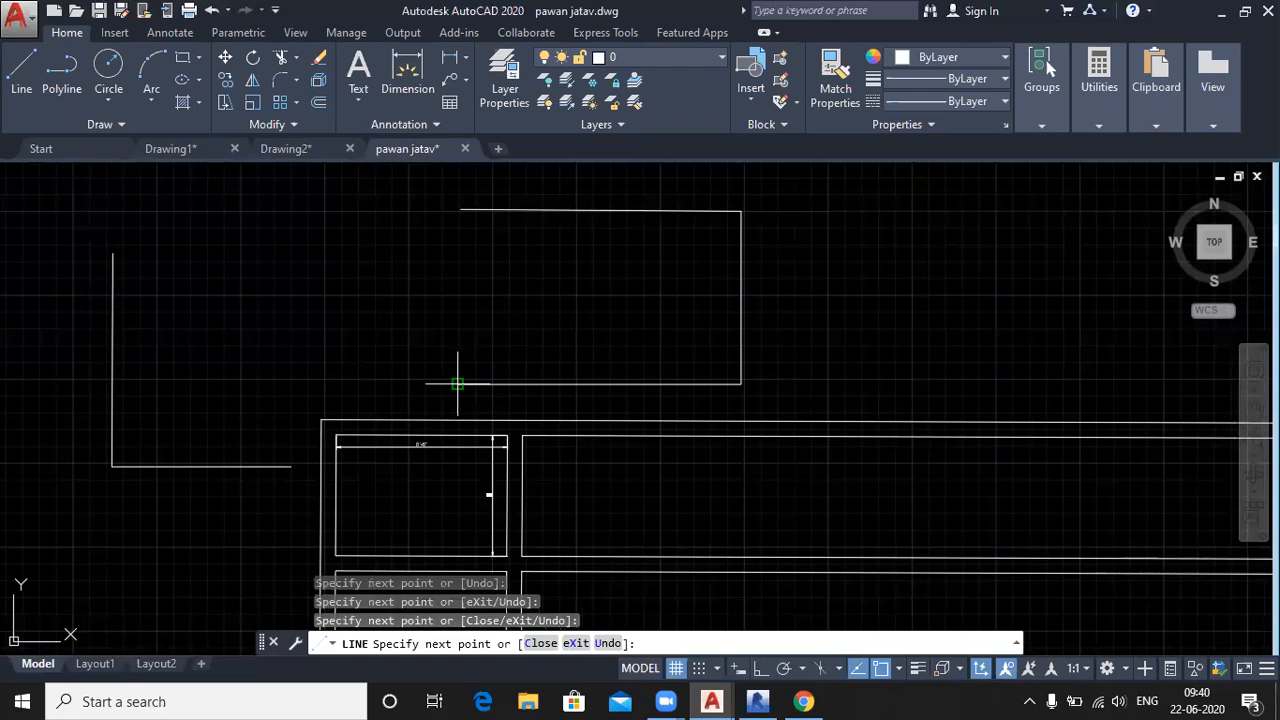
key(Return)
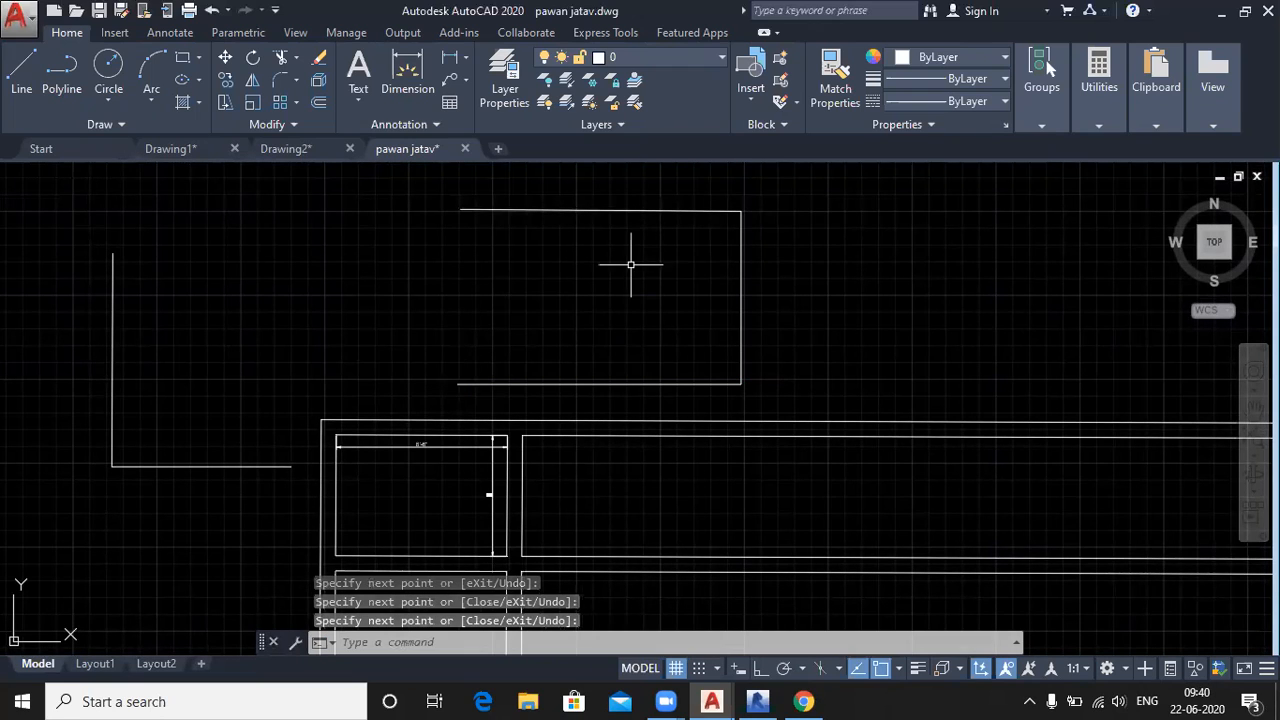
Try to hatch the open three-sided outline by picking a point inside it
click(181, 103)
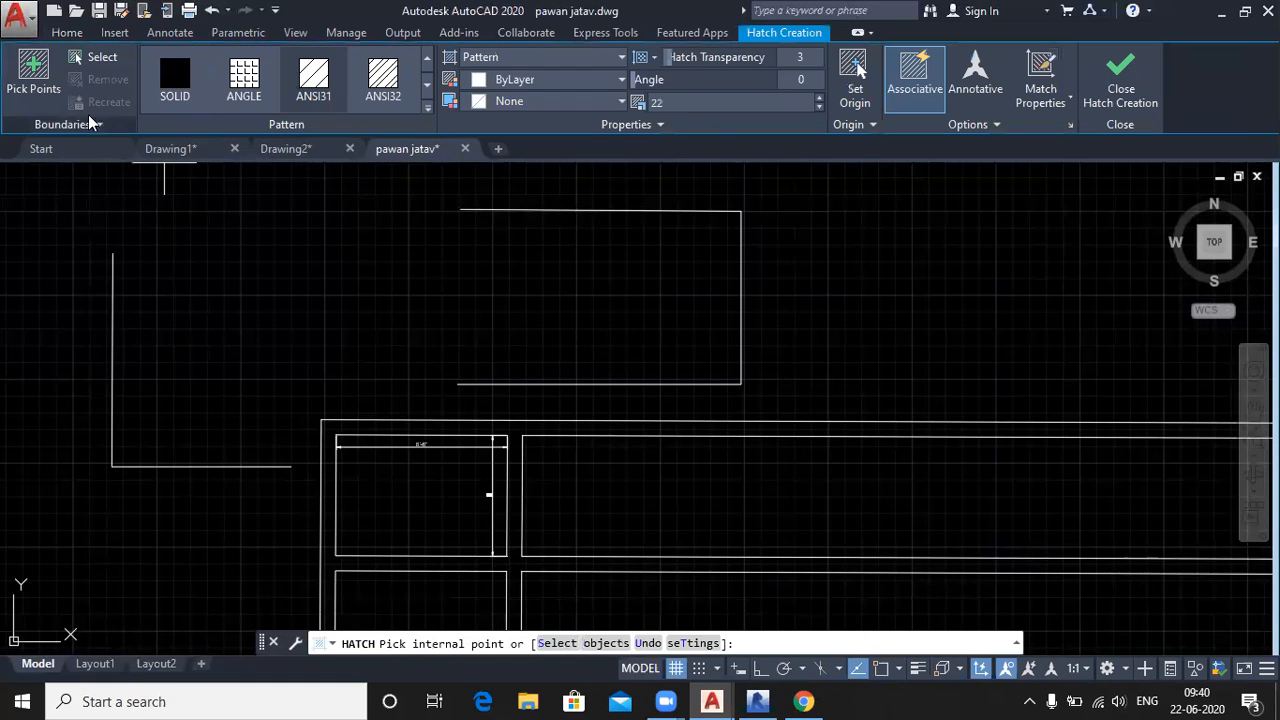
click(33, 89)
click(635, 297)
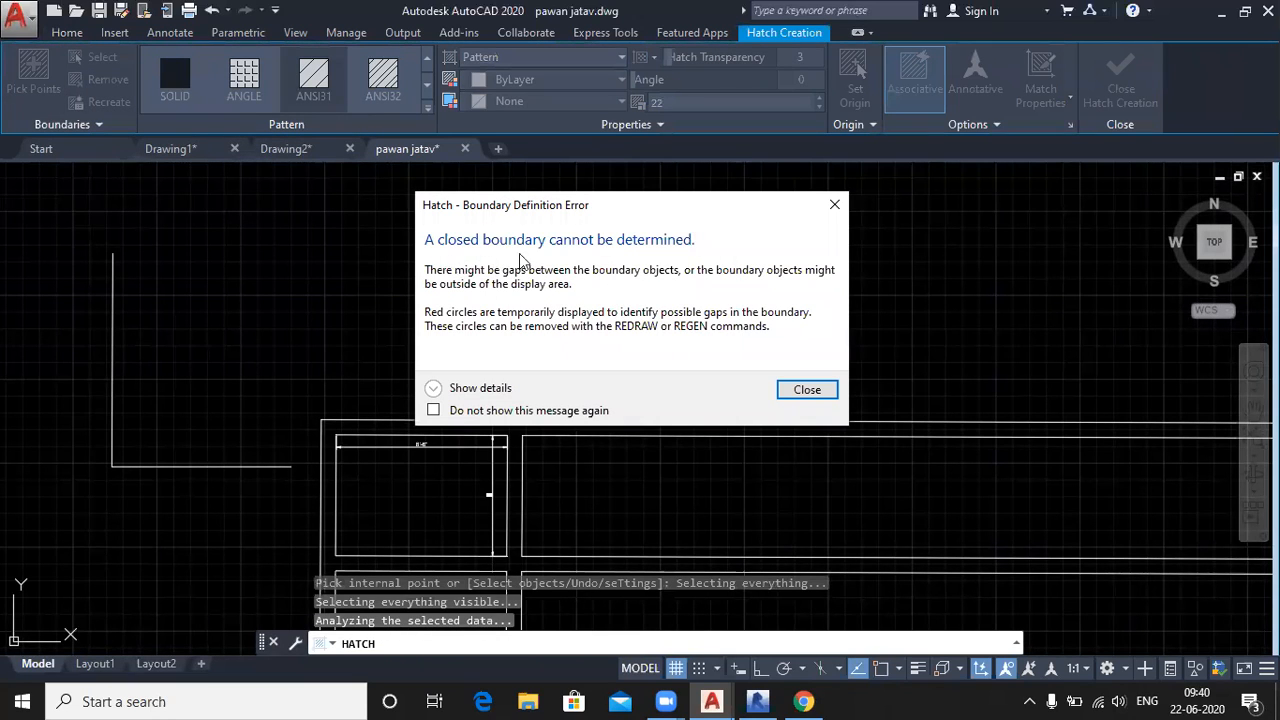
click(810, 390)
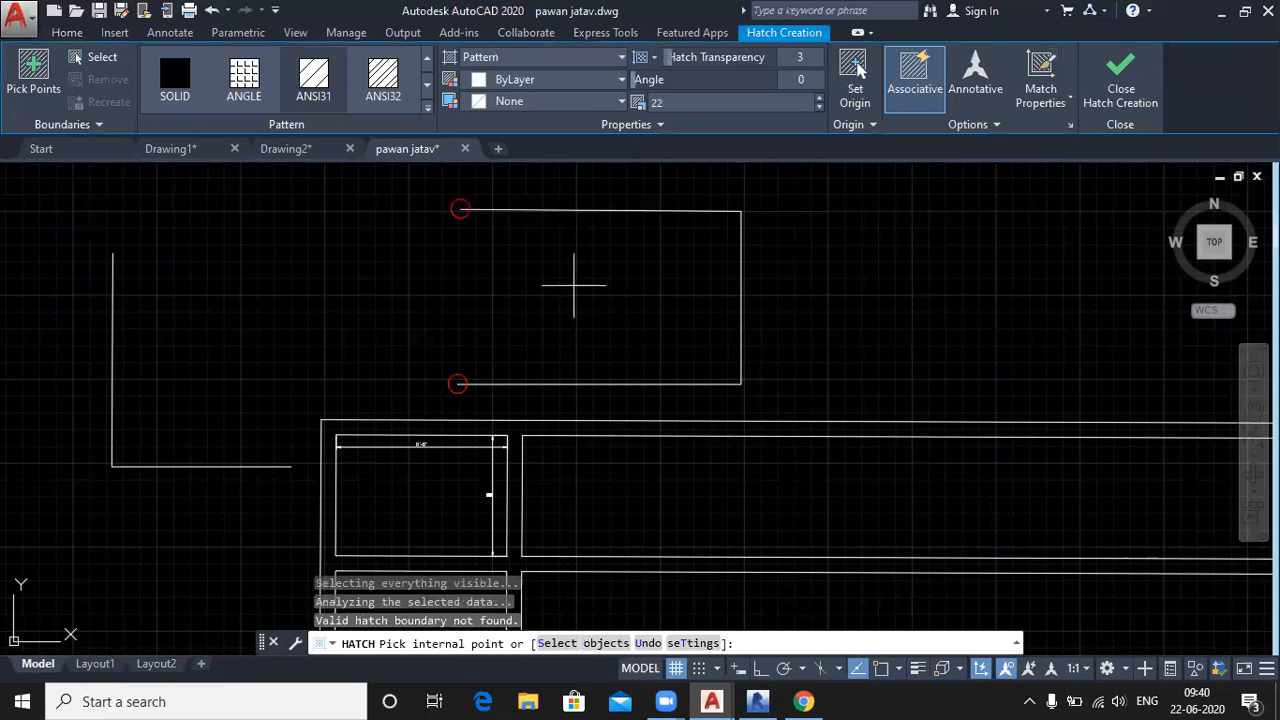
Hatch the small dimensioned room by internal point and reduce the pattern scale to 2.8
click(395, 504)
click(819, 107)
click(819, 107)
click(819, 107)
click(819, 107)
click(819, 107)
click(819, 107)
click(819, 107)
click(819, 107)
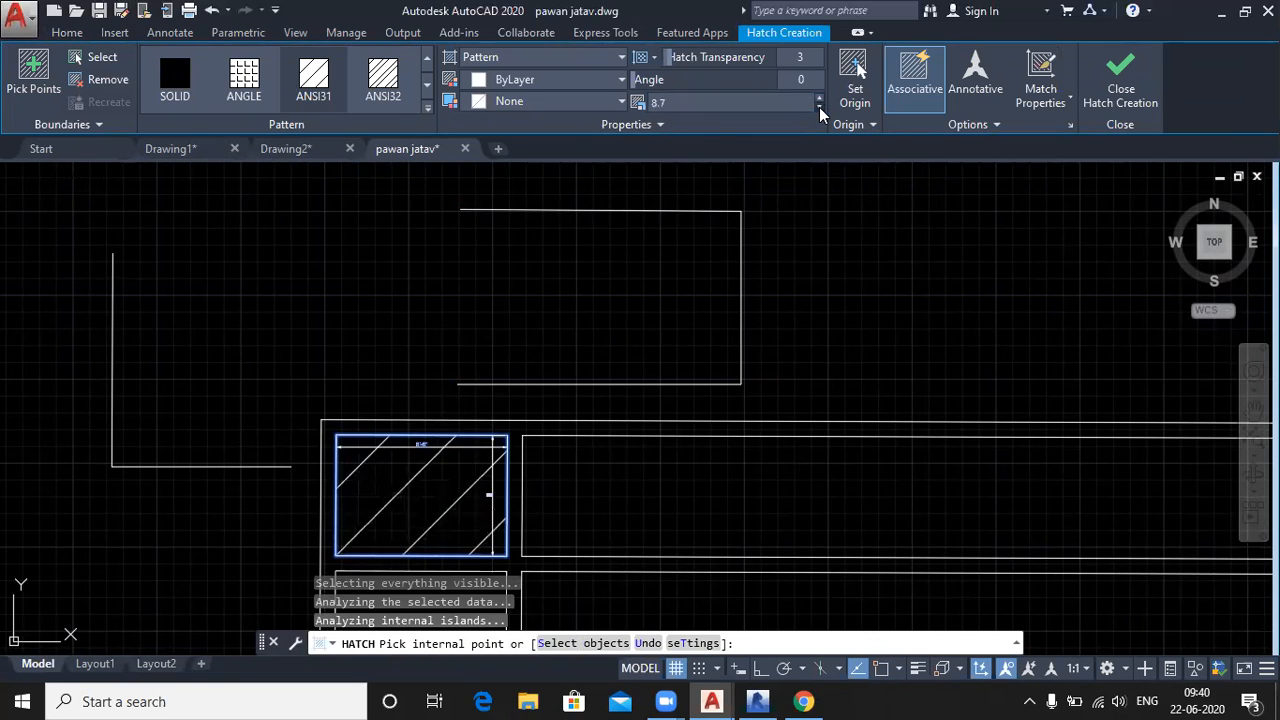
click(819, 107)
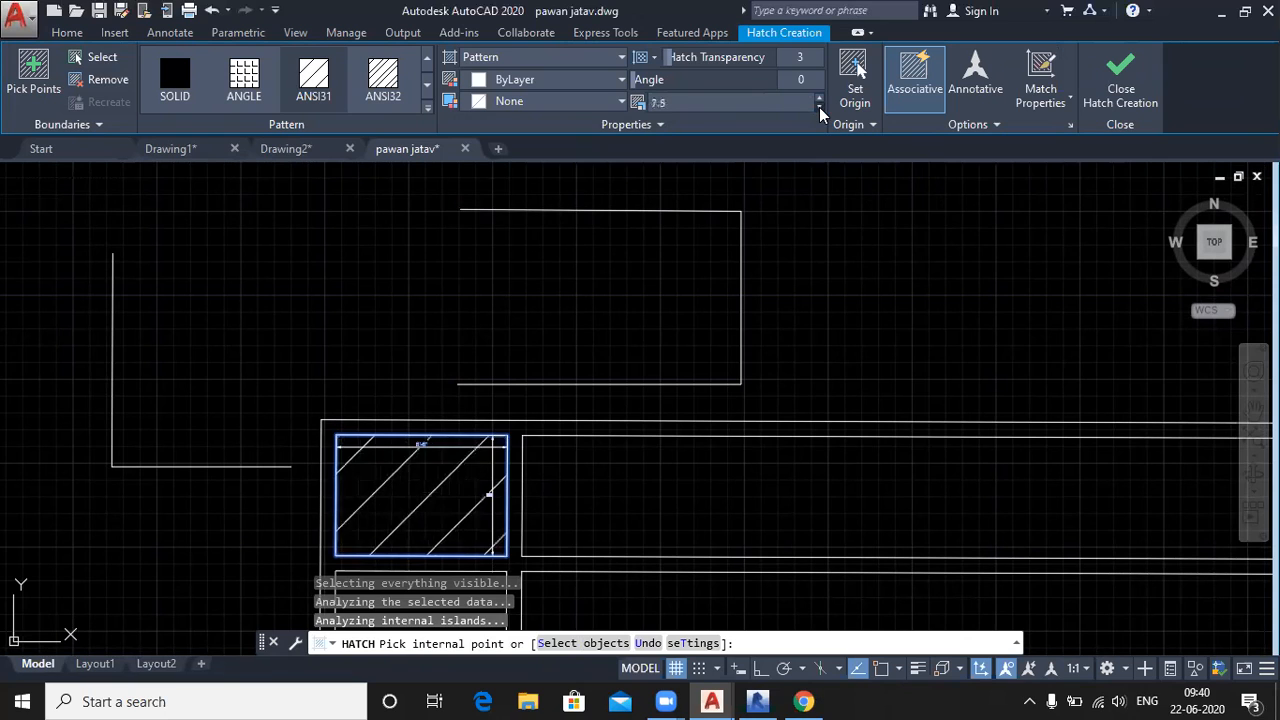
click(819, 107)
click(819, 107)
click(819, 107)
click(819, 107)
click(819, 107)
click(819, 107)
click(819, 107)
click(819, 107)
click(819, 107)
click(819, 107)
click(819, 107)
click(819, 107)
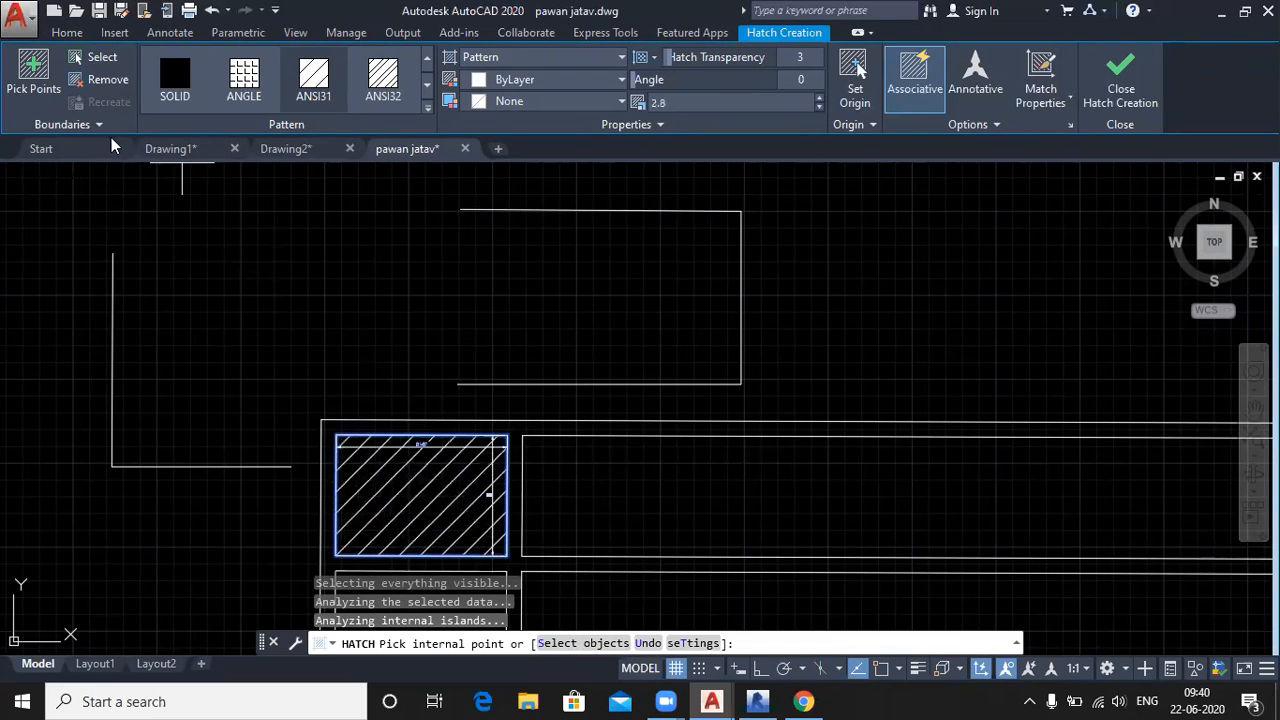
Try adding the open outline's upper line to the hatch as a boundary object, and undo the whole hatch
click(100, 66)
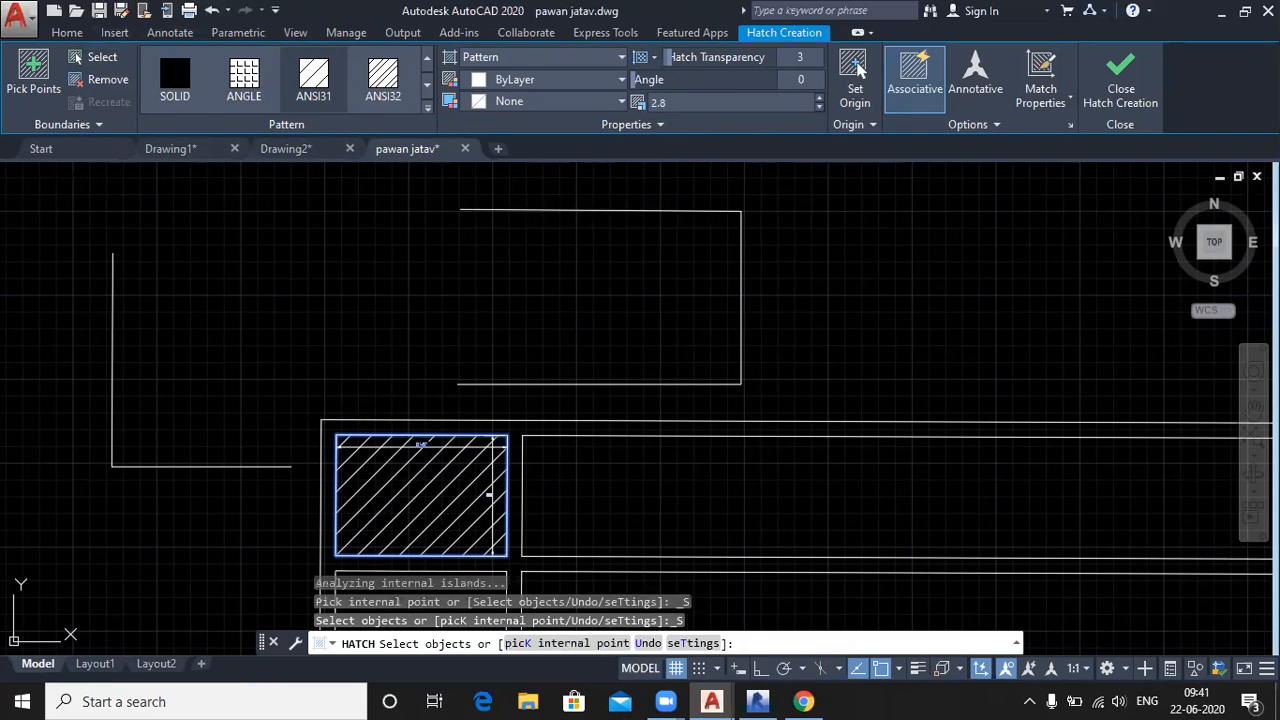
click(619, 212)
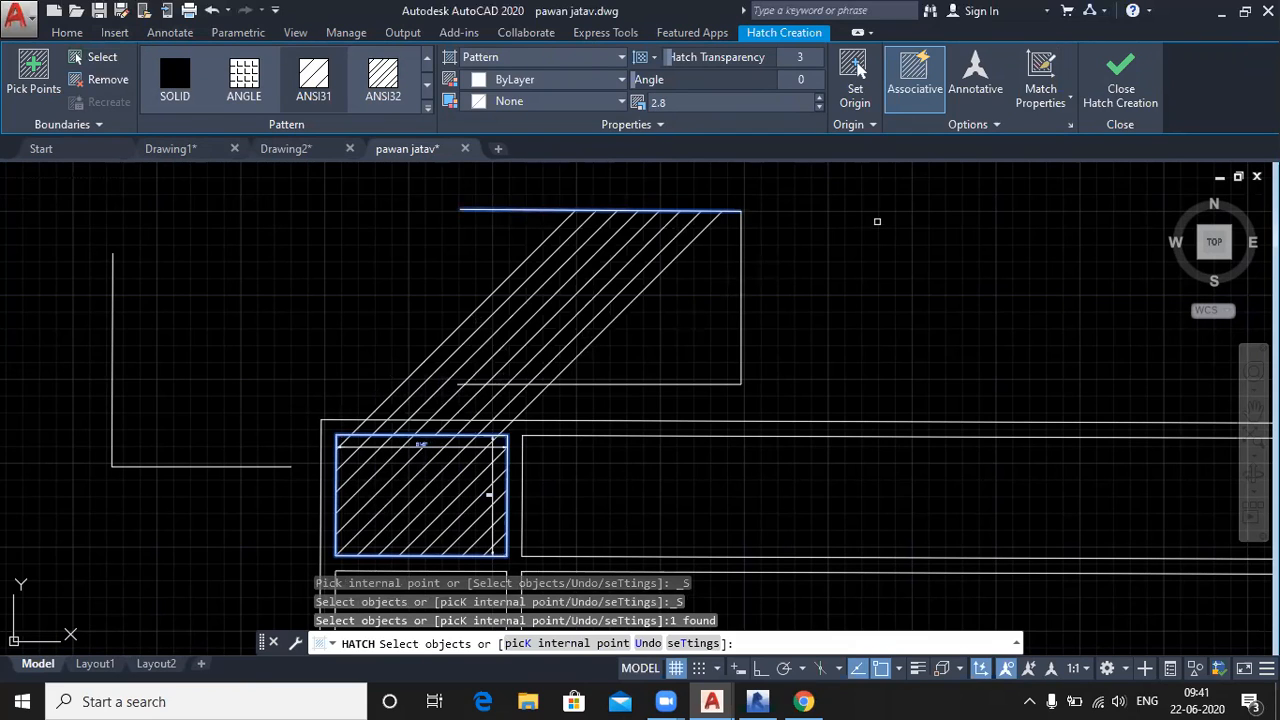
key(Escape)
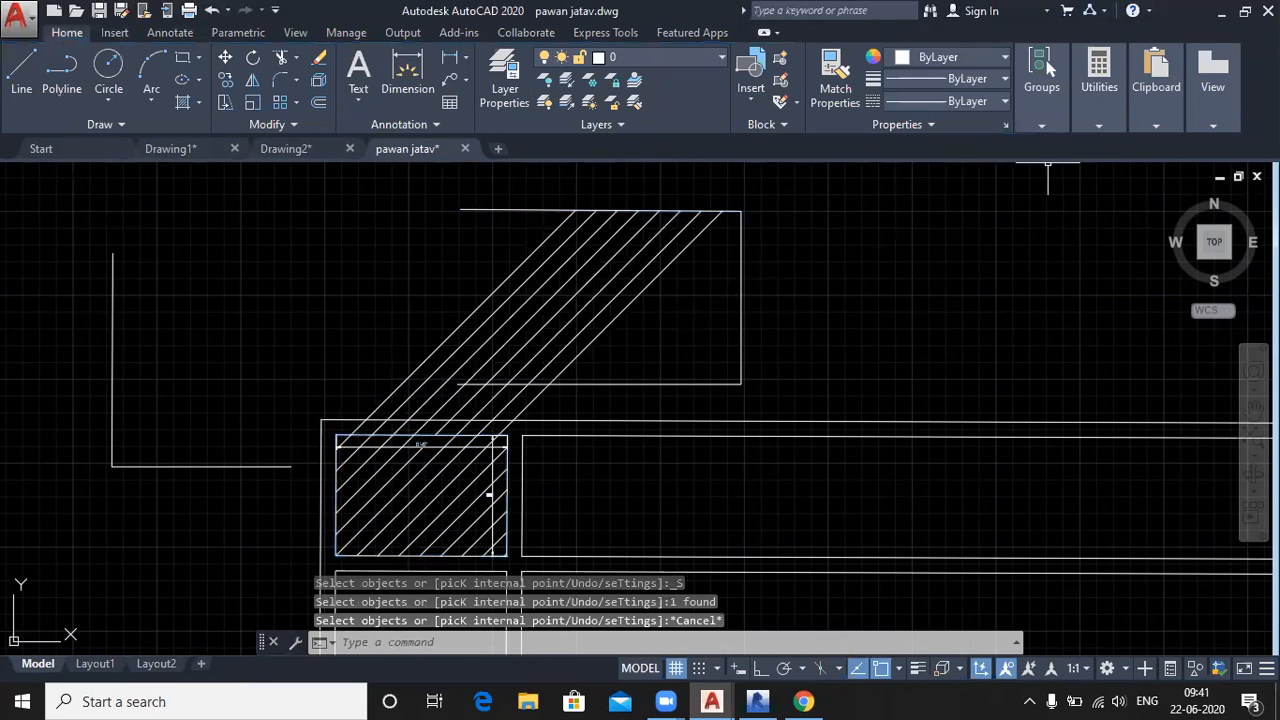
key(ctrl+z)
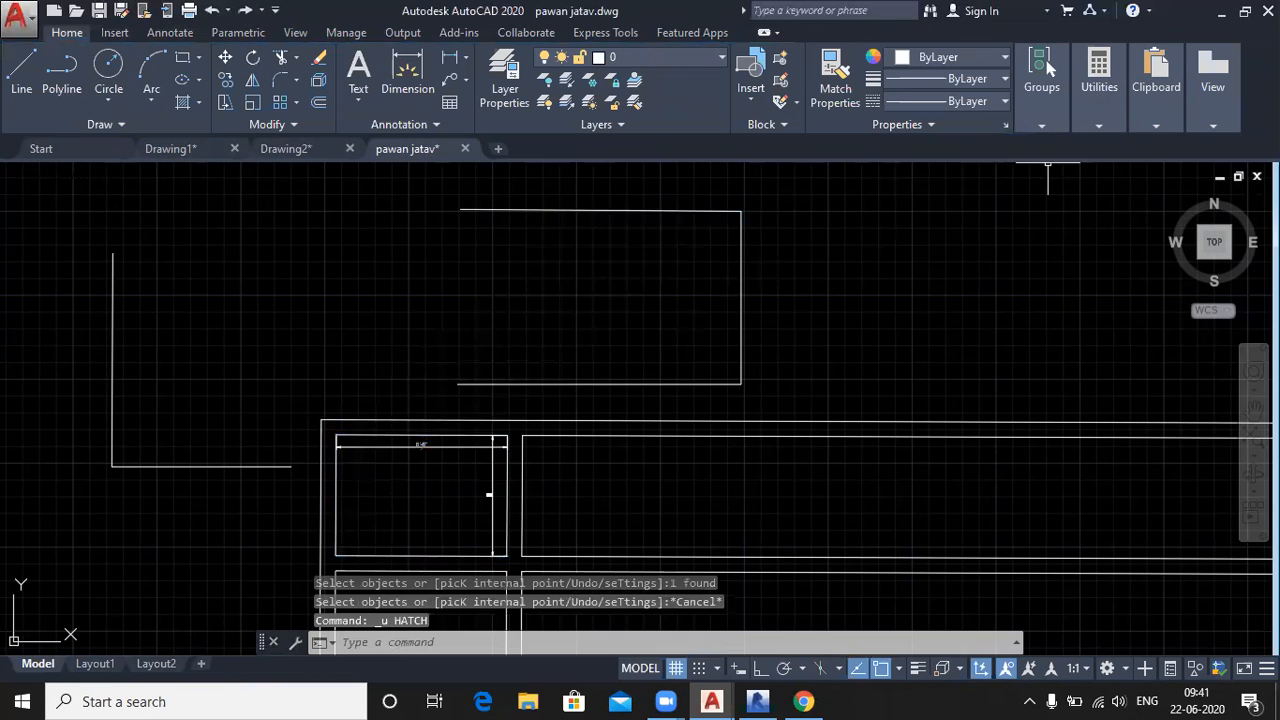
Start a new hatch and select the three lines of the open outline as its boundary objects
click(193, 105)
click(614, 290)
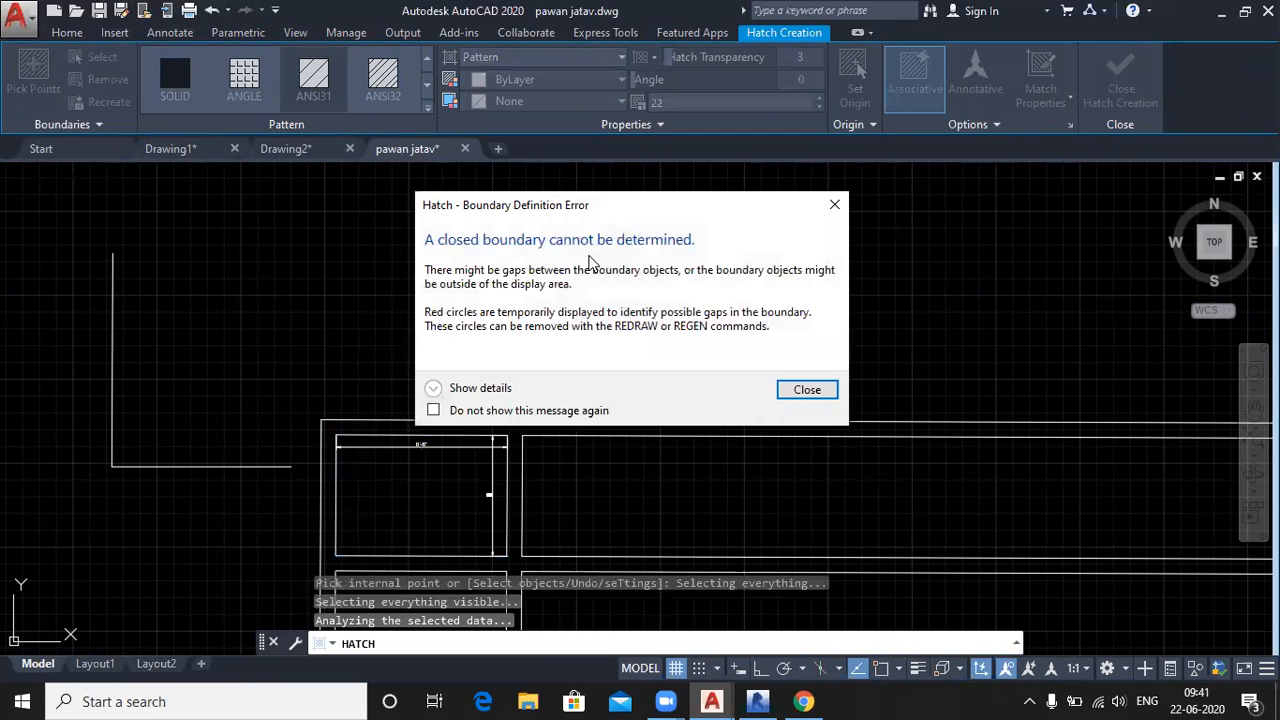
click(807, 389)
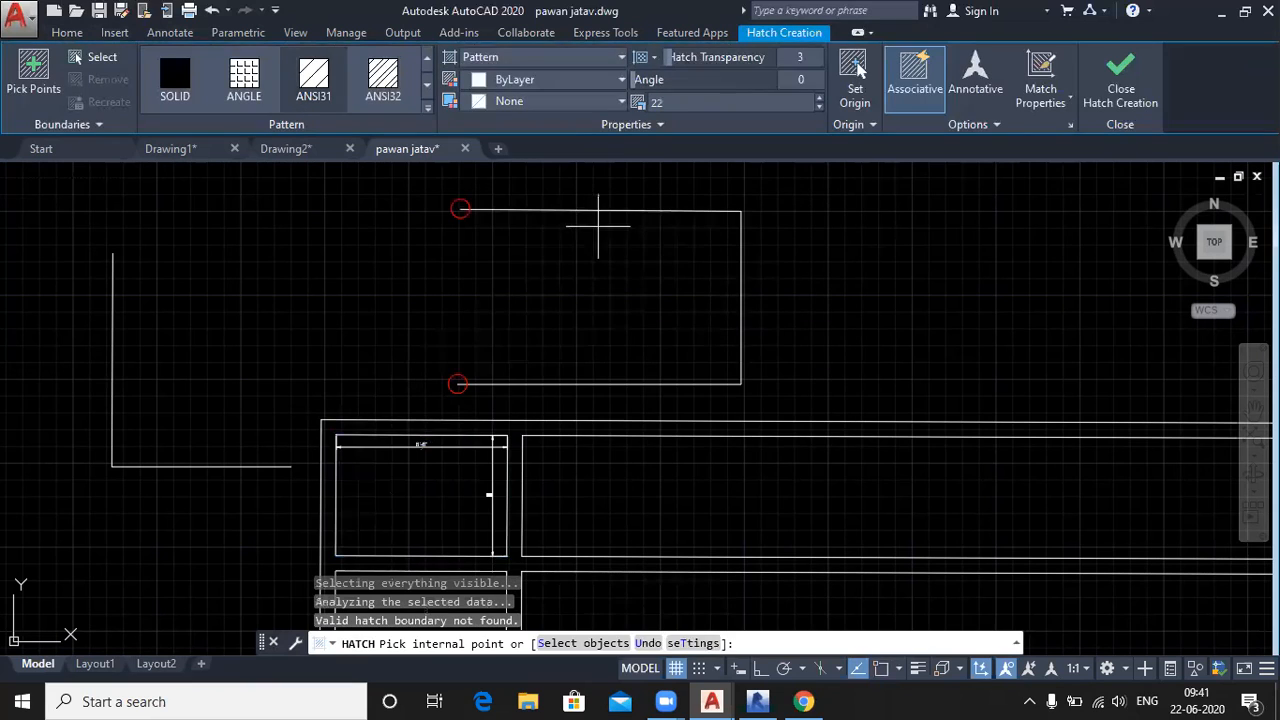
click(90, 57)
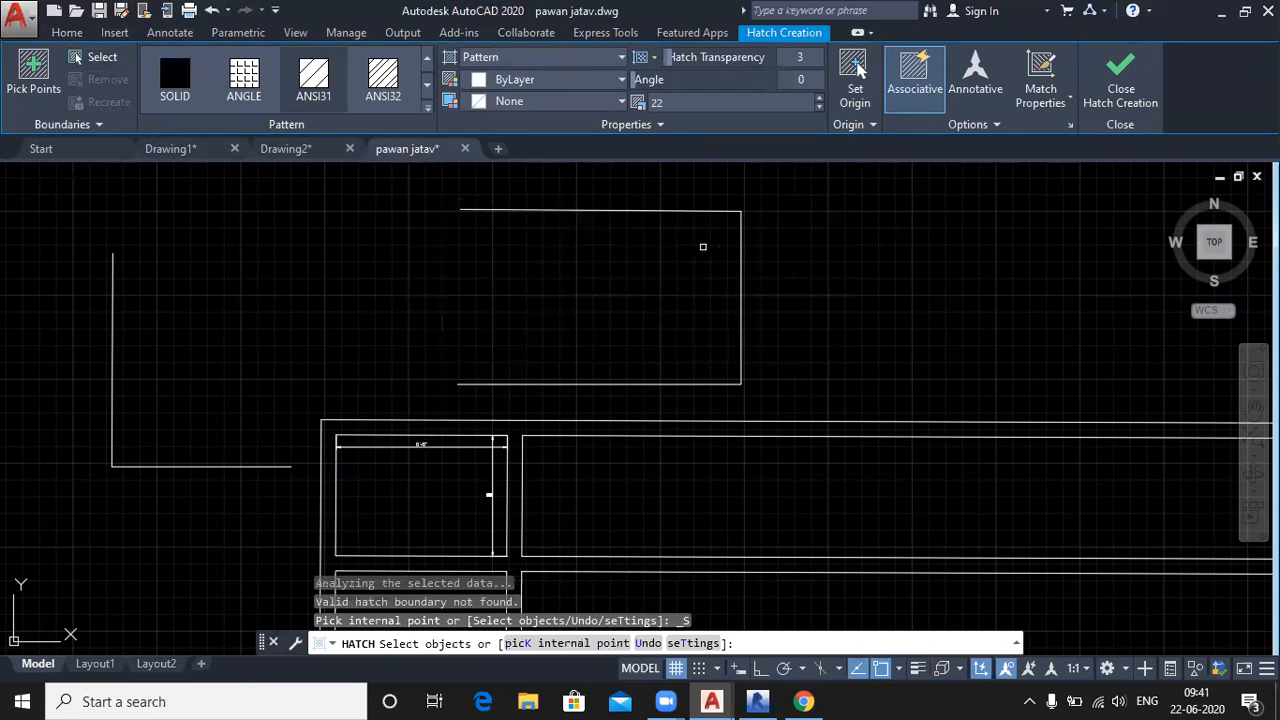
click(675, 210)
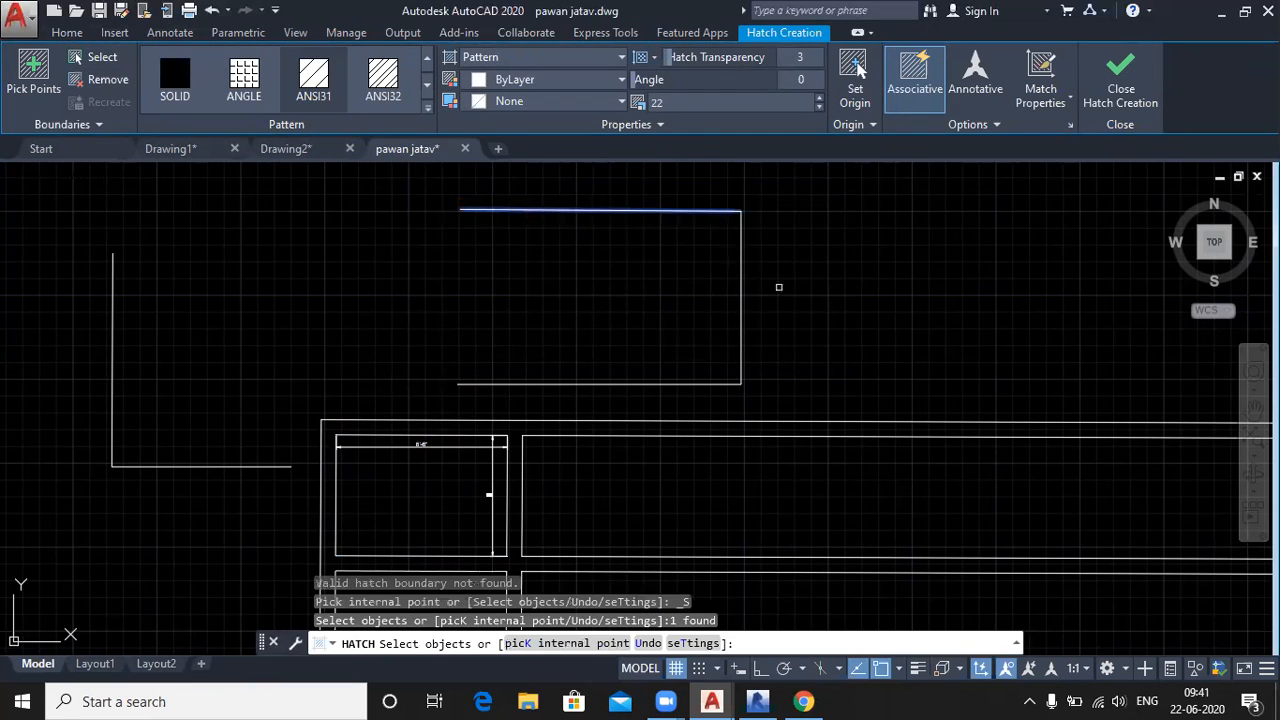
click(741, 272)
click(691, 384)
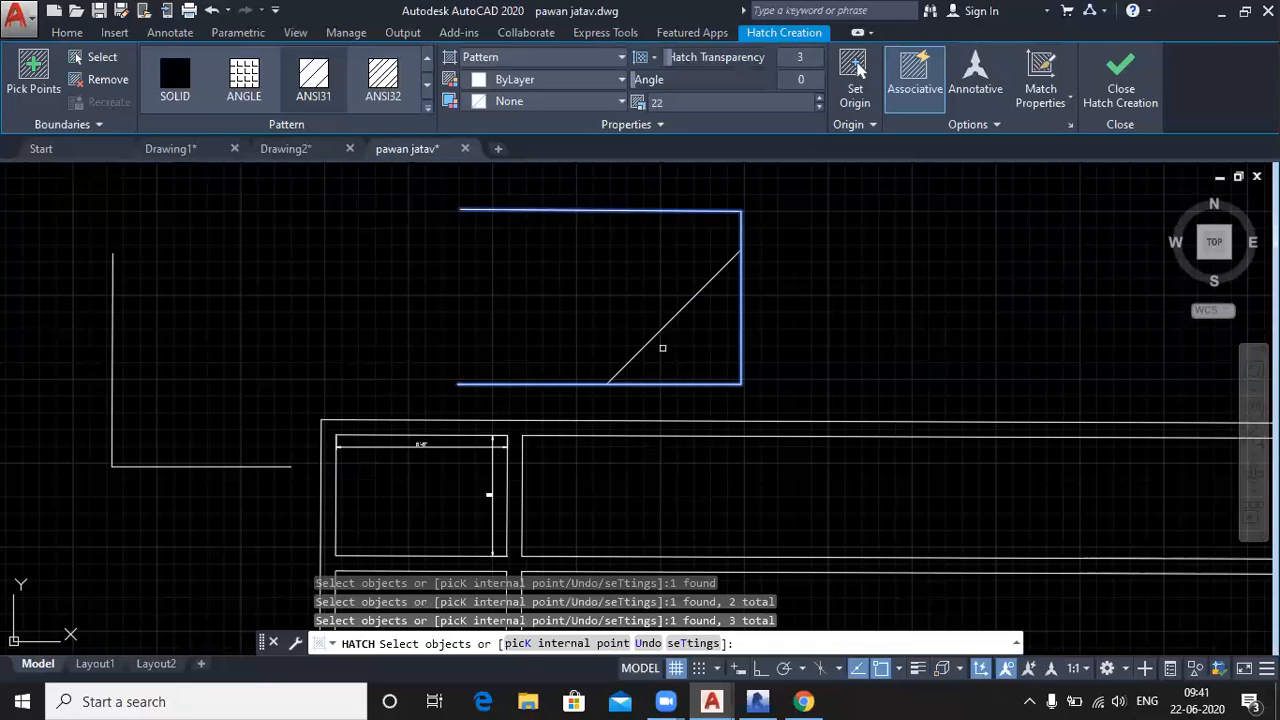
Reduce the hatch pattern scale to 3.3 and set the hatch angle to 41
click(820, 107)
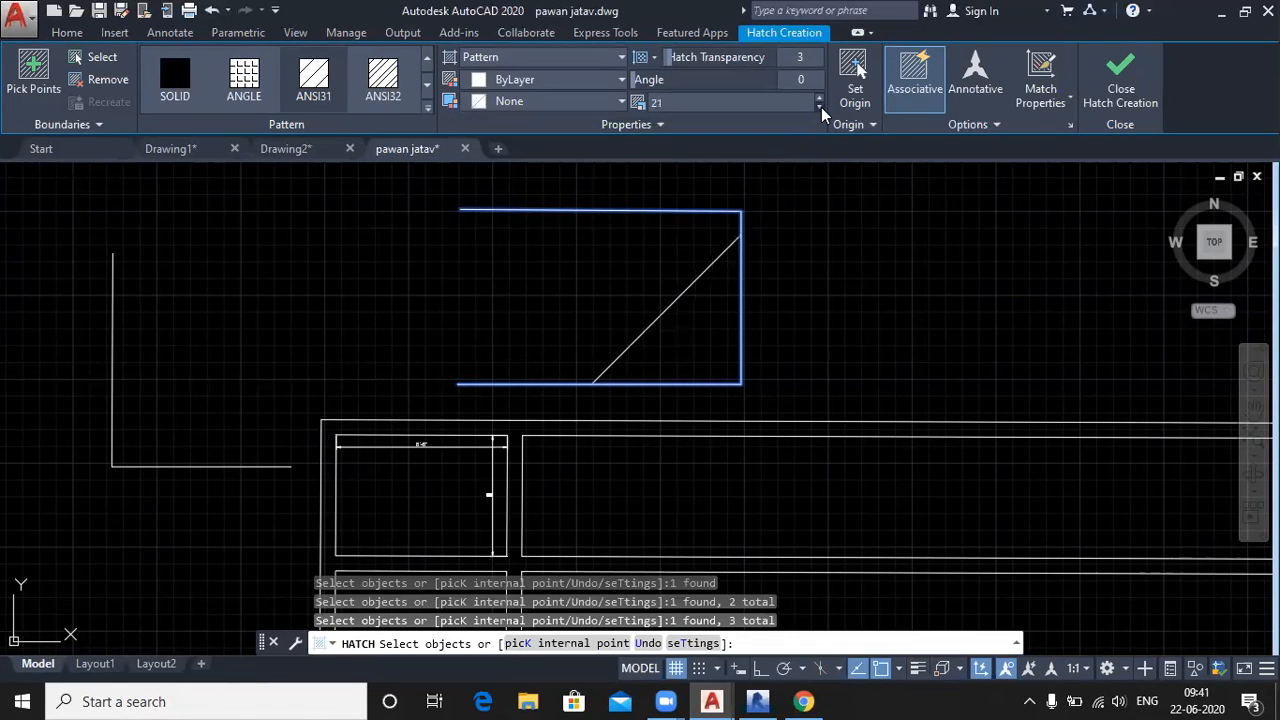
click(820, 107)
click(820, 107)
click(820, 107)
click(820, 107)
click(820, 107)
click(820, 107)
click(820, 107)
click(820, 107)
click(820, 107)
click(820, 107)
click(820, 107)
click(820, 107)
click(820, 107)
click(820, 107)
click(820, 107)
click(820, 107)
click(820, 107)
click(820, 107)
click(820, 107)
click(820, 107)
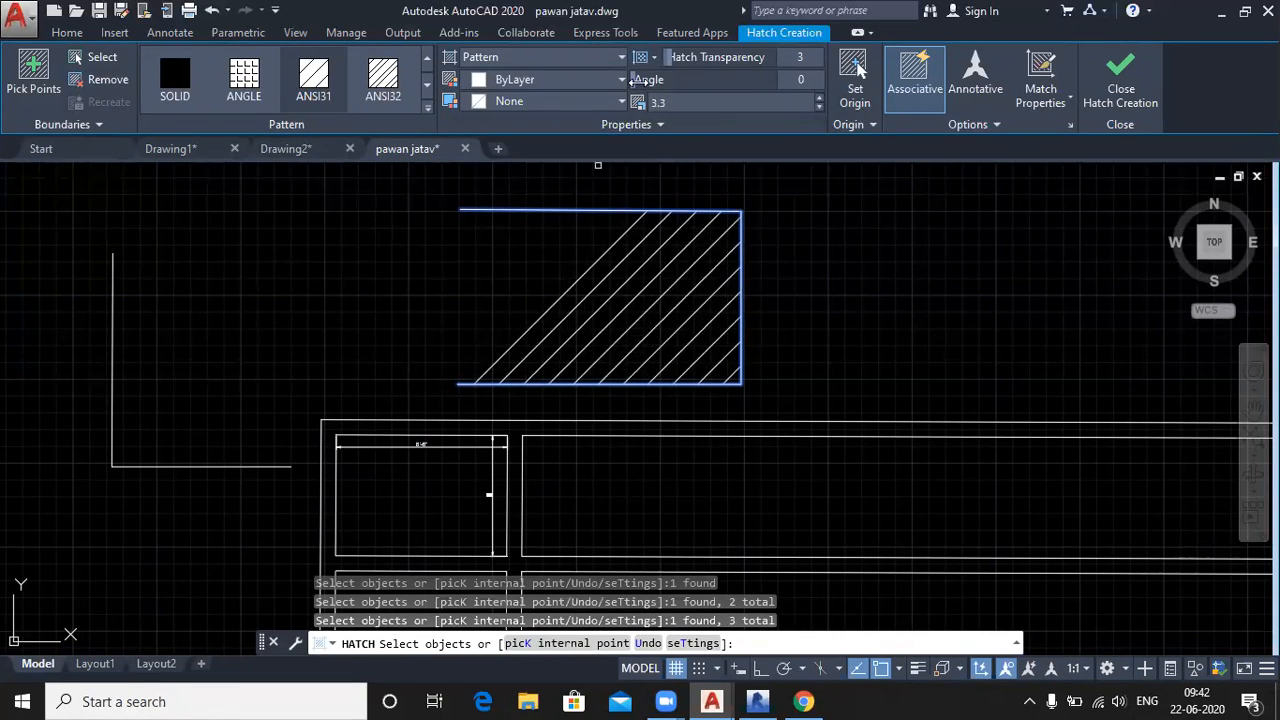
drag(640, 81, 670, 83)
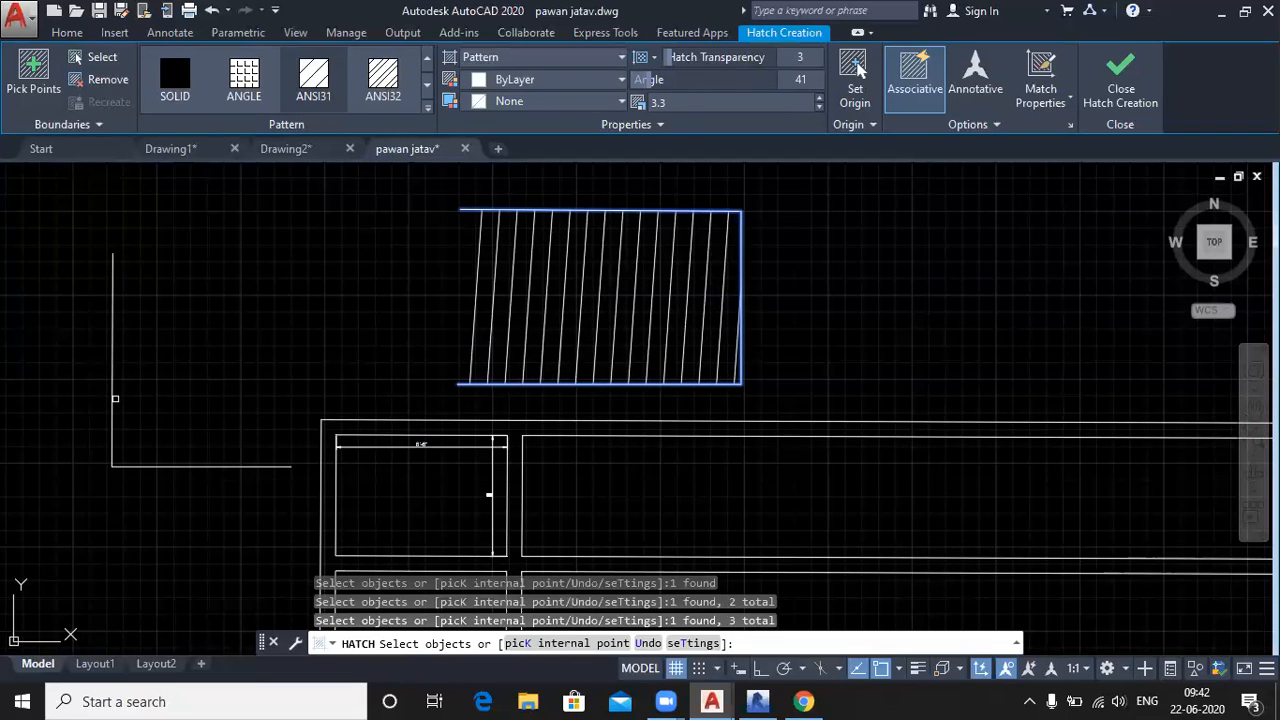
Add both lines of the L-shaped outline to the hatch boundary and set the hatch angle to 85
click(114, 396)
click(197, 467)
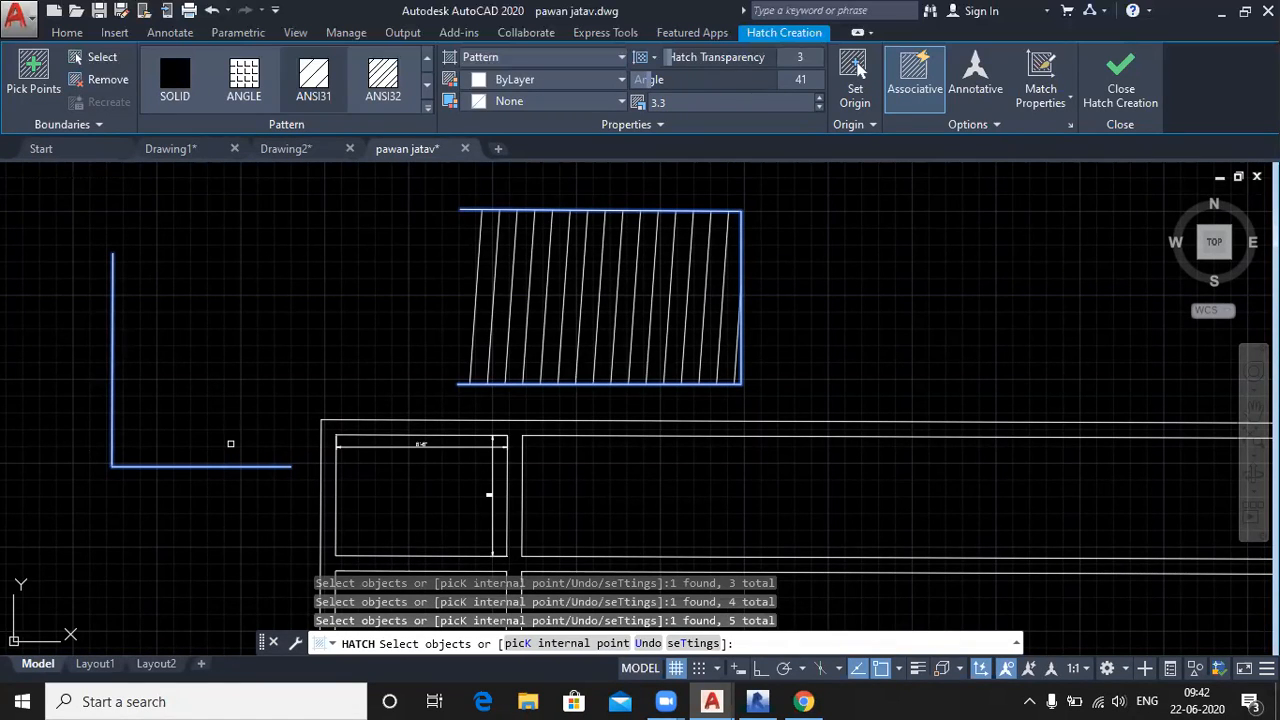
drag(651, 81, 668, 81)
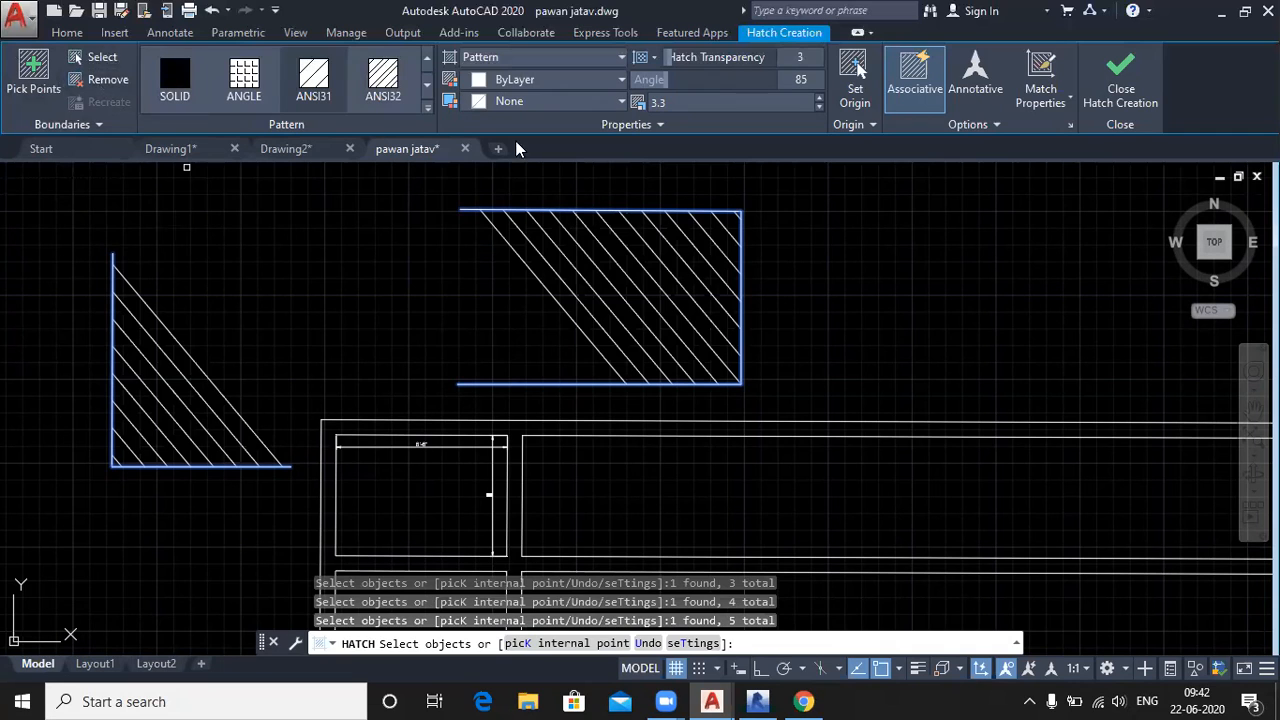
Add the small dimensioned room to the hatch by internal point and finish the hatch
click(22, 85)
click(391, 503)
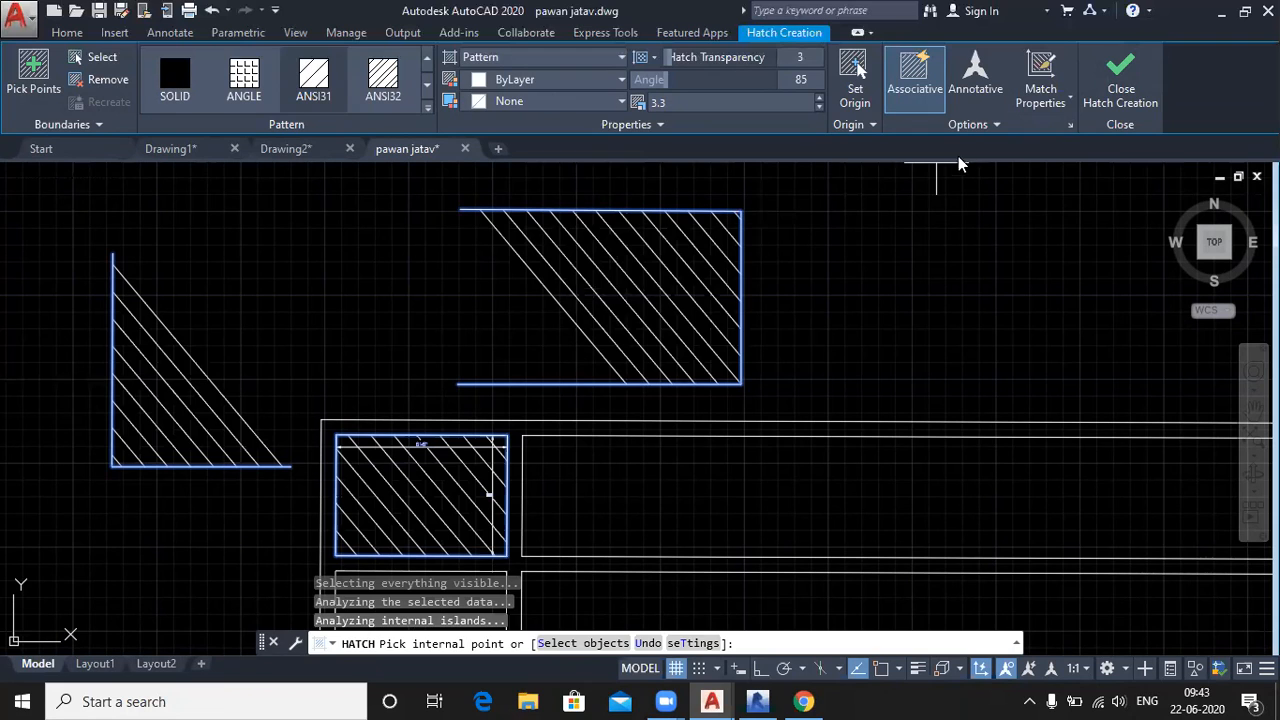
click(1122, 86)
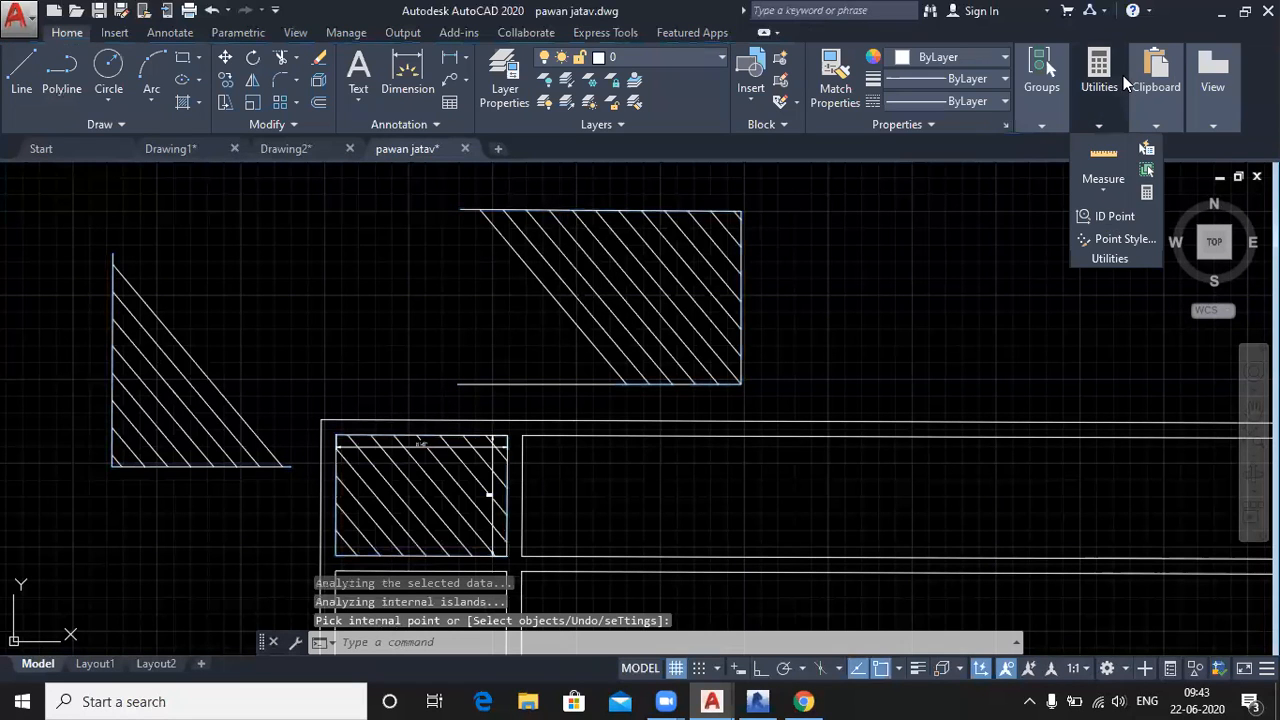
Mask part of the hatch in the open three-sided outline with a four-sided Wipeout polygon
click(122, 124)
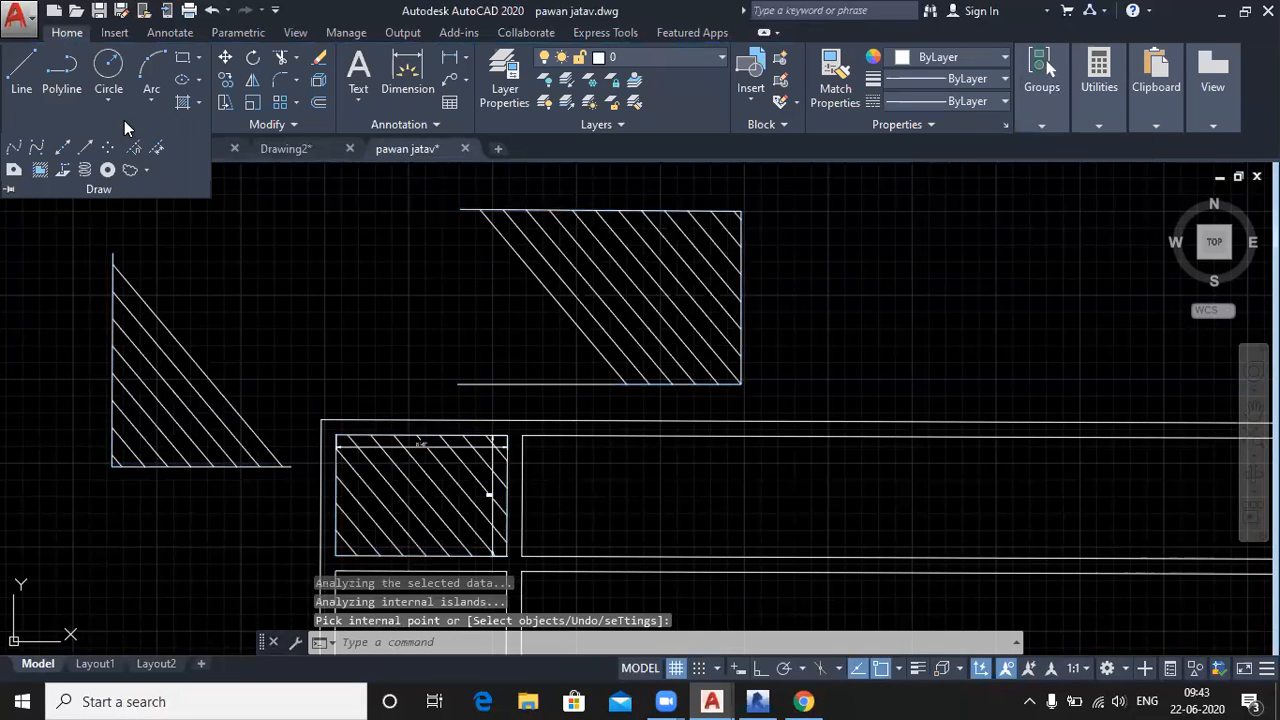
click(41, 172)
click(630, 312)
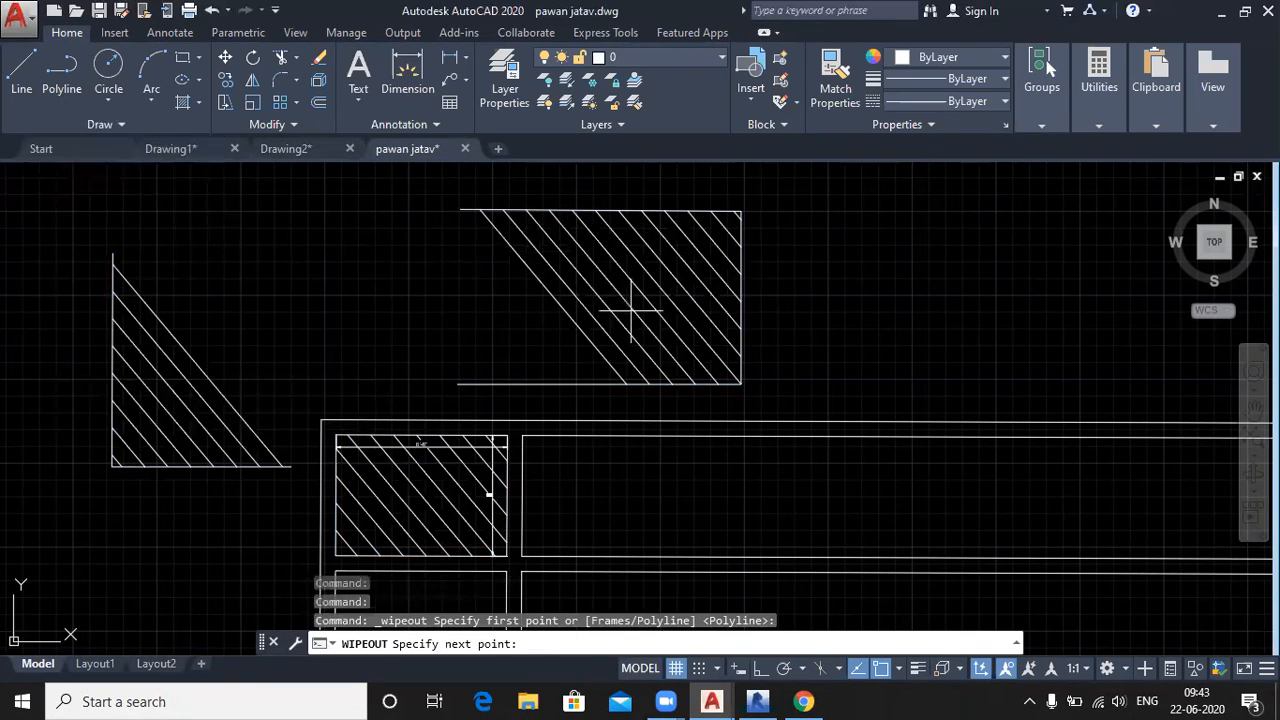
click(552, 264)
click(668, 242)
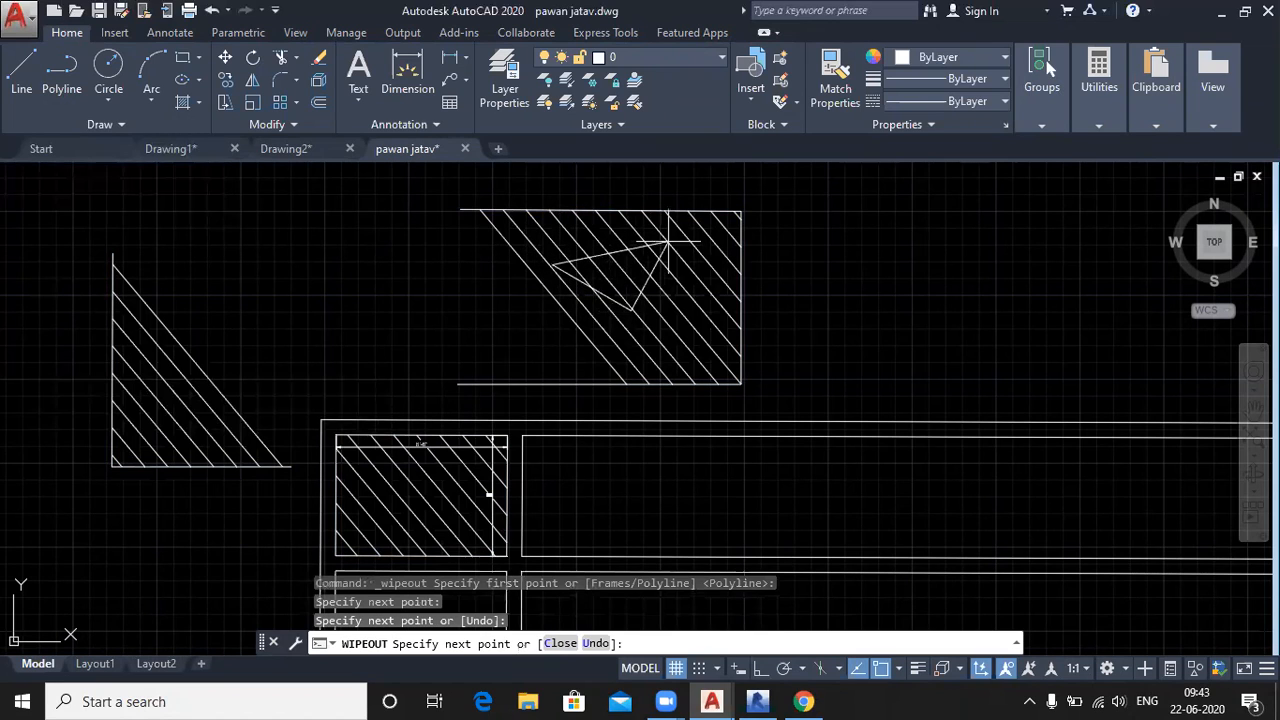
click(698, 308)
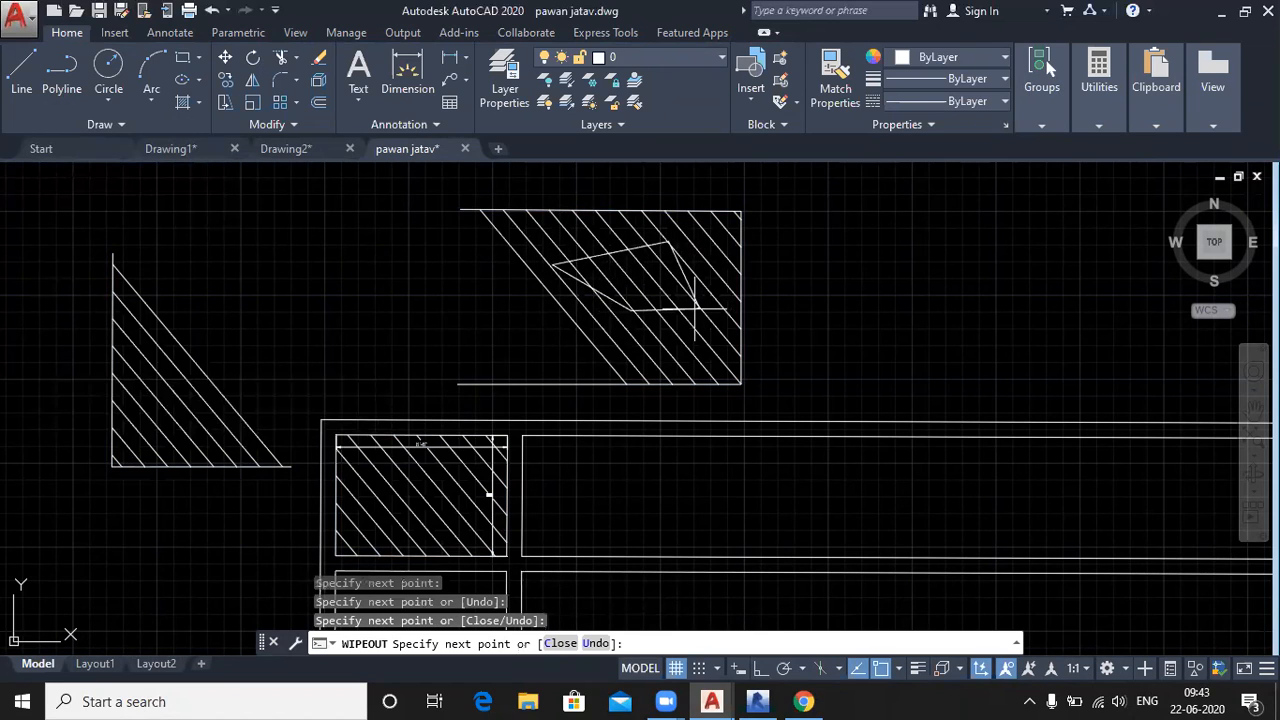
key(Return)
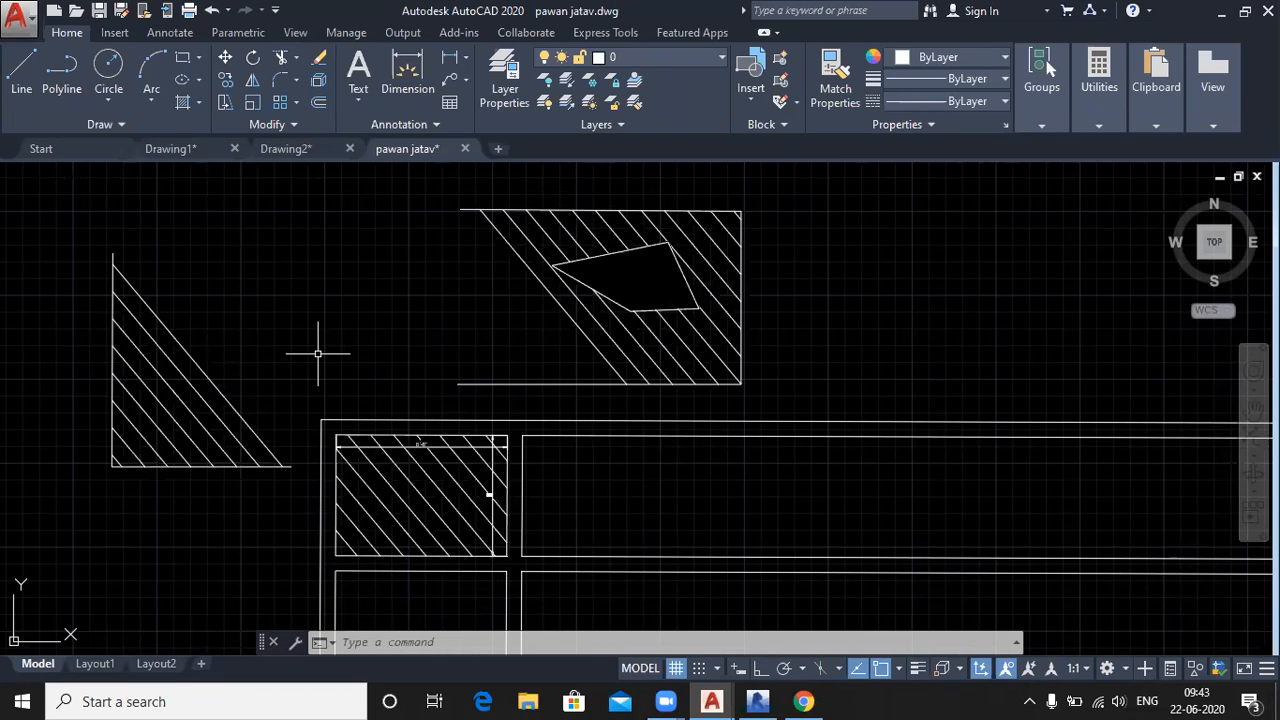
Fill the small dimensioned room with a GR_LINEAR gradient from blue to yellow by picking an internal point
click(118, 128)
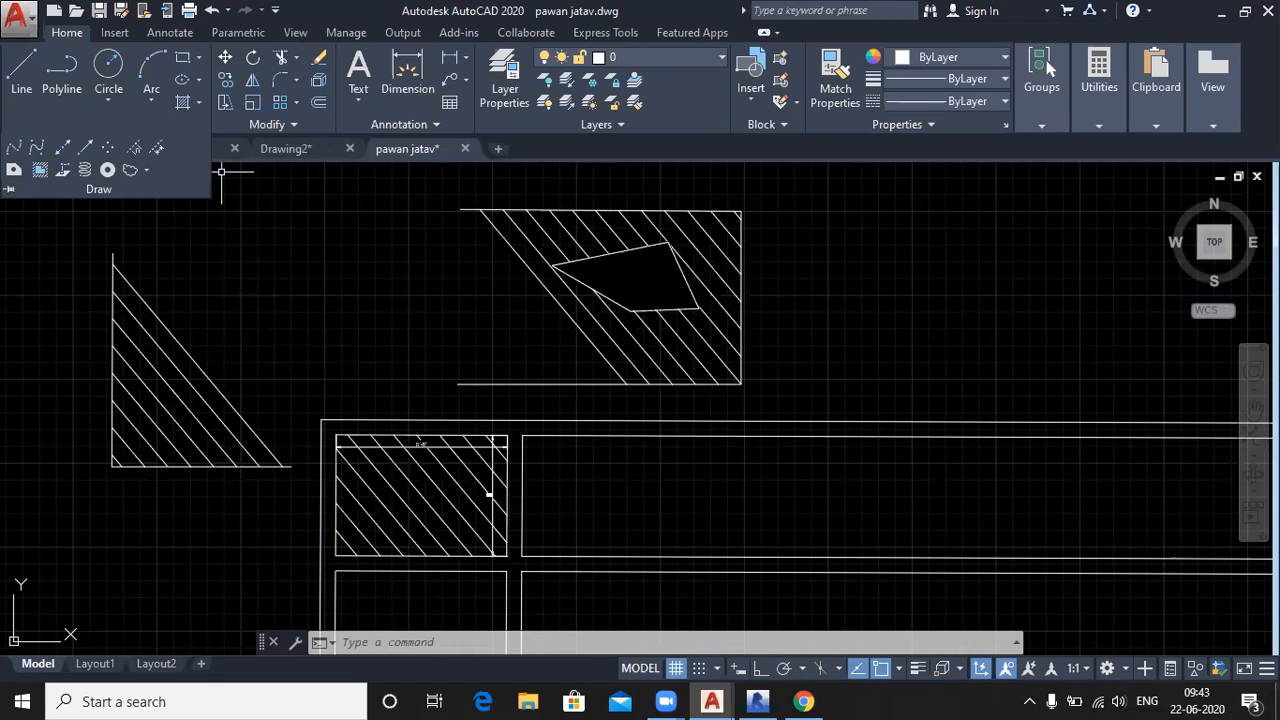
click(199, 101)
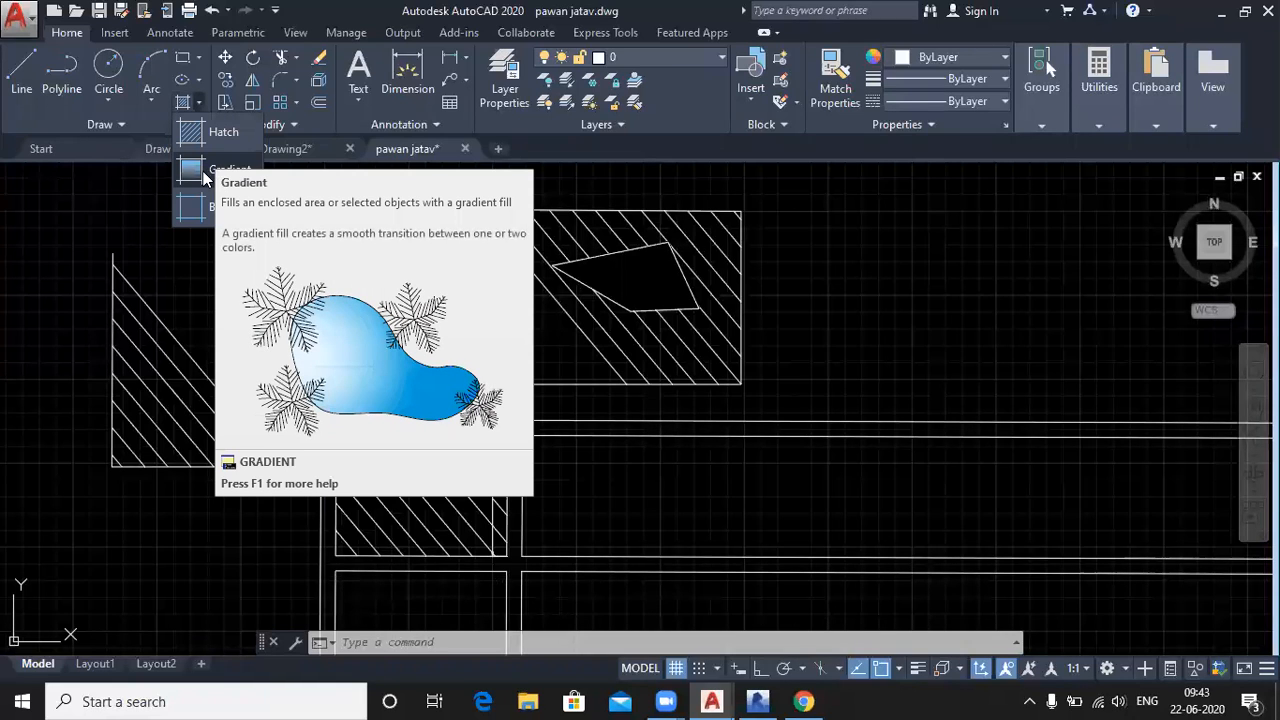
click(207, 172)
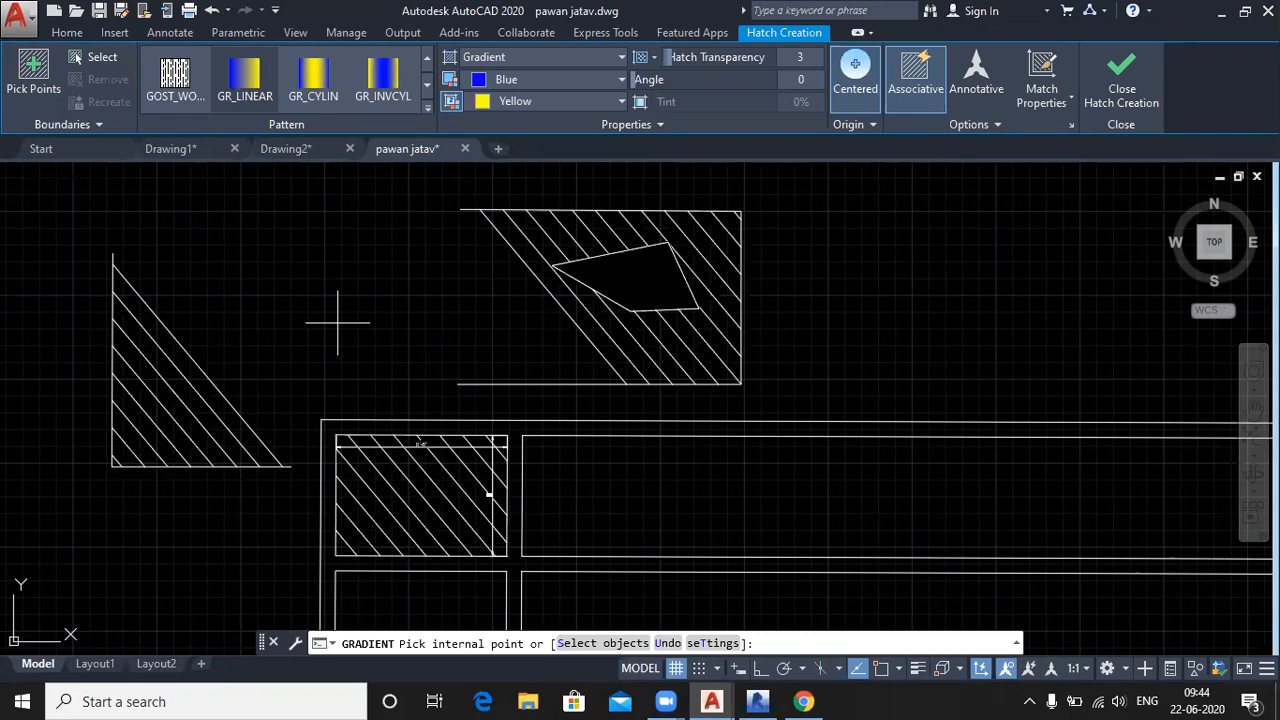
click(430, 107)
scroll(310, 226, up, 6)
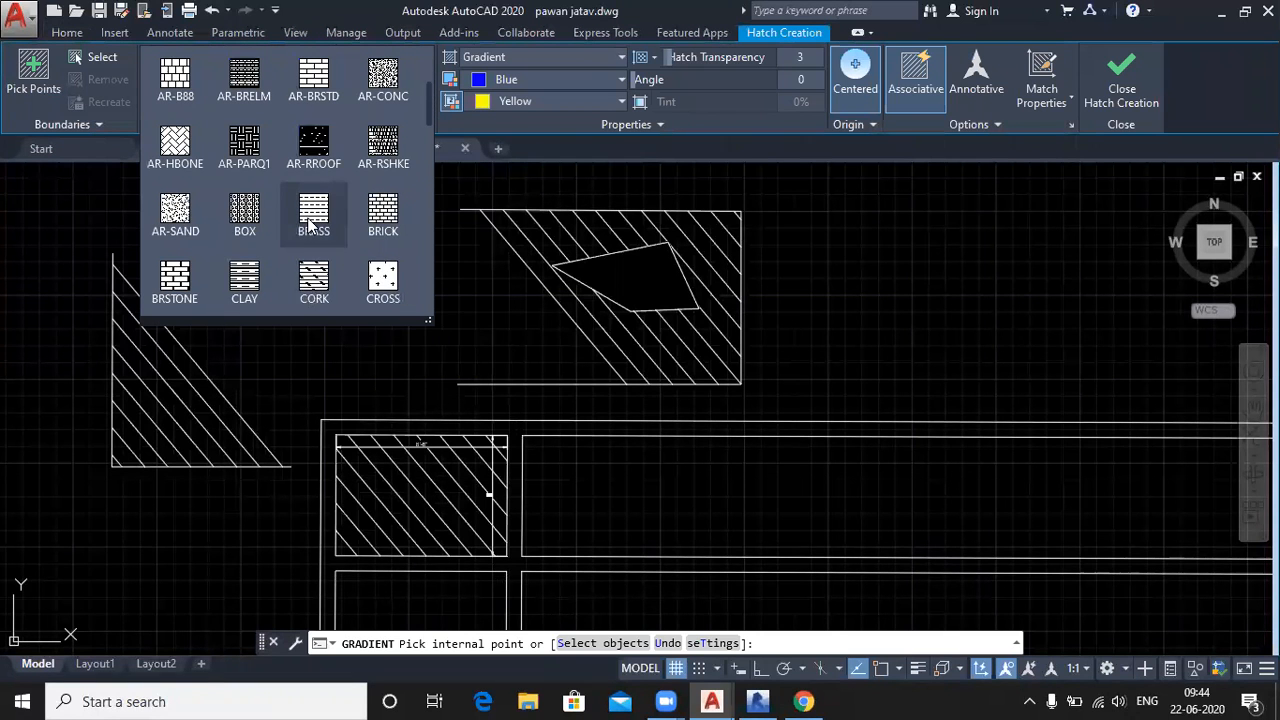
scroll(310, 226, down, 7)
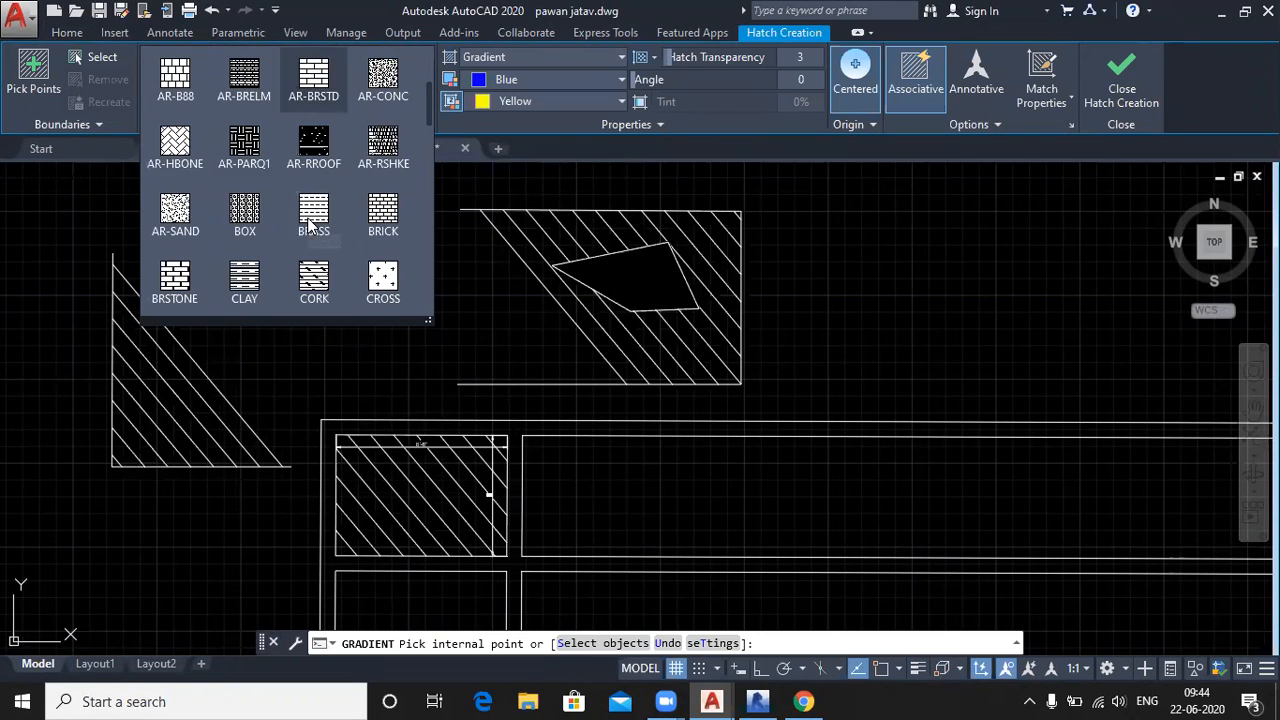
scroll(250, 229, down, 1)
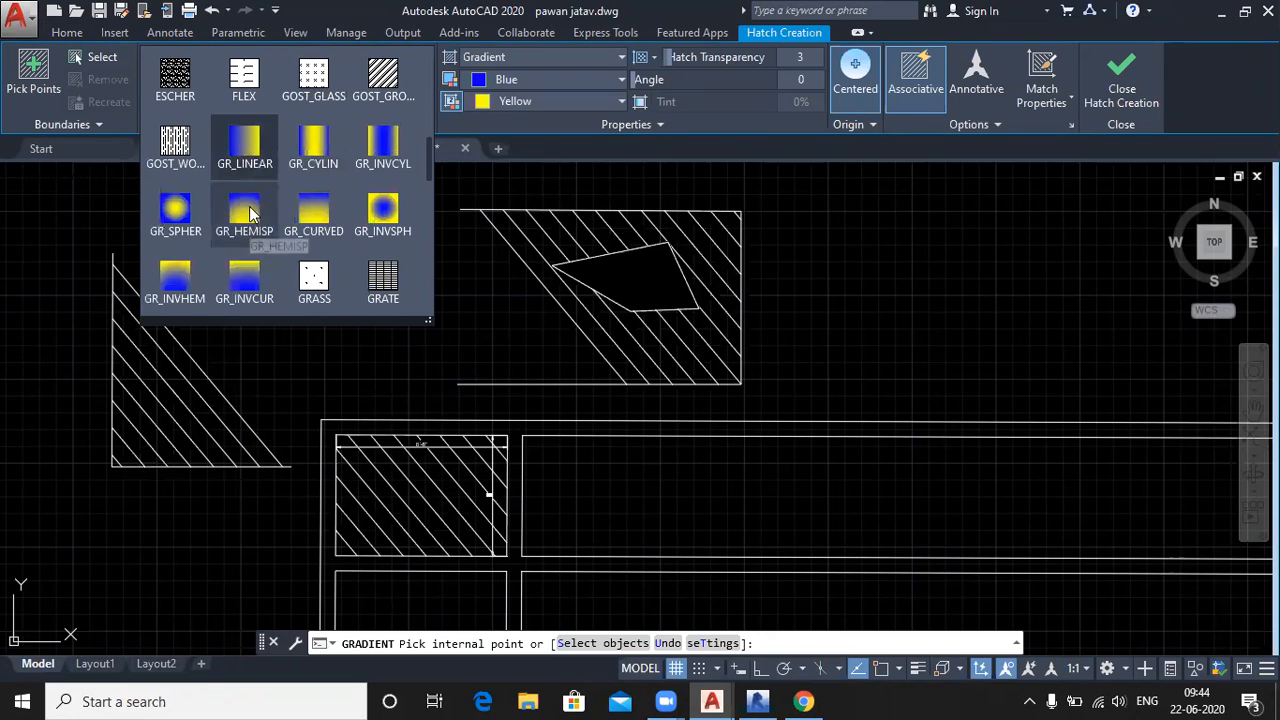
click(244, 148)
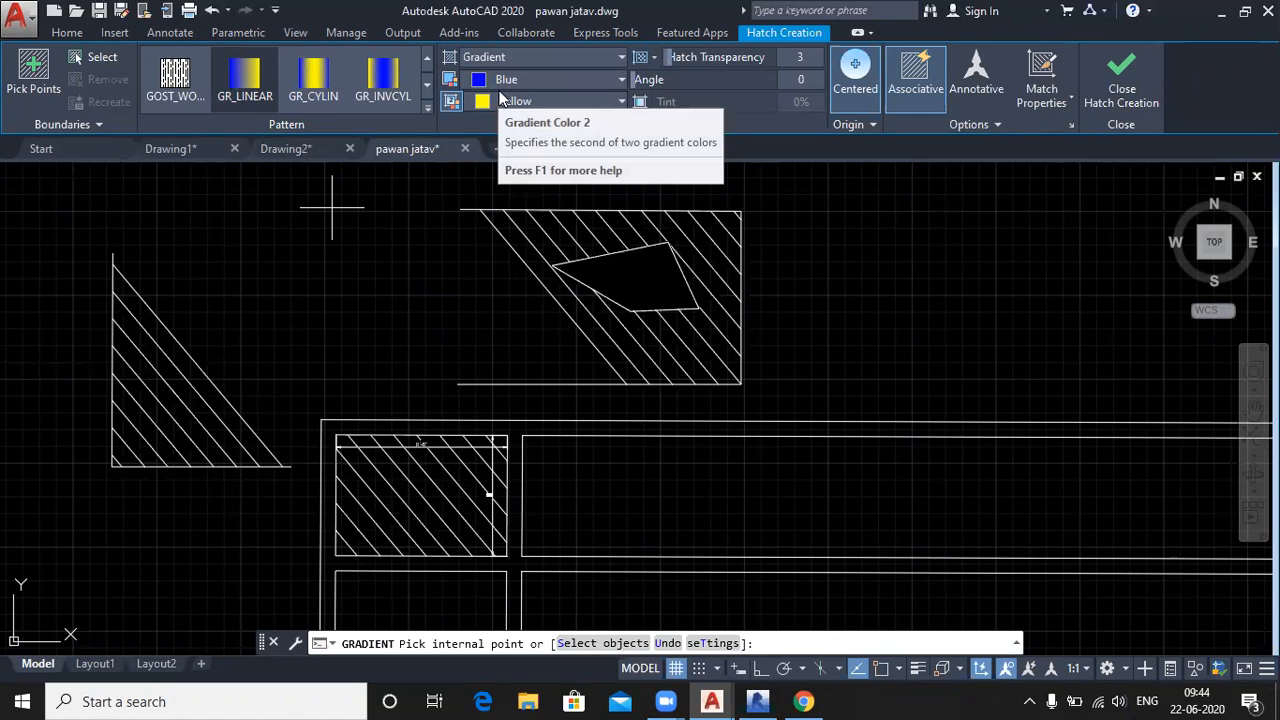
click(420, 495)
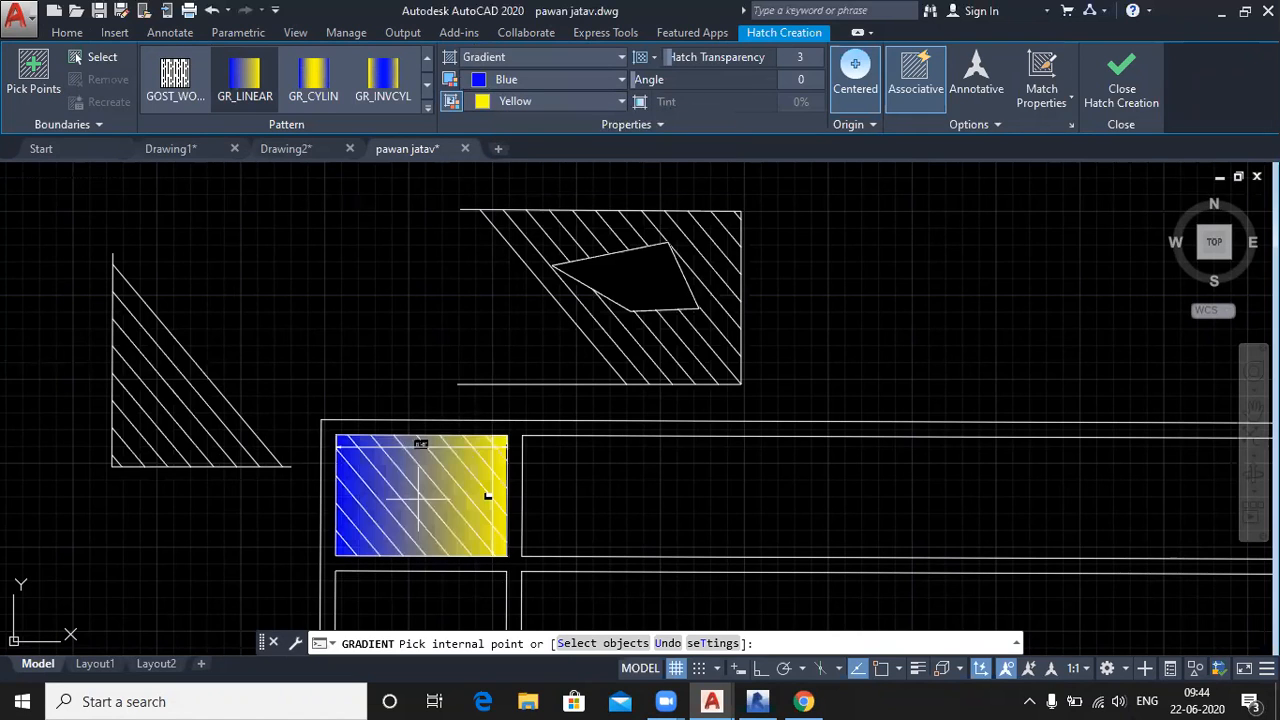
click(420, 498)
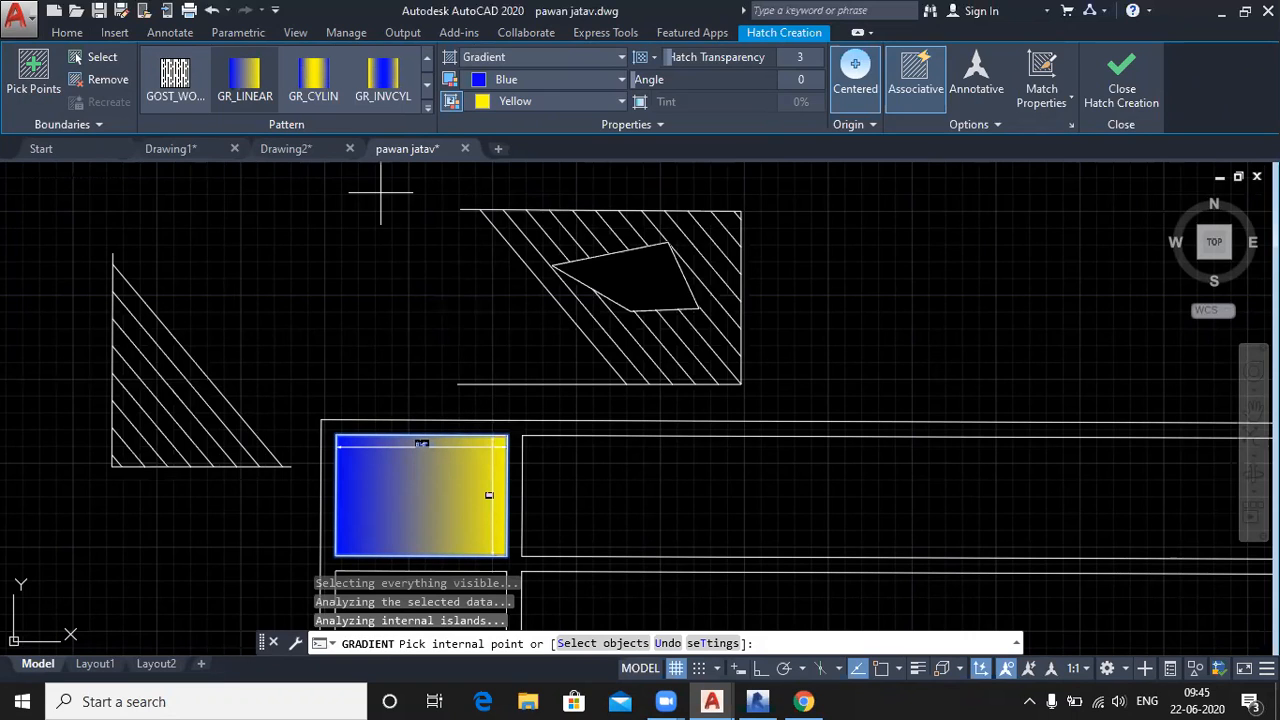
Toggle the gradient's second colour off and on again, and set that second colour to Blue
click(452, 102)
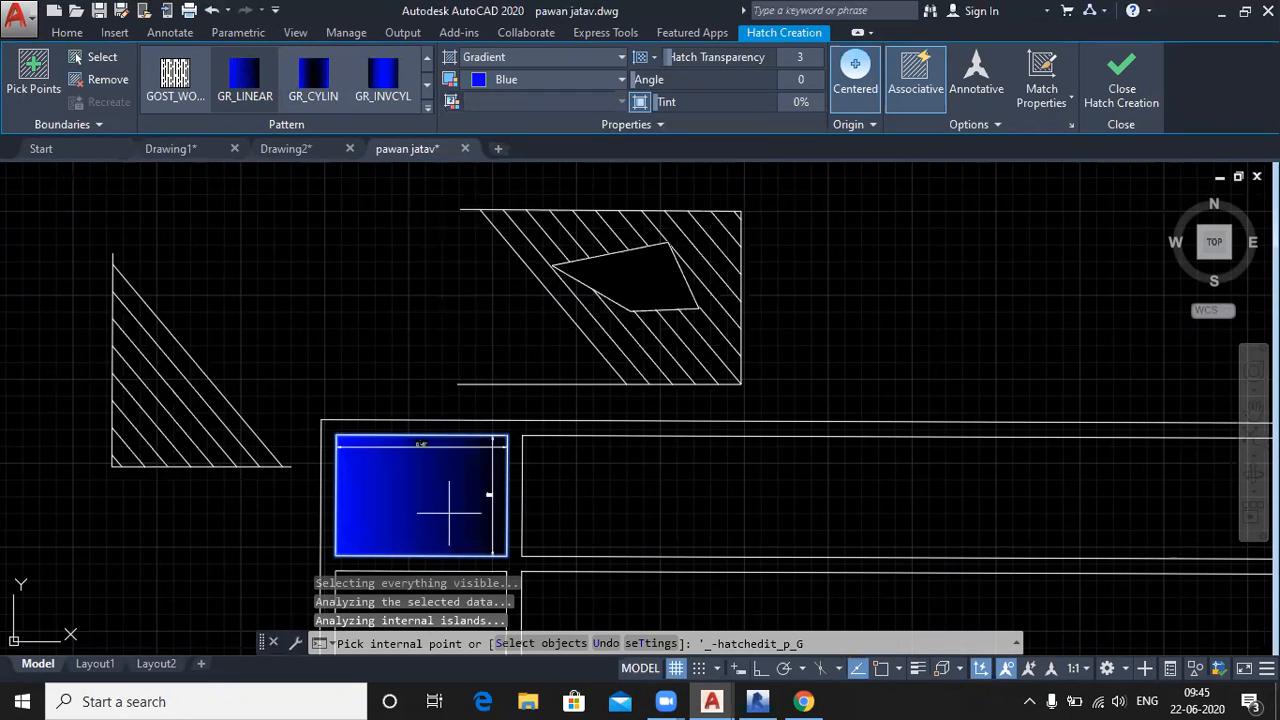
click(452, 102)
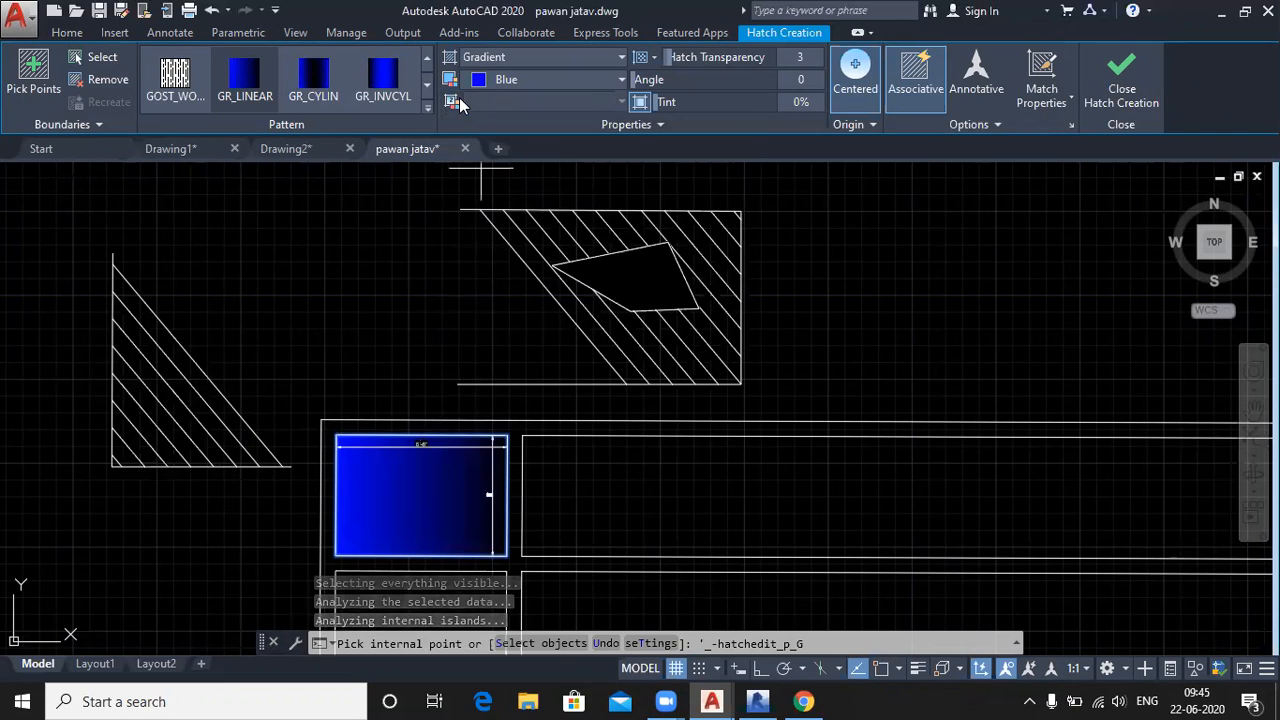
click(519, 102)
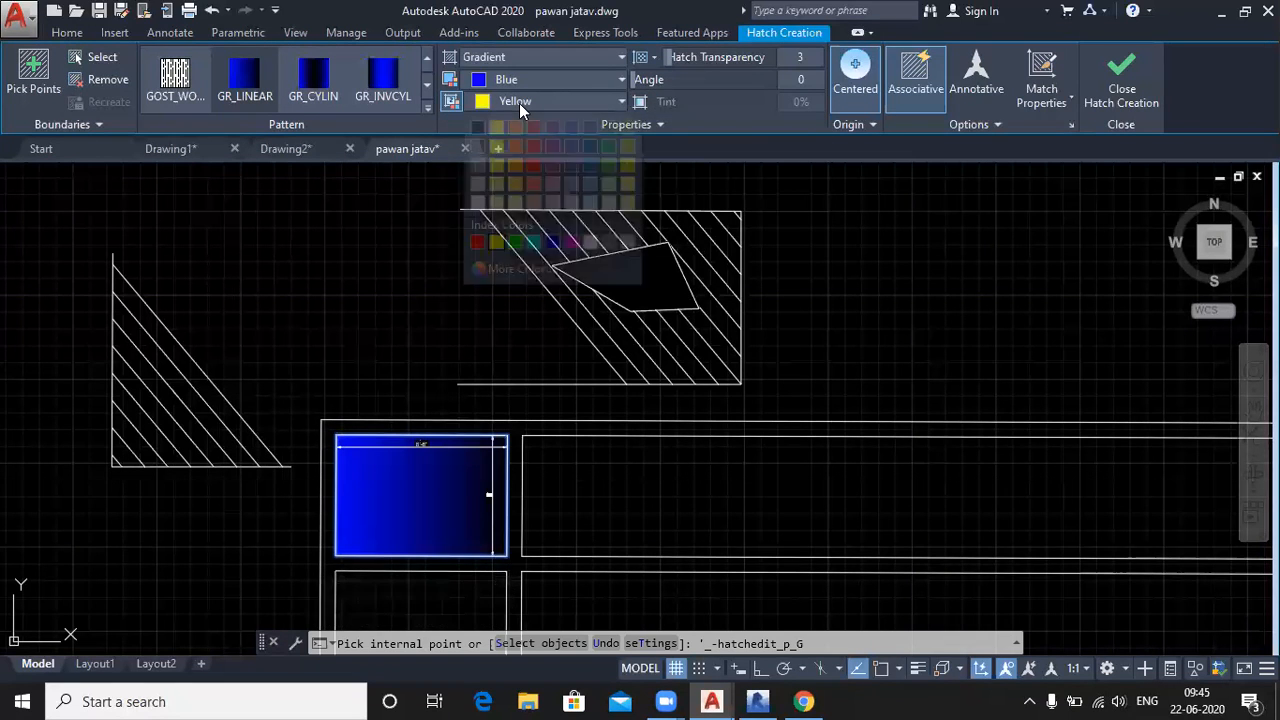
click(551, 241)
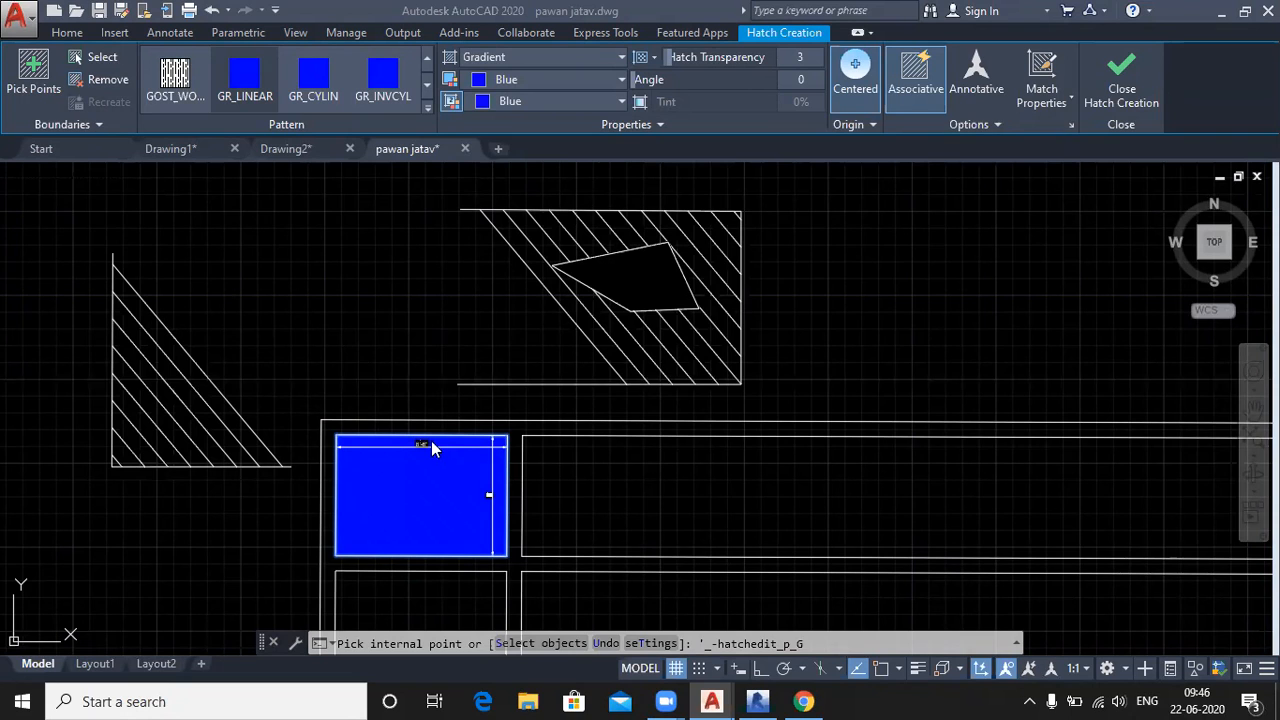
Set the gradient fill's draw order to Send to Back and finish the fill
click(995, 124)
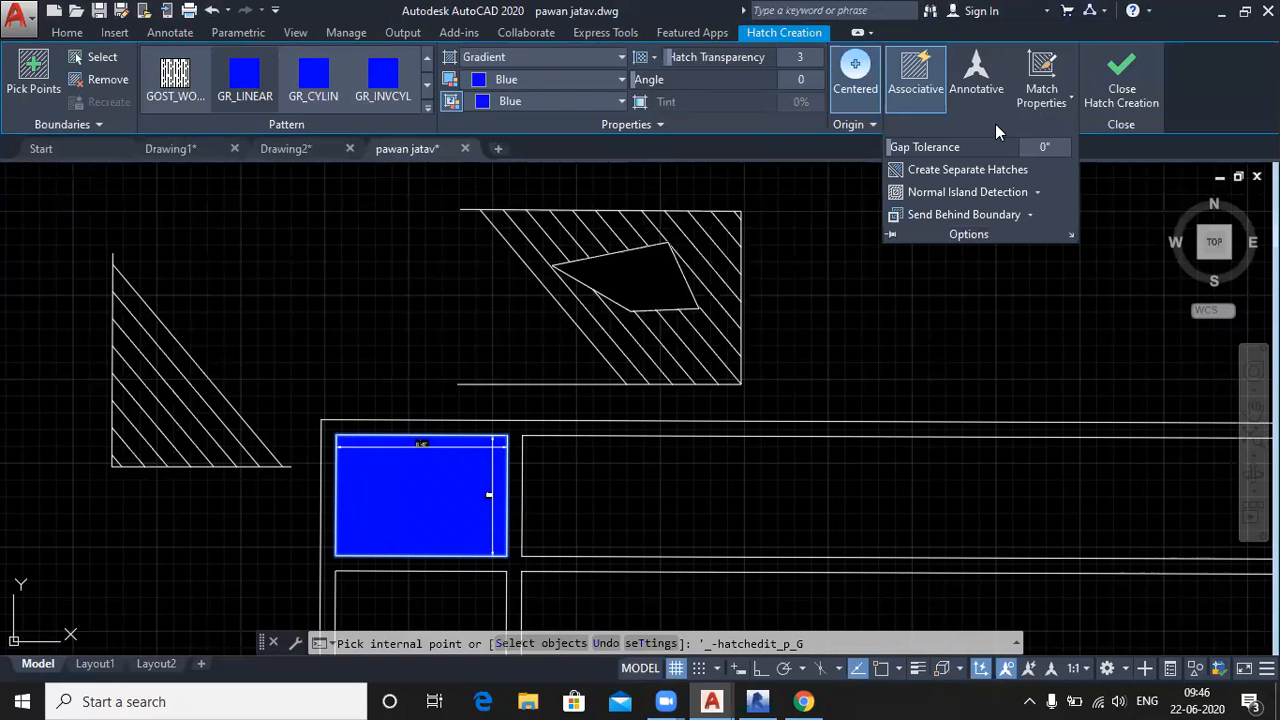
click(1030, 215)
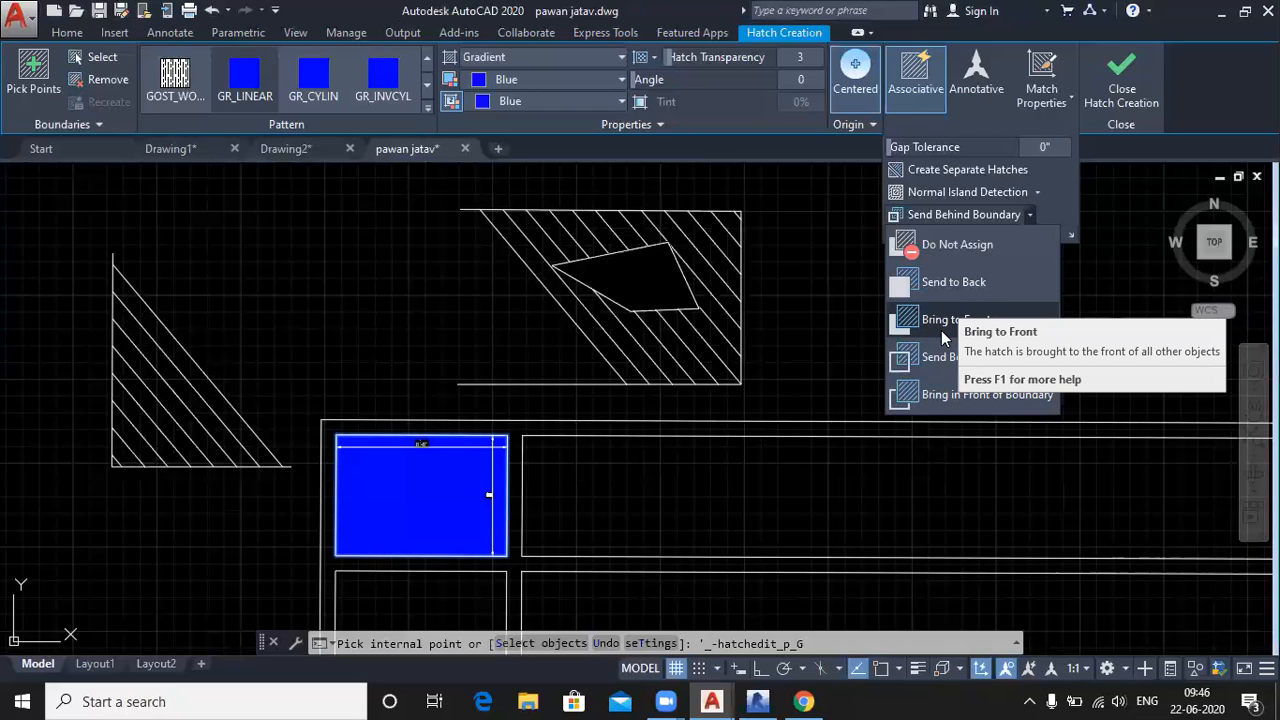
click(966, 278)
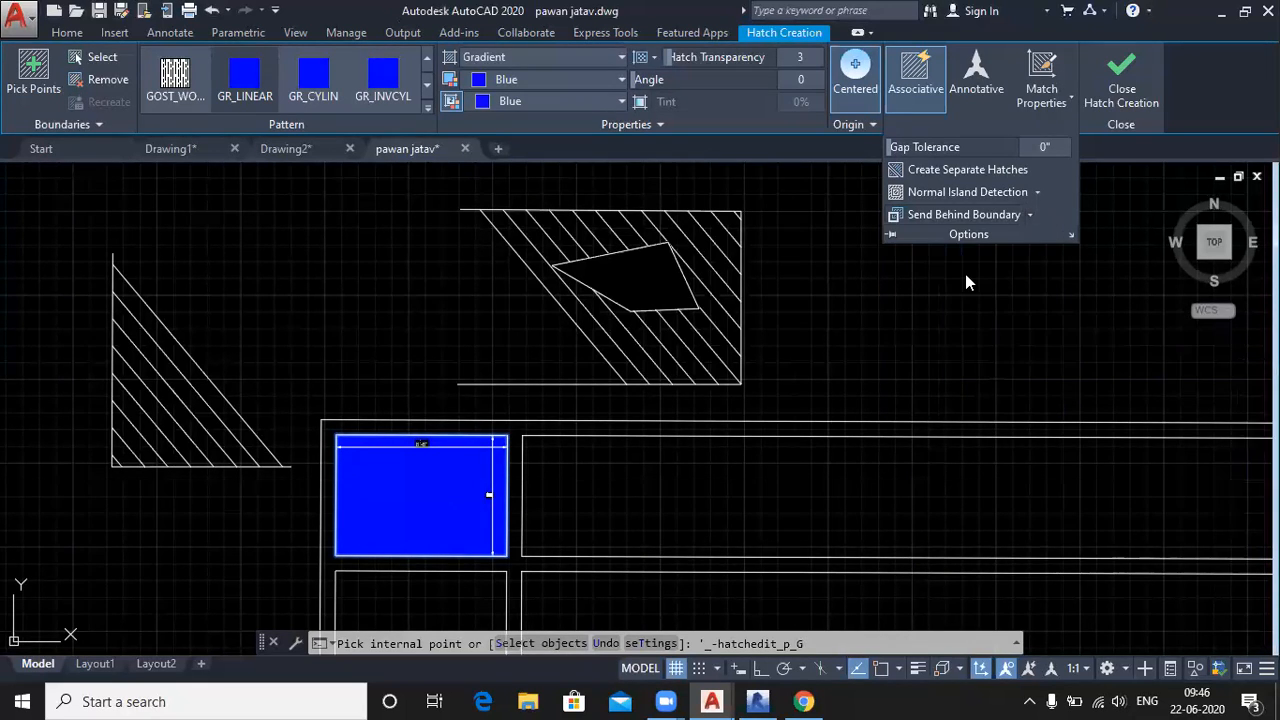
click(1134, 81)
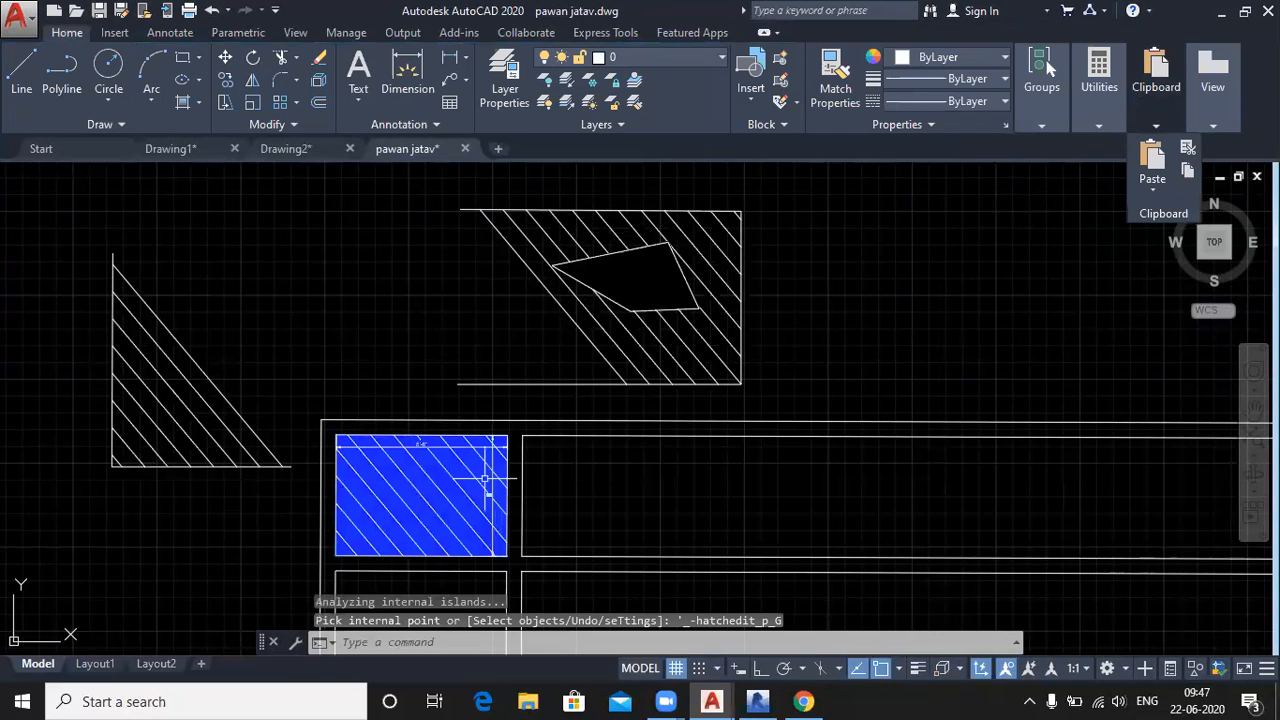
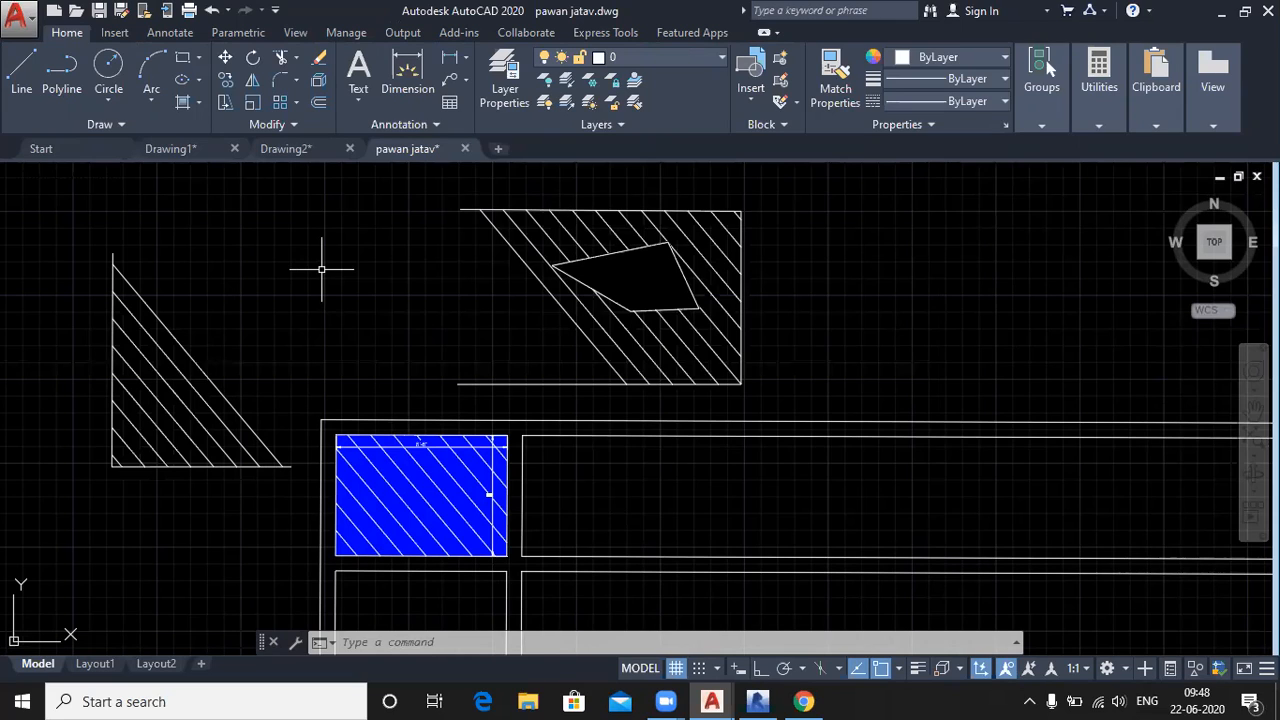
Draw a closed rectangle from four separate lines with Ortho on, in the empty area left of the hatched L-shaped outline
click(122, 125)
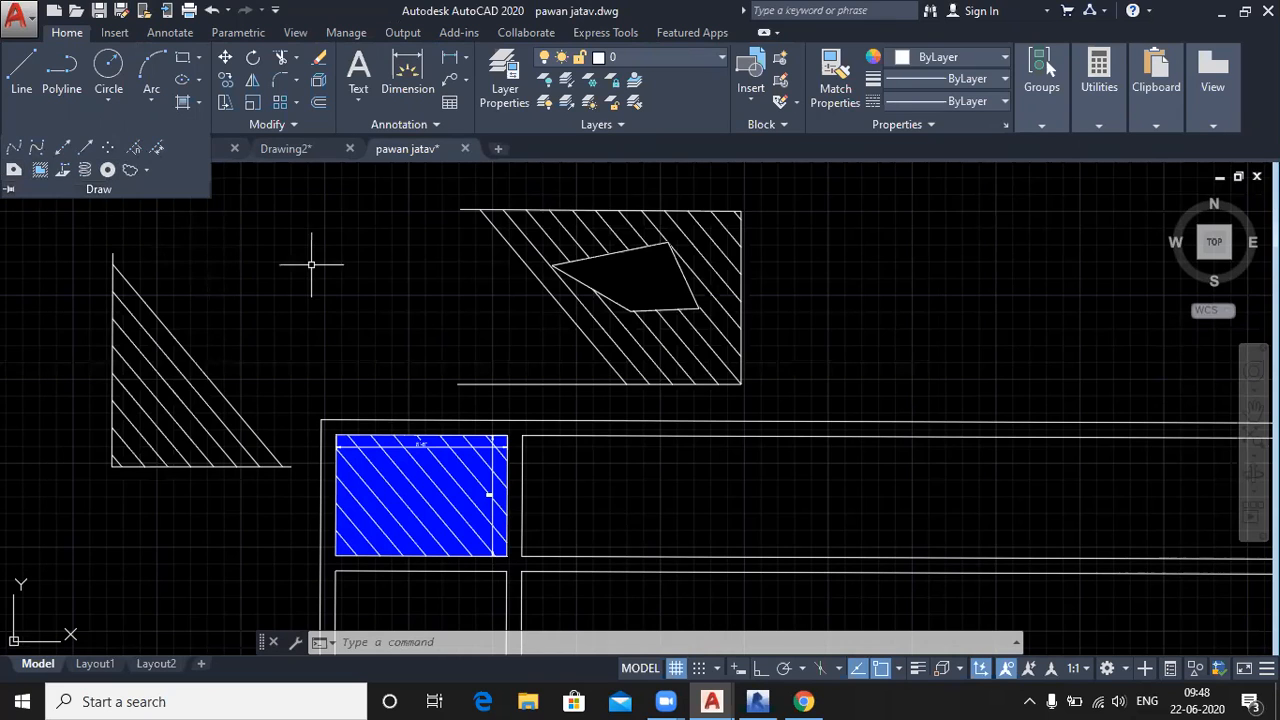
scroll(334, 274, down, 2)
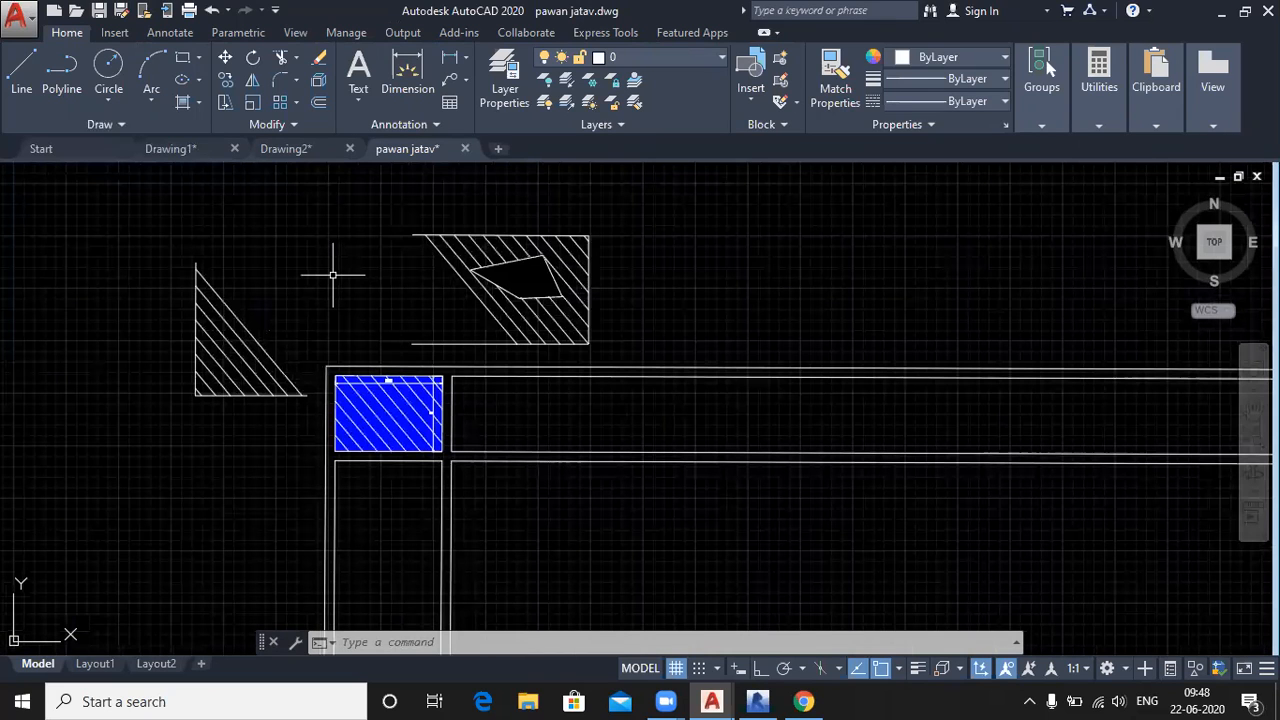
middle_drag(333, 275, 646, 326)
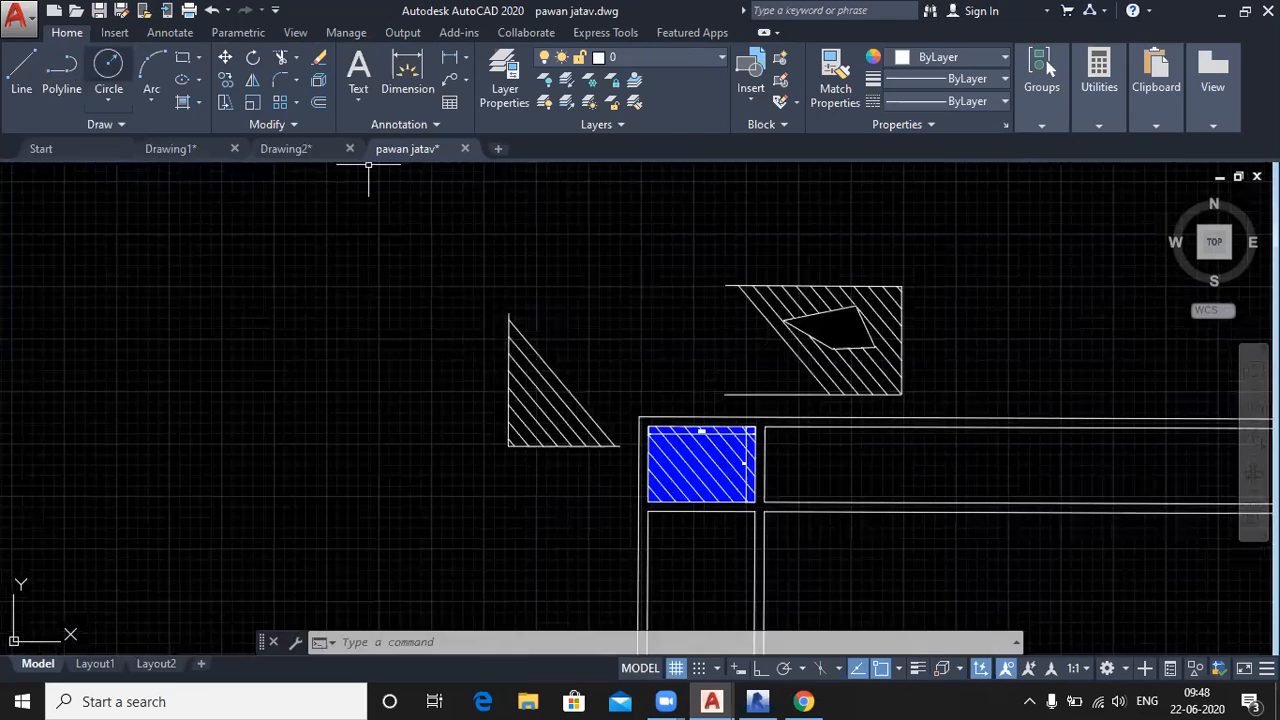
text(l)
key(Return)
click(72, 296)
click(757, 669)
click(72, 489)
click(320, 489)
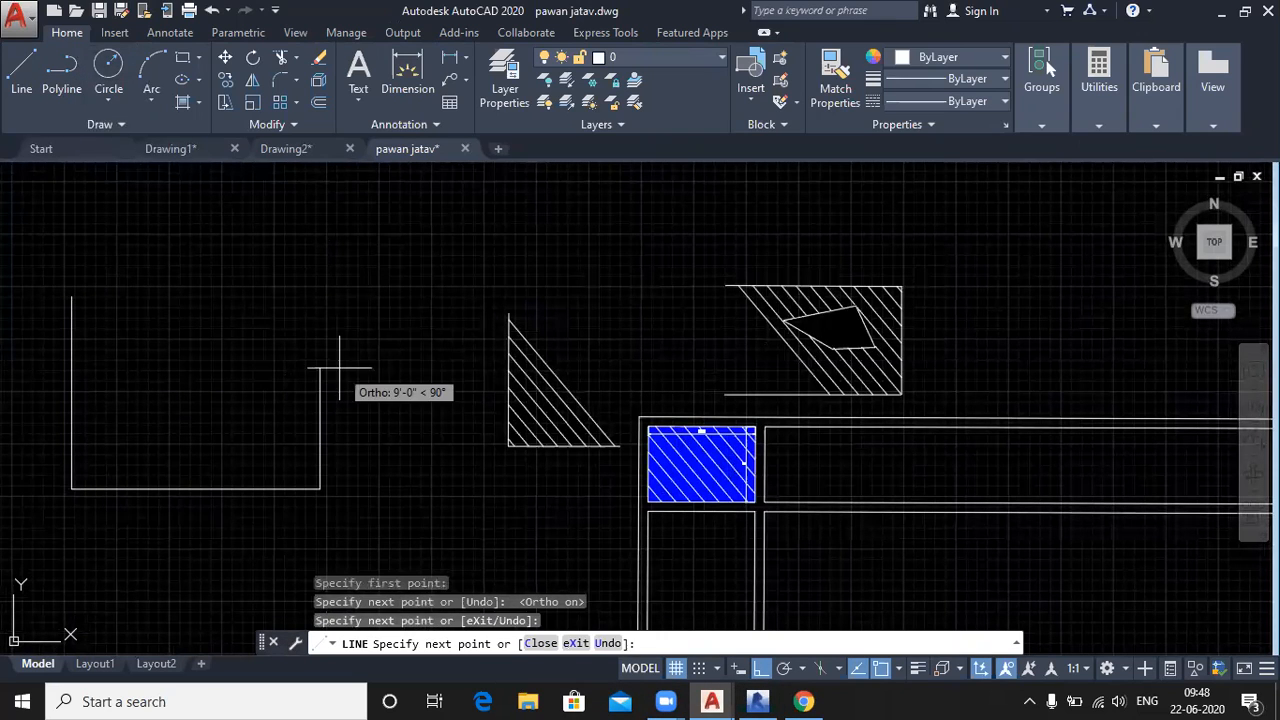
click(311, 298)
click(72, 296)
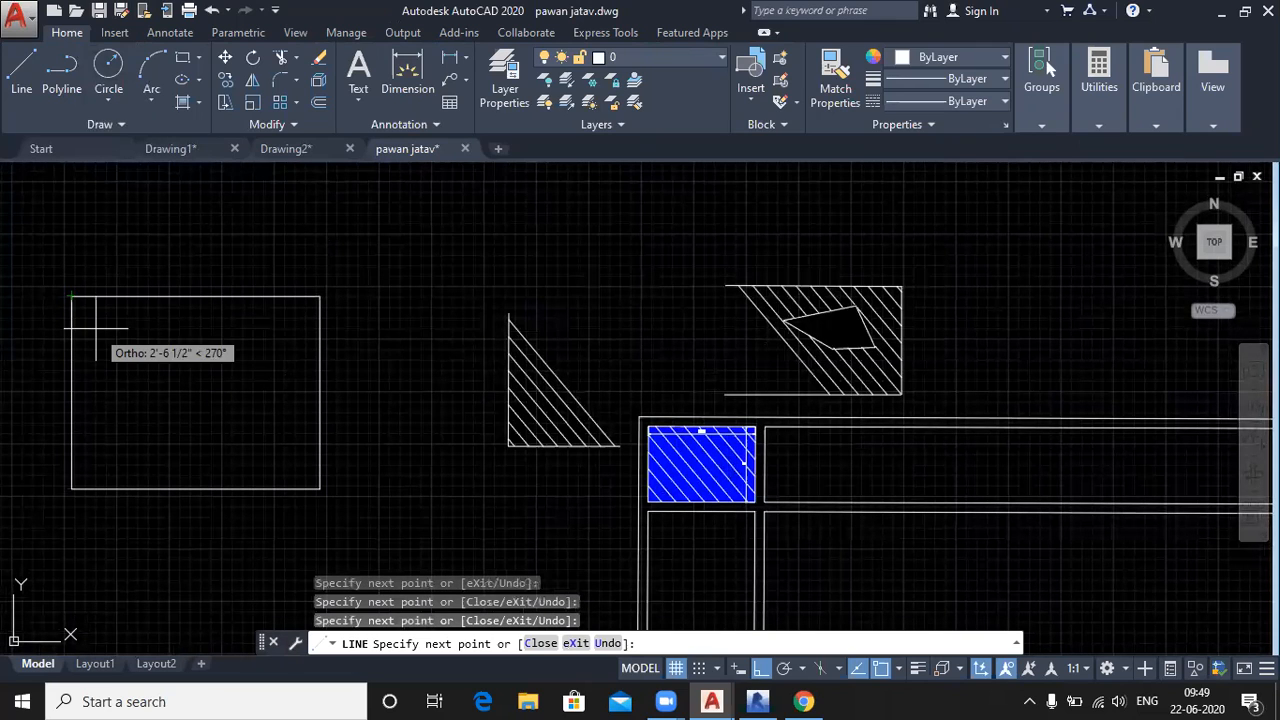
key(Return)
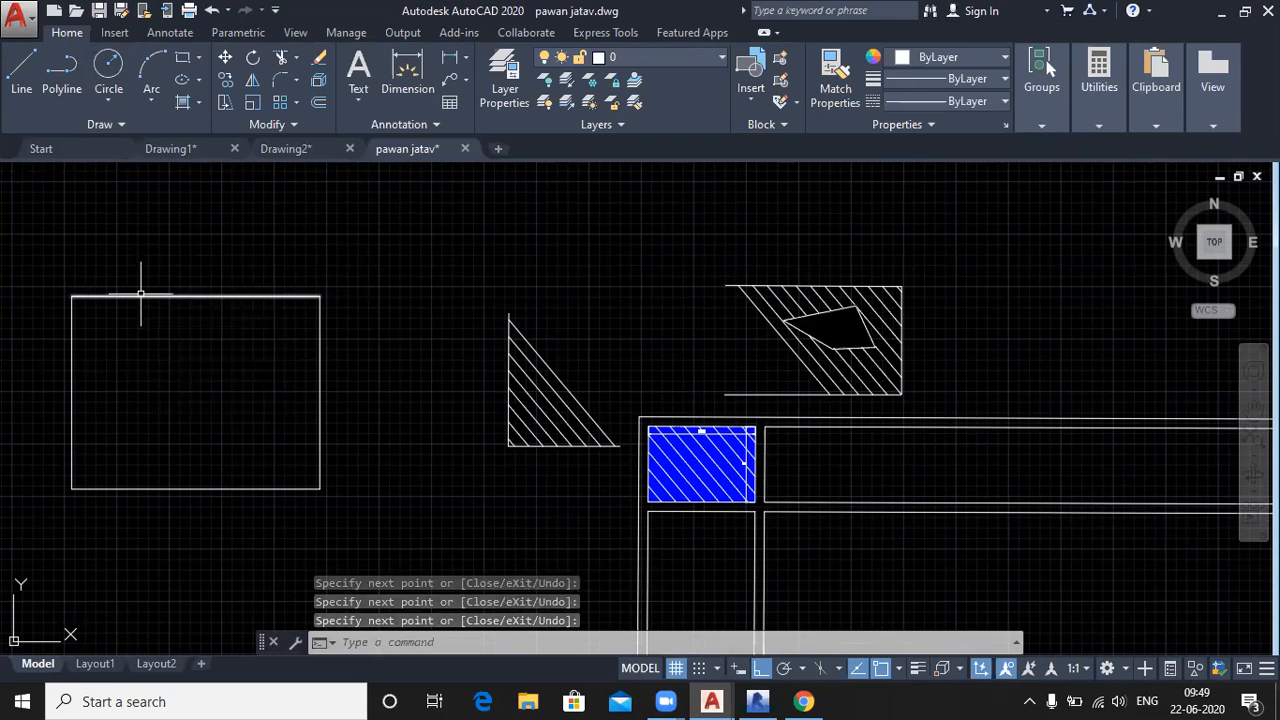
Convert the four lines of the new rectangle into a region and select it to check that it is one object
click(113, 126)
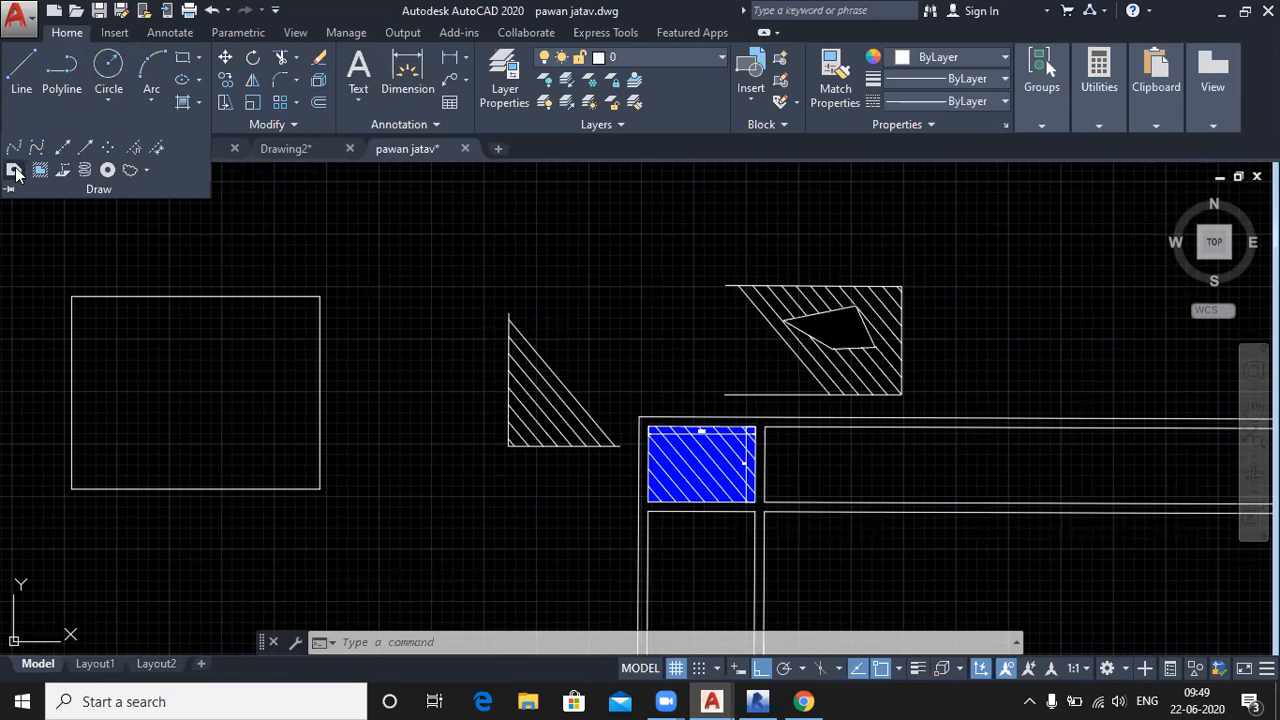
click(15, 172)
click(30, 271)
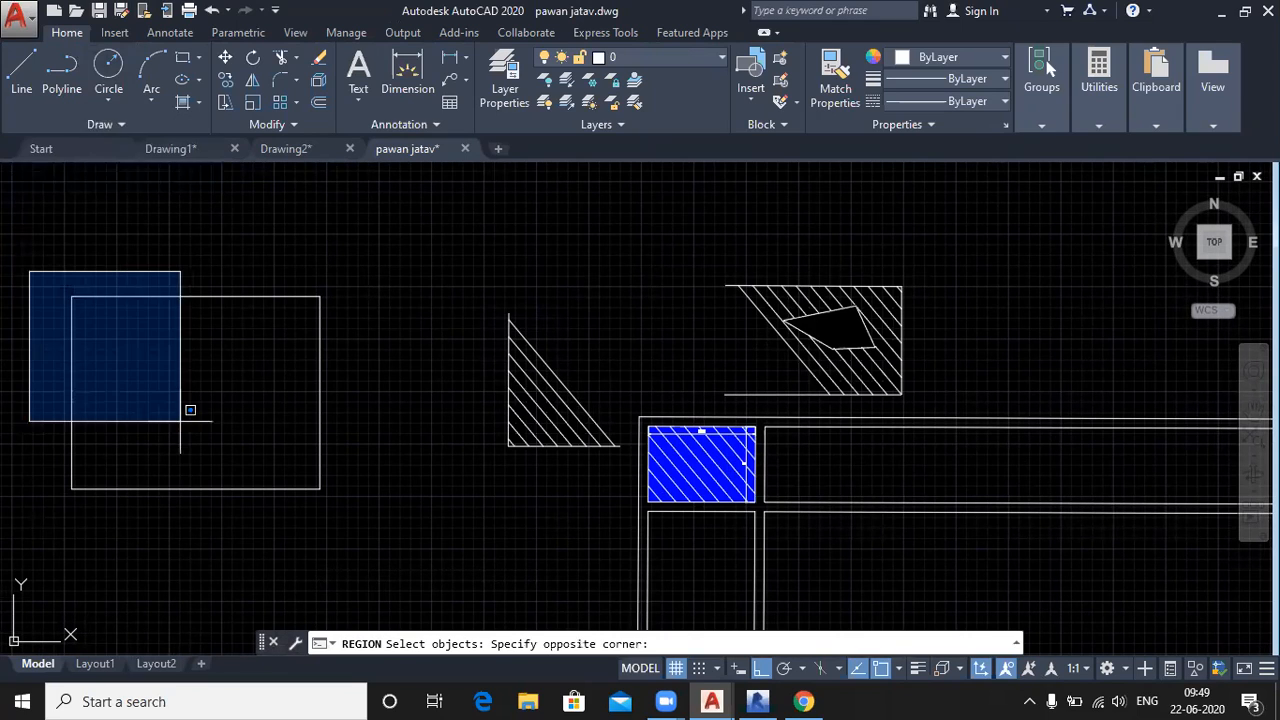
click(368, 551)
key(Return)
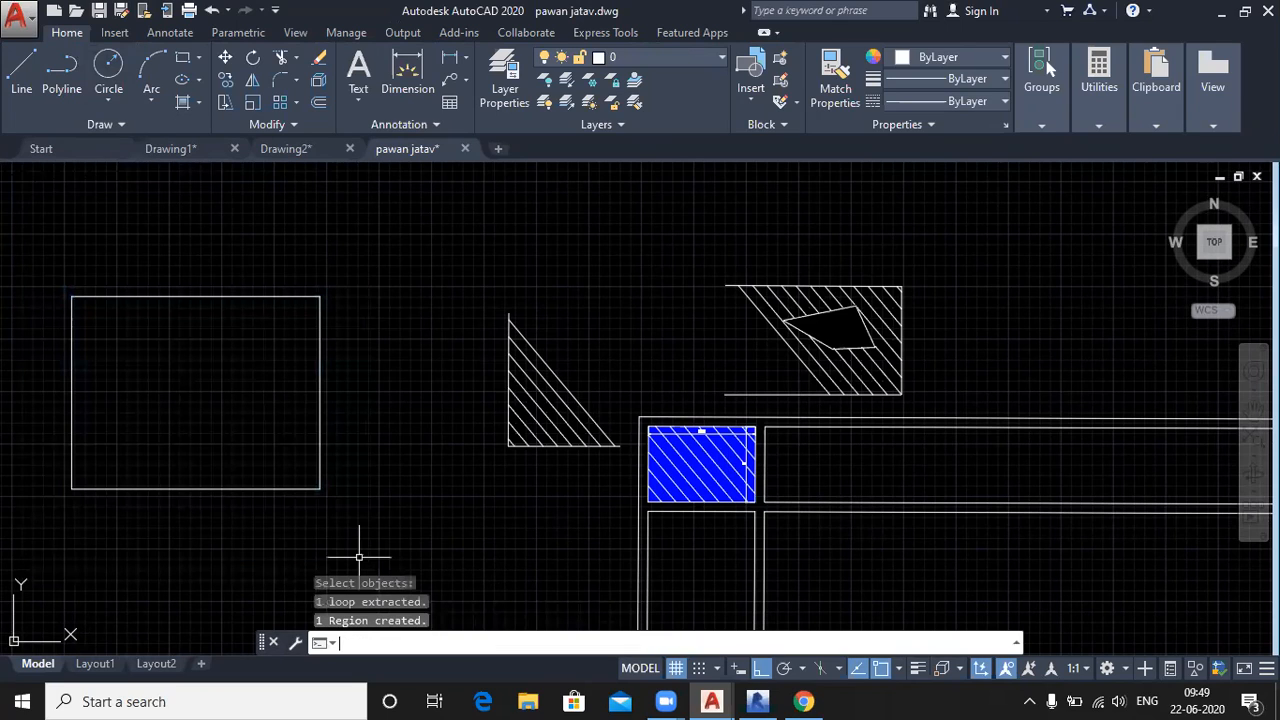
click(140, 295)
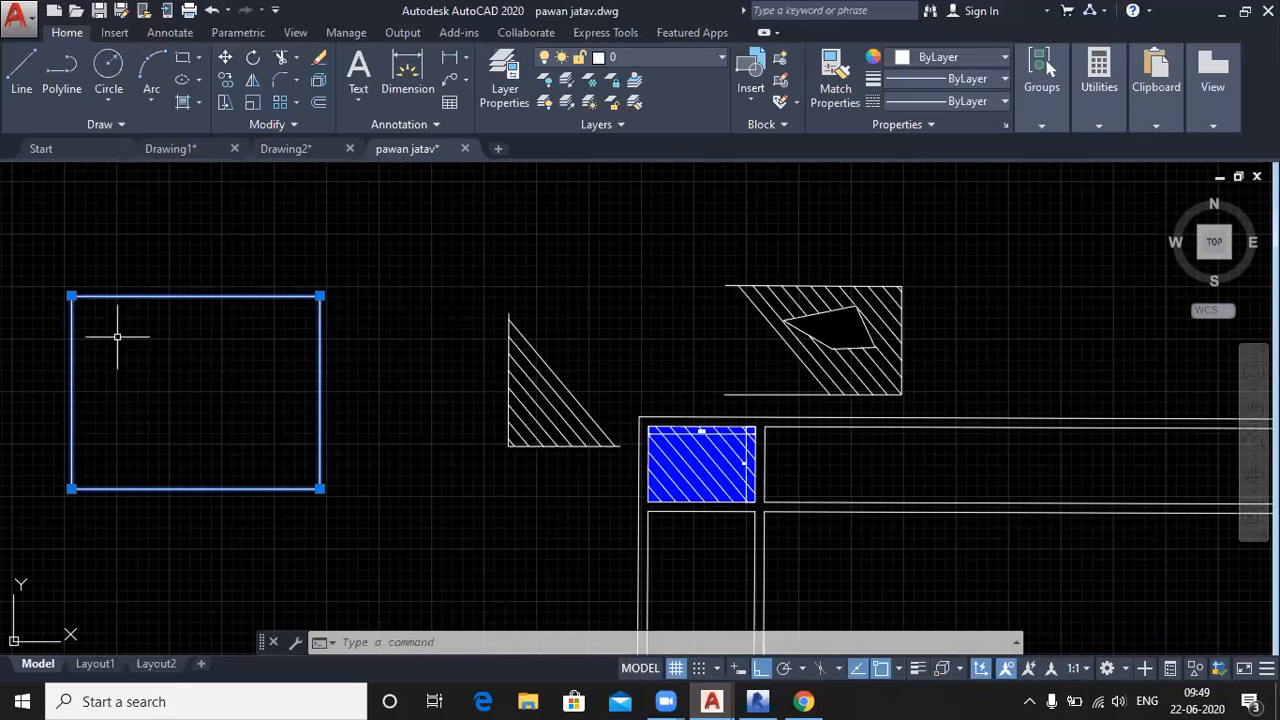
scroll(70, 298, up, 2)
scroll(70, 298, up, 2)
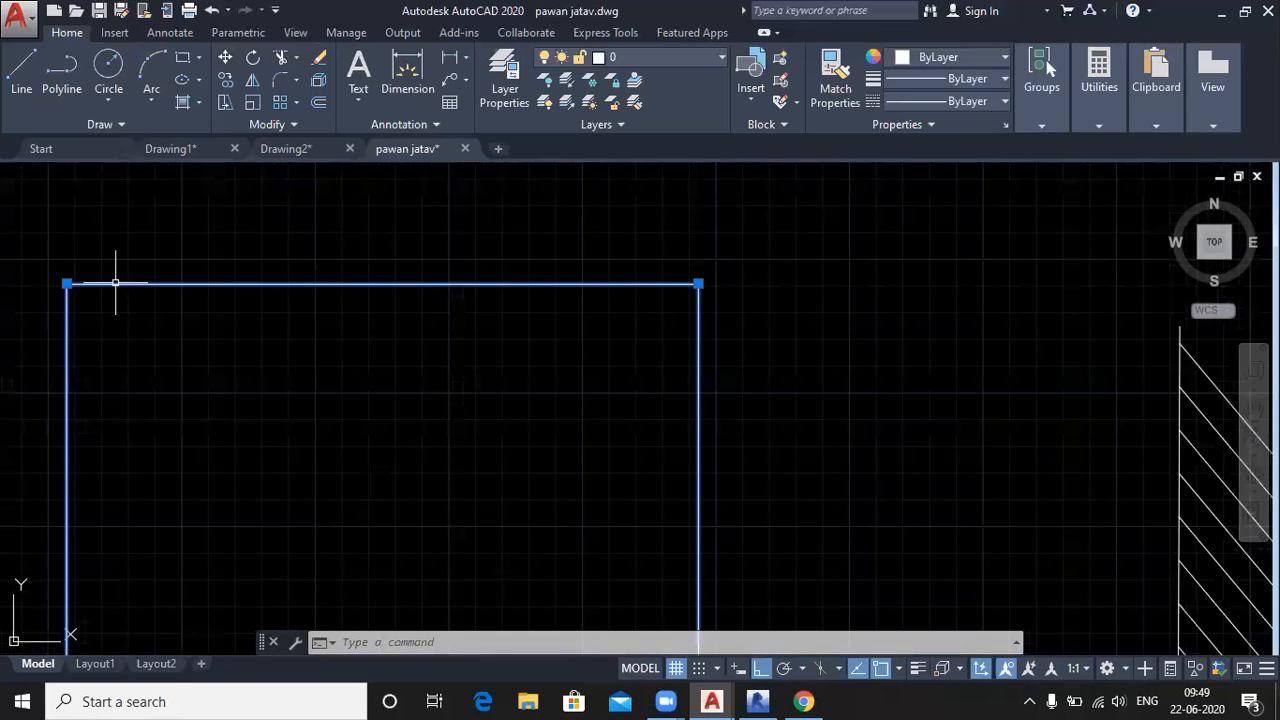
key(Escape)
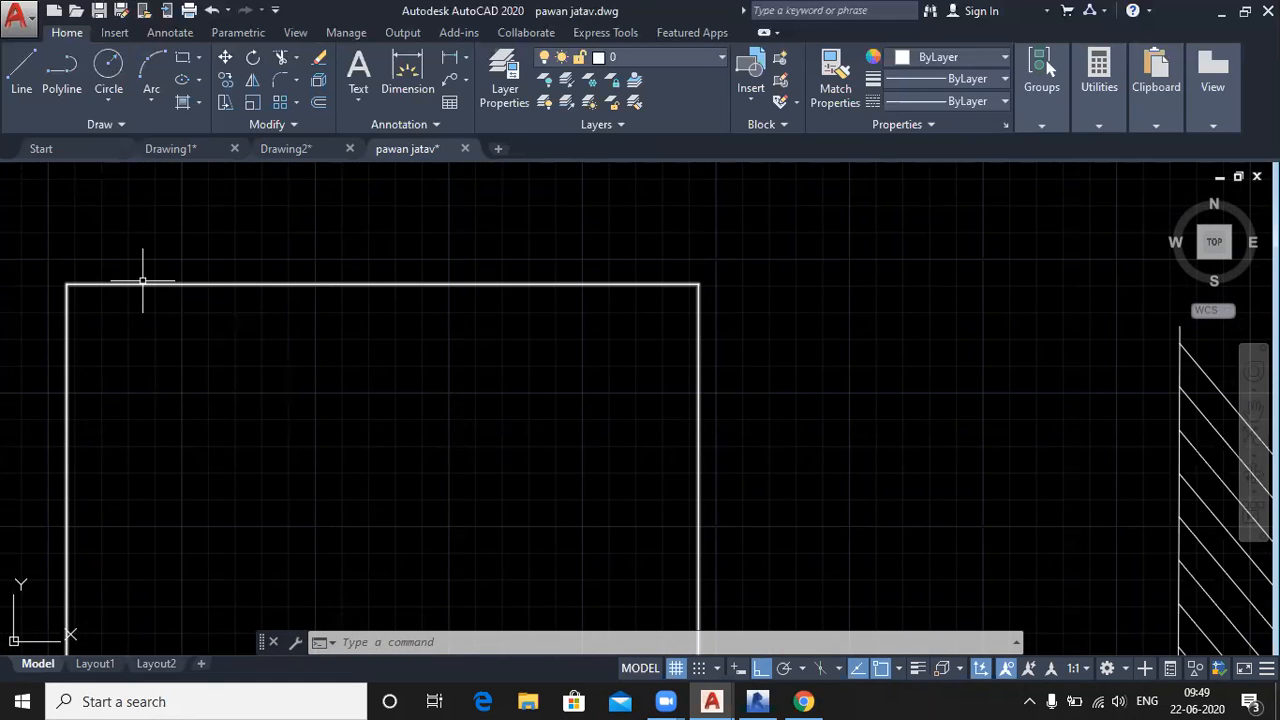
Copy the rectangular region once, placing the copy straight above the original
scroll(257, 437, down, 4)
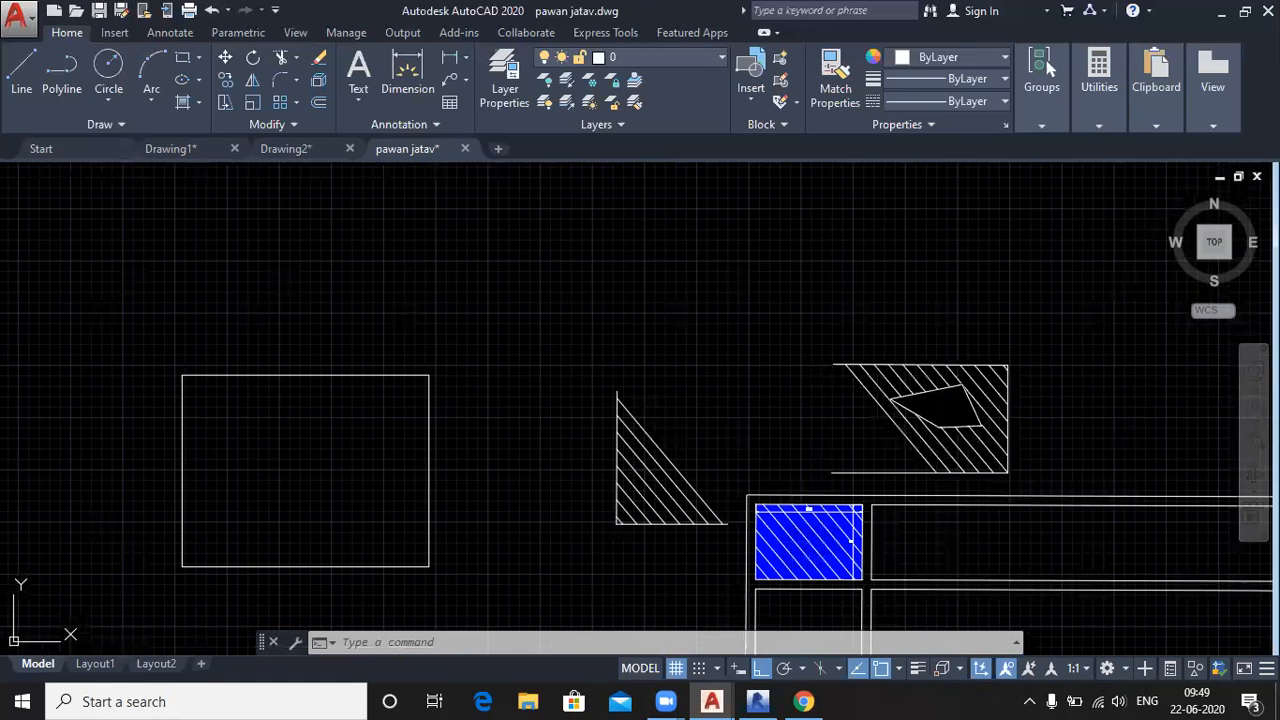
scroll(256, 435, down, 2)
click(300, 397)
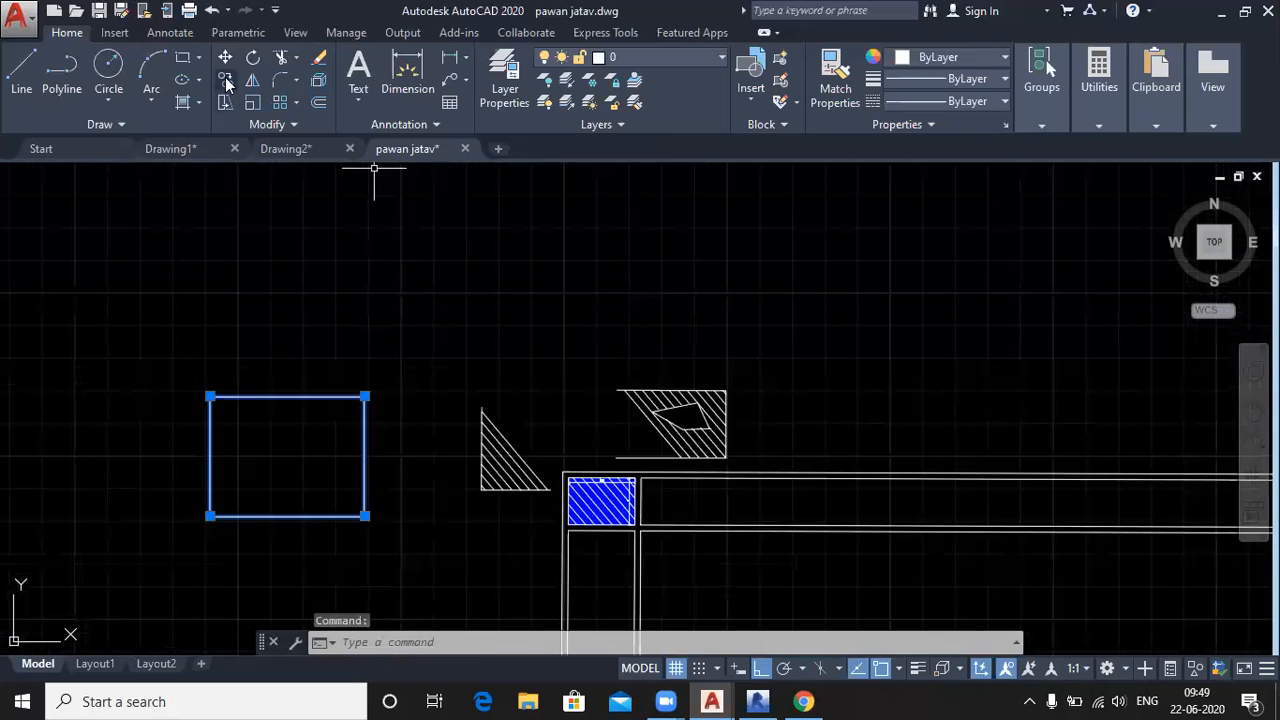
click(227, 80)
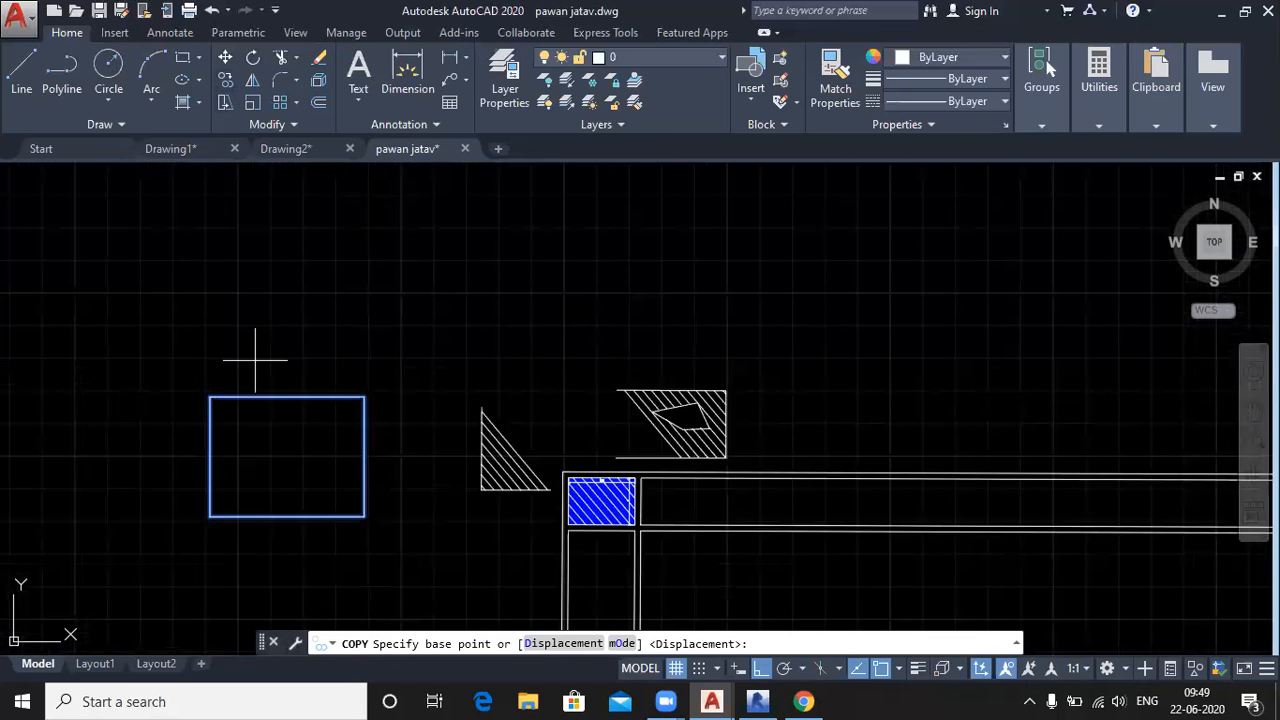
click(257, 457)
click(232, 253)
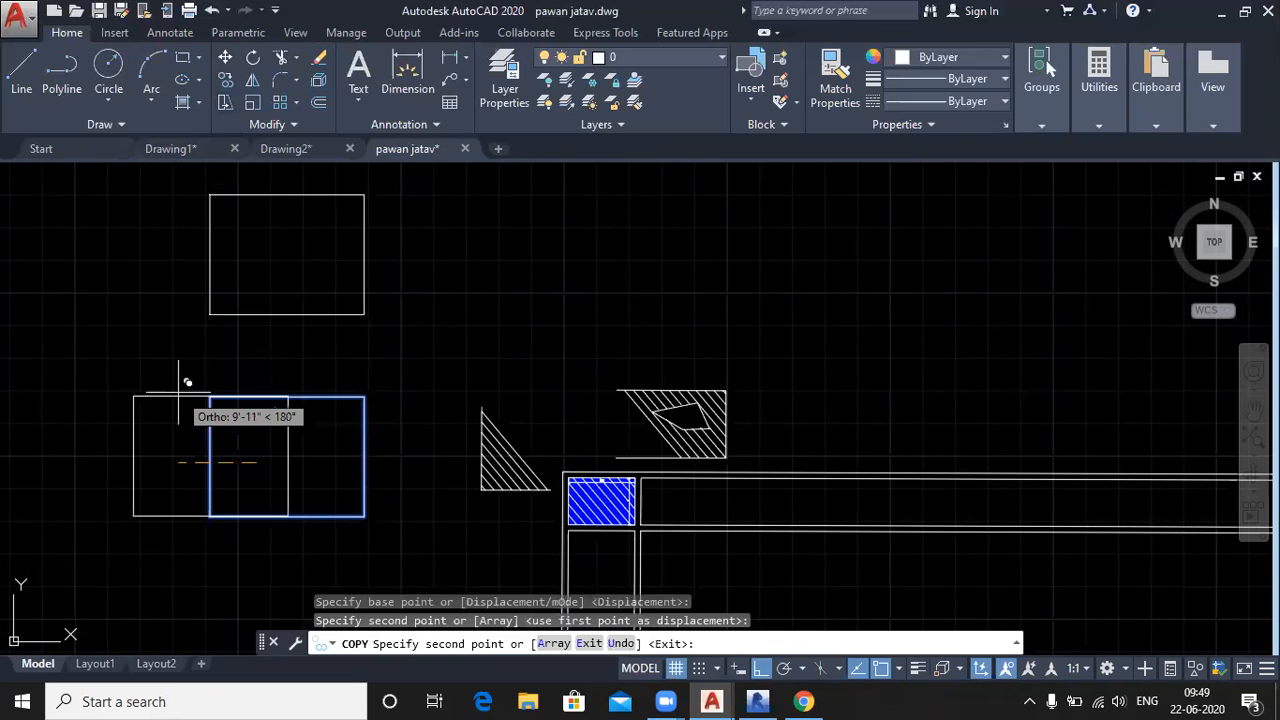
key(Escape)
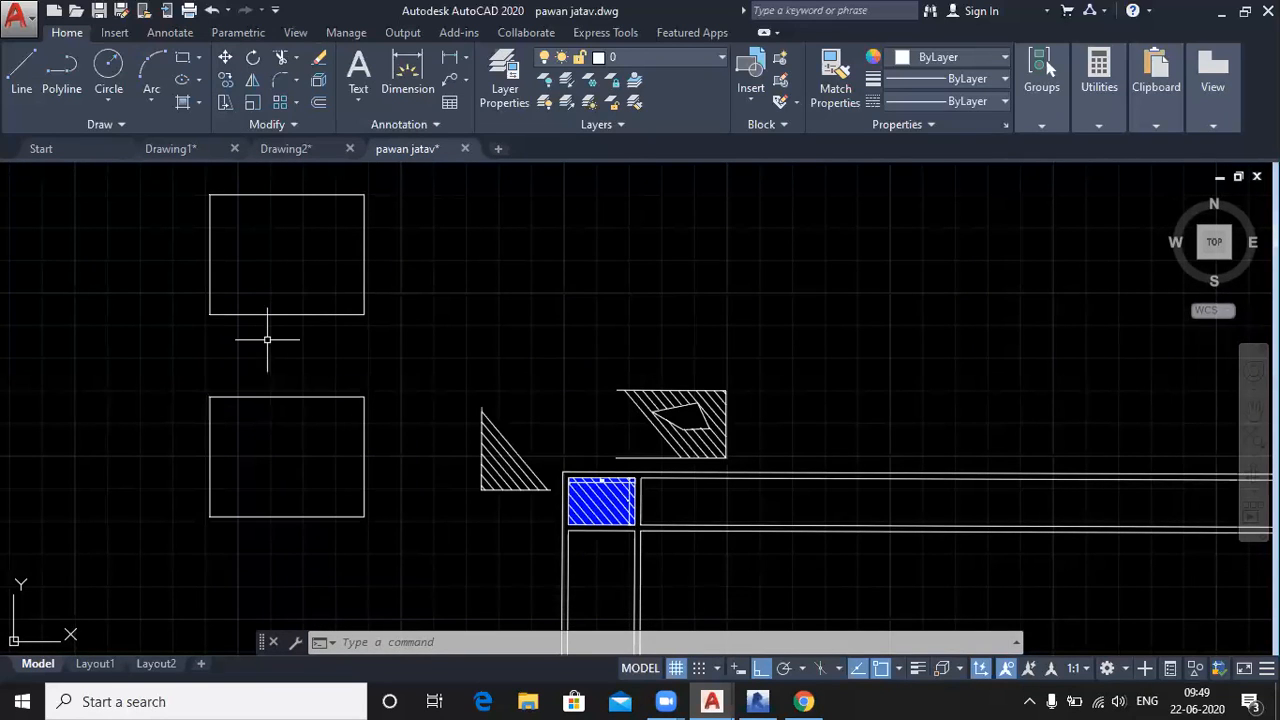
Copy the upper rectangular region once, placing the copy in line to its right, and select both to check that they are separate objects
click(226, 80)
click(270, 313)
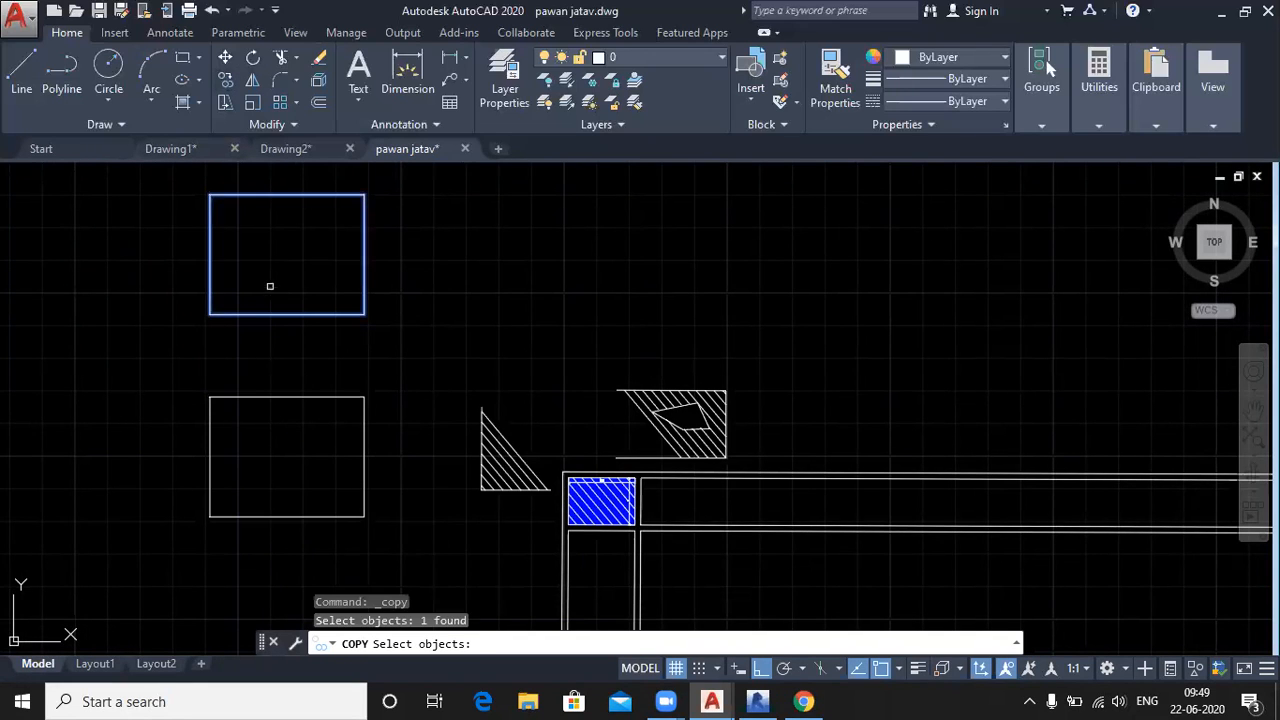
key(Return)
click(215, 306)
click(441, 310)
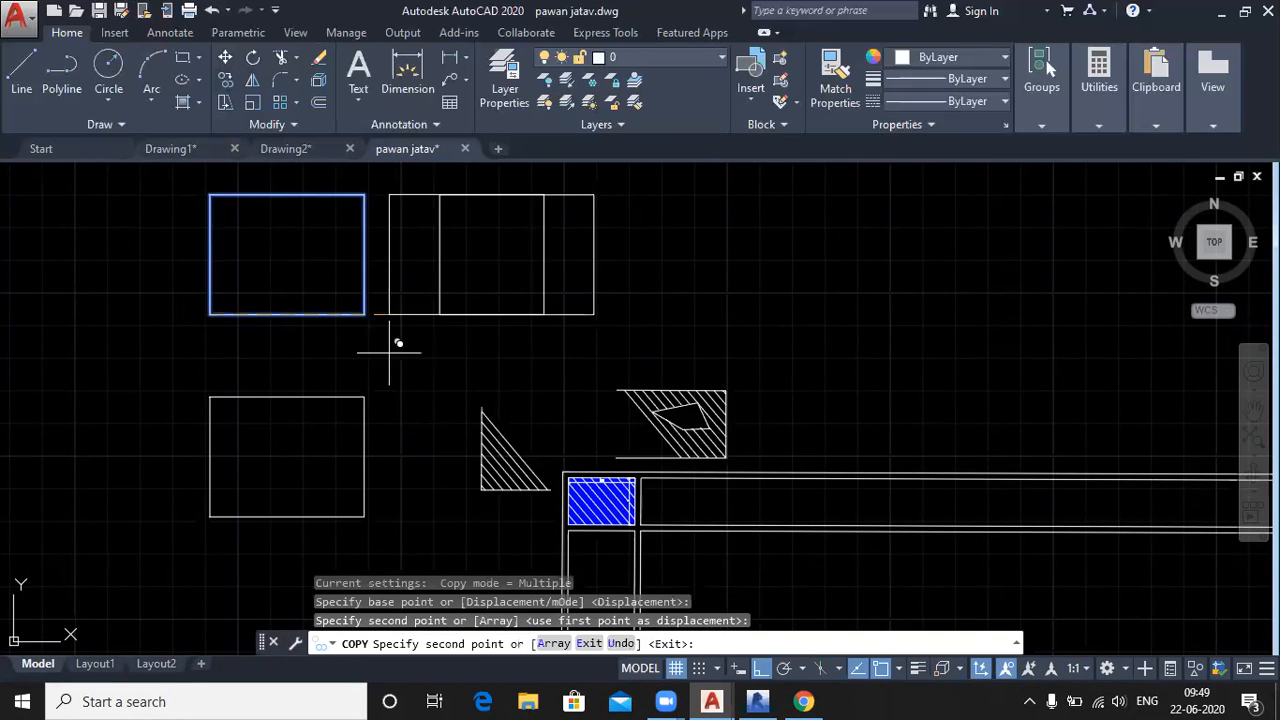
key(Escape)
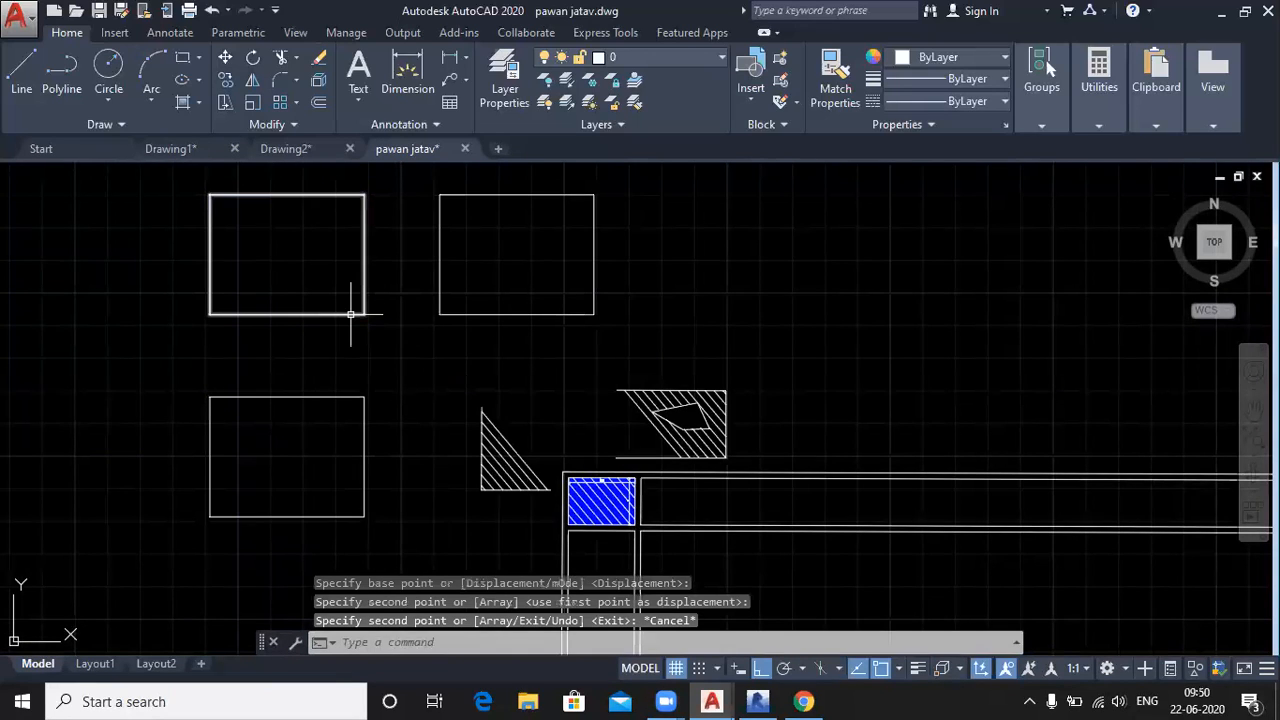
click(351, 314)
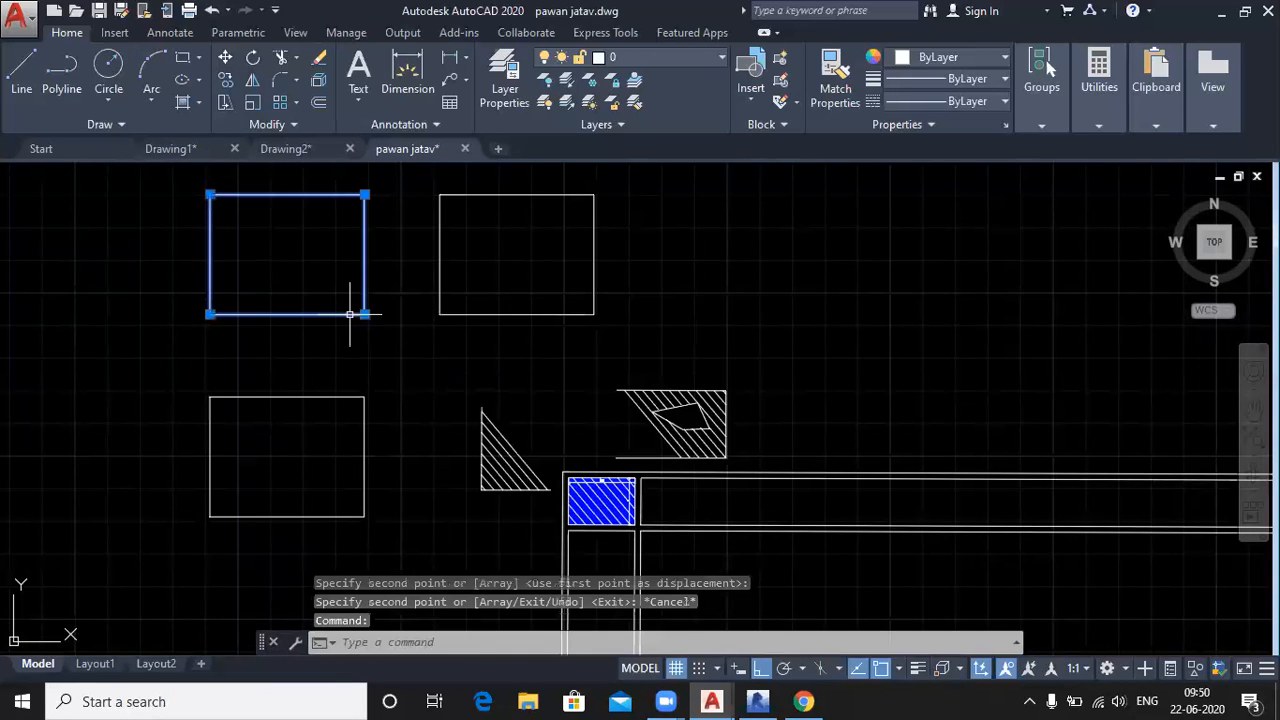
click(478, 315)
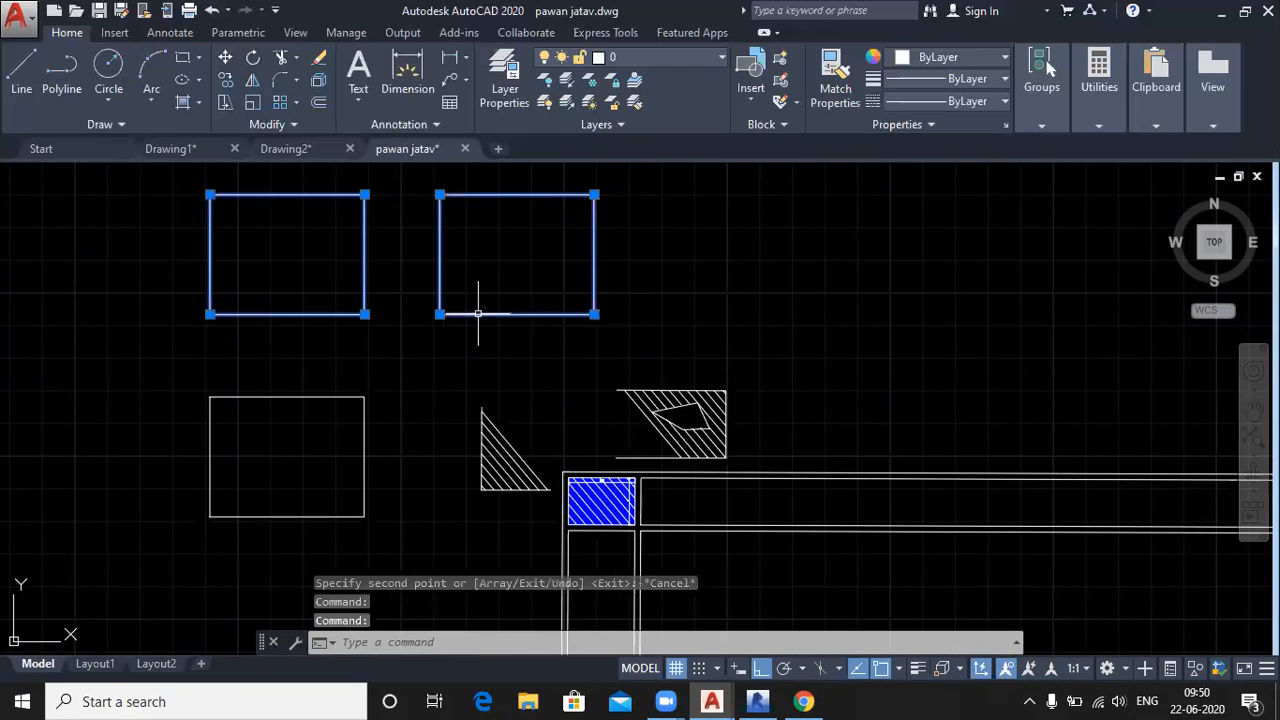
key(Escape)
Copy the lower rectangular region once with Ortho on, placing the copy about 22'-9 1/2" directly to its left
click(231, 81)
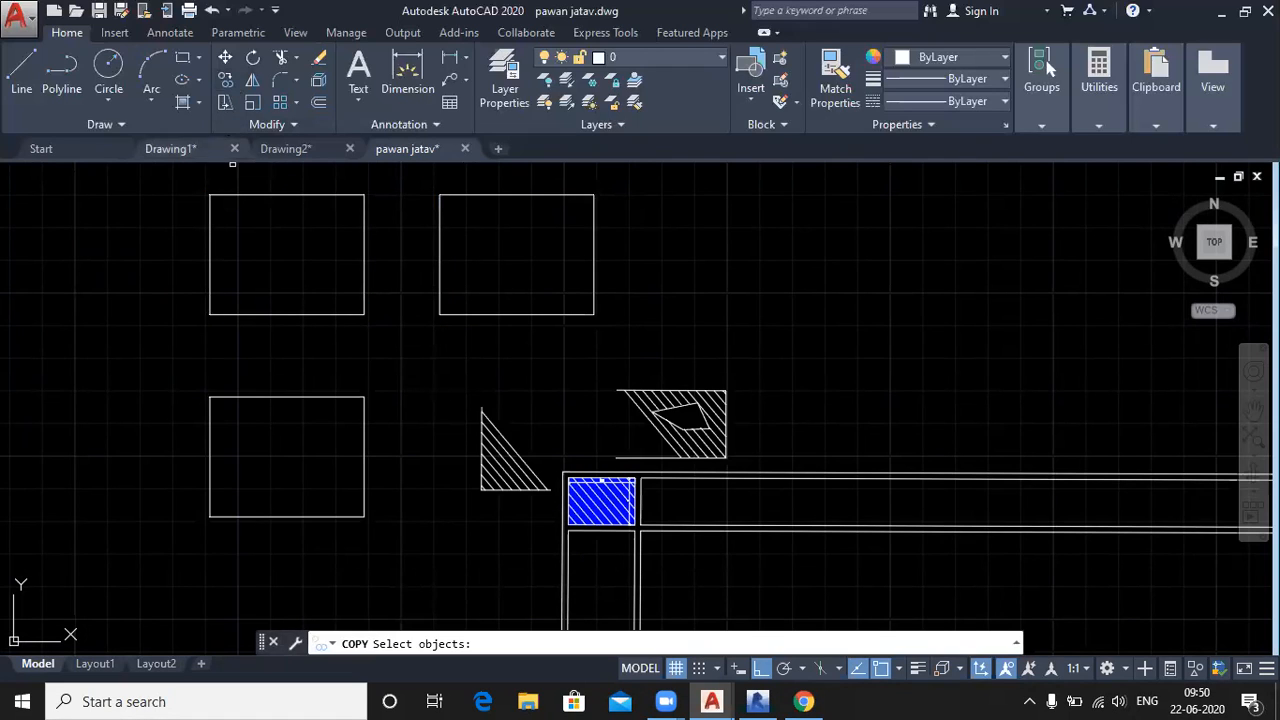
click(248, 397)
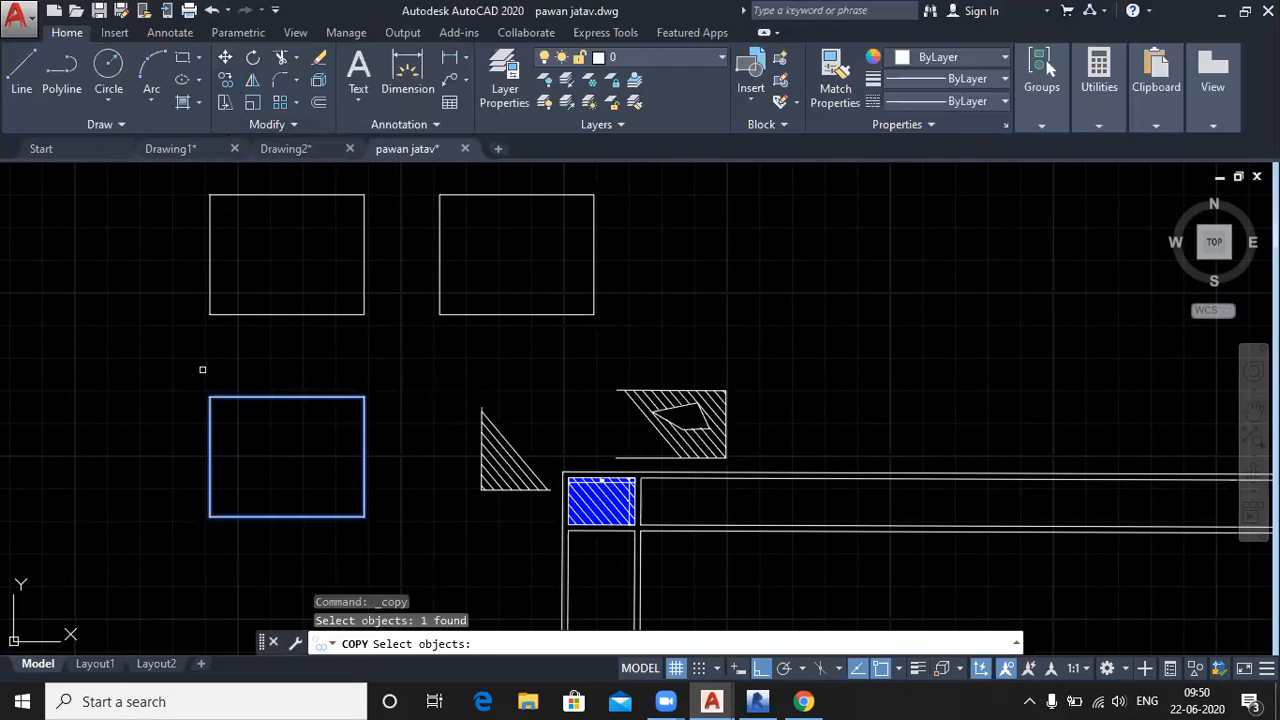
key(Return)
click(209, 397)
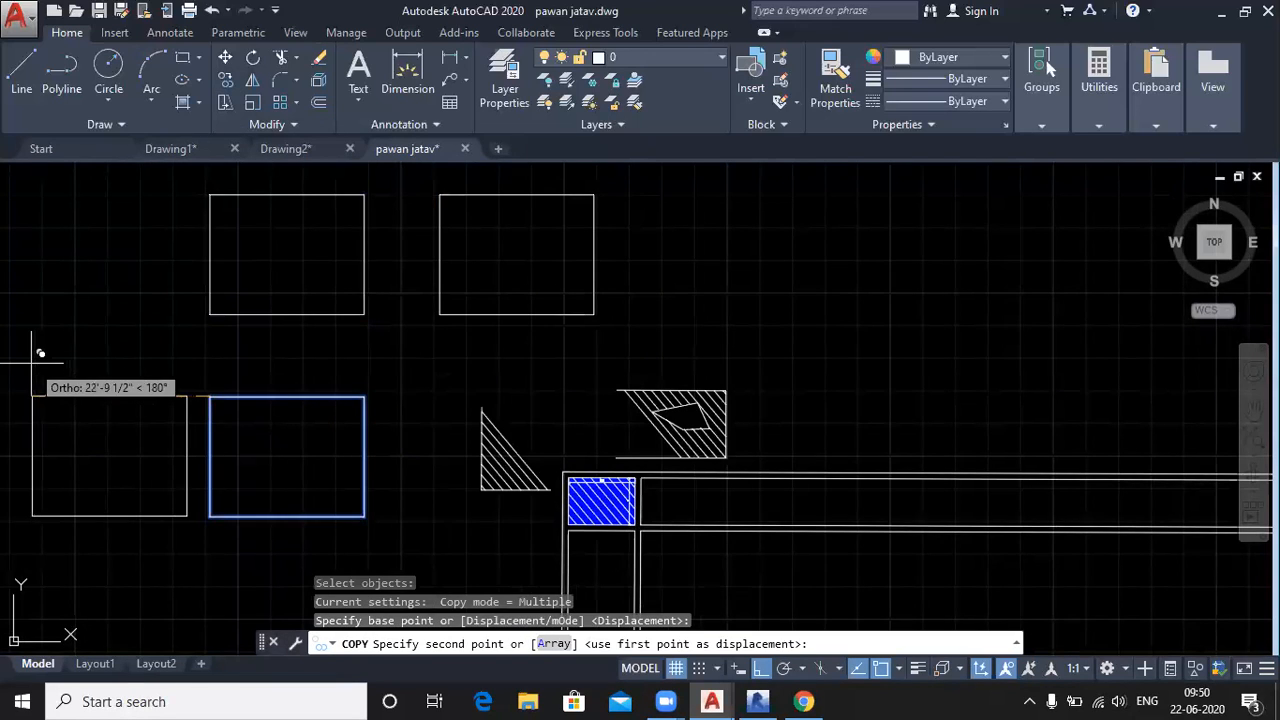
click(31, 364)
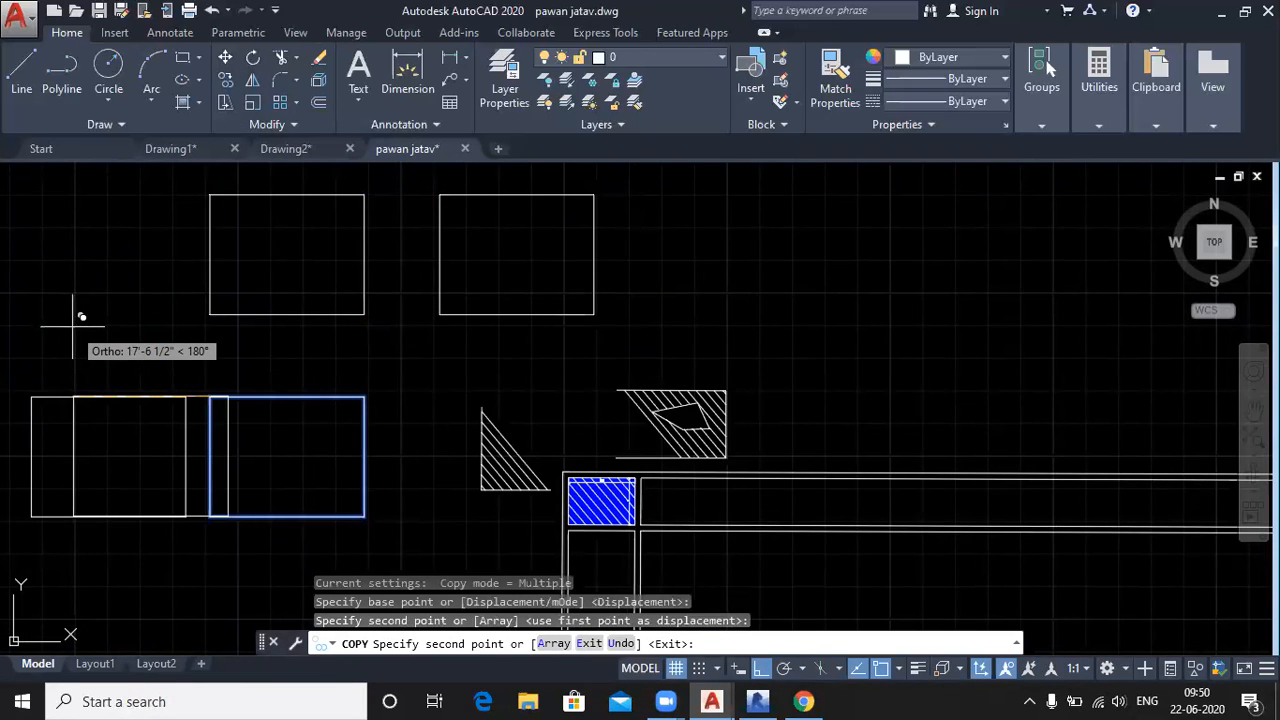
key(Escape)
key(Escape)
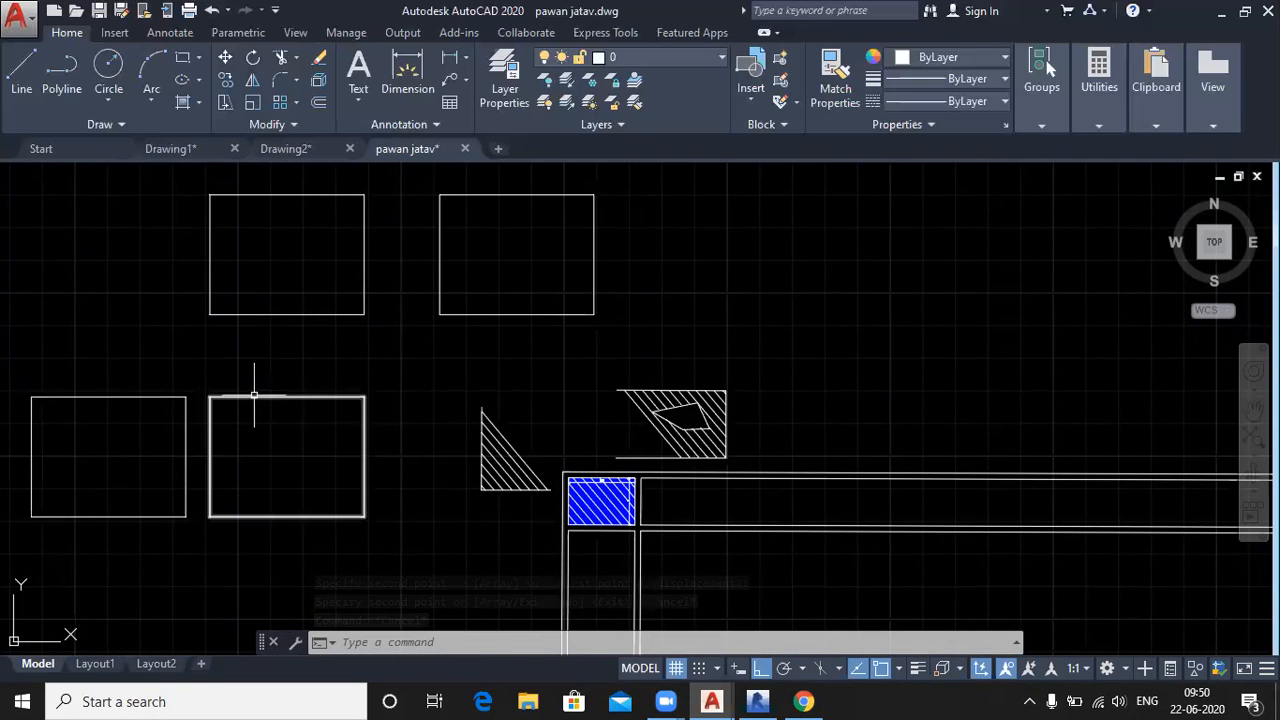
Move the original lower rectangular region straight down from its upper-left corner, clear of the other rectangles
mouse_move(254, 396)
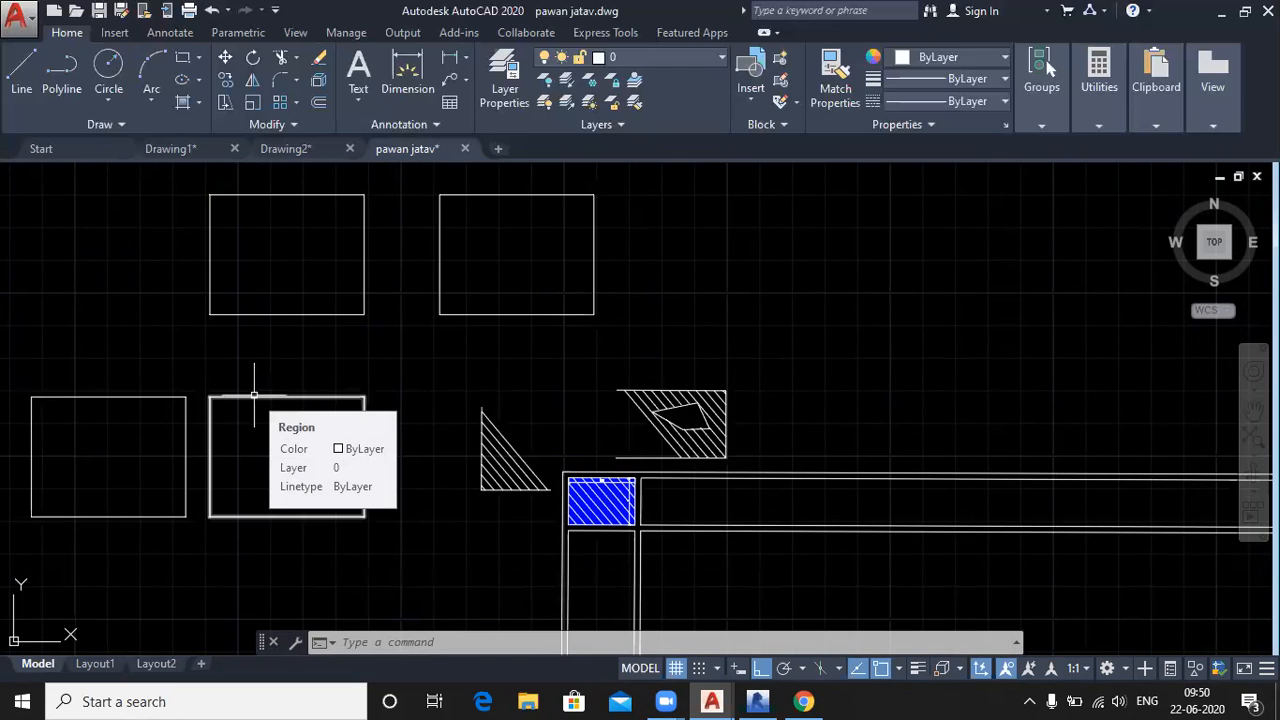
text(move)
key(Return)
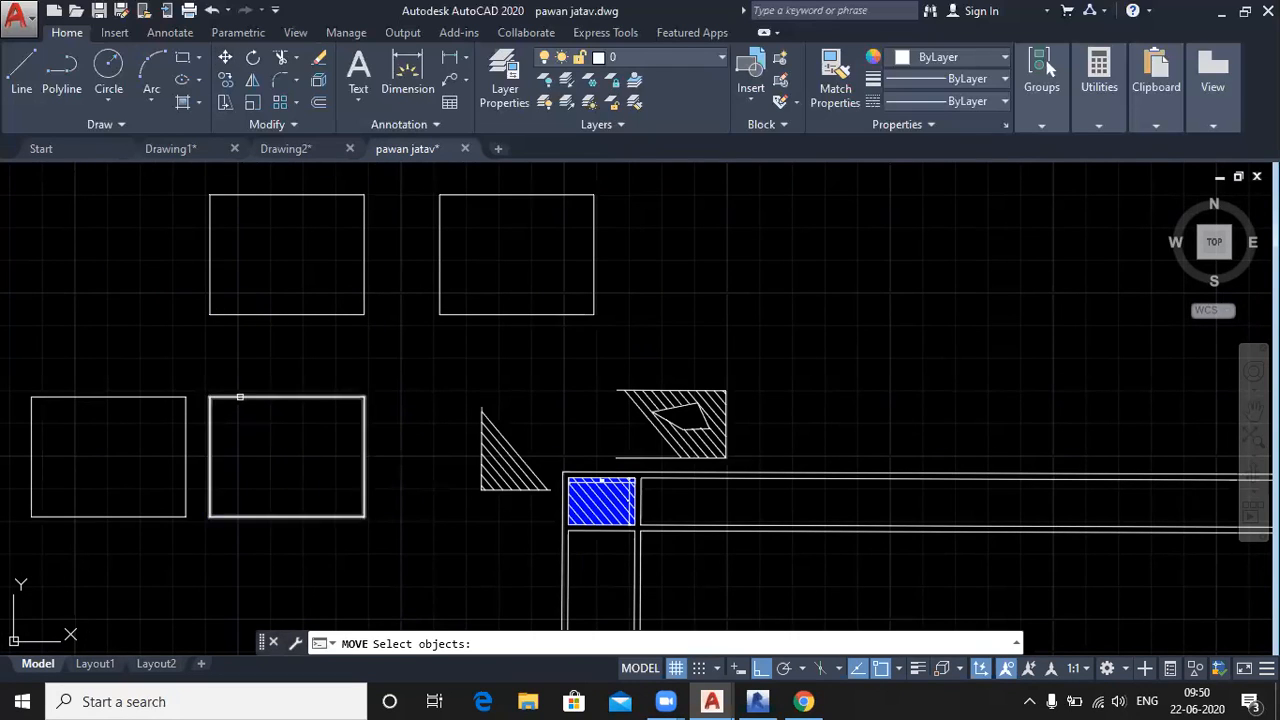
click(240, 397)
key(Return)
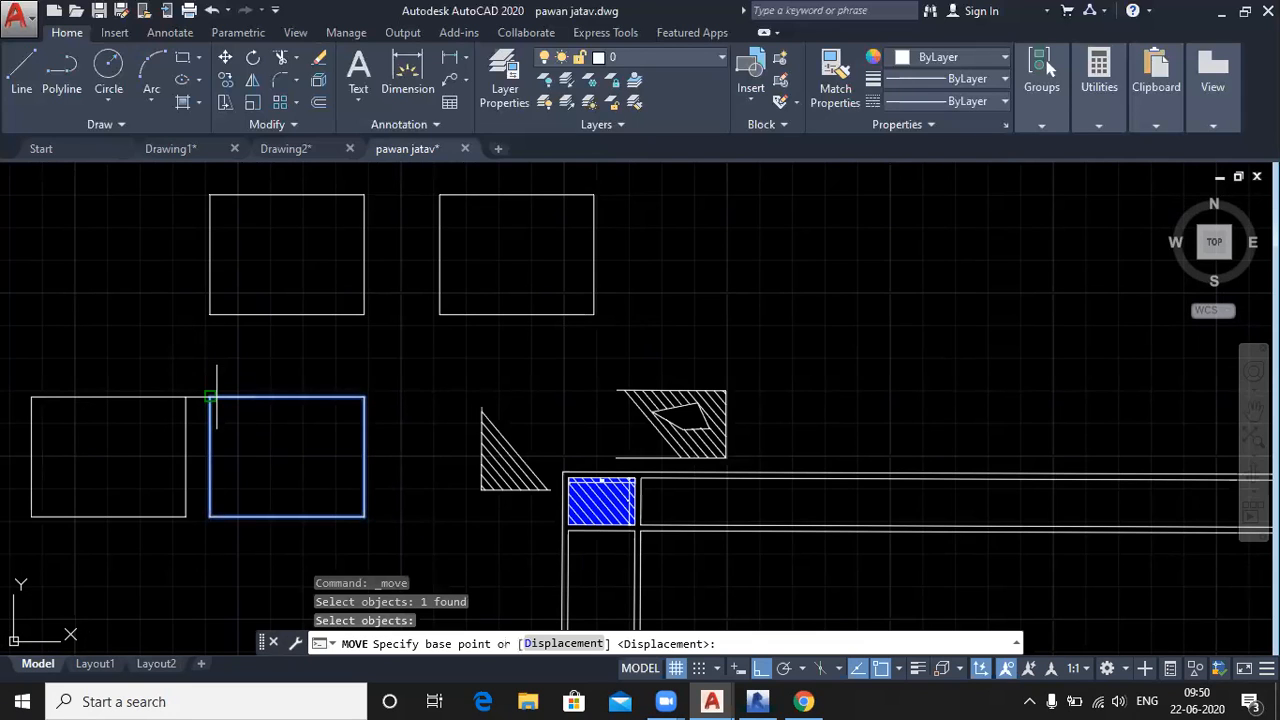
click(209, 397)
scroll(103, 207, down, 3)
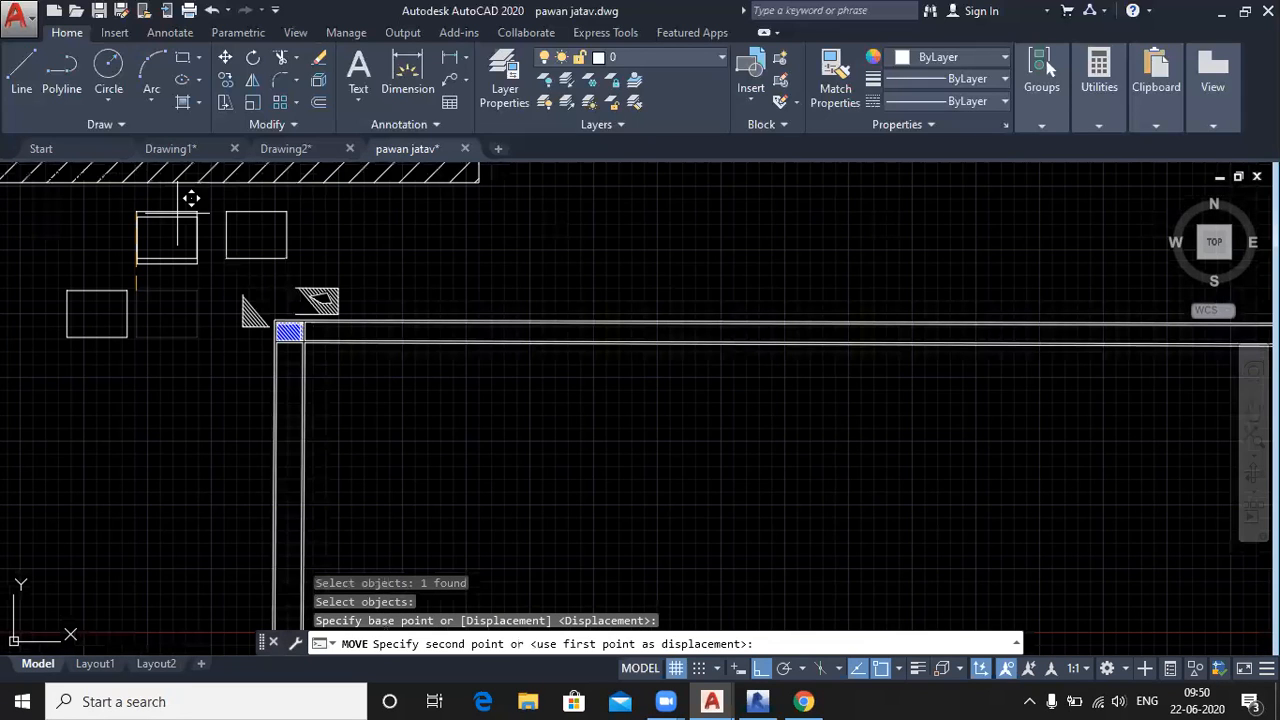
click(130, 398)
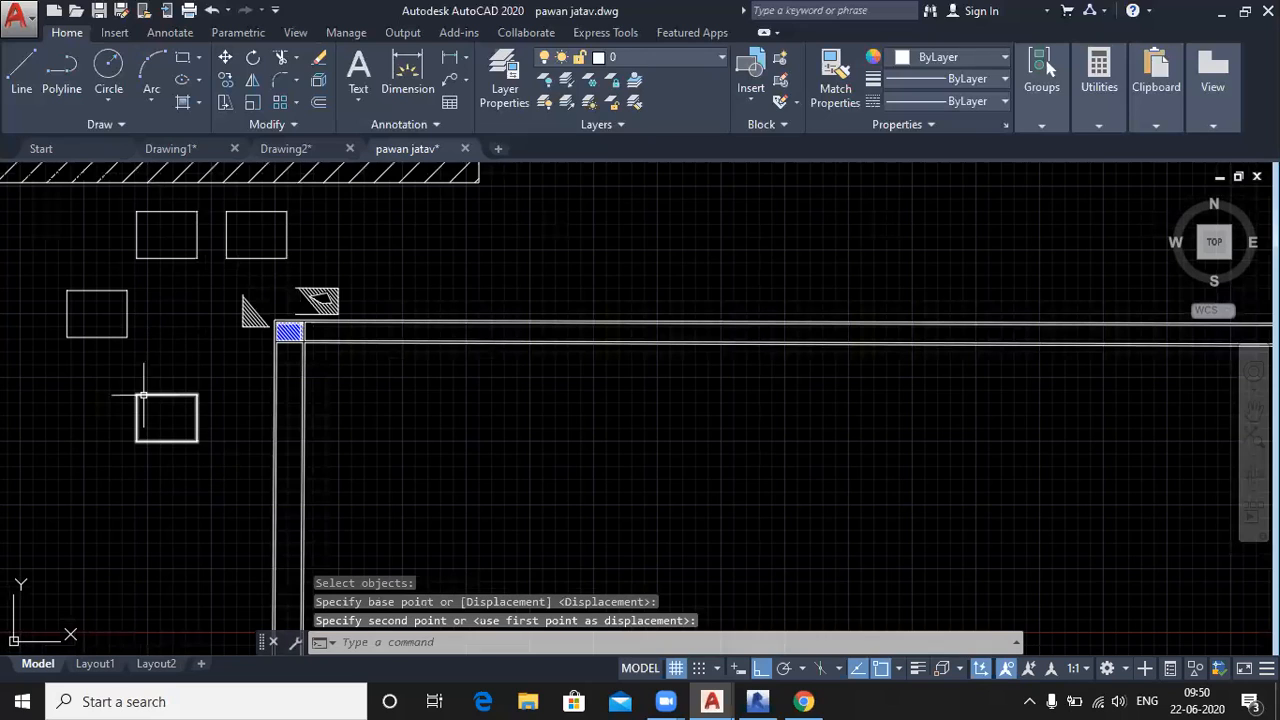
Move the upper-left rectangular region straight down by its lower-left corner into the gap between the other rectangles
middle_drag(166, 362, 182, 375)
scroll(163, 372, up, 2)
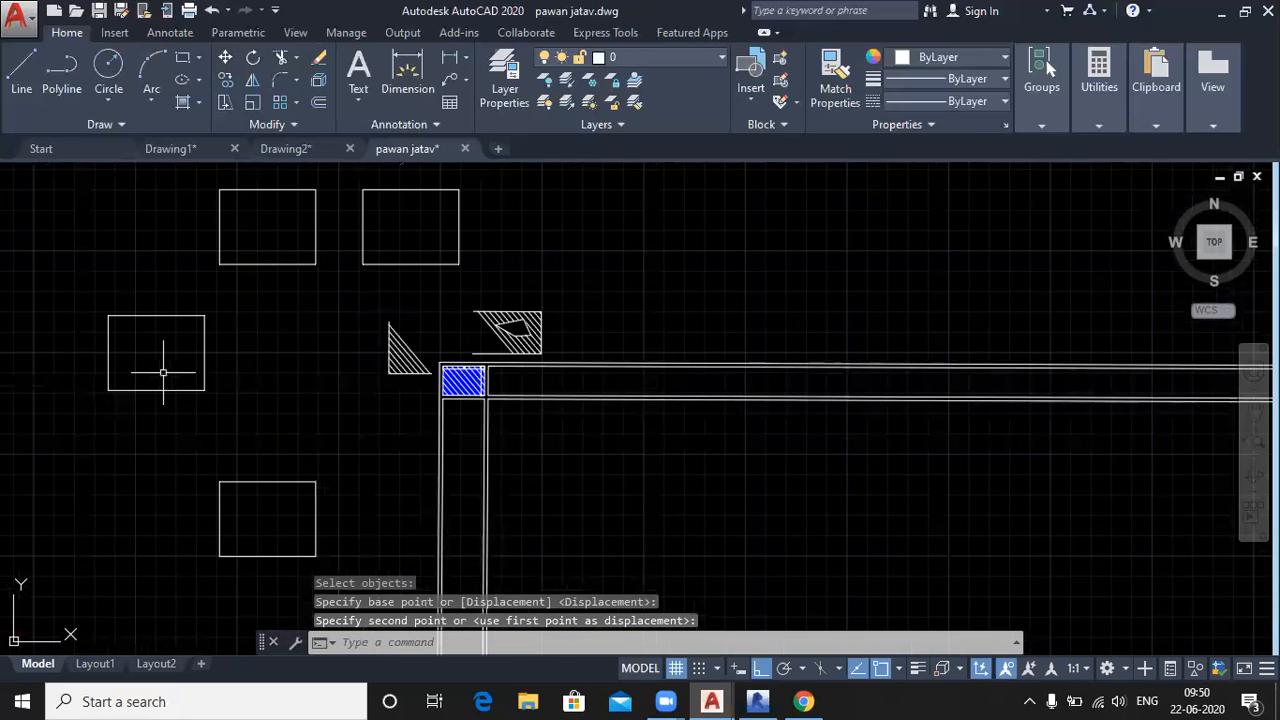
click(225, 57)
click(251, 264)
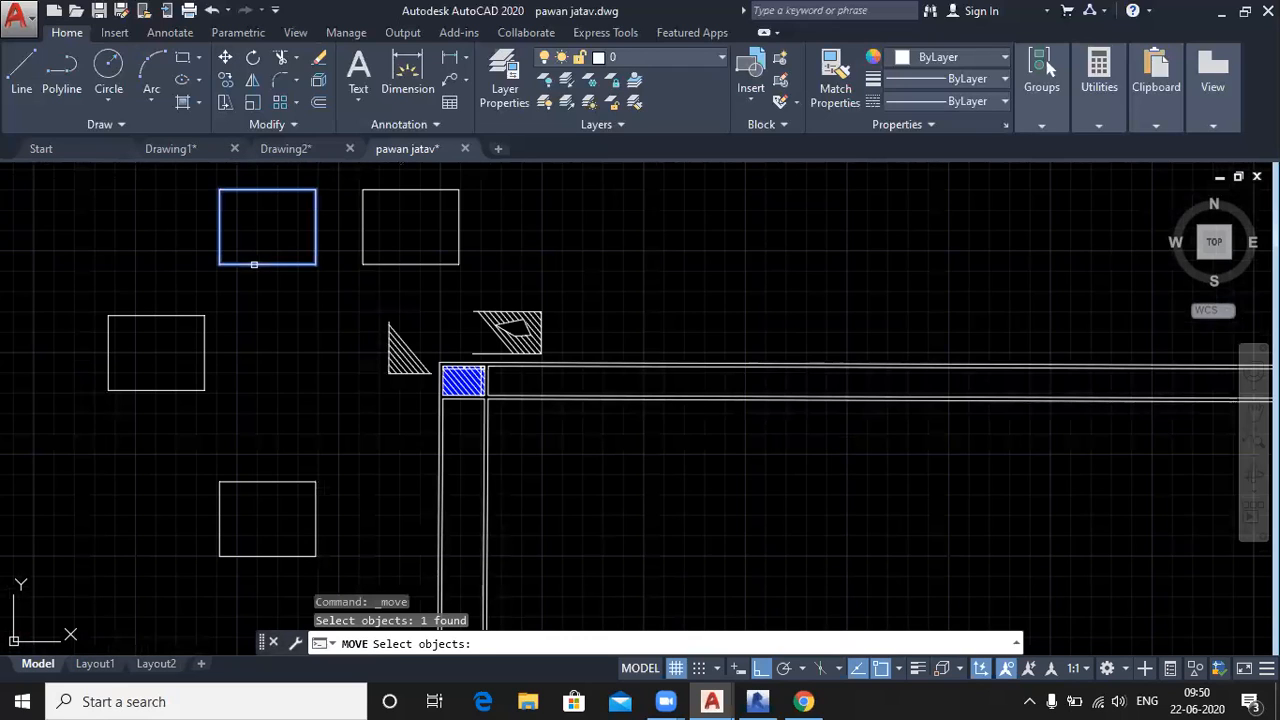
key(Return)
click(219, 265)
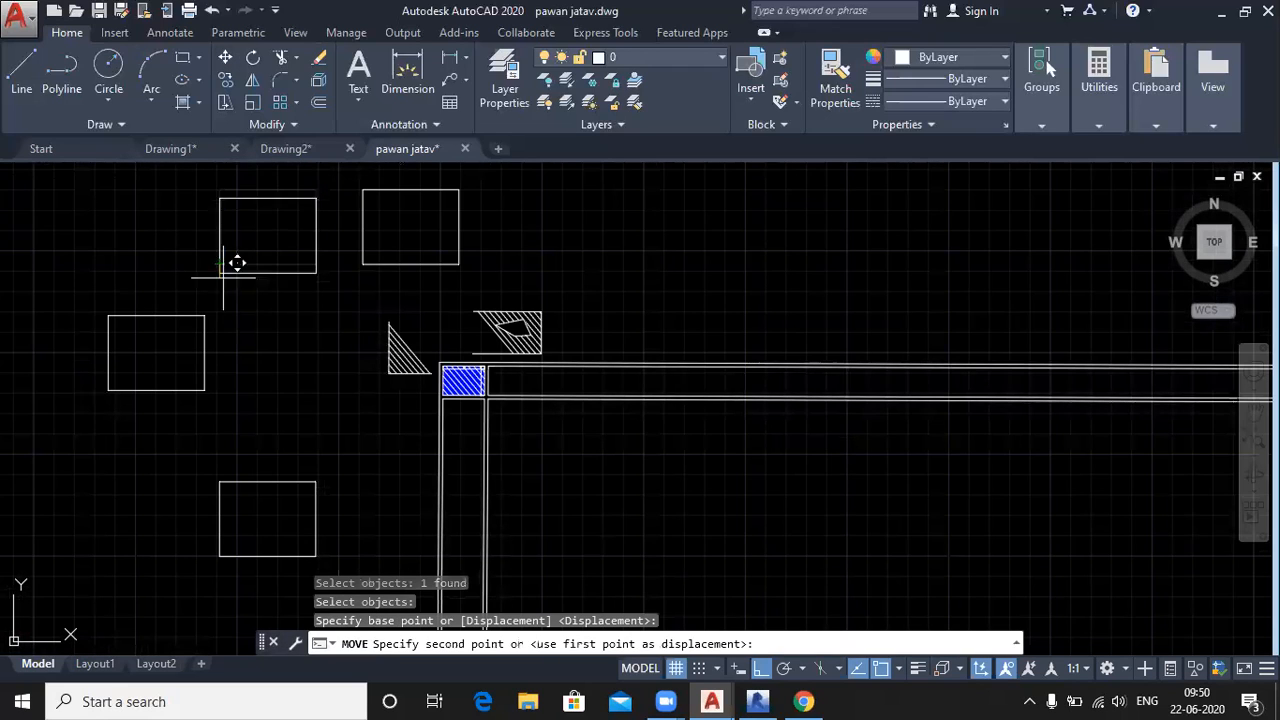
click(252, 372)
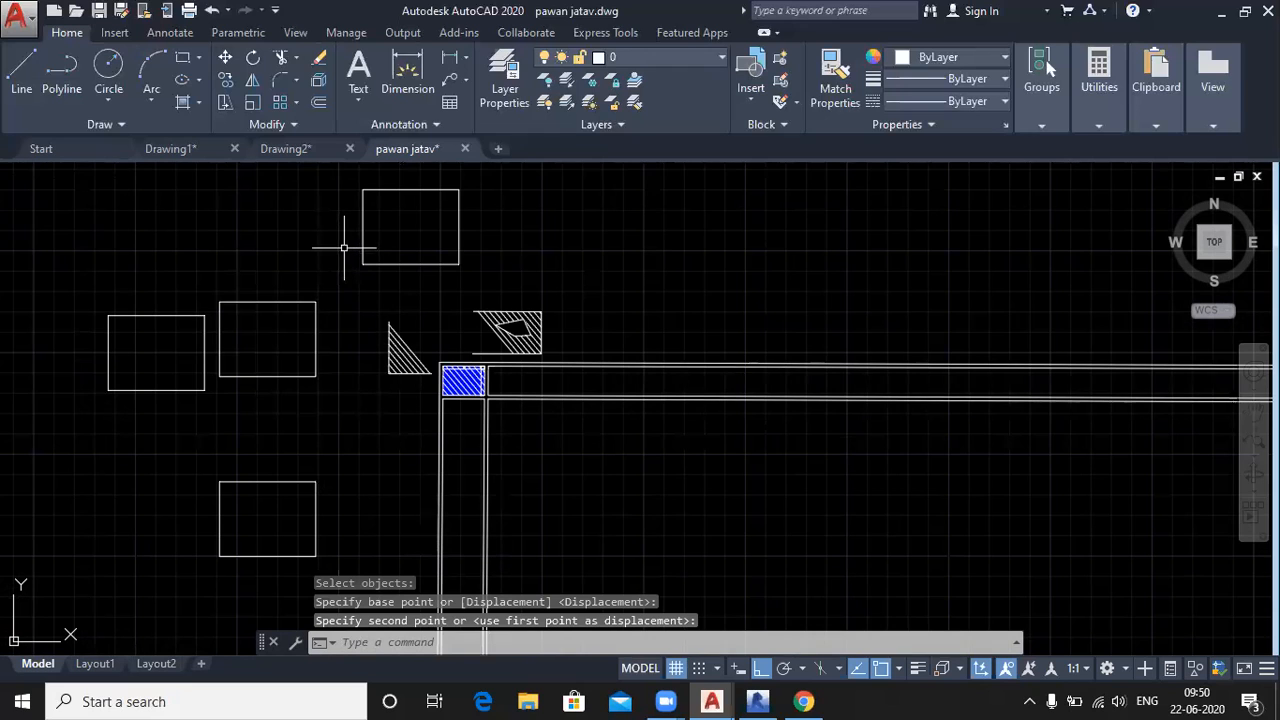
Undo the recent moves and all the copies, back to the single original rectangular region
key(ctrl+z)
key(ctrl+z)
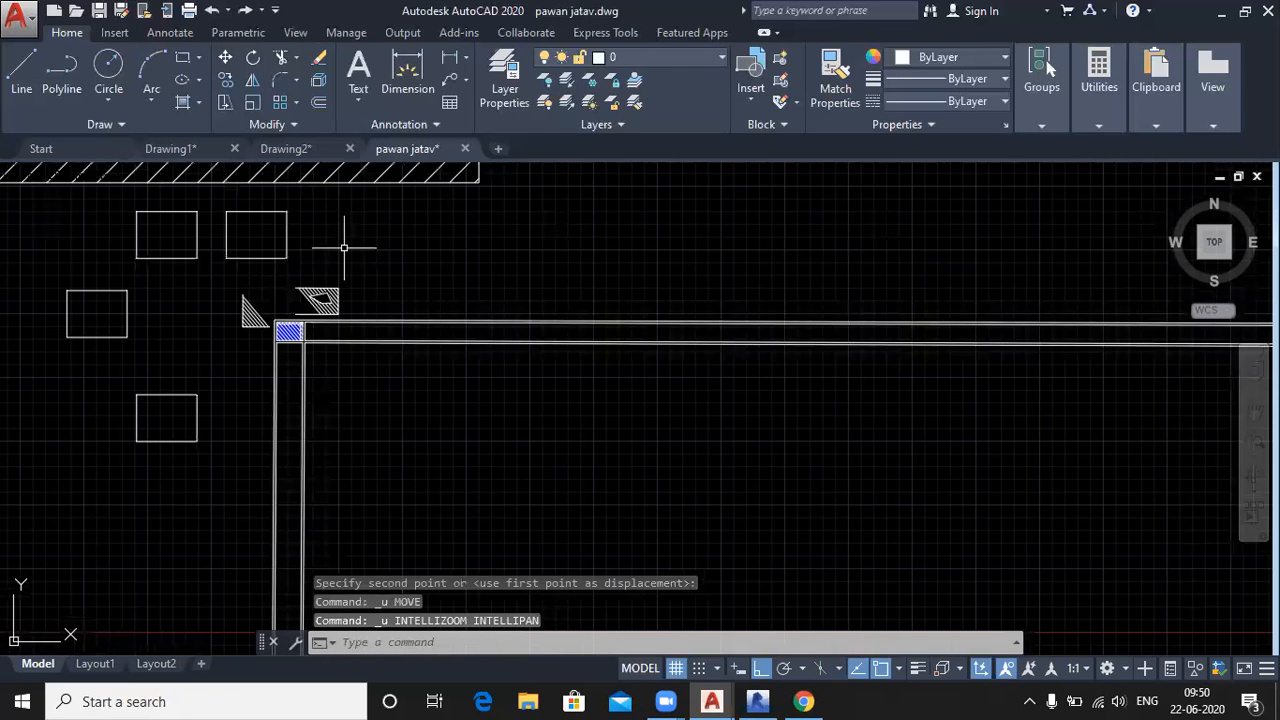
key(ctrl+z)
key(ctrl+z)
key(ctrl+z)
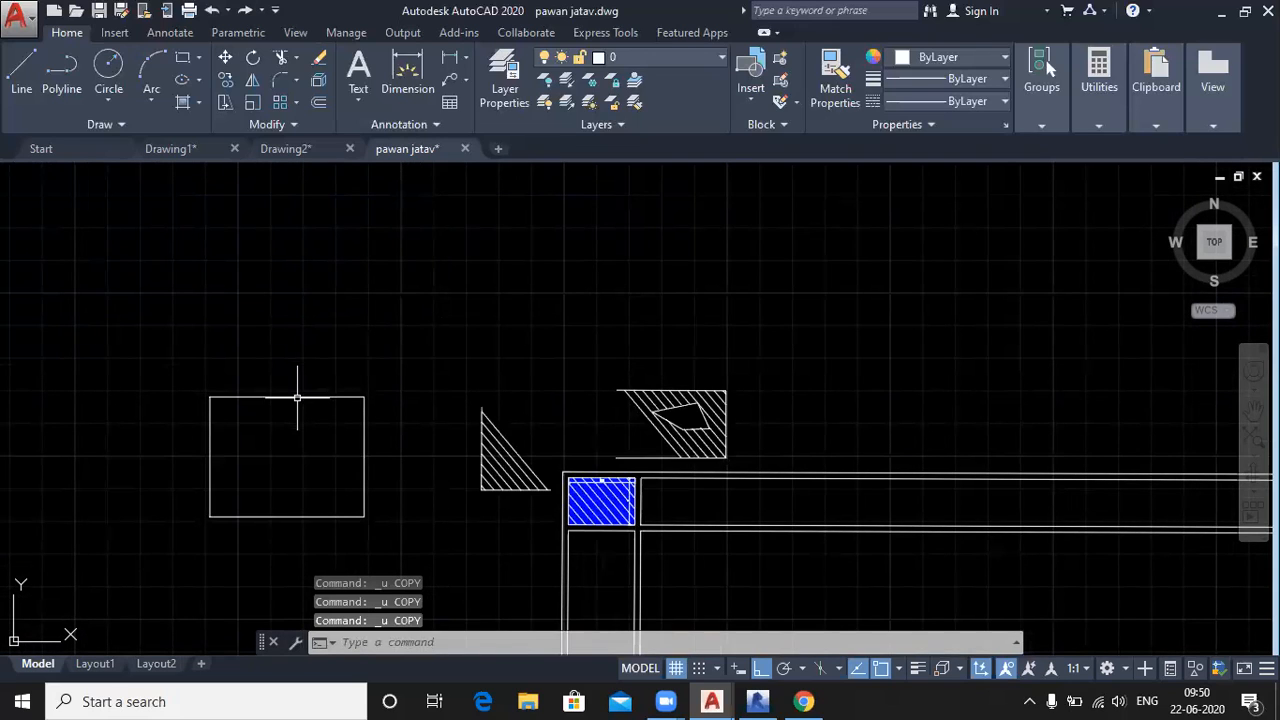
Move the rectangular region straight up from its upper-left corner, above the level of the hatched triangle, and end the command
click(225, 57)
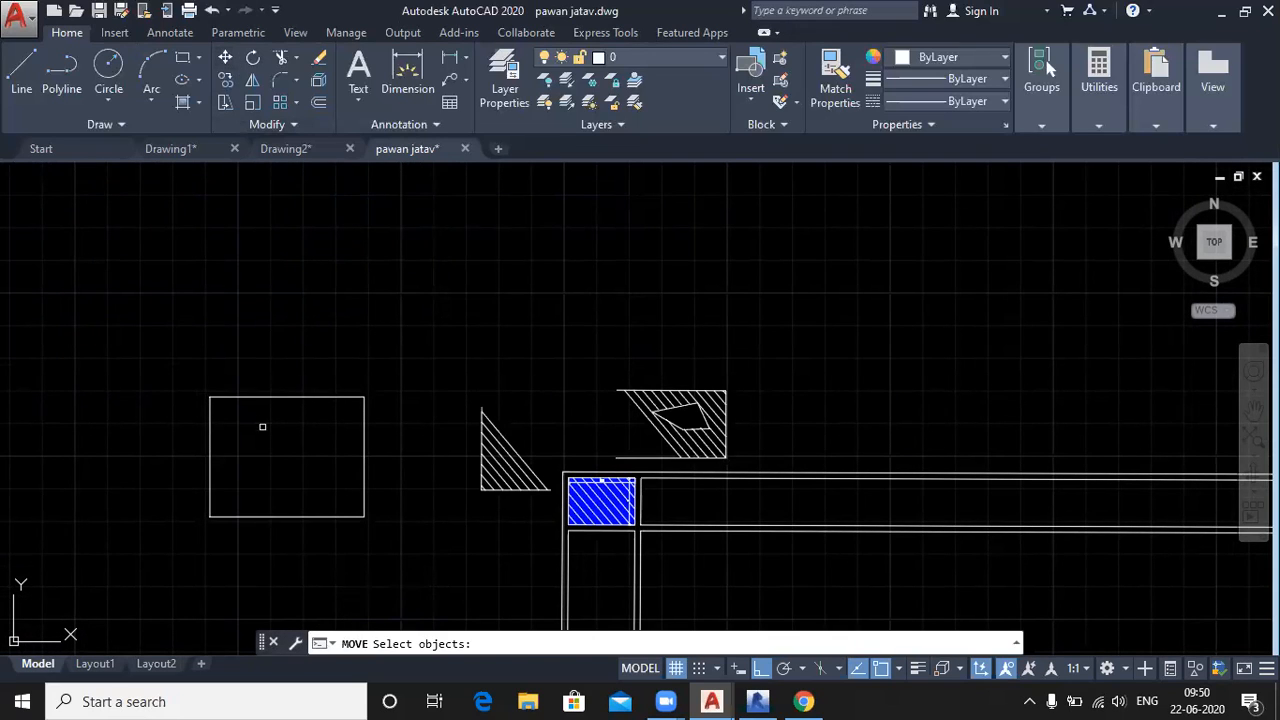
click(260, 397)
key(Return)
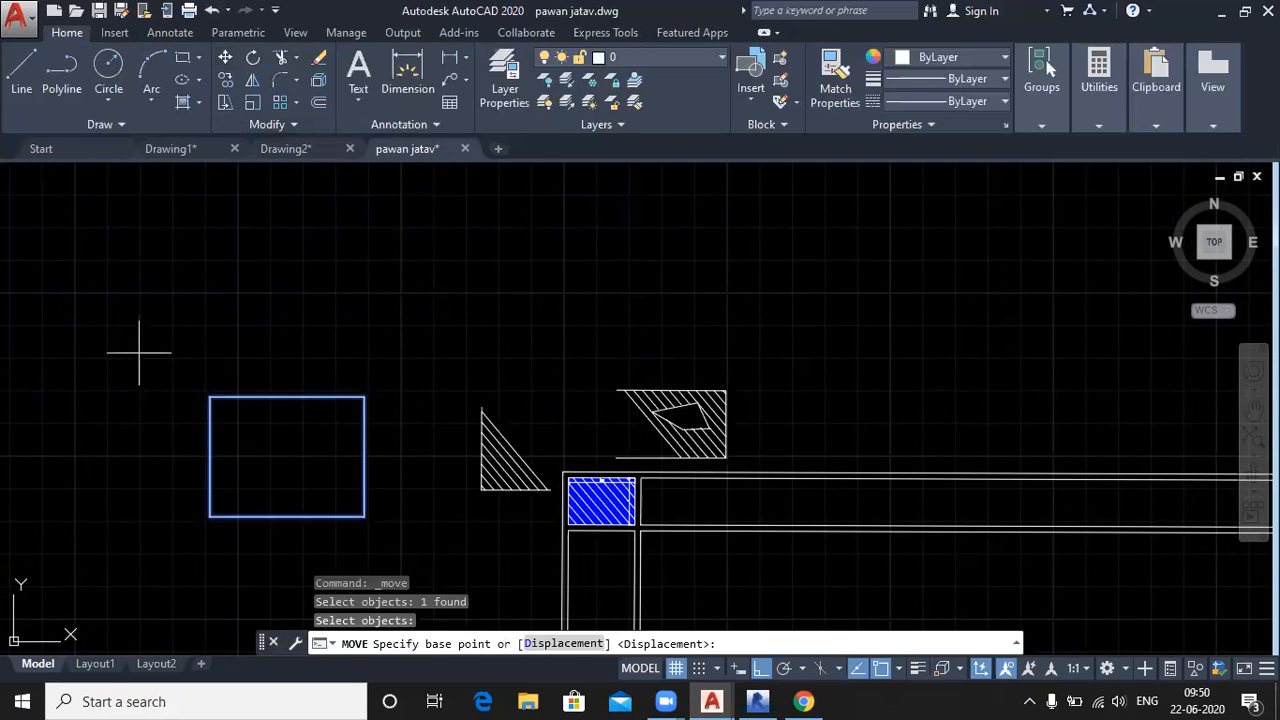
click(211, 395)
click(232, 238)
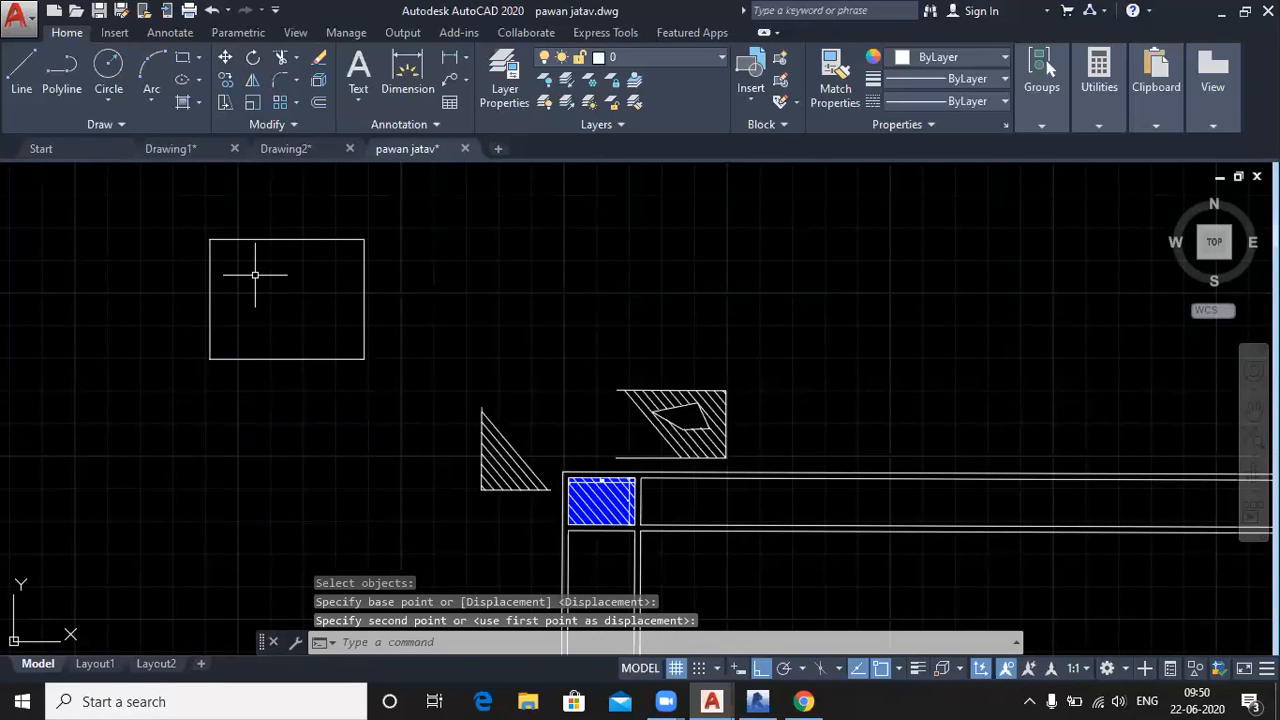
key(Escape)
key(Escape)
key(Escape)
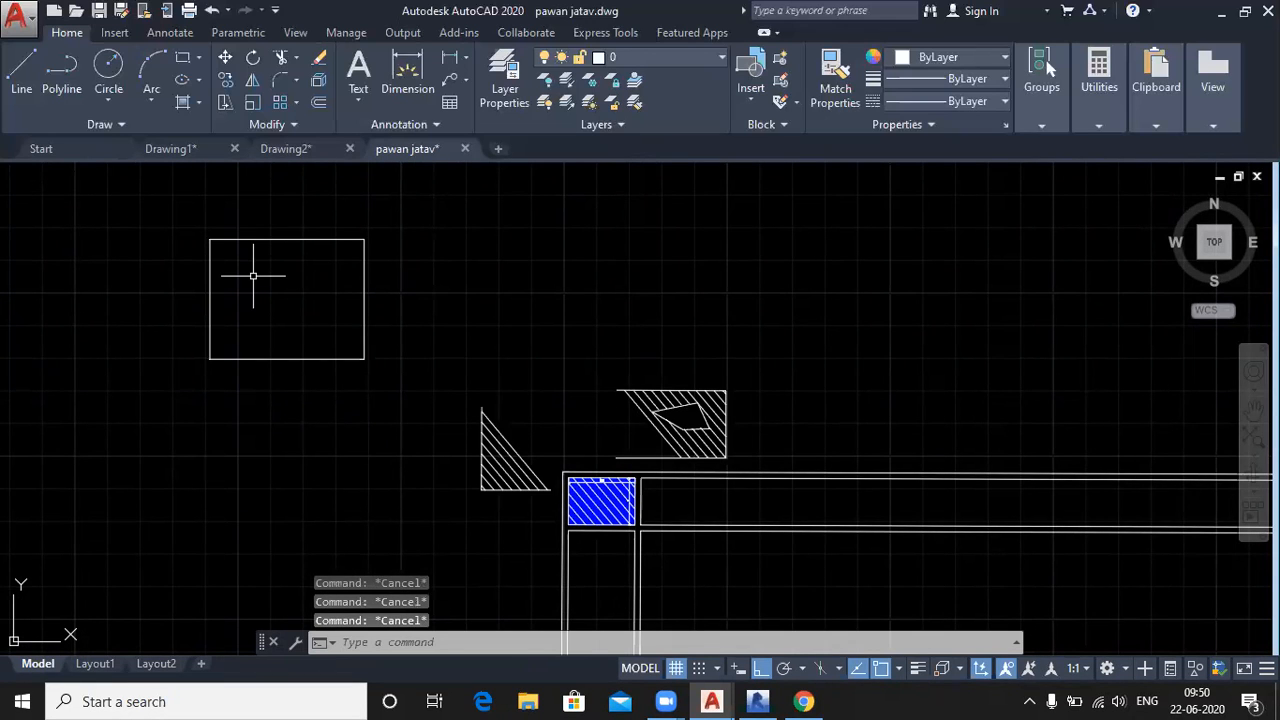
scroll(253, 276, up, 2)
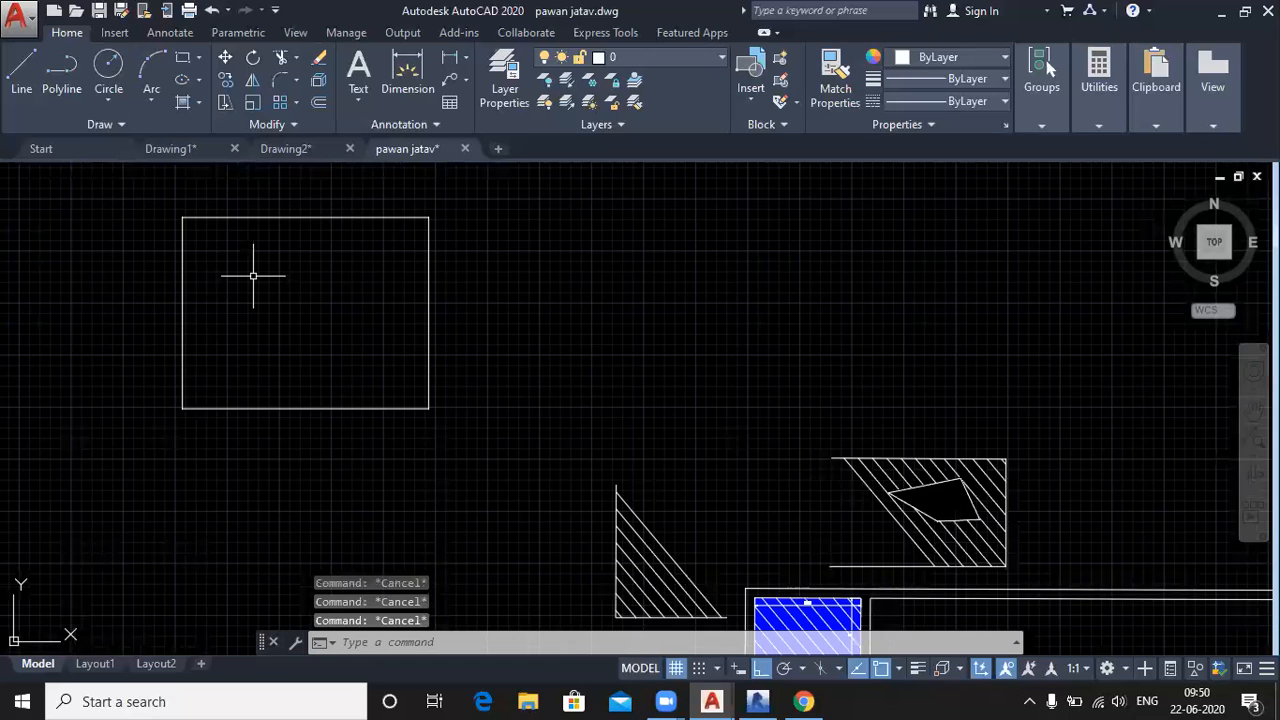
middle_drag(253, 276, 249, 351)
click(124, 125)
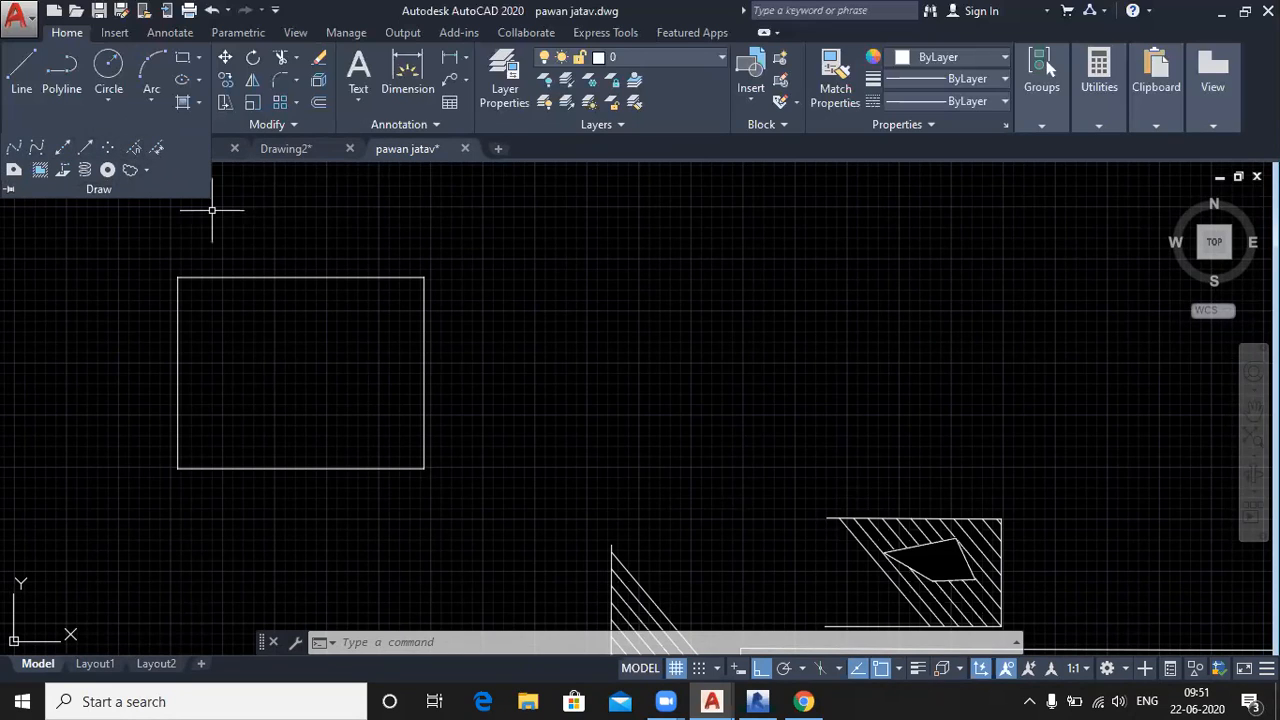
click(294, 124)
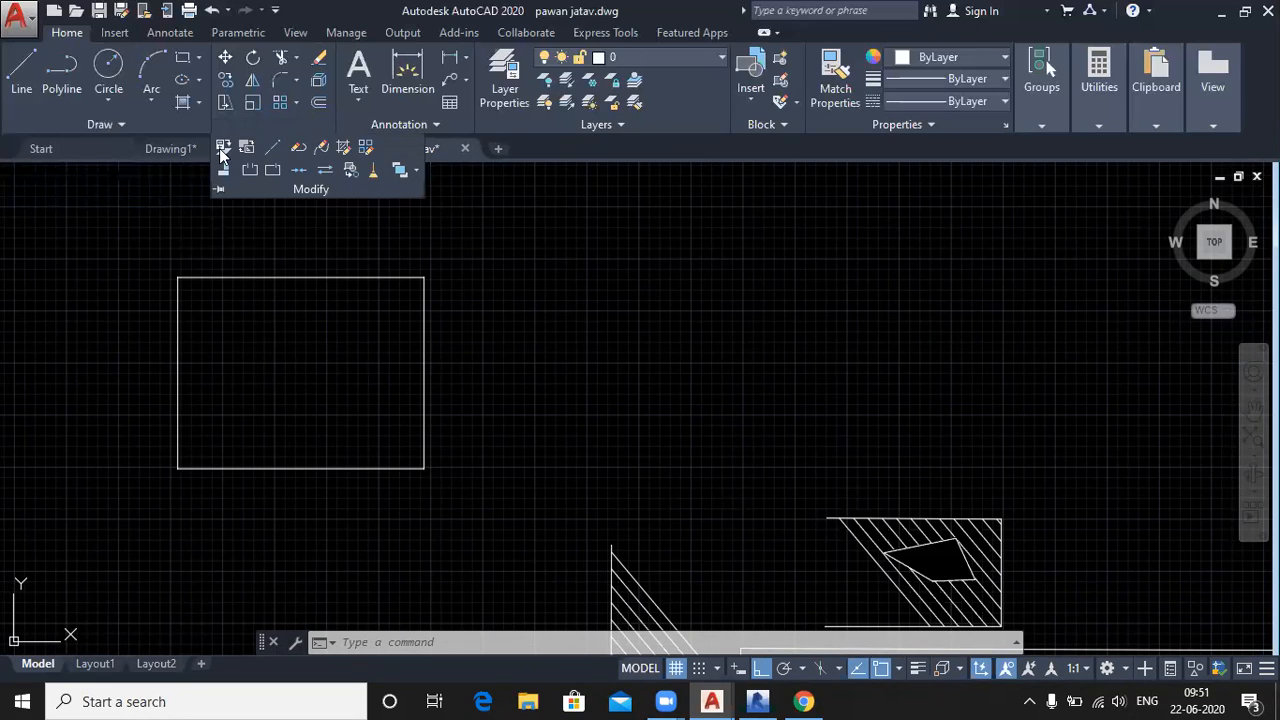